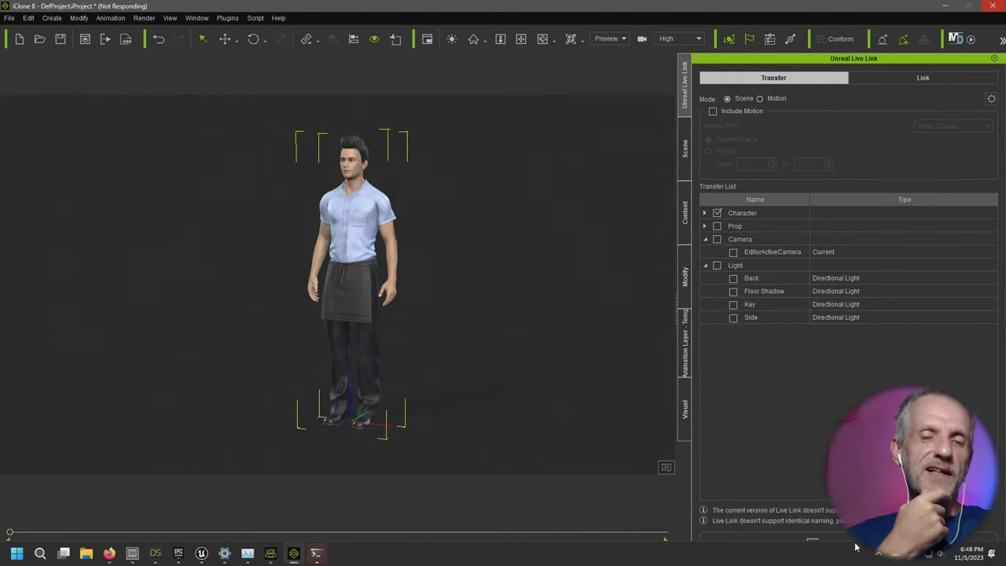
# Step: Switch from iClone to the Epic Games UE_5 console window to check the output during the transfer
pyautogui.hotkey('alt', 'Tab')
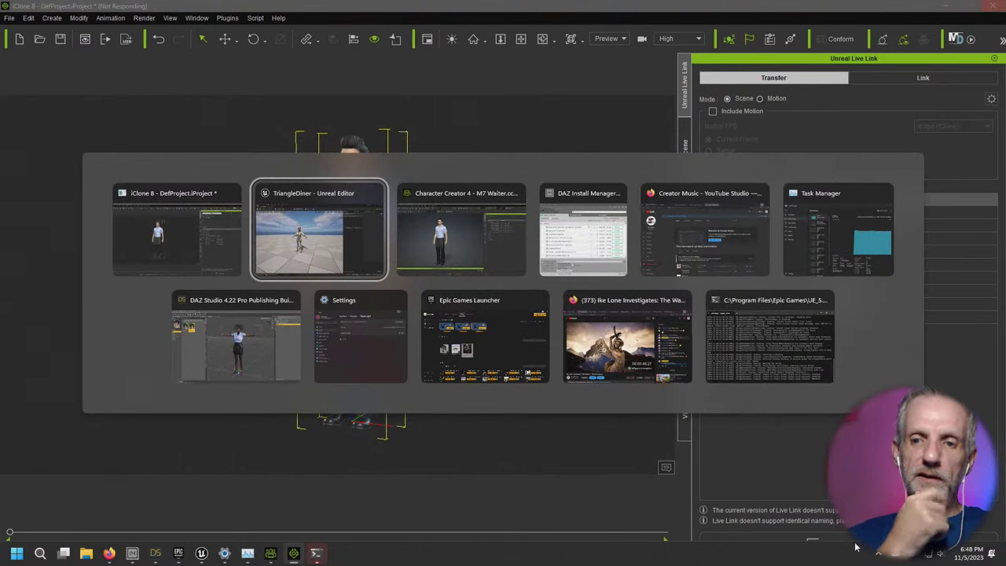
pyautogui.click(786, 345)
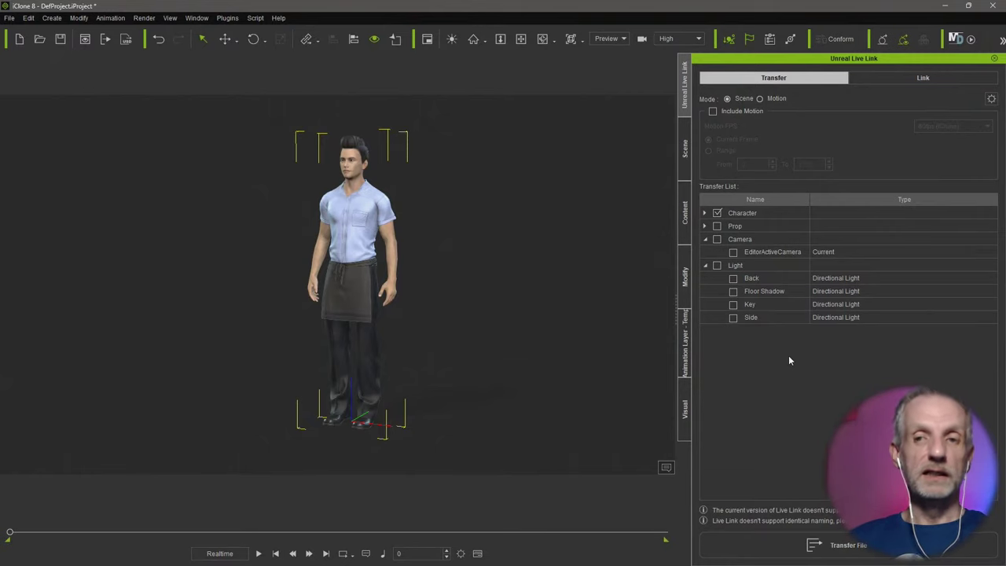
pyautogui.hotkey('alt', 'Tab')
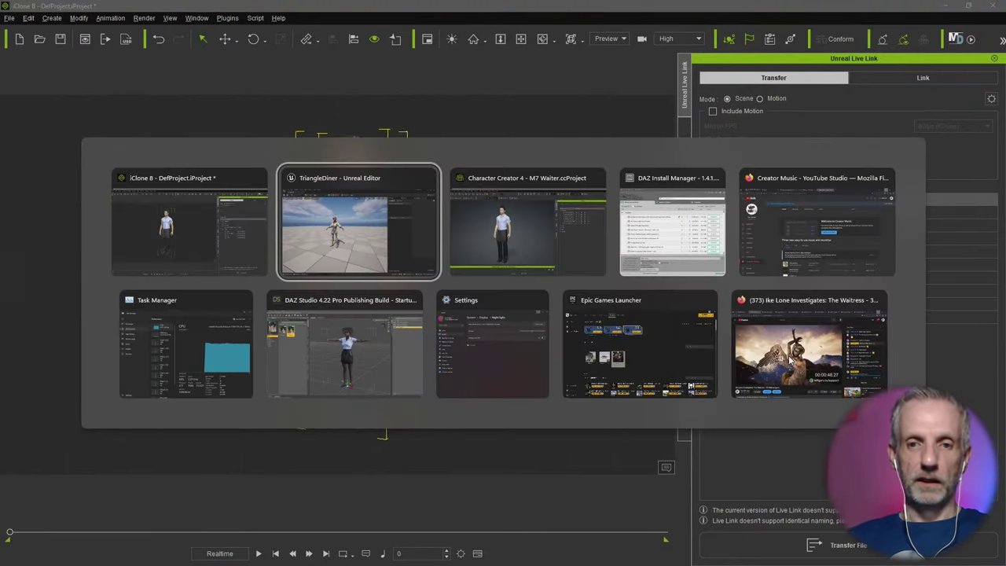
pyautogui.press('Escape')
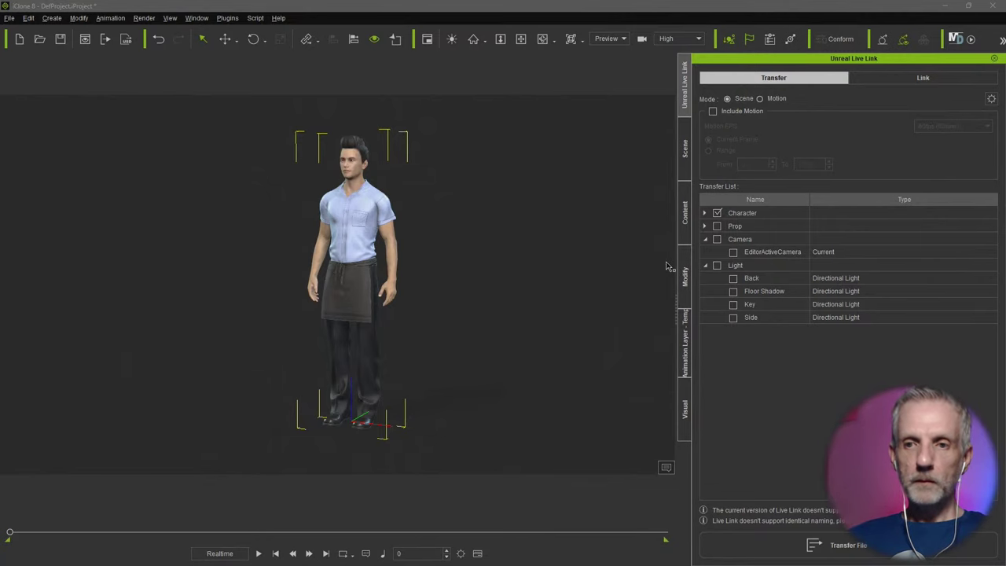
# Step: Switch to the TriangleDiner project in Unreal Editor and delete the Alika_Blueprint actor from TestMap, accepting the broken references
pyautogui.hotkey('alt', 'Tab')
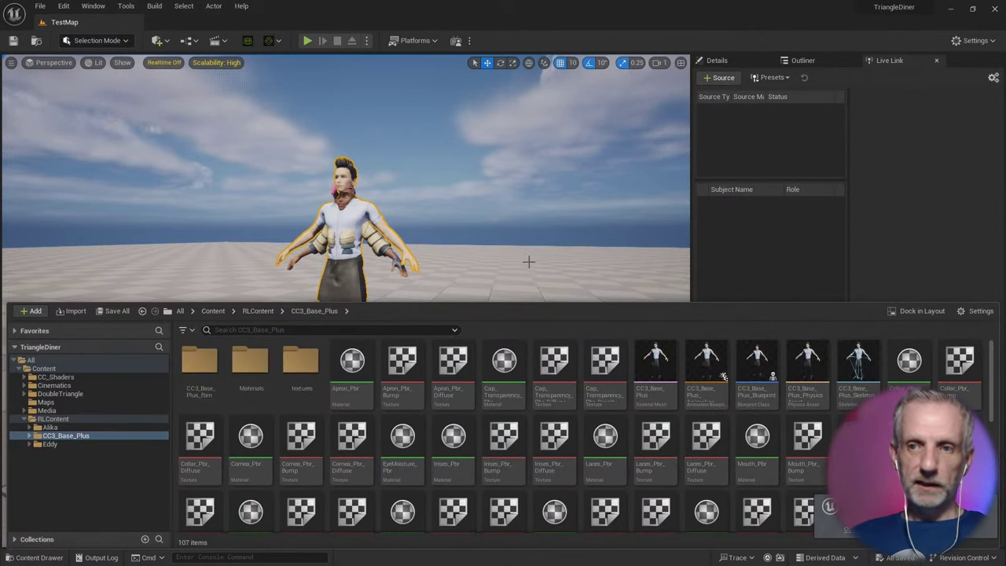
pyautogui.click(806, 61)
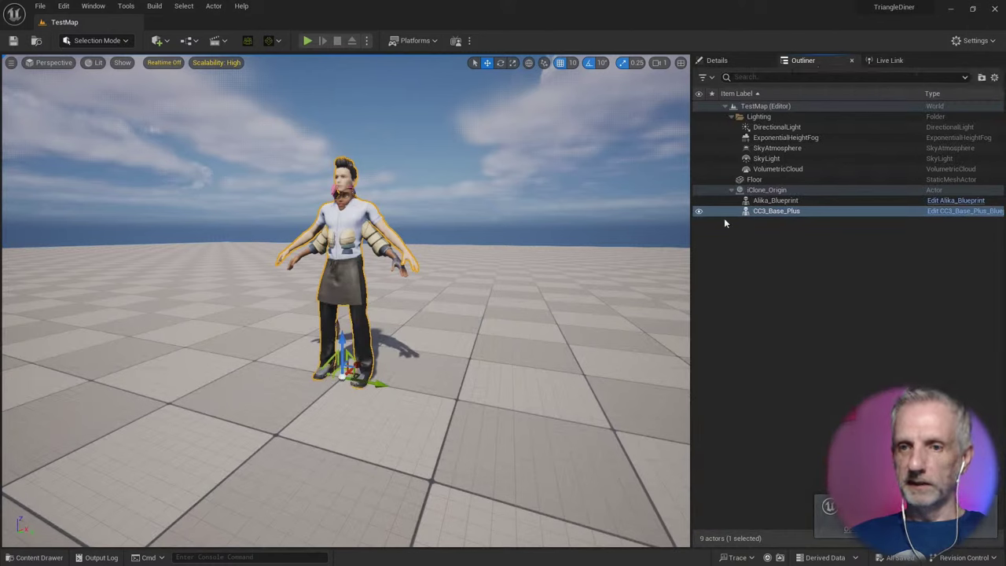
pyautogui.click(786, 201)
pyautogui.press('Delete')
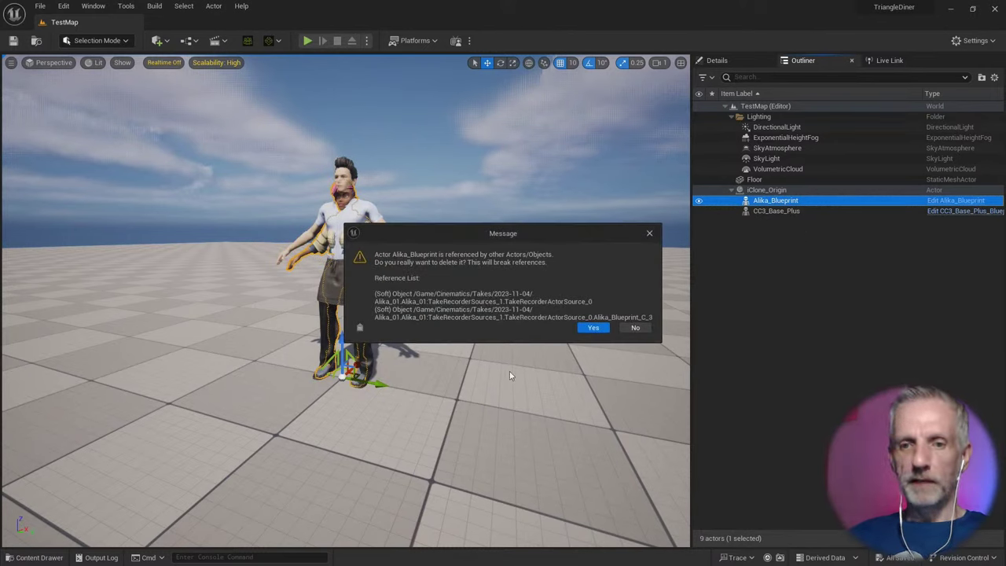
pyautogui.click(595, 328)
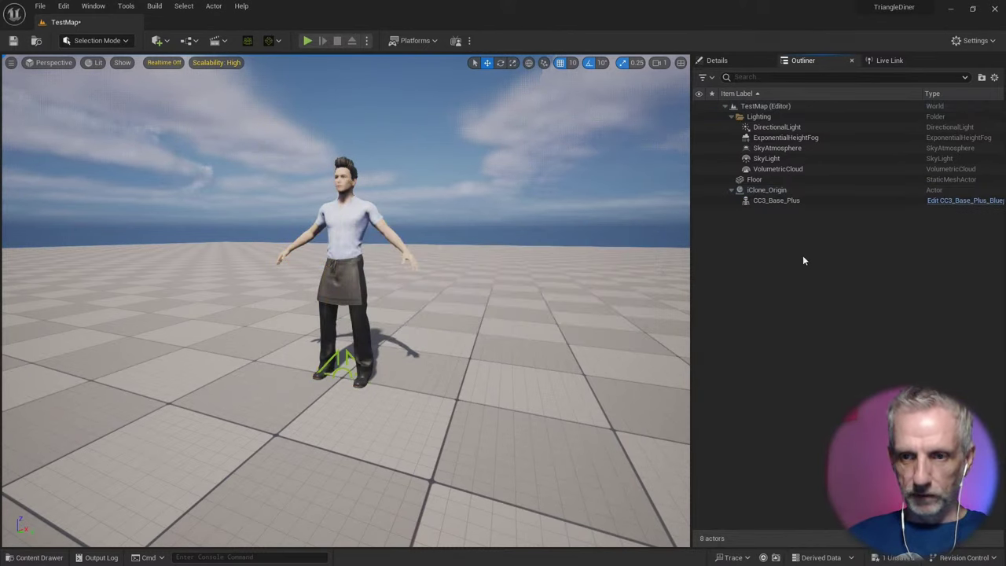
# Step: Move CC3_Base_Plus out of its iClone_Origin parent to the level root and delete the iClone_Origin actor
pyautogui.moveTo(783, 202); pyautogui.dragTo(767, 252)
pyautogui.click(776, 201)
pyautogui.press('Delete')
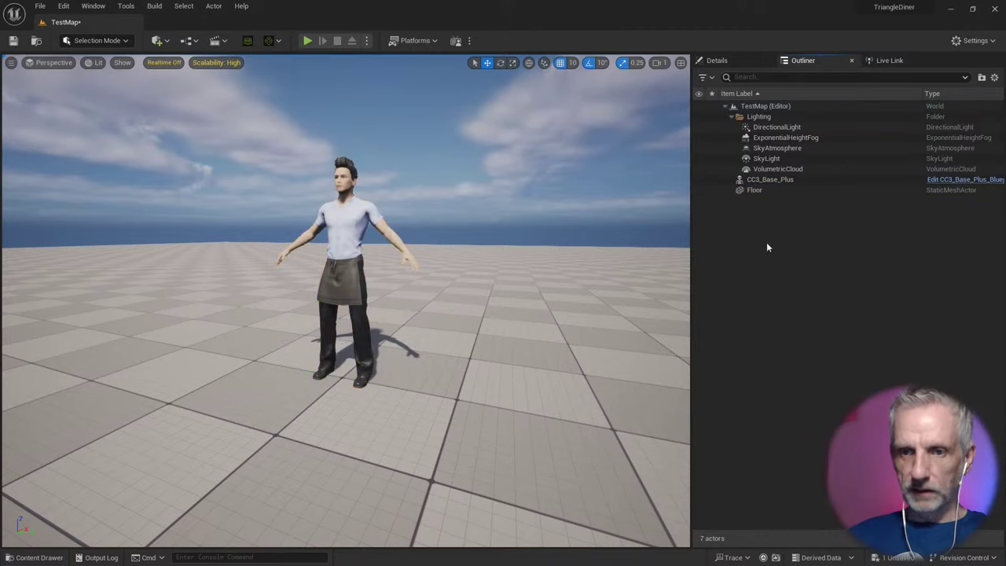
# Step: Examine the transferred CC3_Base_Plus character in the viewport, from the full body to a close-up of the head
pyautogui.click(780, 181)
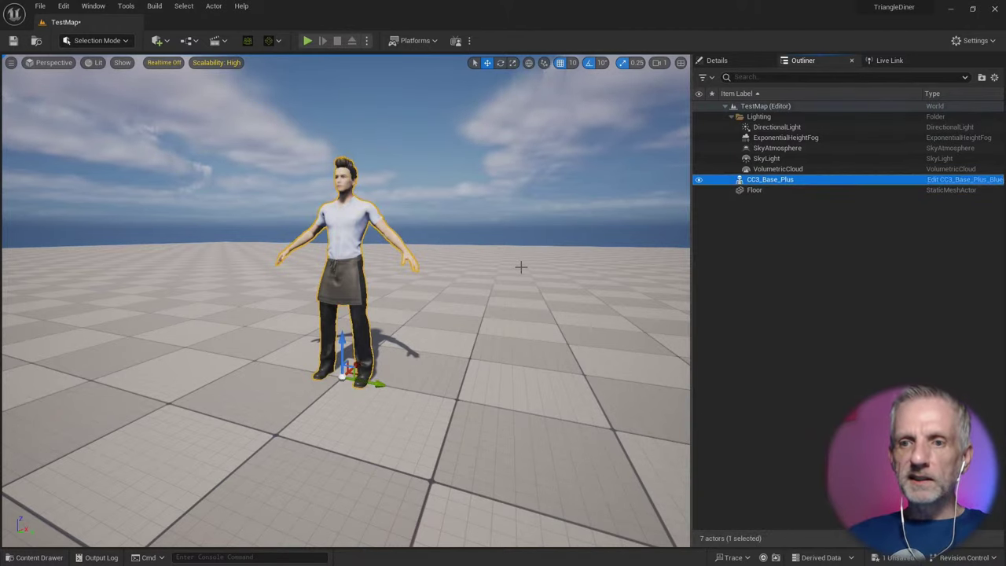
pyautogui.press('f')
pyautogui.moveTo(503, 256)
pyautogui.mouseDown(button='right')
pyautogui.moveTo(495, 291)
pyautogui.moveTo(491, 252)
pyautogui.mouseUp(button='right')
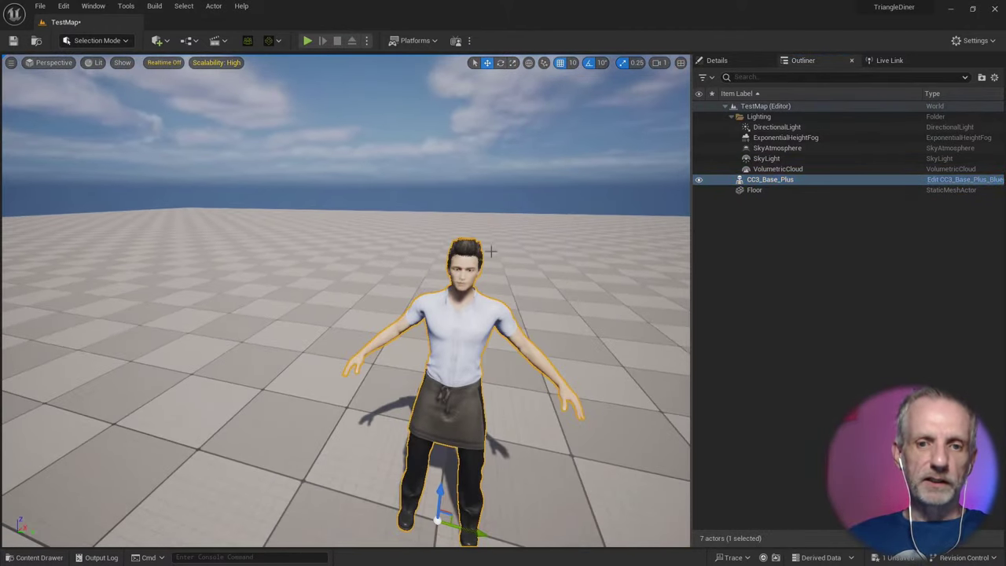
pyautogui.press('f')
pyautogui.keyDown('alt'); pyautogui.moveTo(393, 282); pyautogui.dragTo(353, 307); pyautogui.keyUp('alt')
pyautogui.moveTo(346, 298); pyautogui.dragTo(349, 215, button='right')
pyautogui.press('e')
pyautogui.scroll(-3, 338, 260)
pyautogui.scroll(-7, 338, 249)
pyautogui.press('w')
pyautogui.press('q')
pyautogui.press('s')
pyautogui.press('q')
pyautogui.press('w')
pyautogui.press('e')
pyautogui.moveTo(505, 264); pyautogui.dragTo(505, 267, button='right')
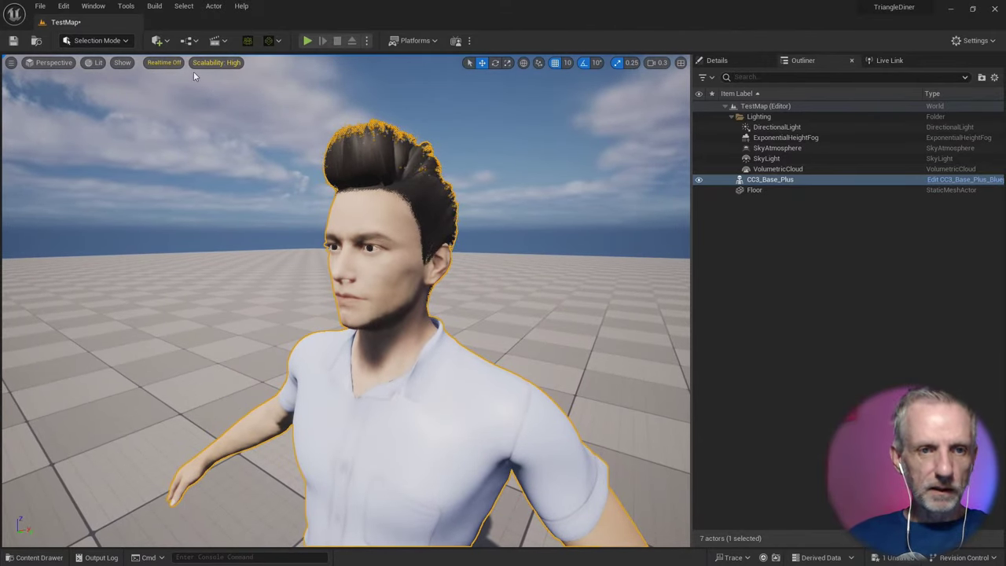
# Step: Turn off the Game Settings exposure override for the viewport and frame the whole character
pyautogui.click(94, 62)
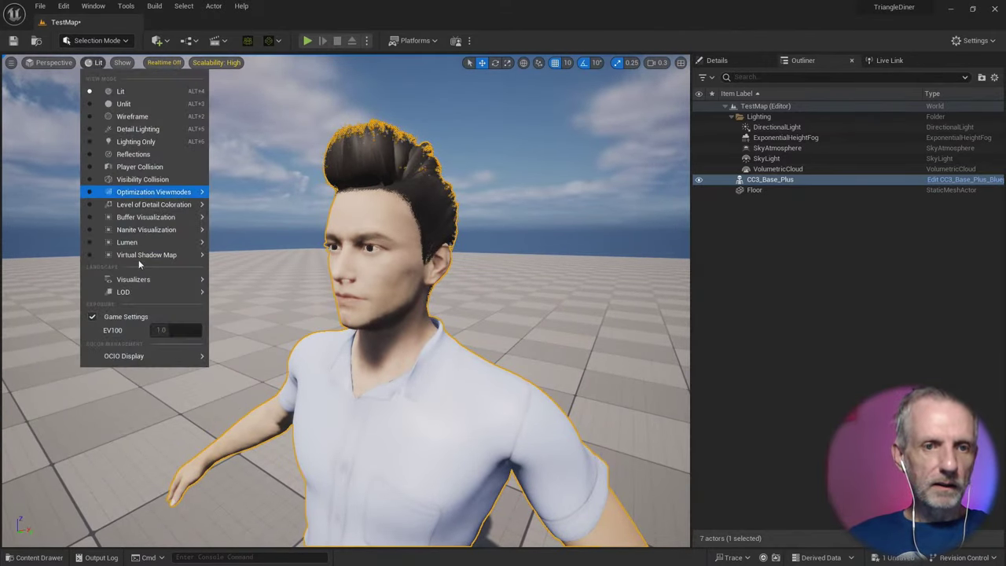
pyautogui.click(92, 317)
pyautogui.moveTo(299, 349); pyautogui.dragTo(242, 345, button='right')
pyautogui.press('s')
pyautogui.press('s')
pyautogui.press('q')
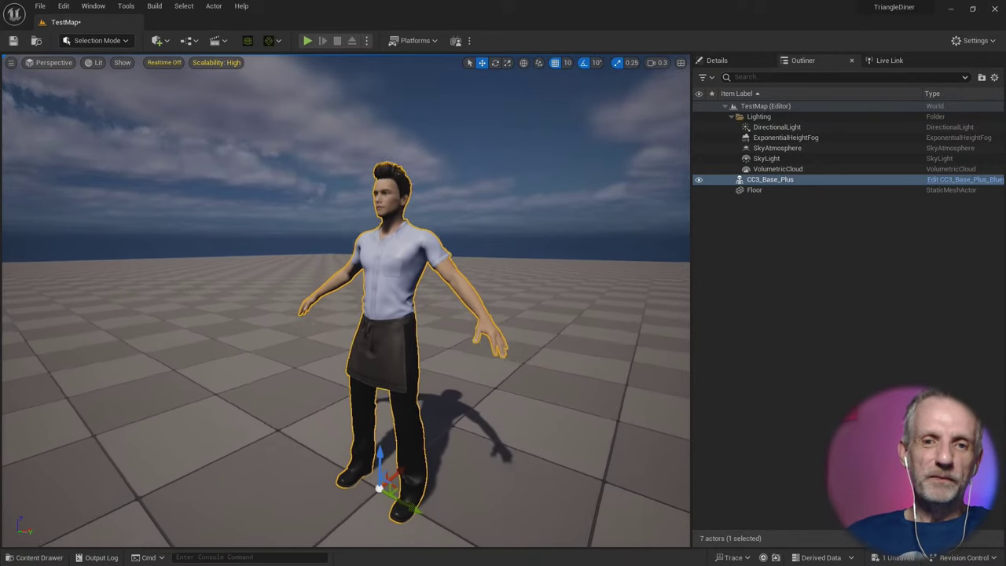
pyautogui.moveTo(345, 301); pyautogui.dragTo(348, 308, button='right')
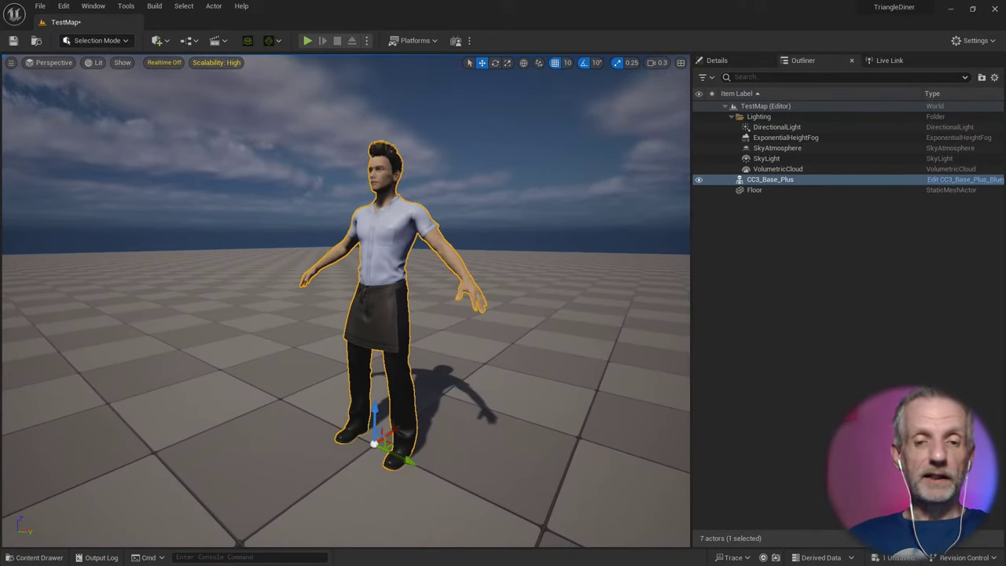
pyautogui.moveTo(301, 351); pyautogui.dragTo(300, 366, button='right')
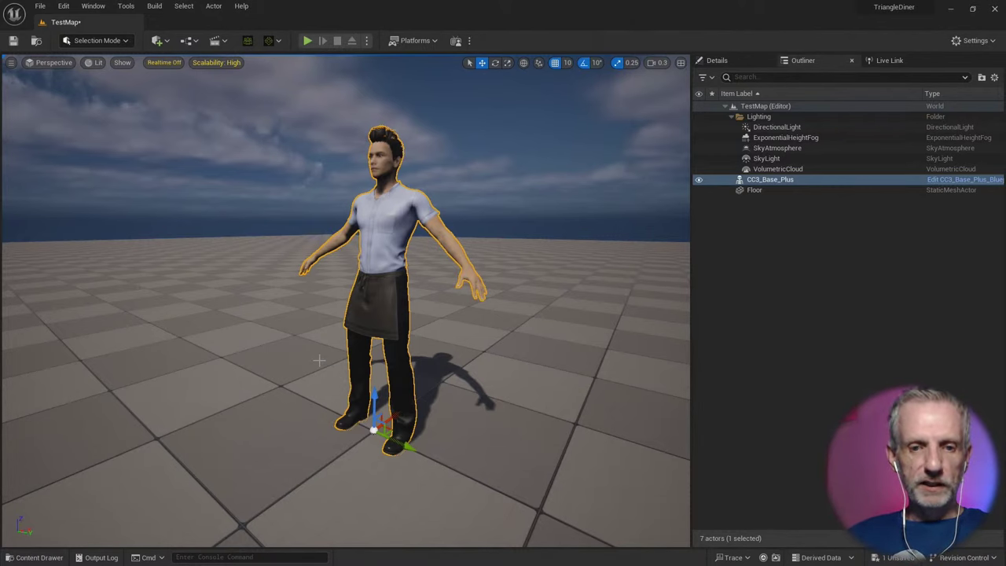
# Step: Rename the CC3_Base_Plus folder in RLContent as Michael7Waiter
pyautogui.hotkey('ctrl', 'space')
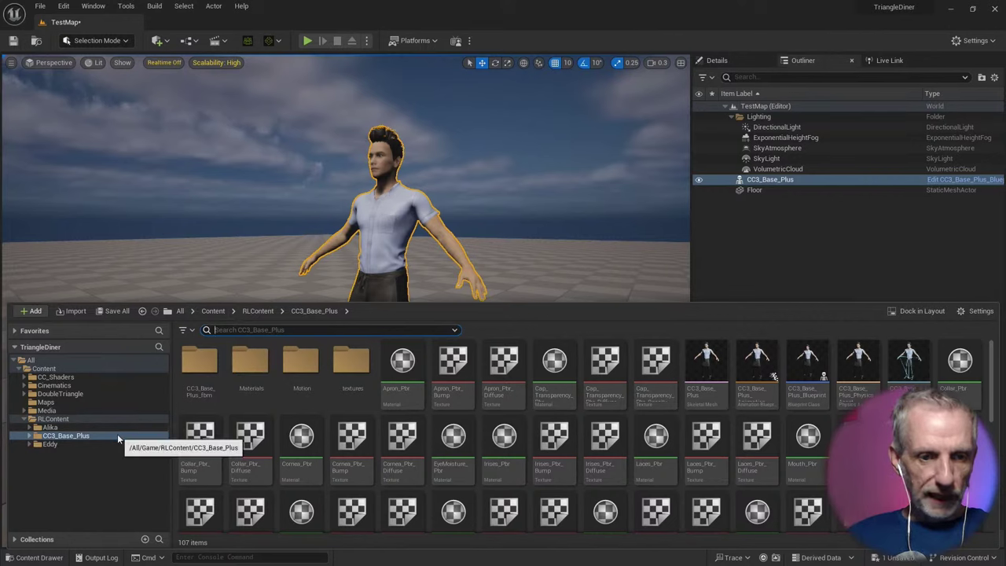
pyautogui.click(92, 438)
pyautogui.press('F2')
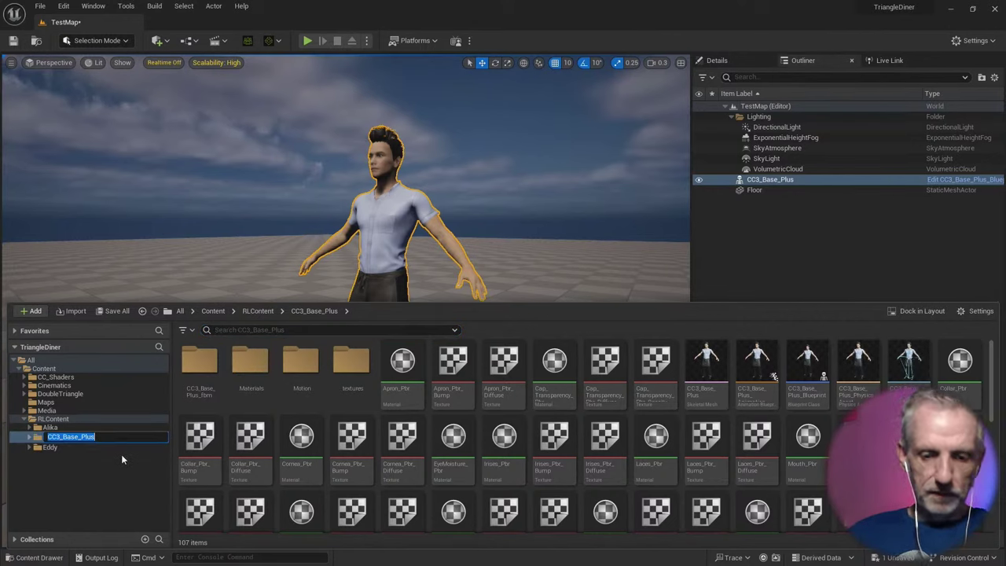
pyautogui.write('Mica')
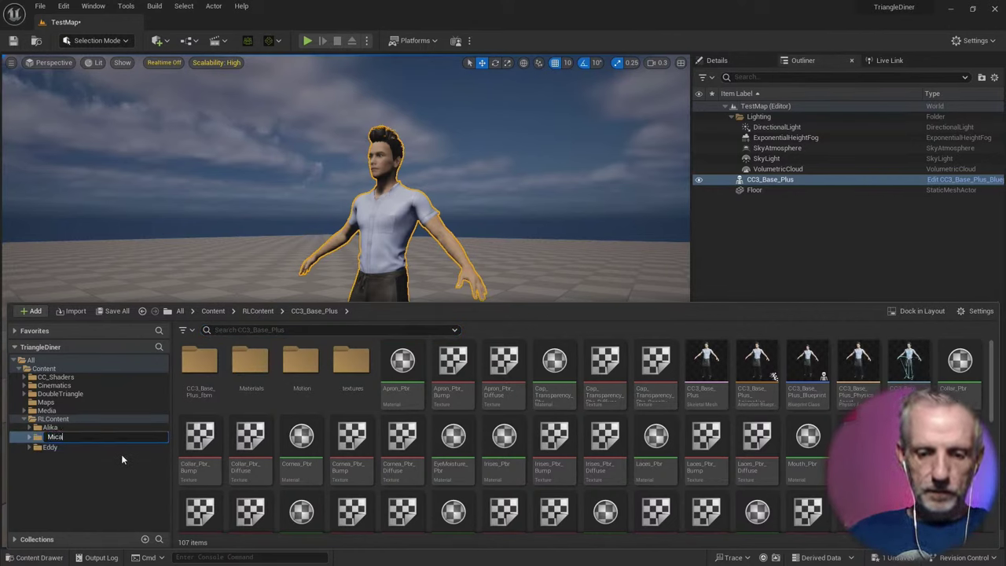
pyautogui.write('helWaiter')
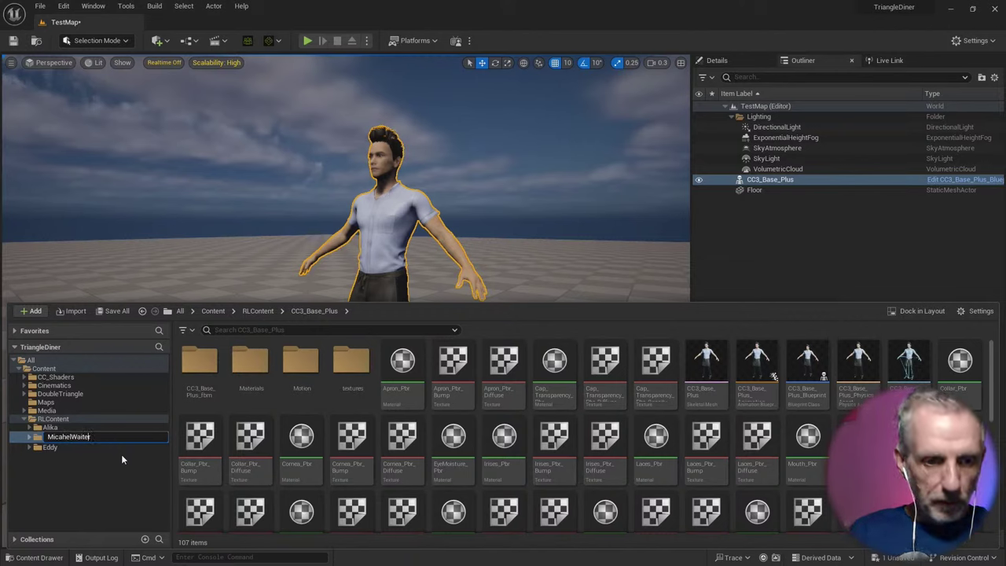
pyautogui.press('Left')
pyautogui.press('Left')
pyautogui.press('Left')
pyautogui.press('Left')
pyautogui.press('Left')
pyautogui.press('Left')
pyautogui.press('BackSpace')
pyautogui.press('BackSpace')
pyautogui.press('BackSpace')
pyautogui.press('BackSpace')
pyautogui.press('BackSpace')
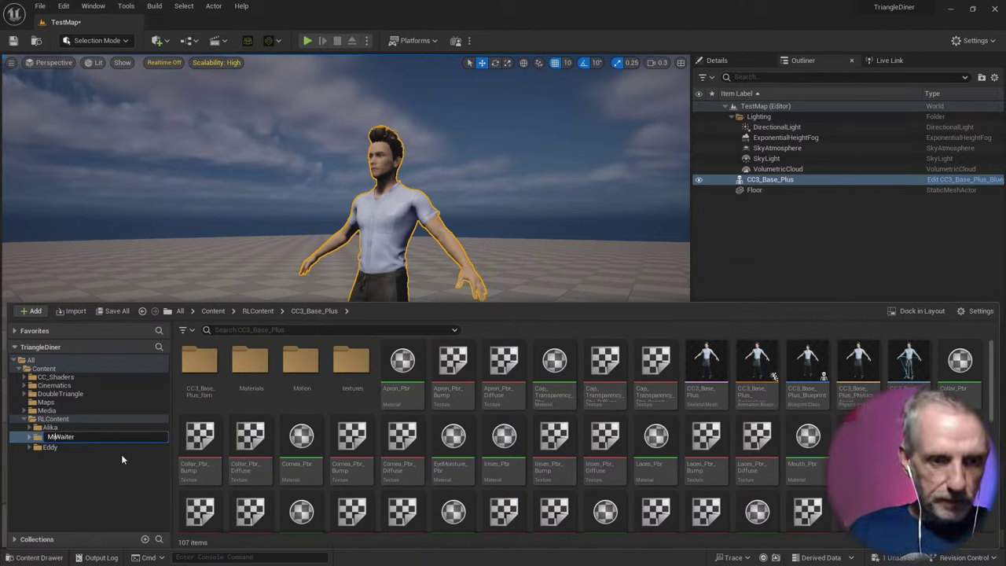
pyautogui.write('chael')
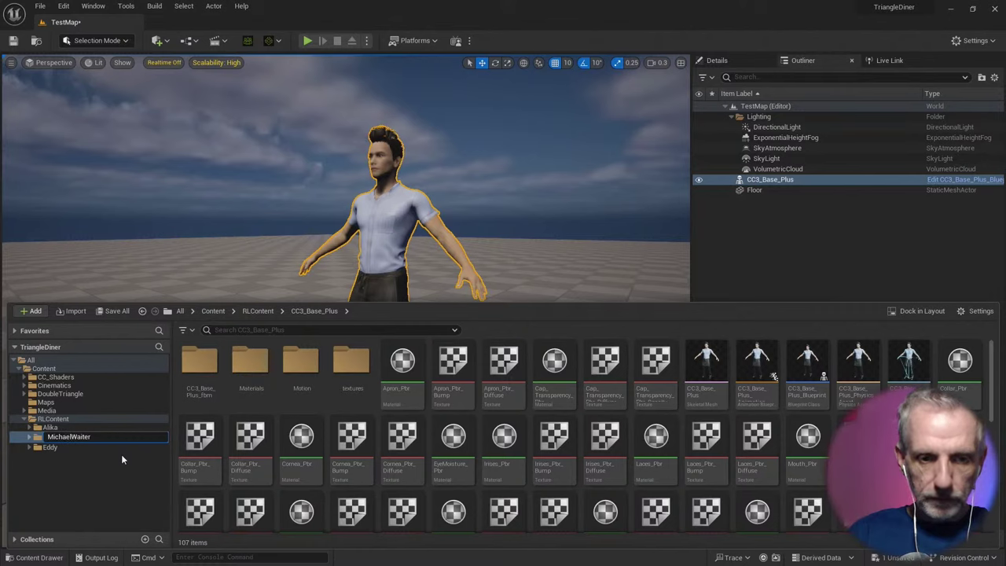
pyautogui.write('7')
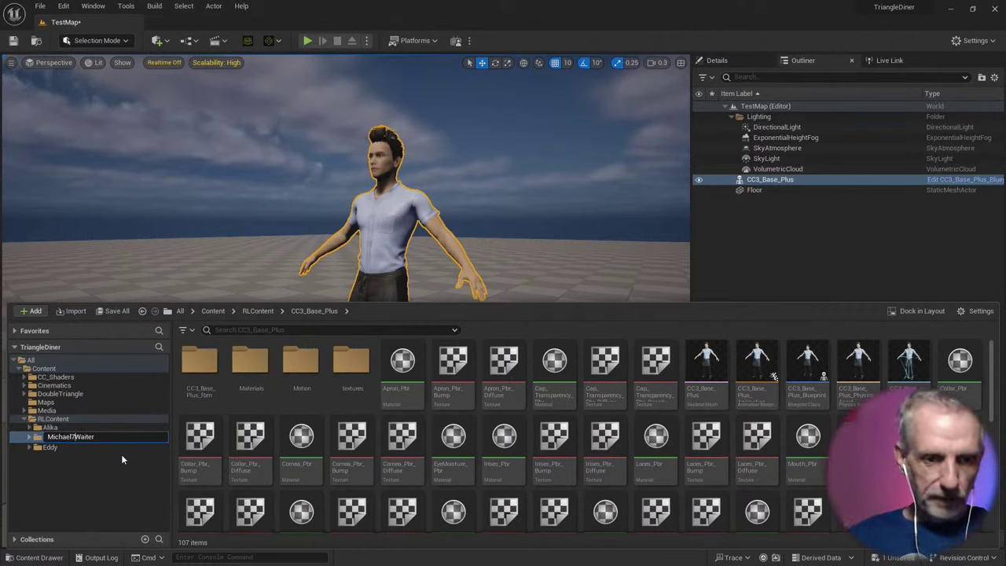
pyautogui.press('Return')
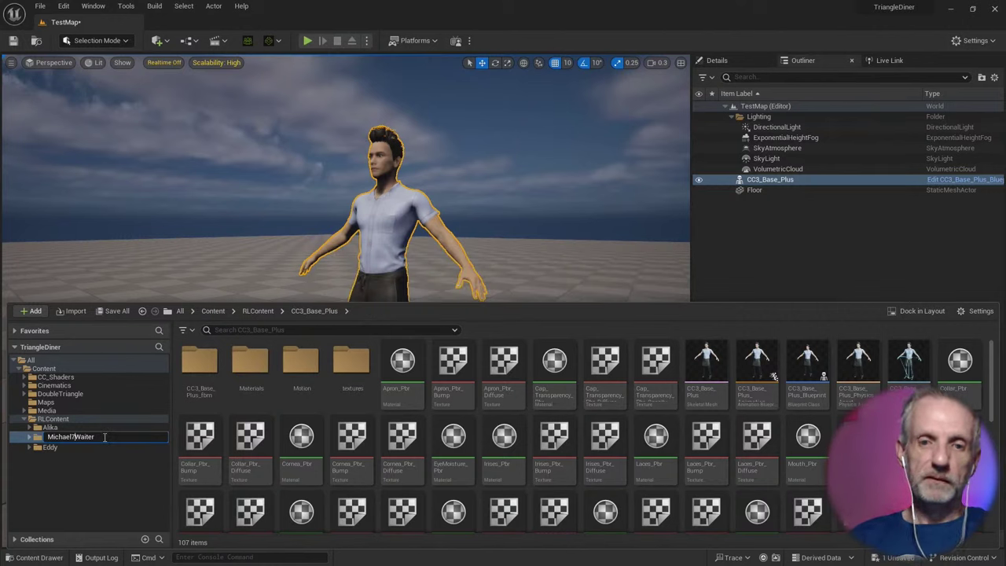
pyautogui.press('Return')
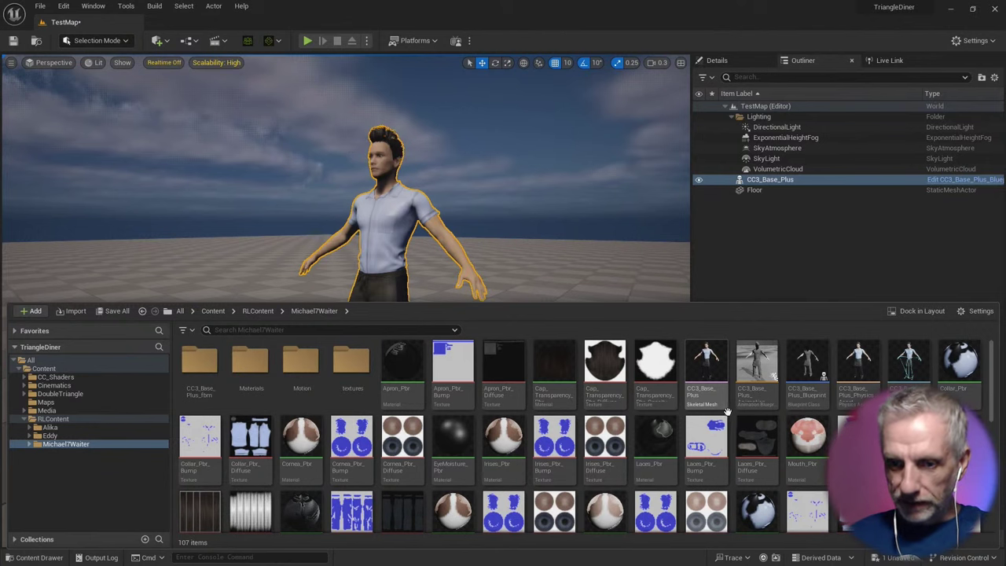
# Step: Locate the character's skeletal mesh and select the CC3_Base_Plus_Blueprint class in the Michael7Waiter folder
pyautogui.click(721, 403)
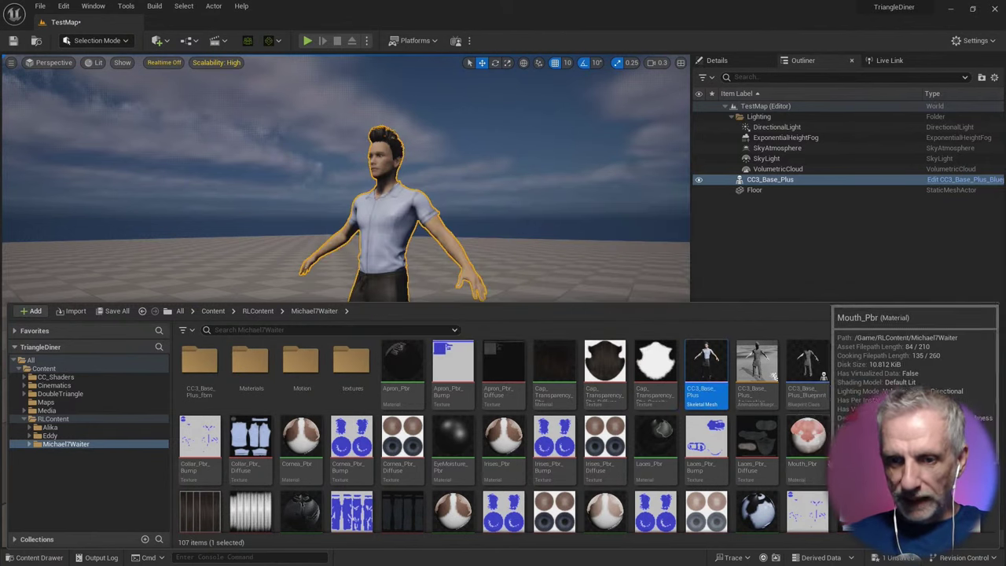
pyautogui.click(799, 359)
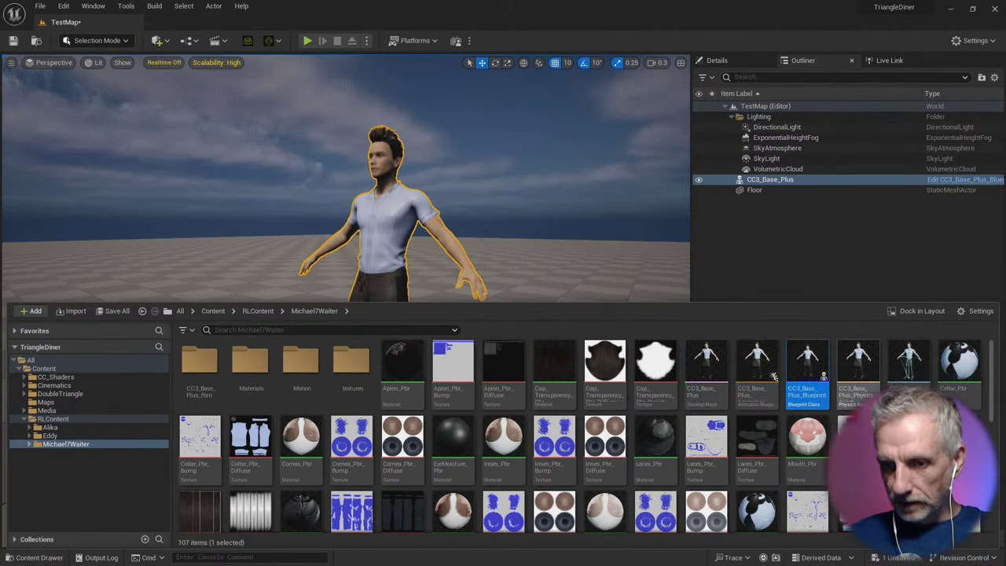
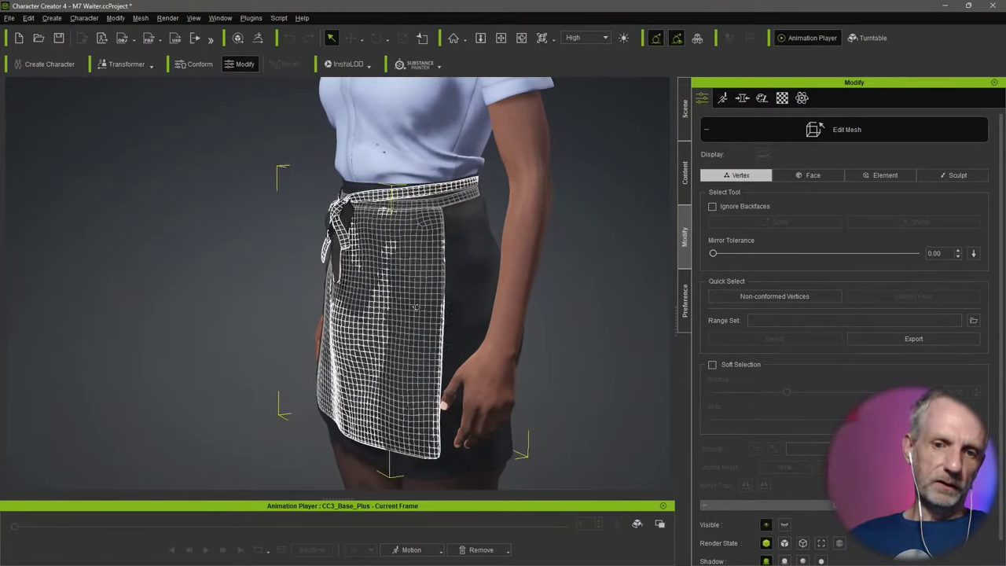
# Step: In Character Creator 4, switch the waitress apron's mesh editing to Sculpt mode
pyautogui.scroll(-1, 452, 314)
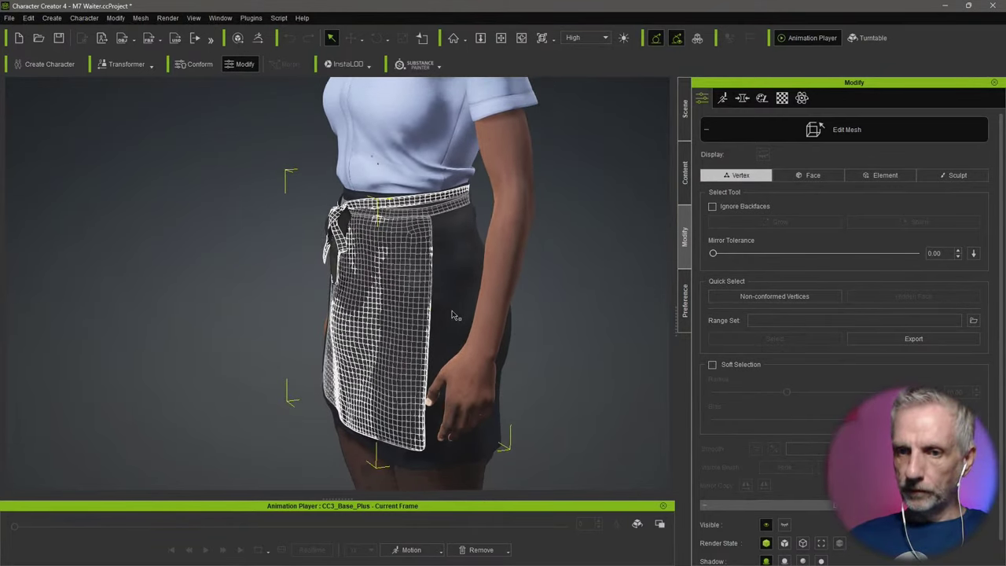
pyautogui.moveTo(447, 311); pyautogui.dragTo(460, 292, button='middle')
pyautogui.scroll(1, 460, 292)
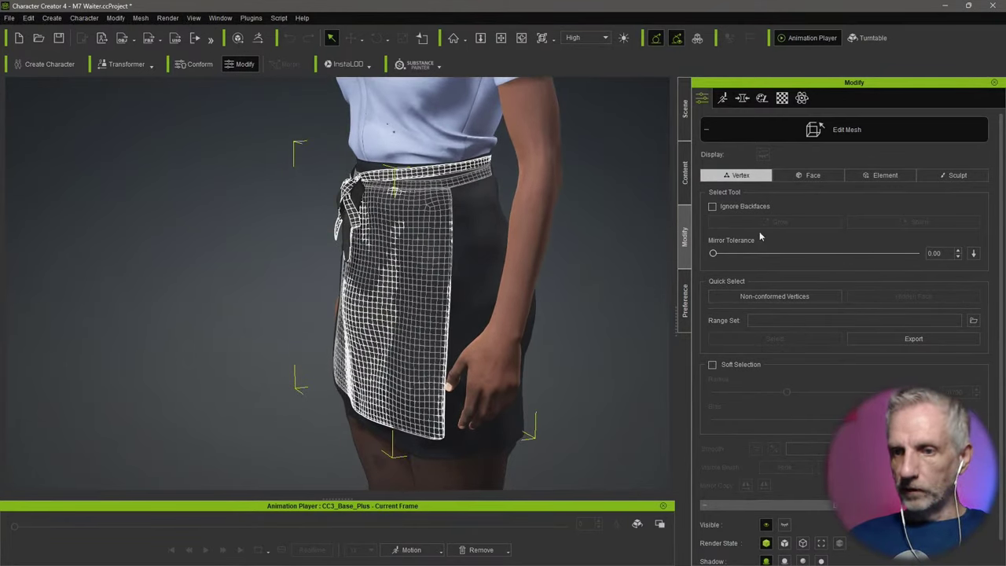
pyautogui.click(817, 176)
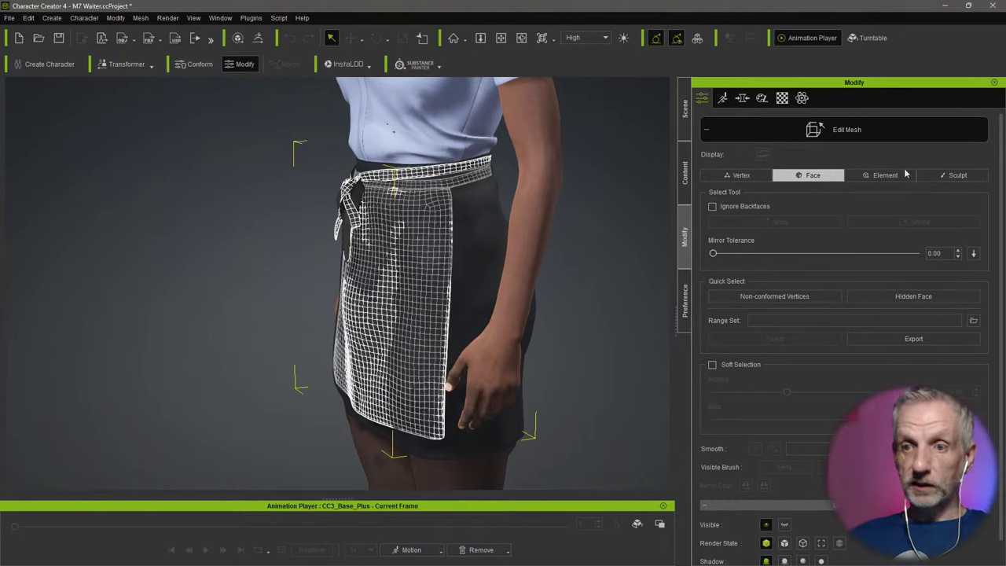
pyautogui.click(950, 178)
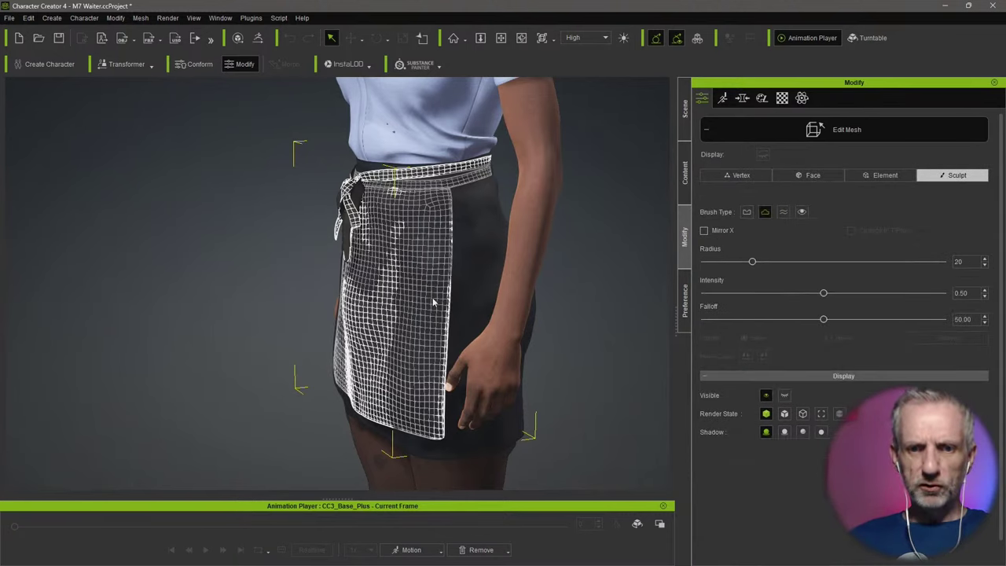
# Step: Sculpt the apron's front and lower area on the character's left with the brush radius at 25
pyautogui.scroll(-1, 406, 319)
pyautogui.scroll(3, 405, 320)
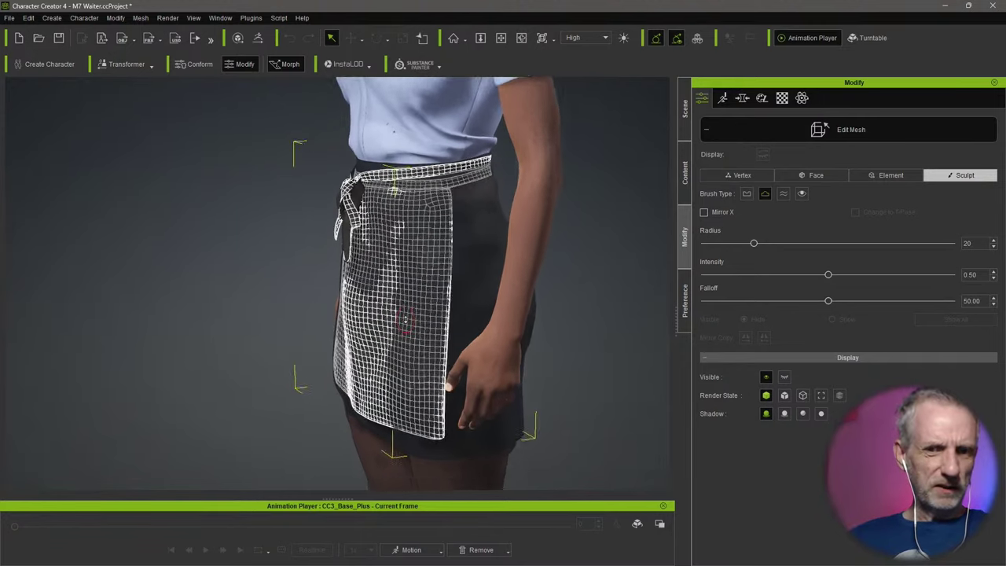
pyautogui.scroll(1, 405, 320)
pyautogui.moveTo(405, 319); pyautogui.dragTo(393, 280, button='middle')
pyautogui.scroll(-1, 393, 281)
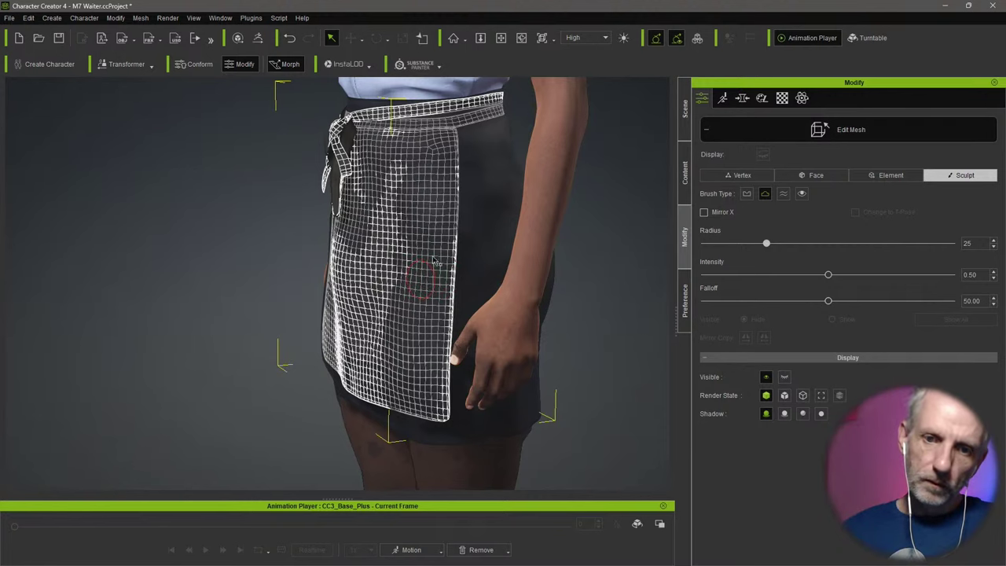
pyautogui.moveTo(436, 261)
pyautogui.mouseDown()
pyautogui.moveTo(392, 379)
pyautogui.moveTo(404, 295)
pyautogui.moveTo(393, 366)
pyautogui.mouseUp()
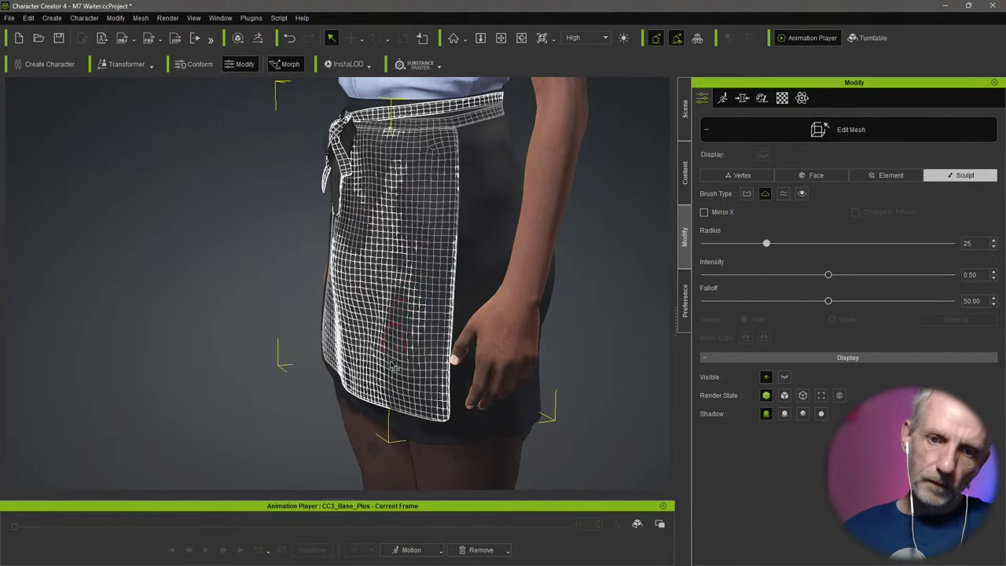
pyautogui.moveTo(519, 323); pyautogui.dragTo(557, 315, button='right')
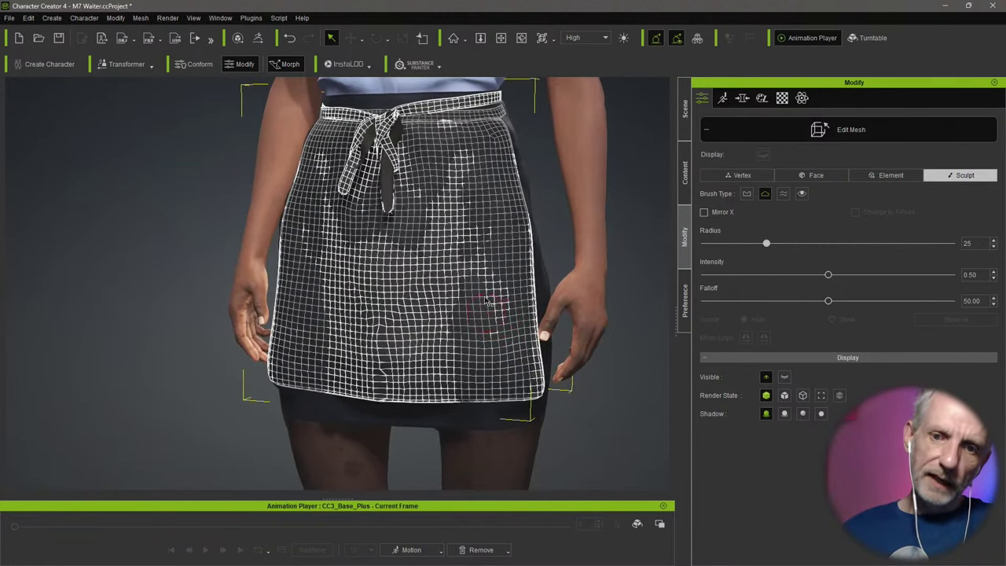
pyautogui.moveTo(480, 289)
pyautogui.mouseDown()
pyautogui.moveTo(471, 379)
pyautogui.moveTo(525, 380)
pyautogui.moveTo(521, 325)
pyautogui.mouseUp()
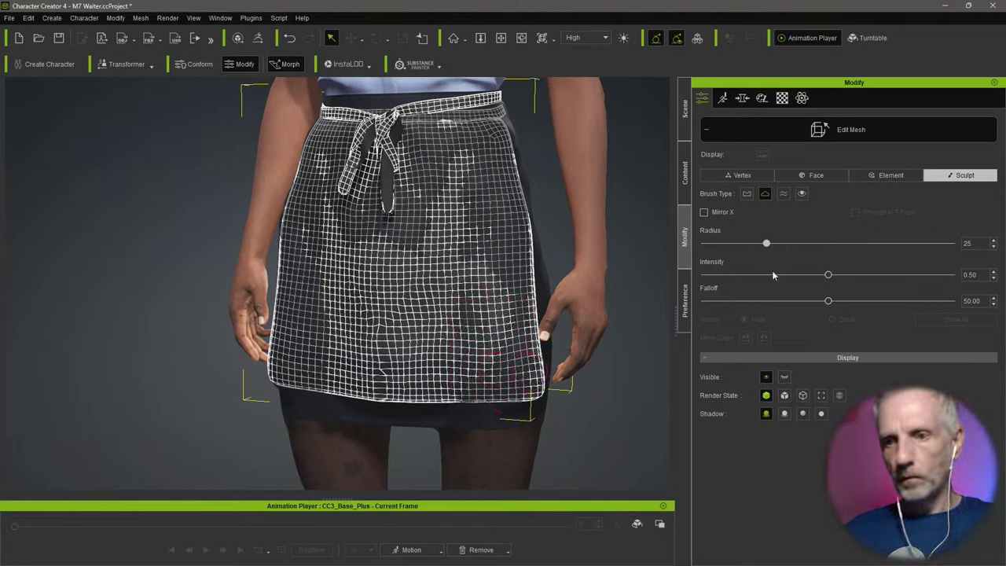
# Step: Set the sculpt brush radius to 44 and sculpt along both side edges and the lower front of the apron
pyautogui.moveTo(813, 246); pyautogui.dragTo(818, 246)
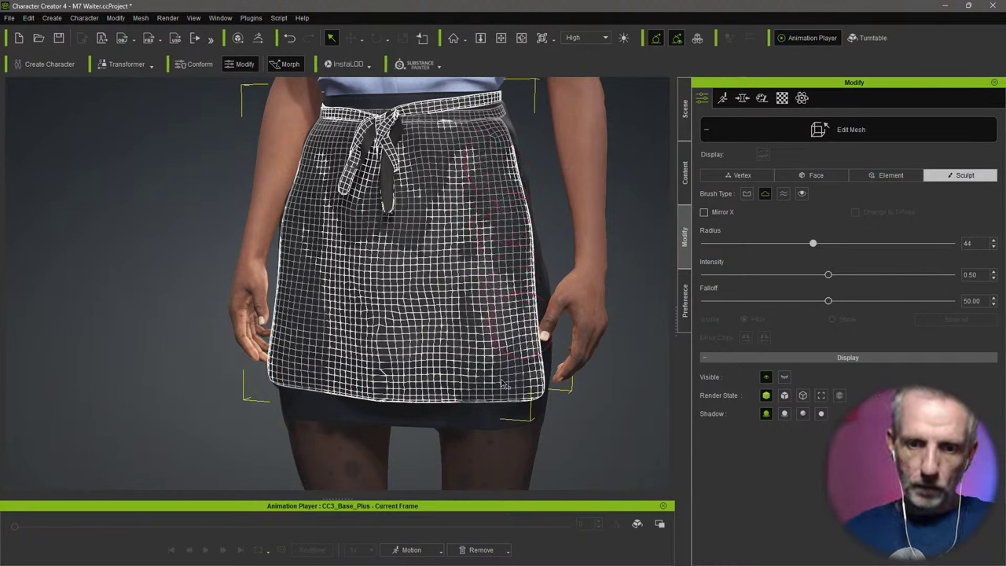
pyautogui.moveTo(521, 398)
pyautogui.mouseDown()
pyautogui.moveTo(300, 370)
pyautogui.moveTo(299, 319)
pyautogui.mouseUp()
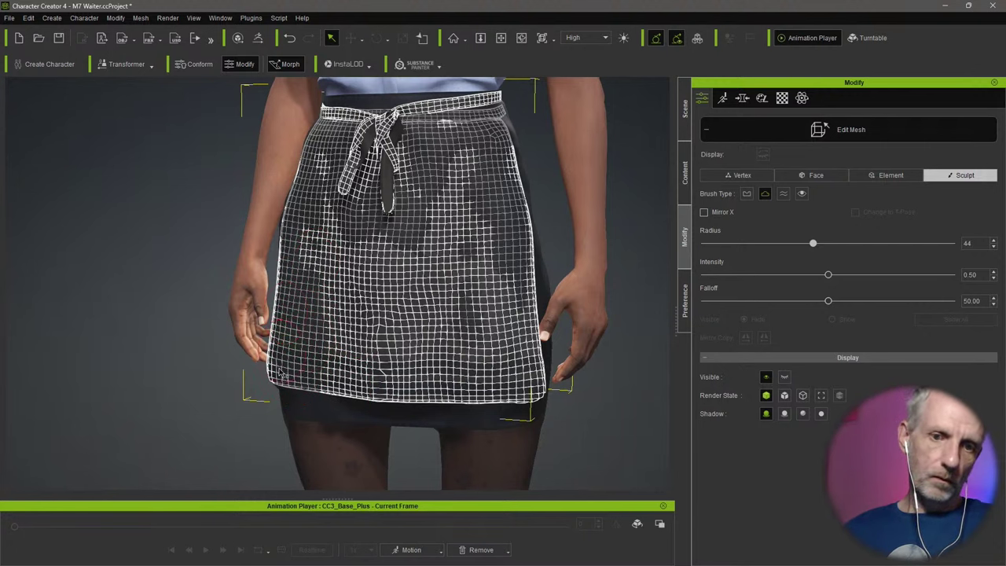
pyautogui.moveTo(380, 338); pyautogui.dragTo(474, 335, button='right')
pyautogui.moveTo(412, 327); pyautogui.dragTo(471, 335, button='right')
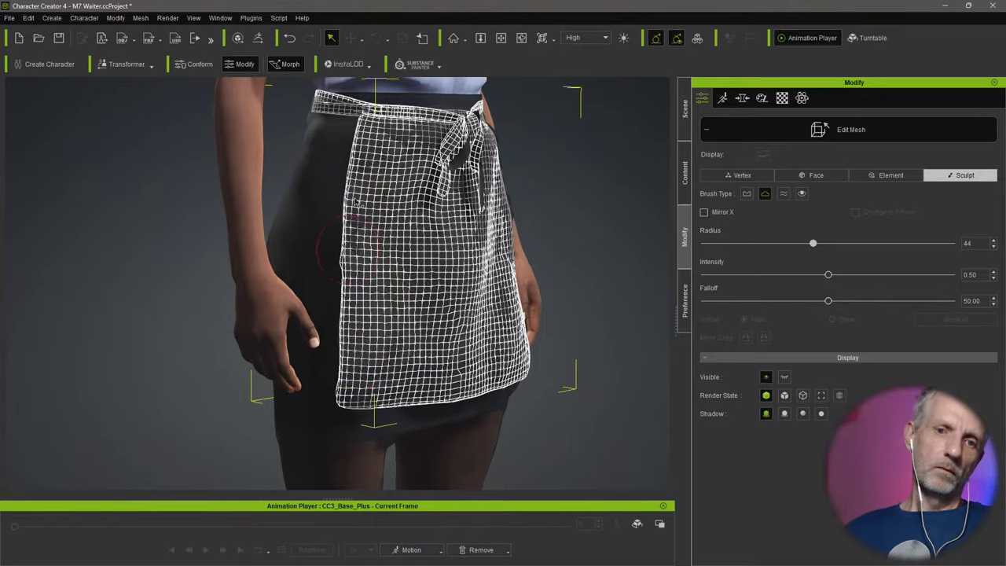
pyautogui.moveTo(374, 297)
pyautogui.mouseDown(button='right')
pyautogui.moveTo(234, 301)
pyautogui.moveTo(316, 307)
pyautogui.mouseUp(button='right')
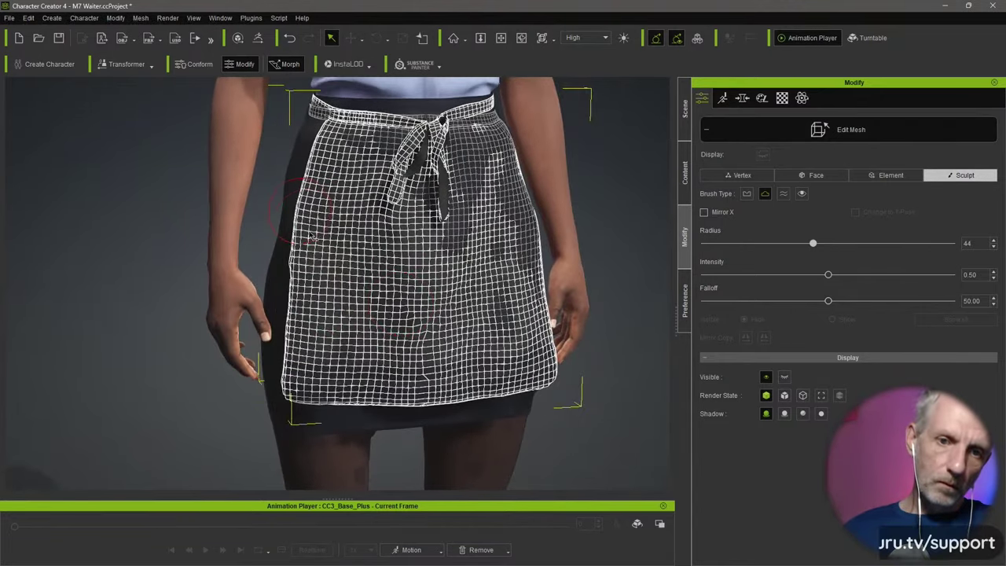
pyautogui.moveTo(396, 290); pyautogui.dragTo(305, 288, button='right')
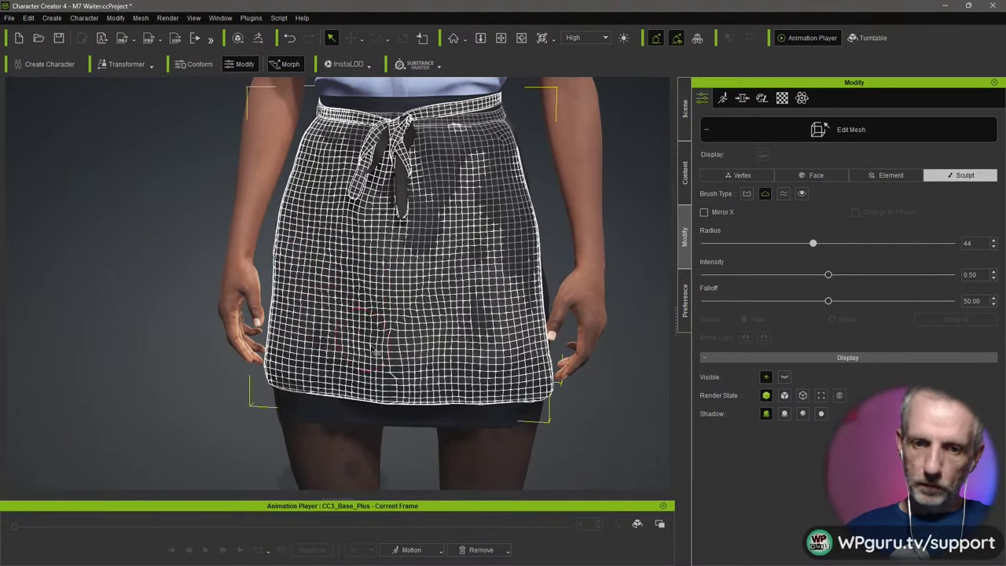
pyautogui.moveTo(484, 316); pyautogui.dragTo(438, 301, button='right')
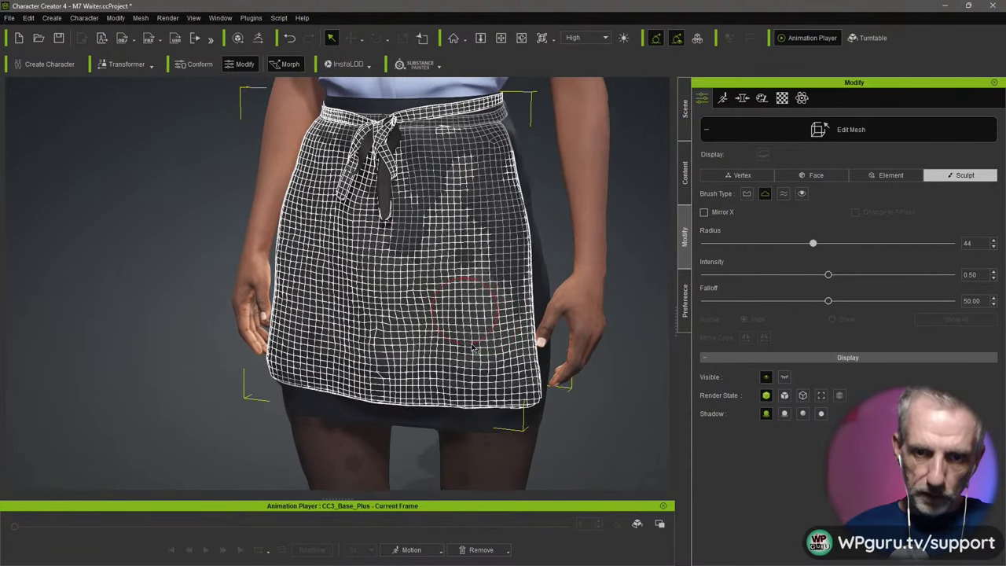
# Step: Sculpt the upper apron below the waistband on the character's left side so it stands clear of the skirt
pyautogui.moveTo(438, 183)
pyautogui.mouseDown()
pyautogui.moveTo(403, 224)
pyautogui.moveTo(392, 163)
pyautogui.moveTo(483, 168)
pyautogui.mouseUp()
pyautogui.moveTo(422, 204); pyautogui.dragTo(351, 190, button='right')
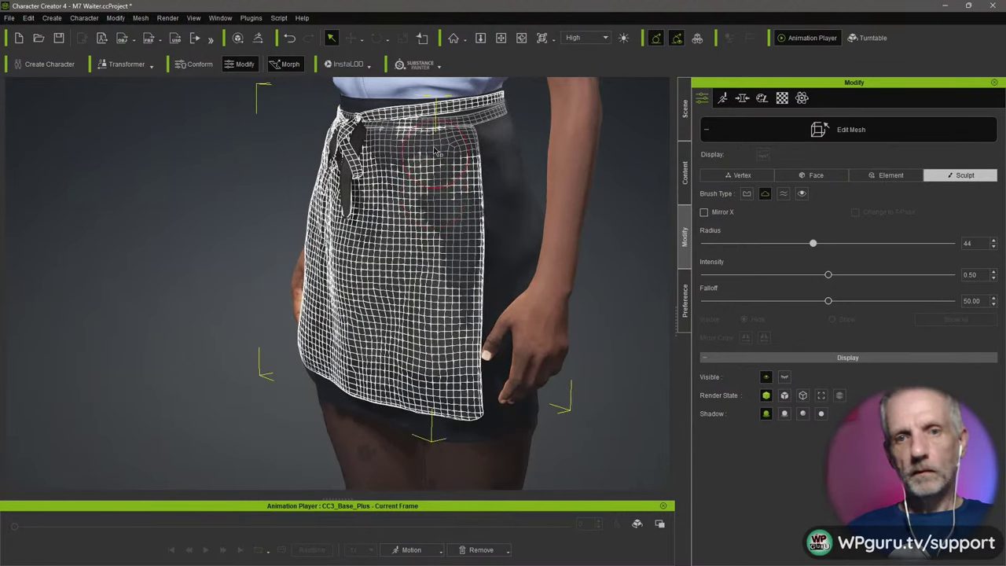
pyautogui.moveTo(441, 140)
pyautogui.mouseDown()
pyautogui.moveTo(418, 184)
pyautogui.moveTo(455, 224)
pyautogui.moveTo(473, 203)
pyautogui.moveTo(458, 234)
pyautogui.mouseUp()
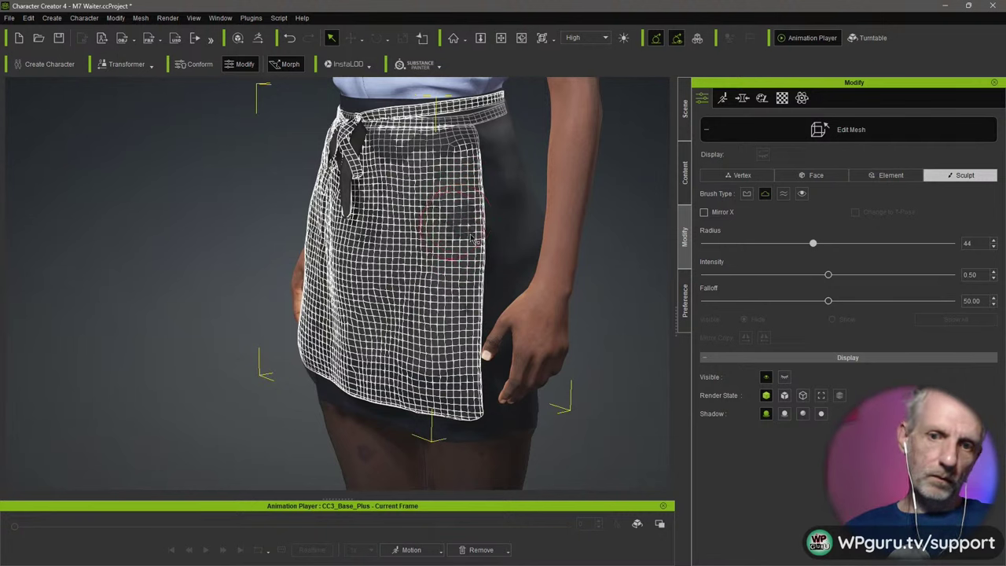
pyautogui.moveTo(455, 167)
pyautogui.mouseDown()
pyautogui.moveTo(408, 177)
pyautogui.moveTo(432, 151)
pyautogui.moveTo(424, 149)
pyautogui.moveTo(466, 198)
pyautogui.mouseUp()
pyautogui.moveTo(466, 201)
pyautogui.mouseDown(button='right')
pyautogui.moveTo(304, 240)
pyautogui.moveTo(291, 276)
pyautogui.moveTo(500, 216)
pyautogui.mouseUp(button='right')
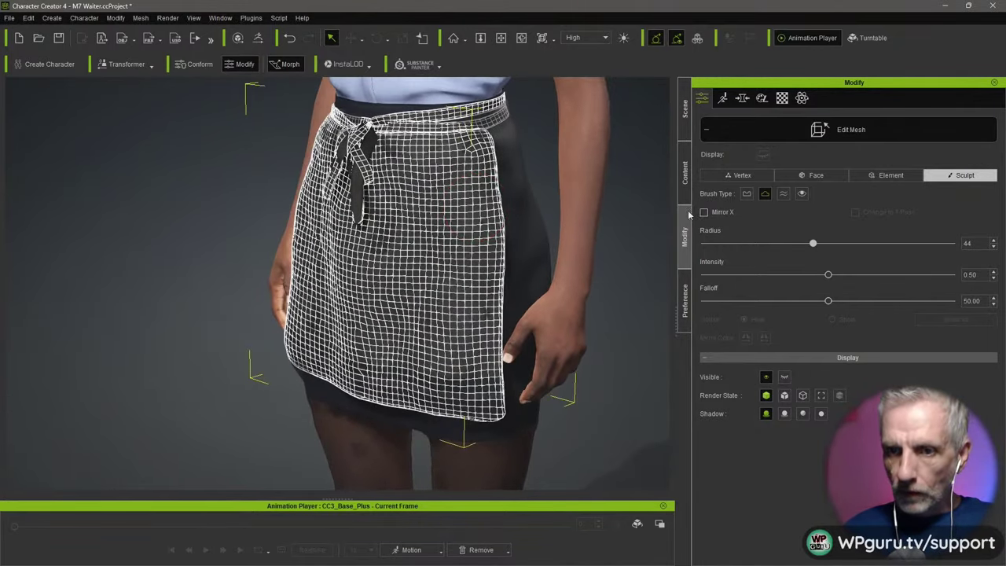
# Step: Smooth the sculpted mesh across the apron's front and around its lower hem
pyautogui.press('shift')
pyautogui.press('shift')
pyautogui.moveTo(406, 296); pyautogui.dragTo(478, 271, button='right')
pyautogui.moveTo(385, 371)
pyautogui.keyDown('shift'); pyautogui.mouseDown()
pyautogui.moveTo(393, 379)
pyautogui.moveTo(418, 360)
pyautogui.mouseUp(); pyautogui.keyUp('shift')
pyautogui.moveTo(461, 341); pyautogui.dragTo(601, 329, button='right')
pyautogui.press('shift')
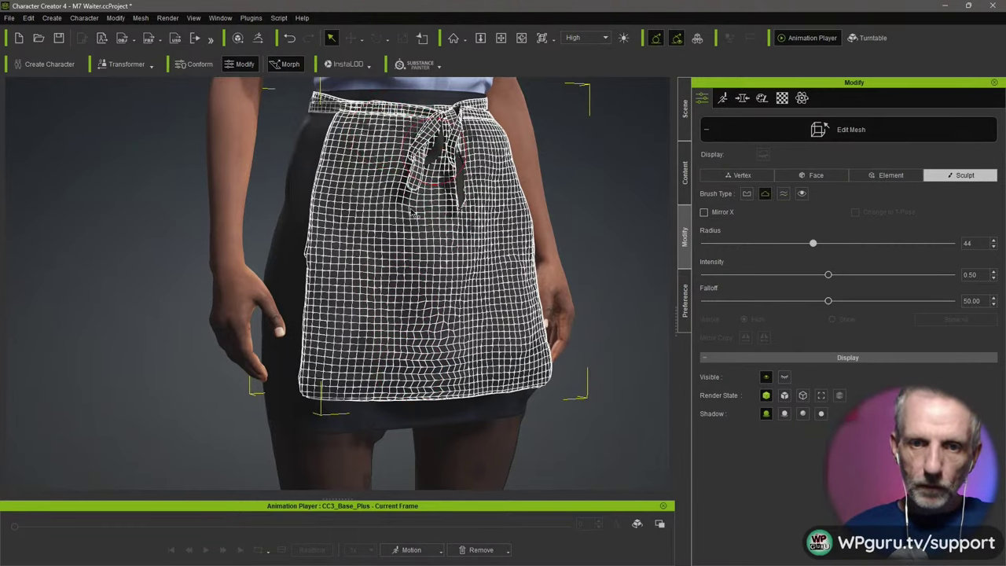
# Step: Examine the apron's tie, waistband and side edges up close and from several angles for uneven mesh
pyautogui.moveTo(522, 252); pyautogui.dragTo(575, 242, button='right')
pyautogui.scroll(2, 575, 242)
pyautogui.moveTo(575, 242); pyautogui.dragTo(438, 358, button='middle')
pyautogui.scroll(2, 439, 359)
pyautogui.moveTo(481, 284); pyautogui.dragTo(349, 307, button='right')
pyautogui.scroll(2, 354, 308)
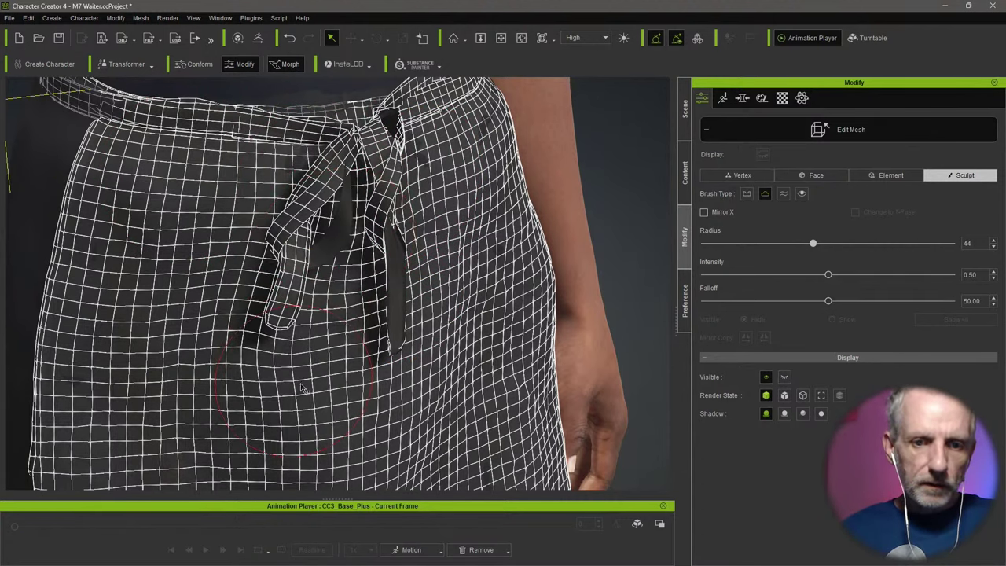
pyautogui.moveTo(403, 365); pyautogui.dragTo(326, 393, button='right')
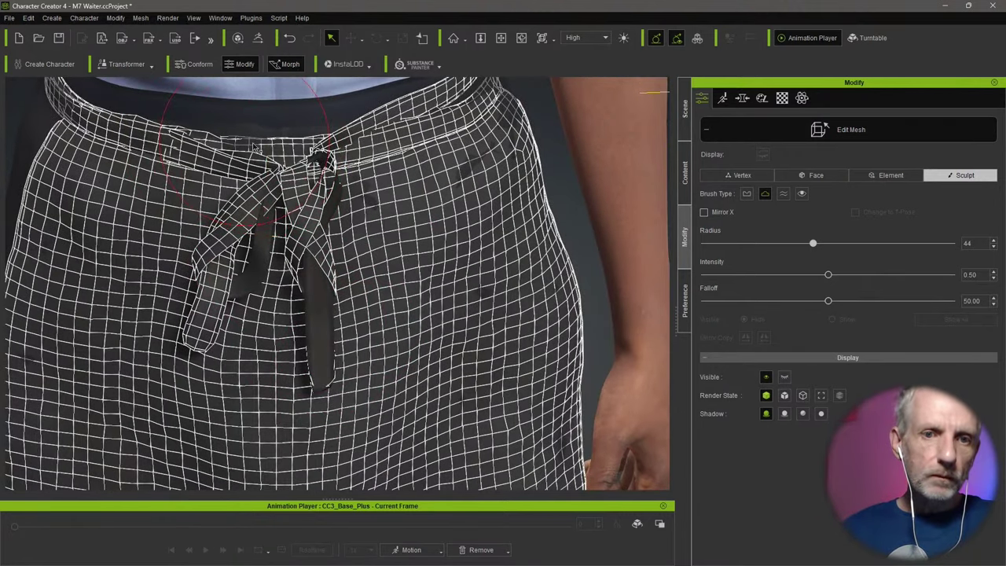
pyautogui.moveTo(471, 161); pyautogui.dragTo(350, 156, button='right')
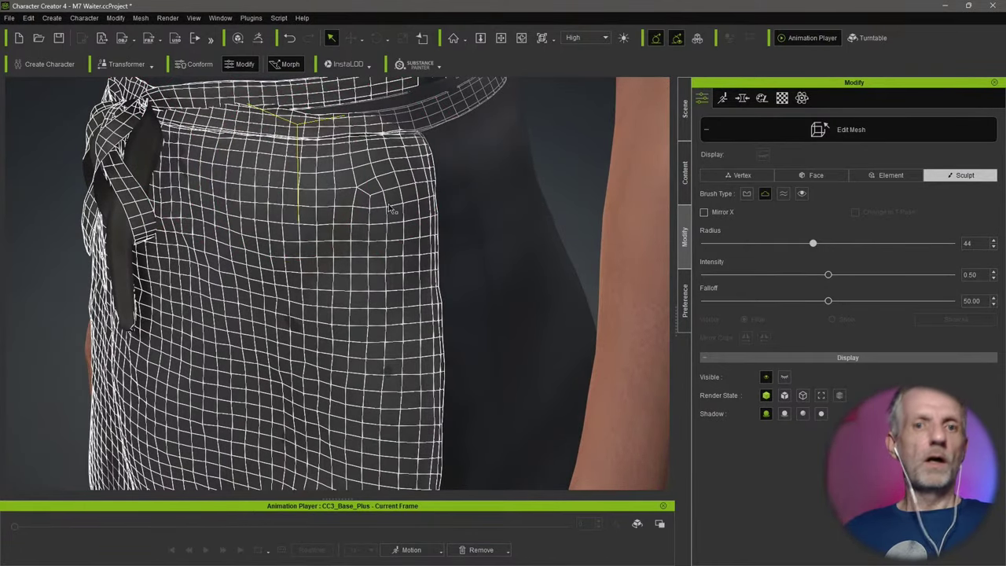
pyautogui.scroll(-4, 389, 208)
pyautogui.moveTo(361, 284); pyautogui.dragTo(379, 218, button='middle')
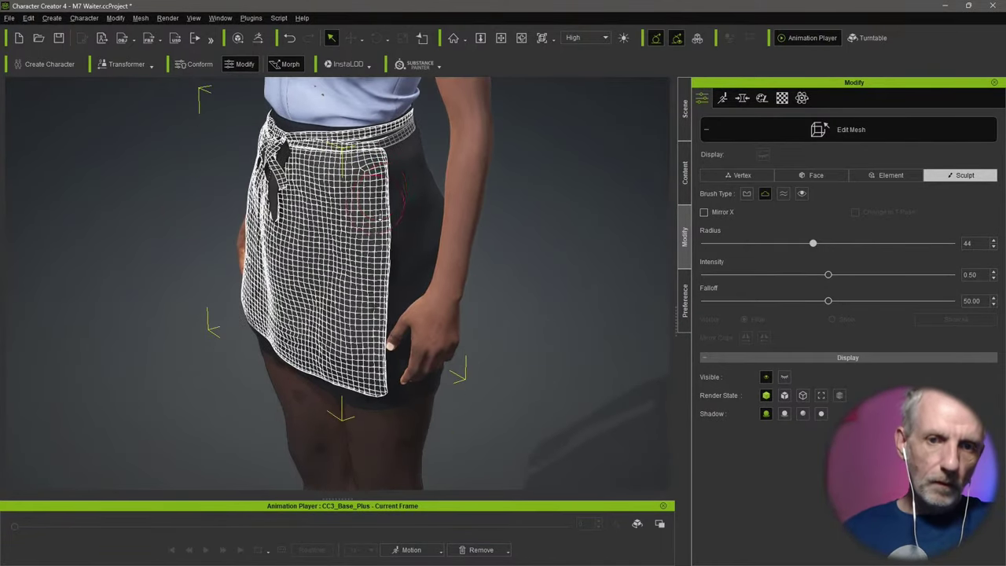
pyautogui.scroll(-2, 380, 220)
pyautogui.moveTo(360, 219)
pyautogui.mouseDown(button='right')
pyautogui.moveTo(592, 181)
pyautogui.moveTo(577, 202)
pyautogui.mouseUp(button='right')
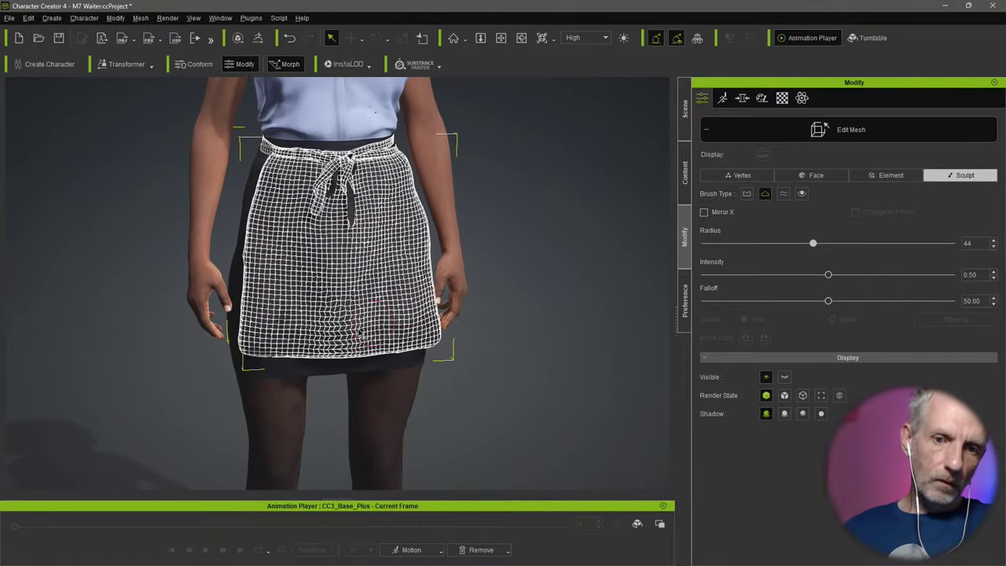
# Step: Smooth the apron's lower front and its side edge beside the character's right hand
pyautogui.press('shift')
pyautogui.moveTo(525, 323); pyautogui.dragTo(587, 323, button='right')
pyautogui.press('shift')
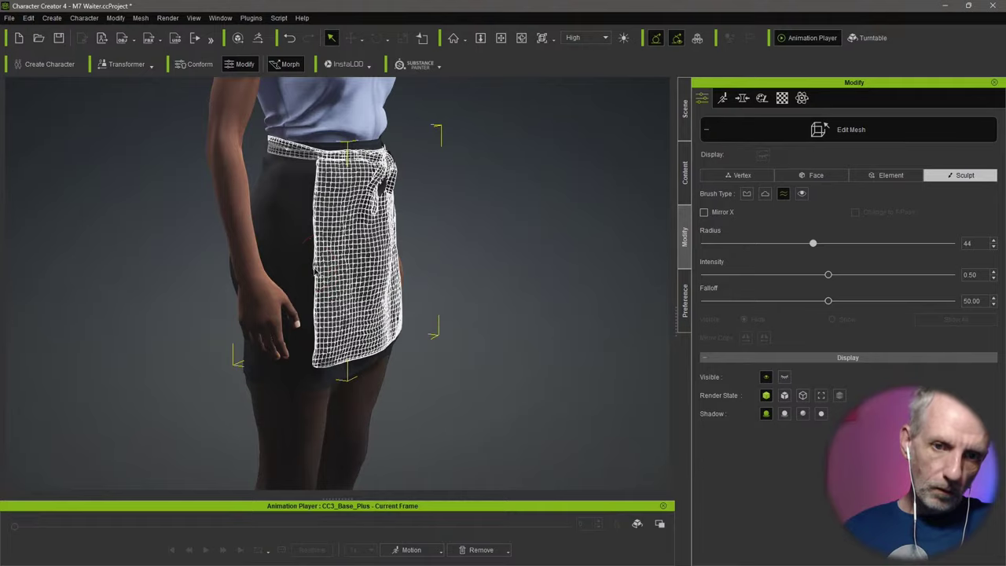
pyautogui.scroll(5, 318, 285)
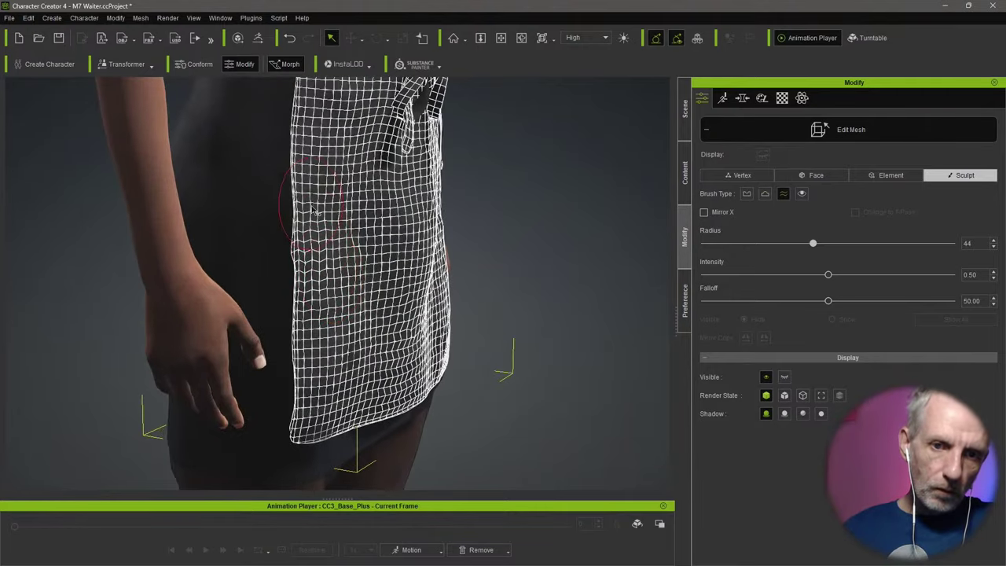
pyautogui.moveTo(312, 202)
pyautogui.keyDown('shift'); pyautogui.mouseDown()
pyautogui.moveTo(305, 272)
pyautogui.moveTo(314, 254)
pyautogui.moveTo(304, 200)
pyautogui.mouseUp(); pyautogui.keyUp('shift')
pyautogui.moveTo(364, 233); pyautogui.dragTo(212, 221, button='right')
pyautogui.moveTo(429, 226); pyautogui.dragTo(58, 209, button='right')
pyautogui.press('shift')
pyautogui.scroll(2, 182, 221)
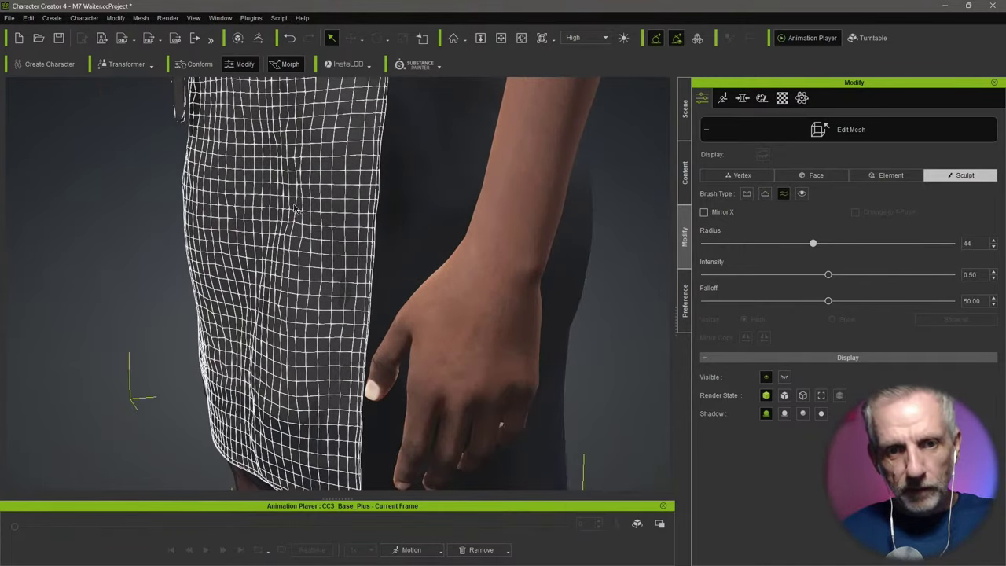
pyautogui.scroll(-2, 313, 279)
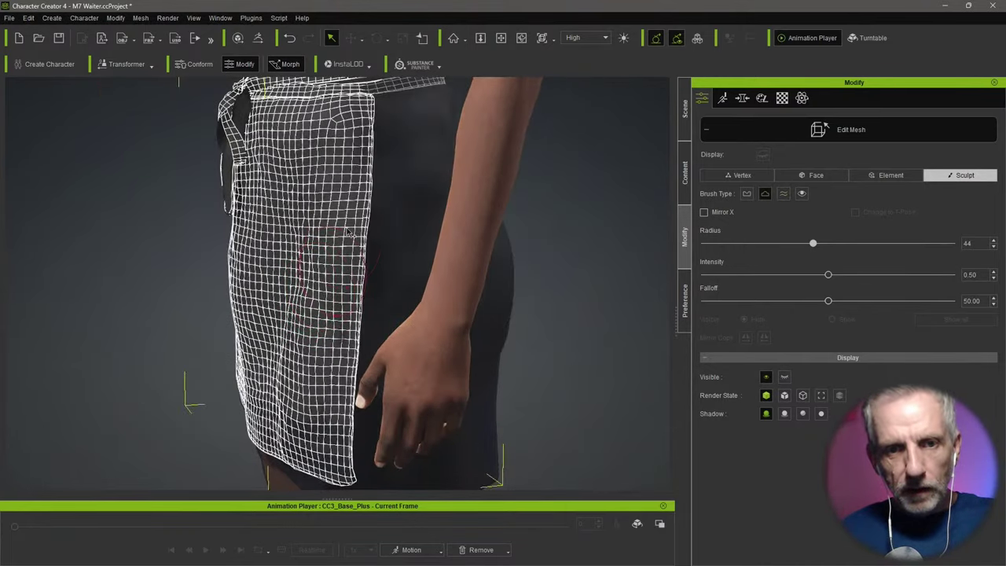
# Step: Leave the apron's mesh editing and check the textured result on the character
pyautogui.moveTo(358, 227); pyautogui.dragTo(542, 221, button='right')
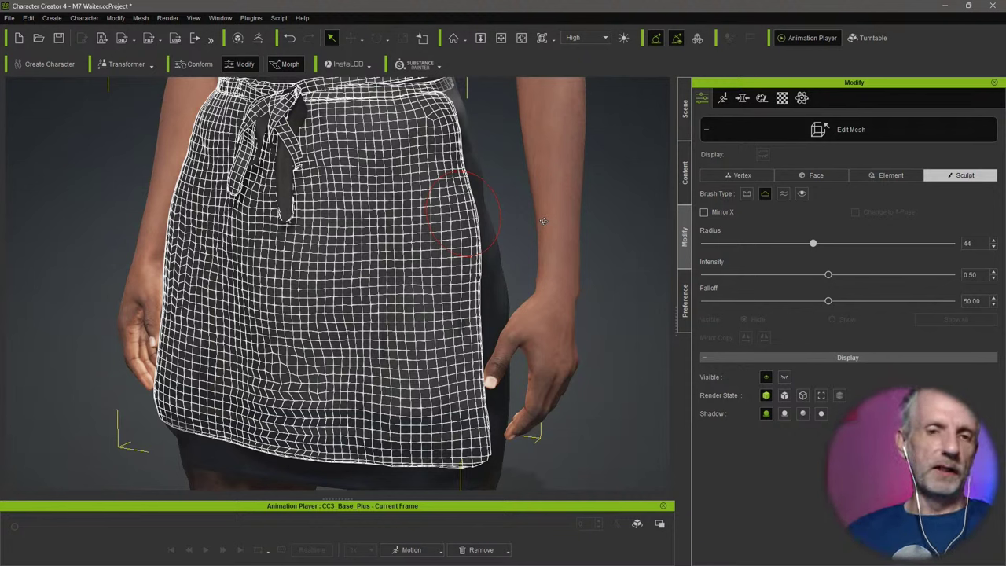
pyautogui.moveTo(432, 258); pyautogui.dragTo(407, 258, button='right')
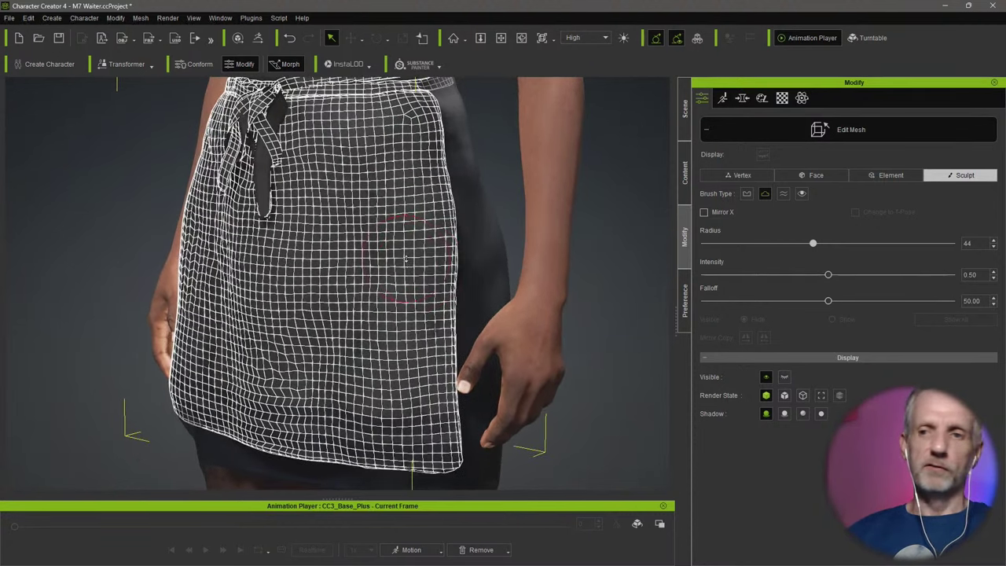
pyautogui.scroll(-4, 406, 259)
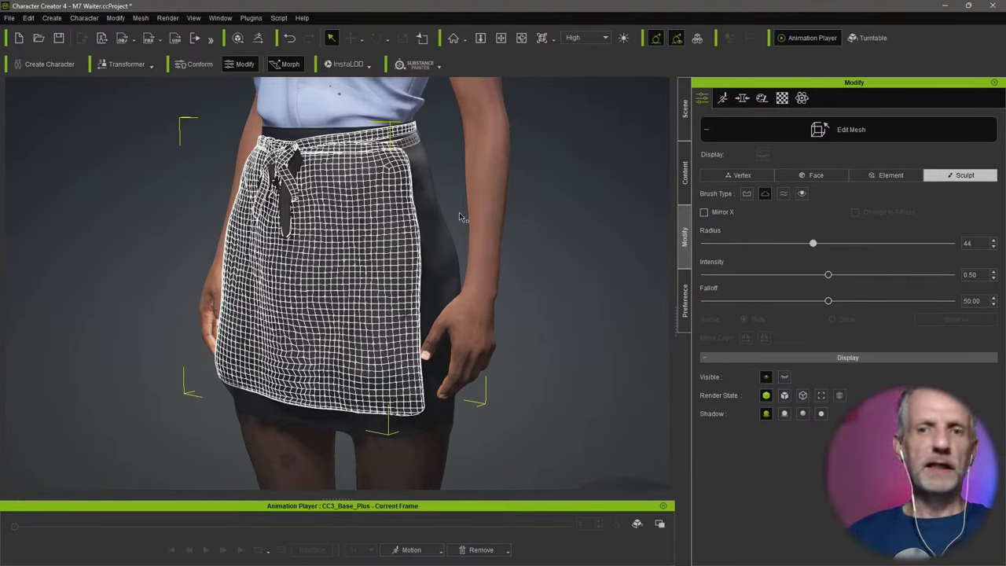
pyautogui.click(818, 141)
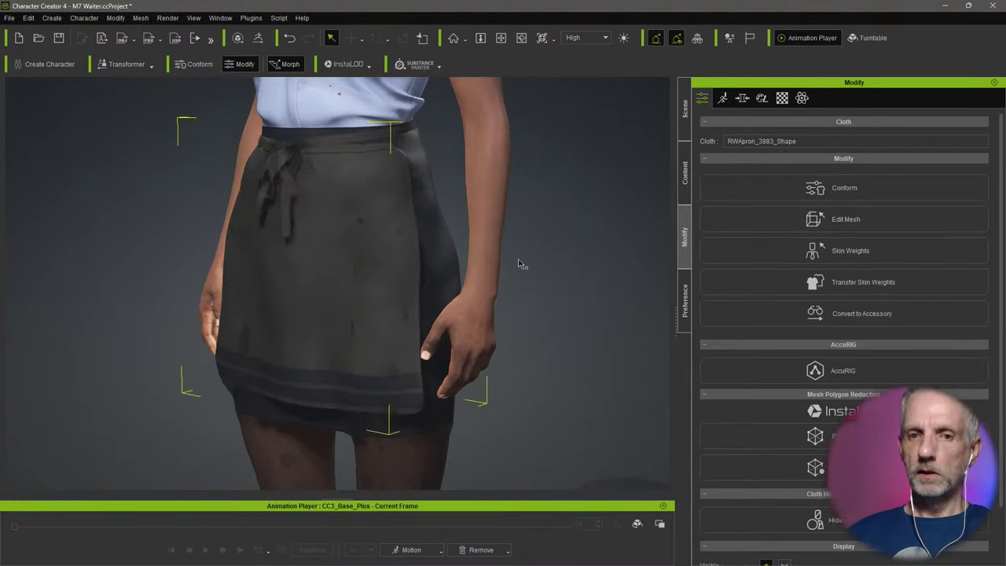
pyautogui.moveTo(424, 249)
pyautogui.mouseDown(button='right')
pyautogui.moveTo(634, 228)
pyautogui.moveTo(466, 257)
pyautogui.moveTo(383, 287)
pyautogui.moveTo(368, 283)
pyautogui.moveTo(416, 256)
pyautogui.mouseUp(button='right')
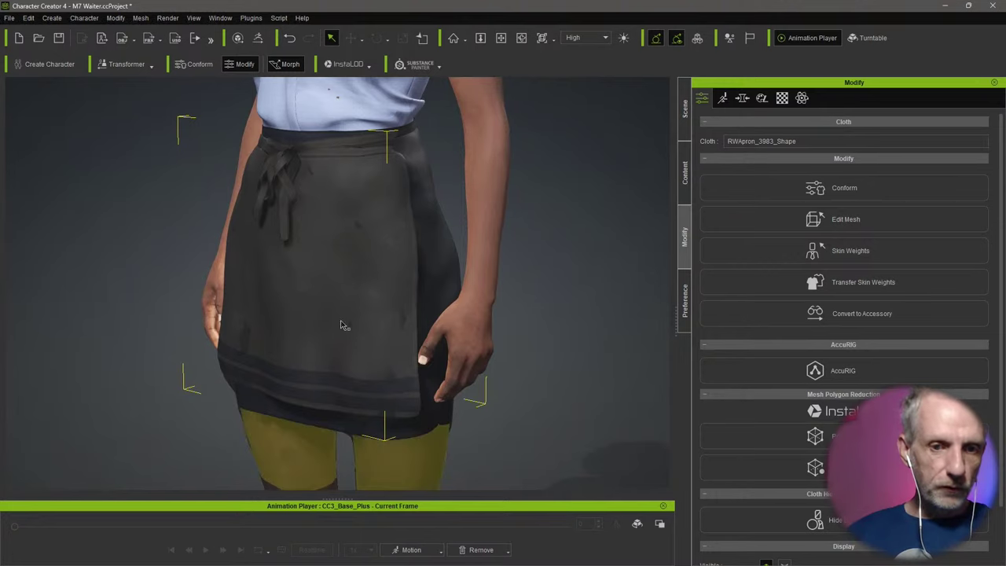
pyautogui.moveTo(341, 323); pyautogui.dragTo(366, 312, button='right')
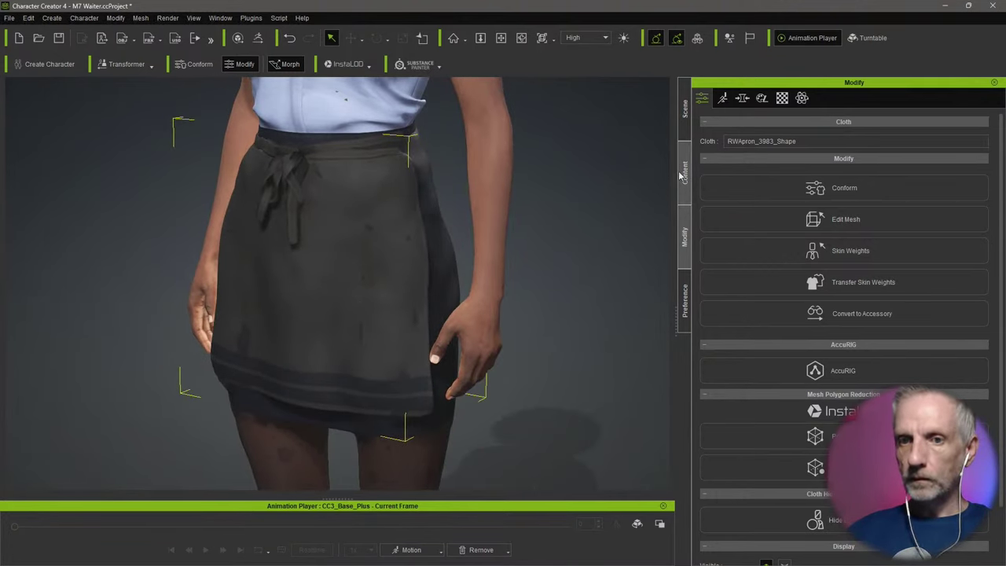
# Step: Reopen mesh editing for the RWApron_3983_Shape cloth in Sculpt mode and view its side
pyautogui.click(685, 173)
pyautogui.click(685, 108)
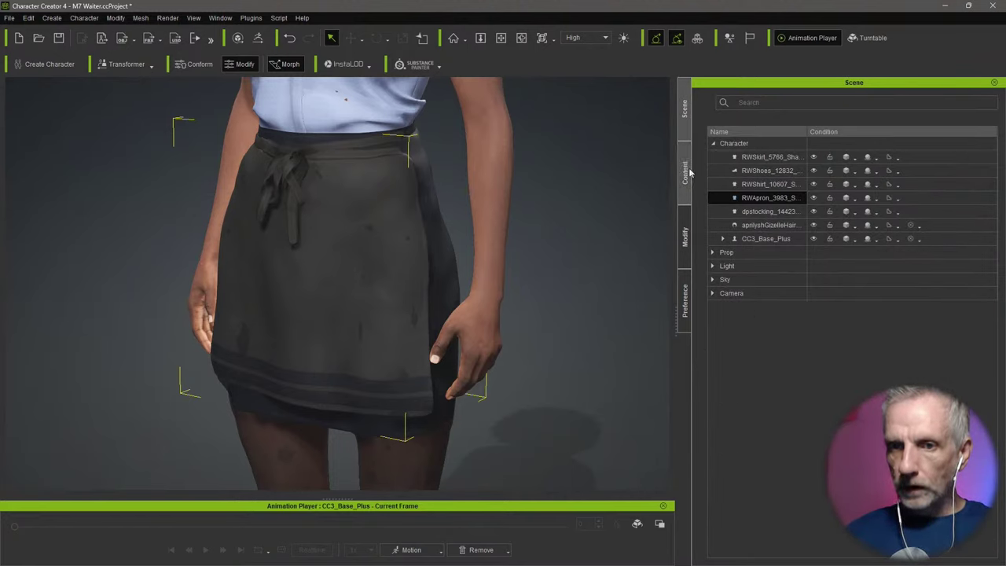
pyautogui.click(691, 250)
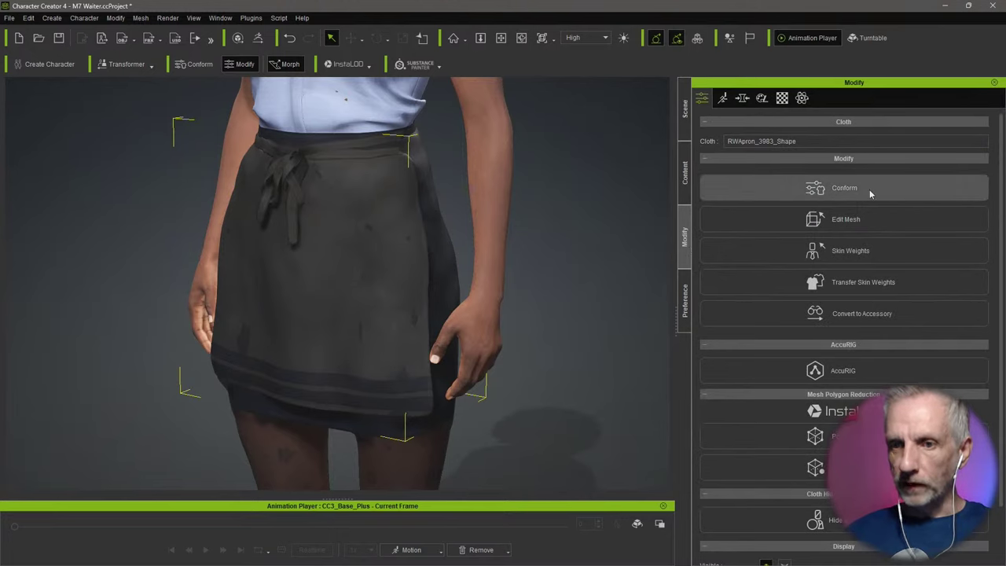
pyautogui.click(862, 226)
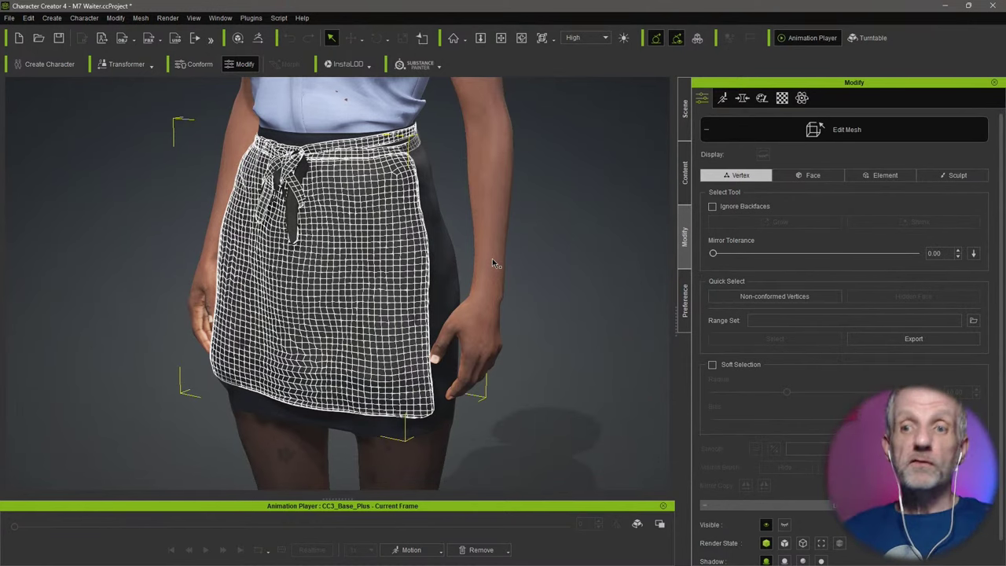
pyautogui.click(956, 177)
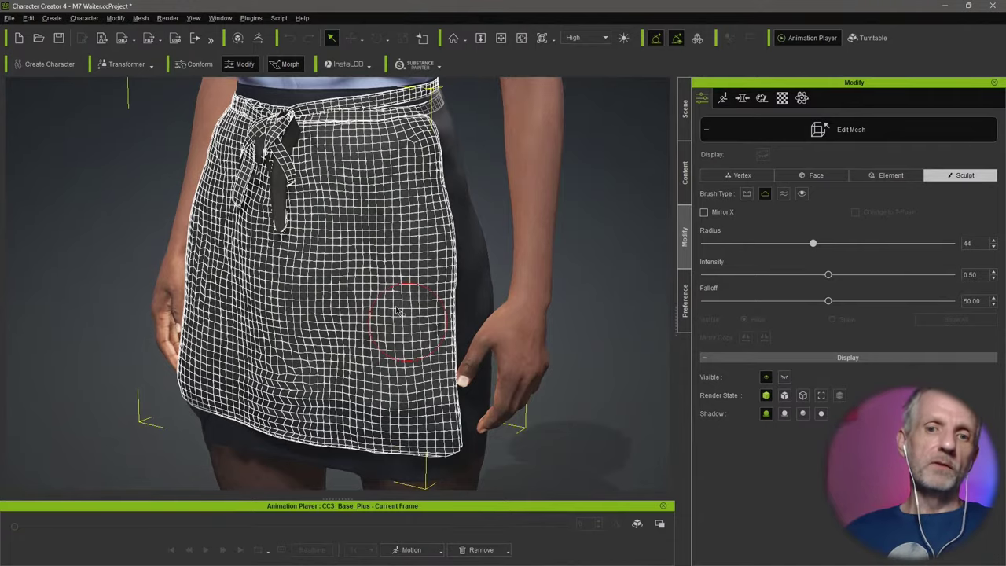
pyautogui.moveTo(396, 310); pyautogui.dragTo(263, 296, button='right')
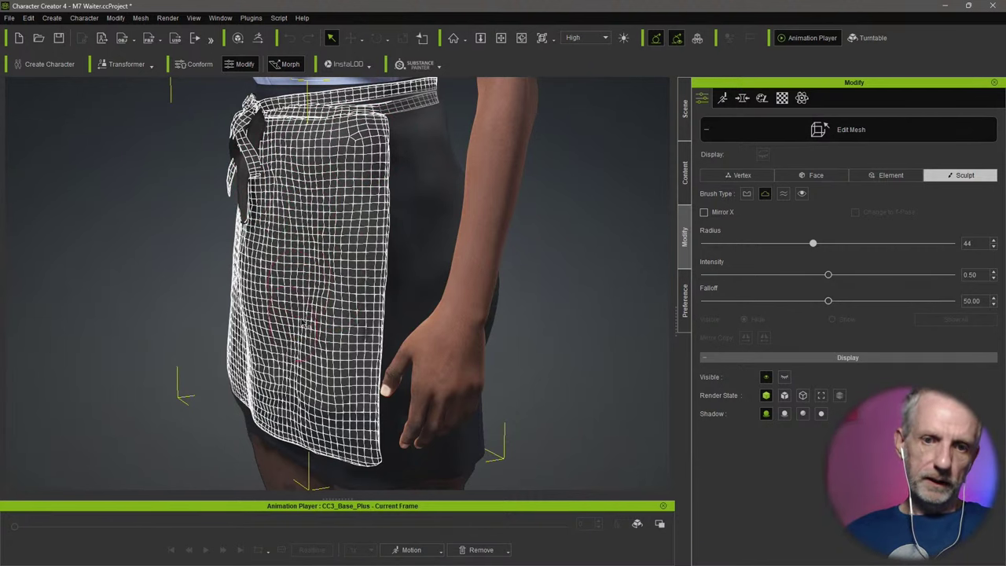
# Step: Sculpt the apron's front from the waist down to the hem, then smooth its outer side and lower middle
pyautogui.moveTo(356, 291); pyautogui.dragTo(328, 407)
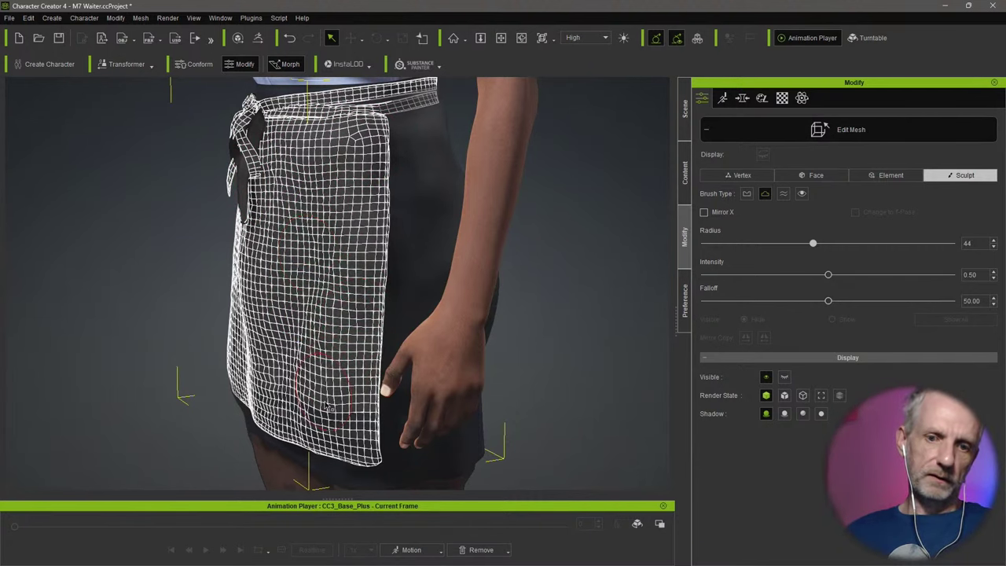
pyautogui.moveTo(324, 416); pyautogui.dragTo(469, 336, button='right')
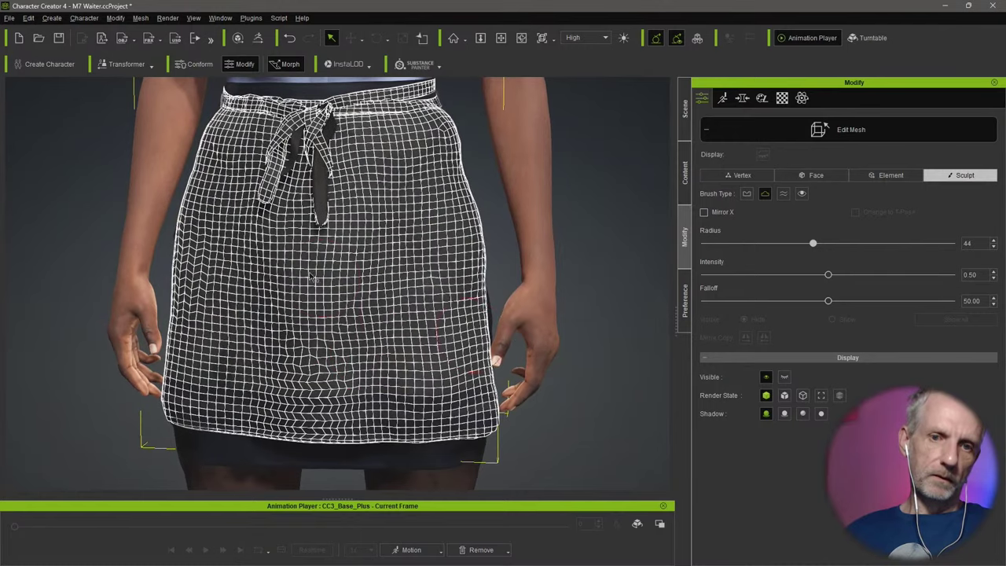
pyautogui.moveTo(264, 207)
pyautogui.mouseDown()
pyautogui.moveTo(236, 185)
pyautogui.moveTo(281, 358)
pyautogui.moveTo(337, 393)
pyautogui.mouseUp()
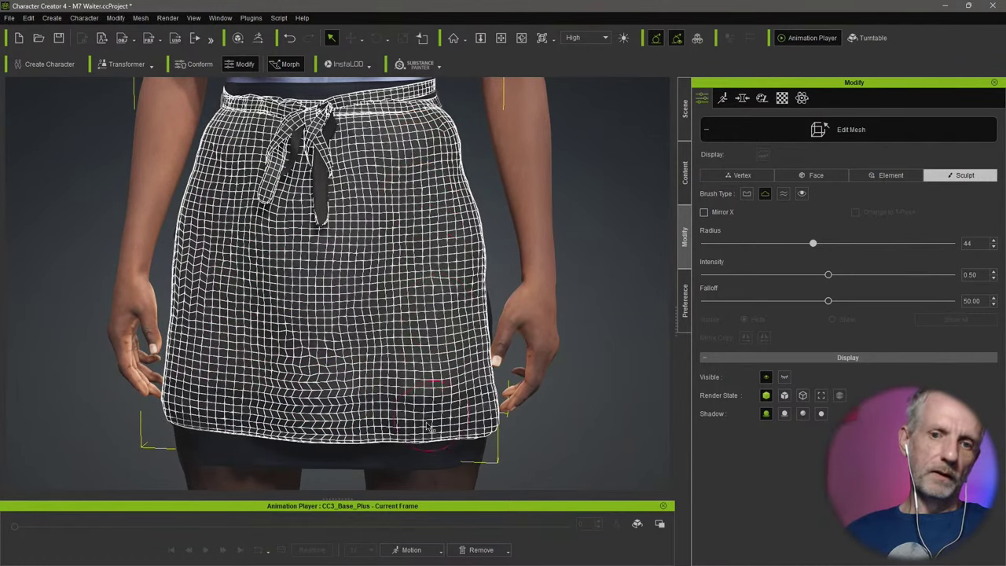
pyautogui.moveTo(471, 432); pyautogui.dragTo(333, 426)
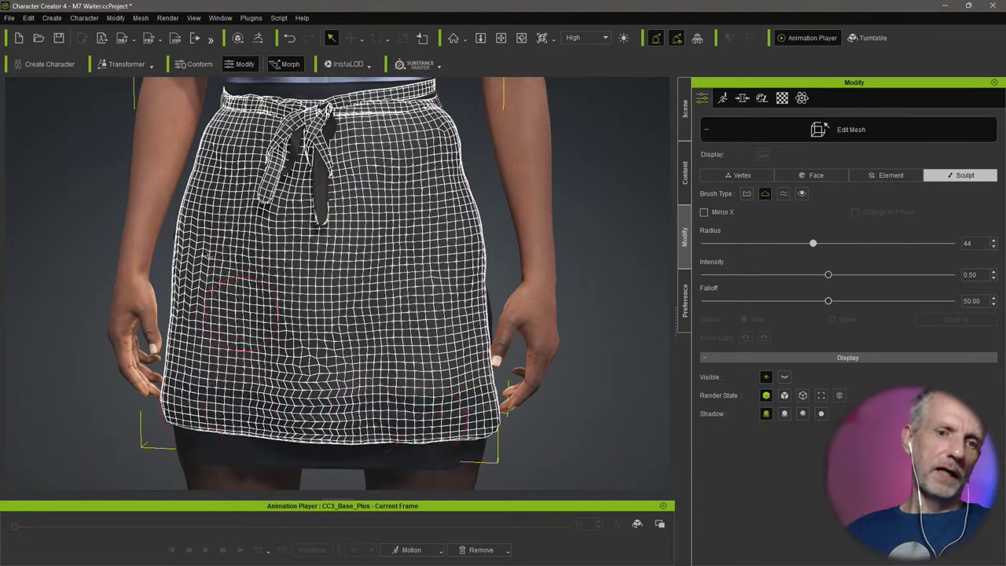
pyautogui.keyDown('shift'); pyautogui.moveTo(198, 313); pyautogui.dragTo(221, 272); pyautogui.keyUp('shift')
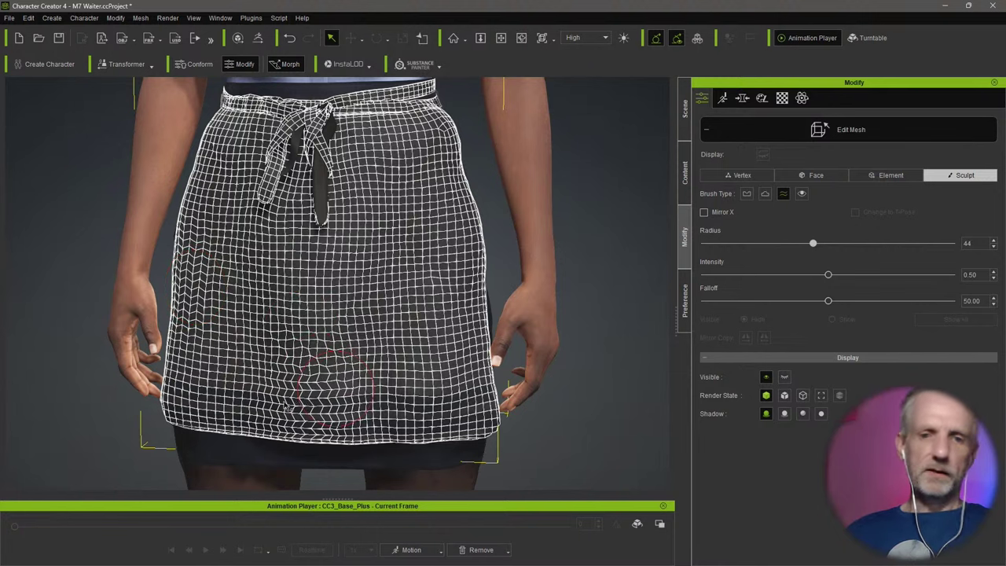
# Step: Examine the sculpted apron on the whole character and leave its mesh editing to view the textured outfit
pyautogui.keyDown('alt'); pyautogui.moveTo(451, 225); pyautogui.dragTo(451, 223, button='right'); pyautogui.keyUp('alt')
pyautogui.scroll(-4, 450, 223)
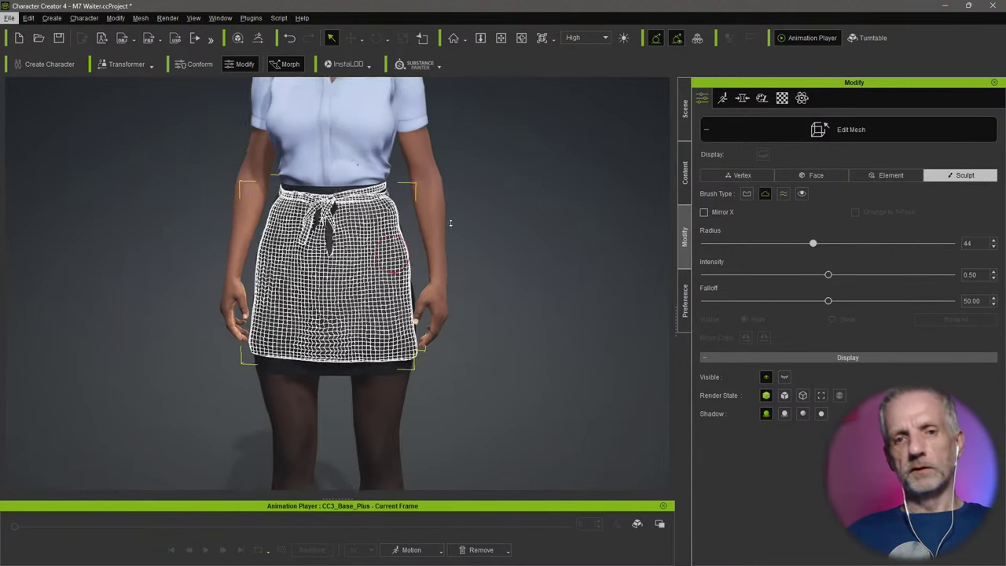
pyautogui.moveTo(470, 226); pyautogui.dragTo(495, 288, button='middle')
pyautogui.scroll(-2, 495, 288)
pyautogui.moveTo(487, 268); pyautogui.dragTo(480, 266, button='right')
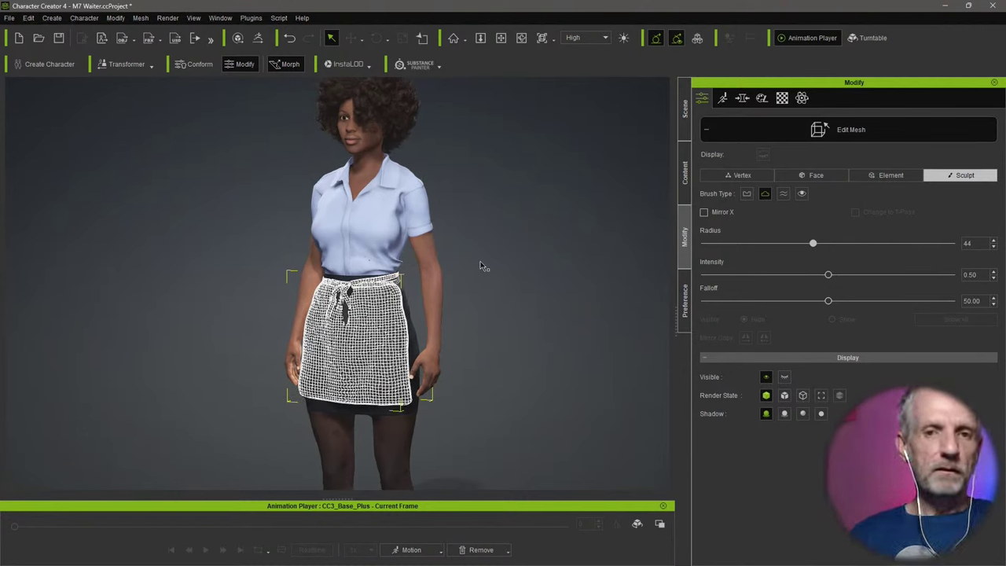
pyautogui.moveTo(468, 284); pyautogui.dragTo(460, 292, button='middle')
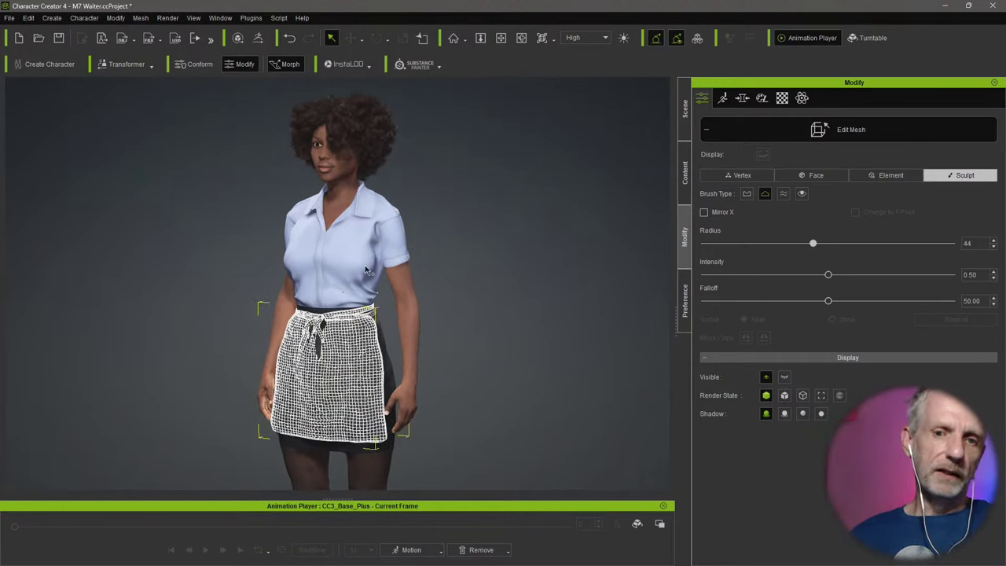
pyautogui.scroll(3, 419, 261)
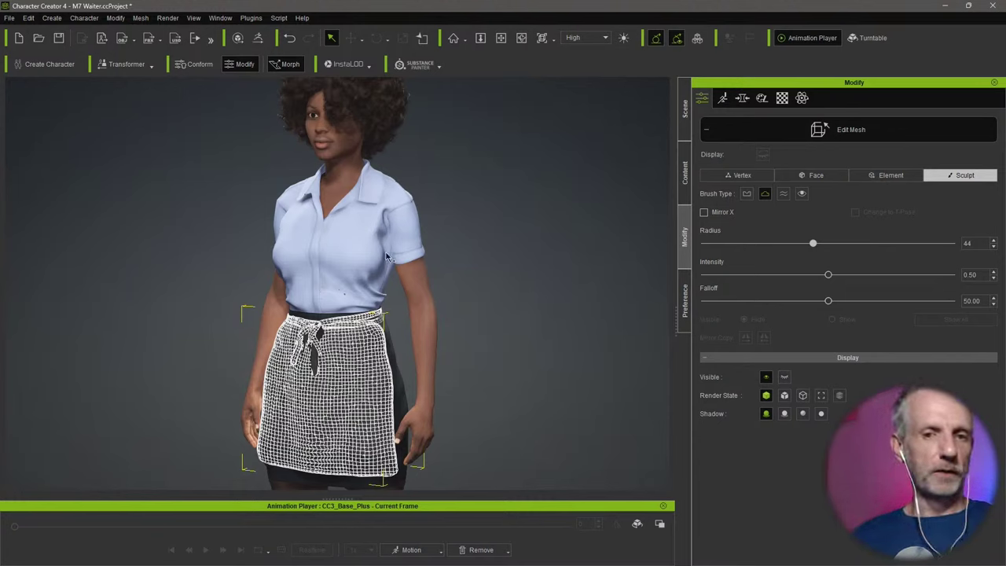
pyautogui.moveTo(406, 256); pyautogui.dragTo(361, 272, button='right')
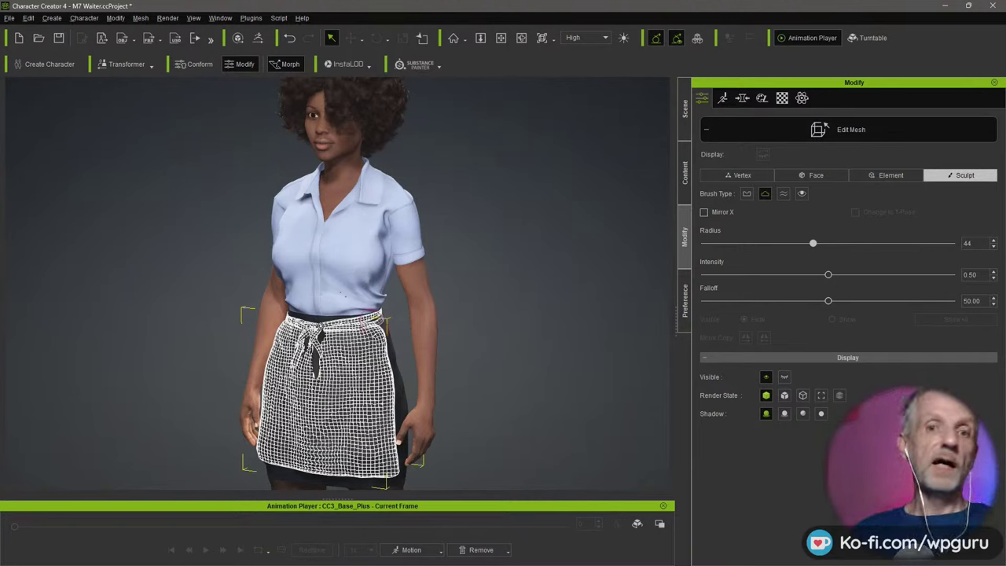
pyautogui.moveTo(381, 319); pyautogui.dragTo(413, 336, button='right')
pyautogui.scroll(1, 268, 304)
pyautogui.scroll(-2, 267, 303)
pyautogui.scroll(-1, 267, 303)
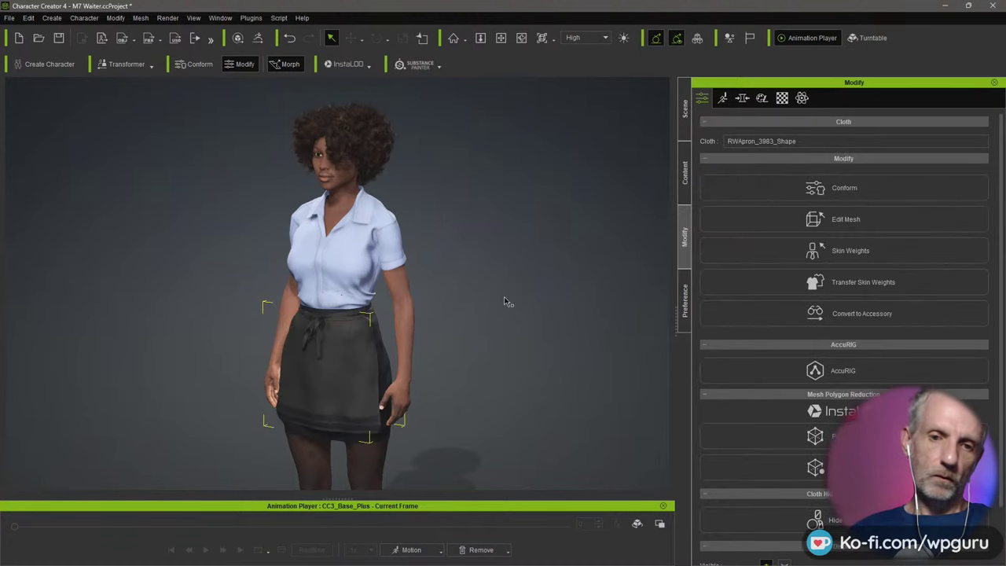
# Step: Examine the lower front of the shirt up close for skin poking through the fabric
pyautogui.moveTo(478, 312); pyautogui.dragTo(446, 298, button='right')
pyautogui.scroll(6, 445, 299)
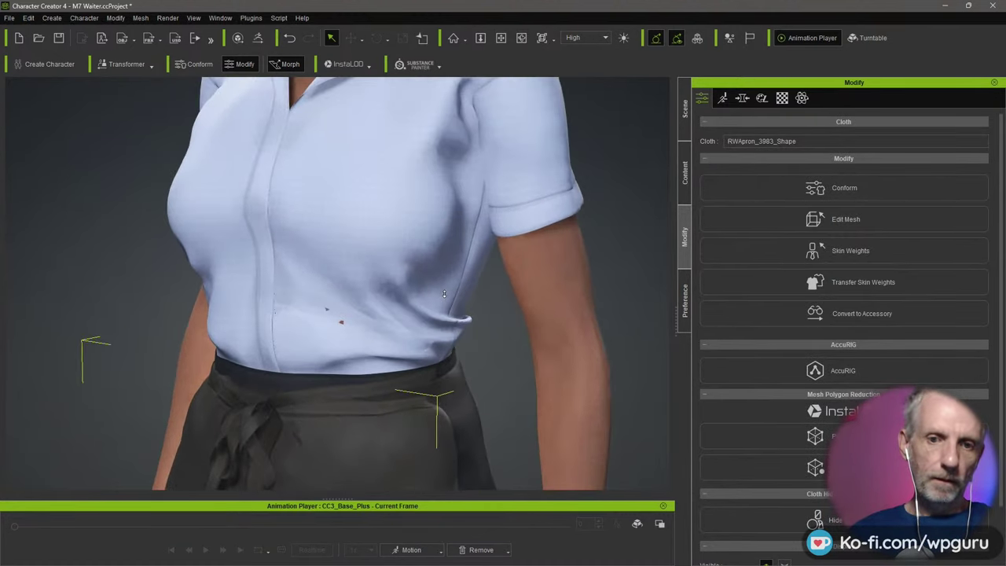
pyautogui.scroll(1, 444, 294)
pyautogui.scroll(3, 360, 331)
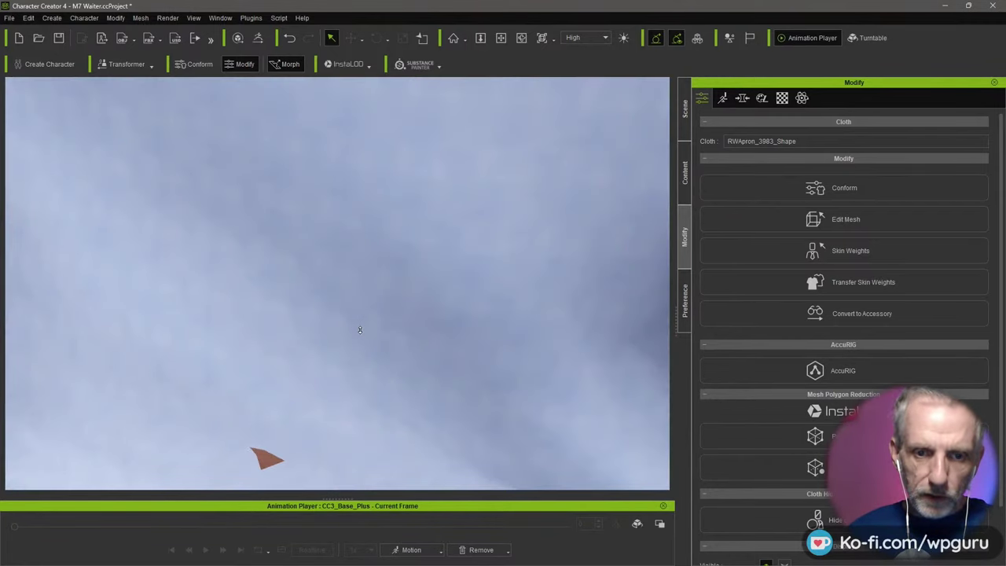
pyautogui.scroll(-2, 360, 331)
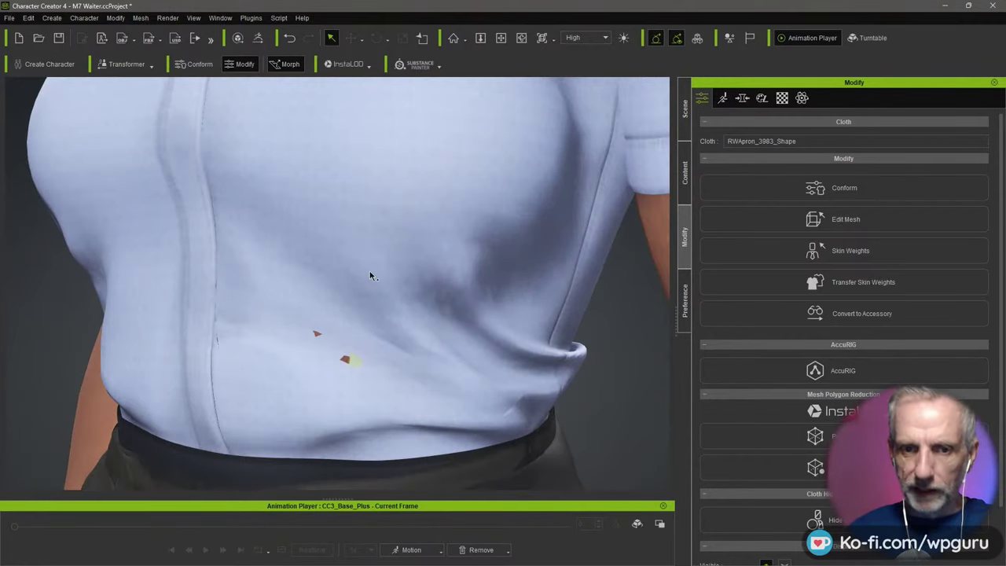
pyautogui.moveTo(374, 330); pyautogui.dragTo(377, 273, button='middle')
pyautogui.scroll(3, 376, 273)
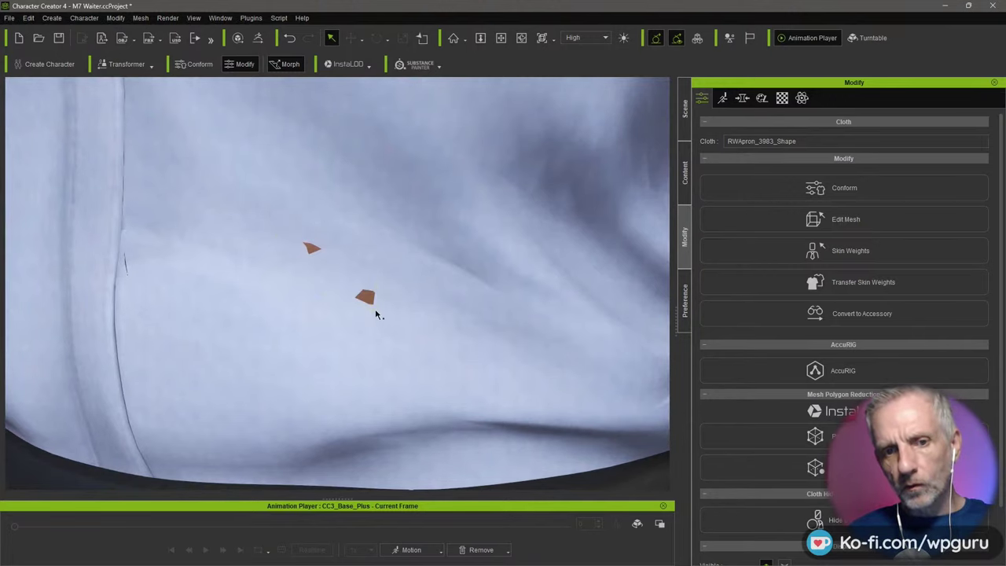
pyautogui.moveTo(437, 318); pyautogui.dragTo(383, 318, button='right')
pyautogui.scroll(-5, 383, 317)
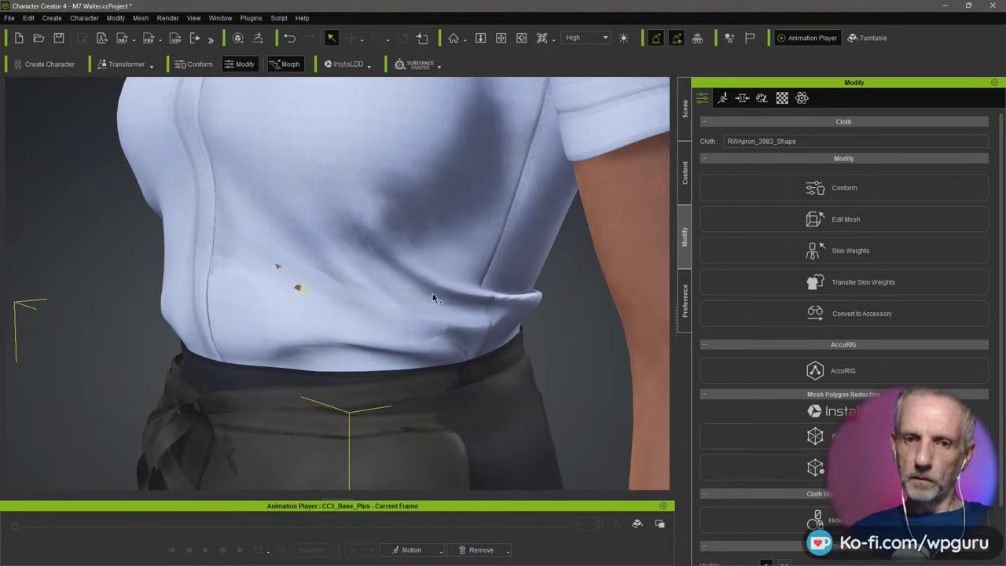
pyautogui.scroll(-6, 433, 297)
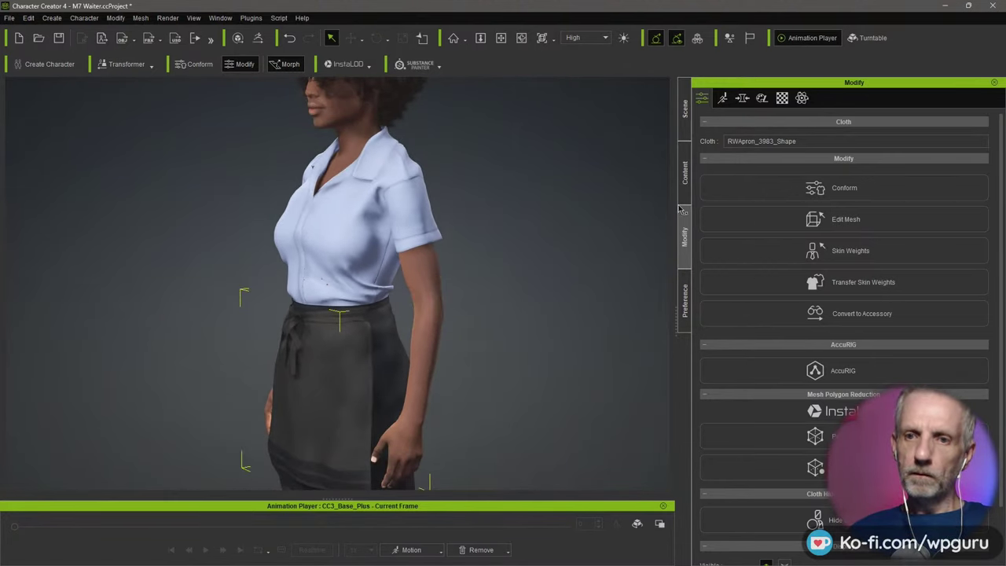
# Step: Reorder the docked pages so that Modify comes directly after Scene
pyautogui.click(688, 188)
pyautogui.click(684, 240)
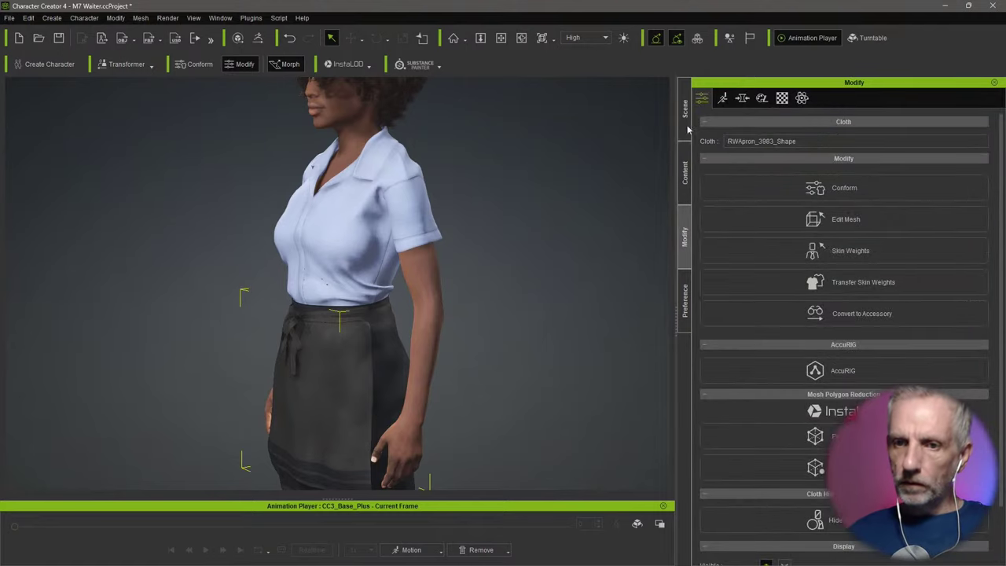
pyautogui.click(688, 124)
pyautogui.moveTo(687, 234); pyautogui.dragTo(686, 182)
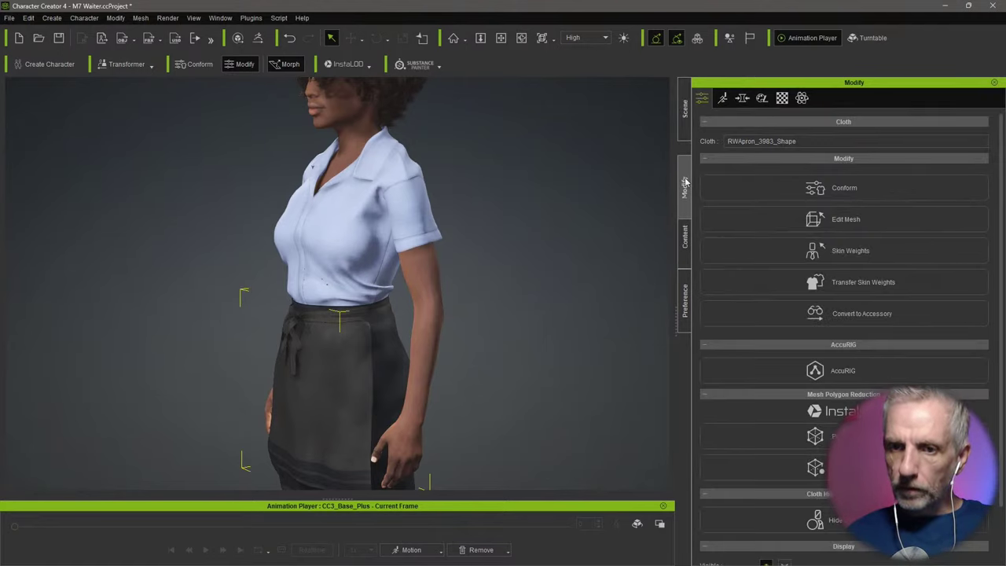
# Step: Select the RWShirt_10607_Shape cloth and open its Conform settings
pyautogui.click(684, 110)
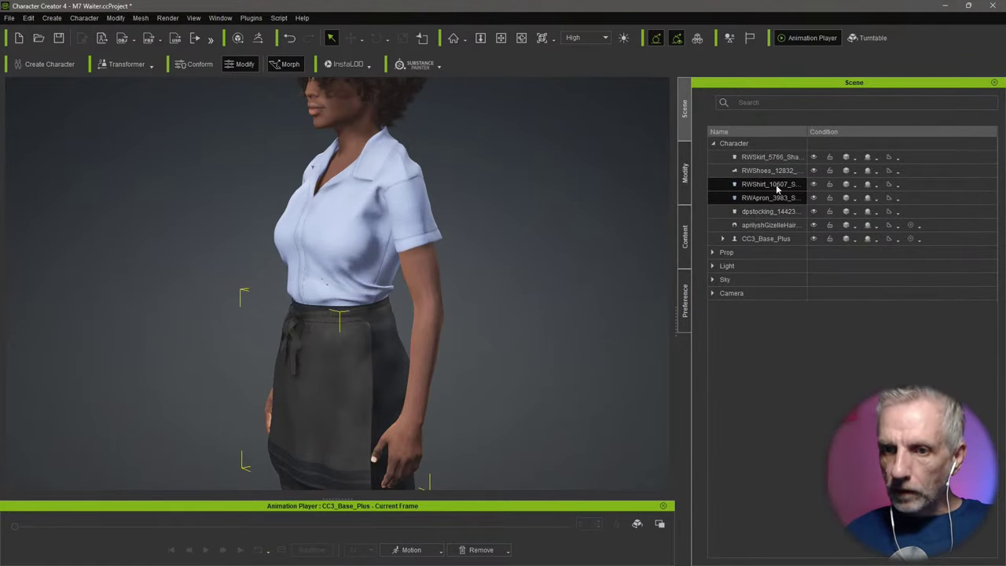
pyautogui.click(774, 186)
pyautogui.click(688, 187)
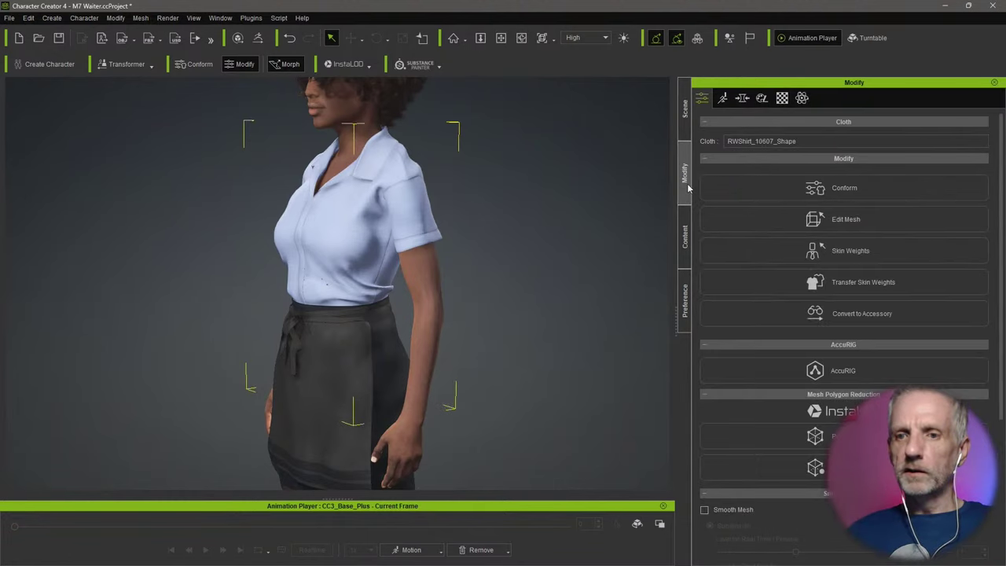
pyautogui.click(794, 188)
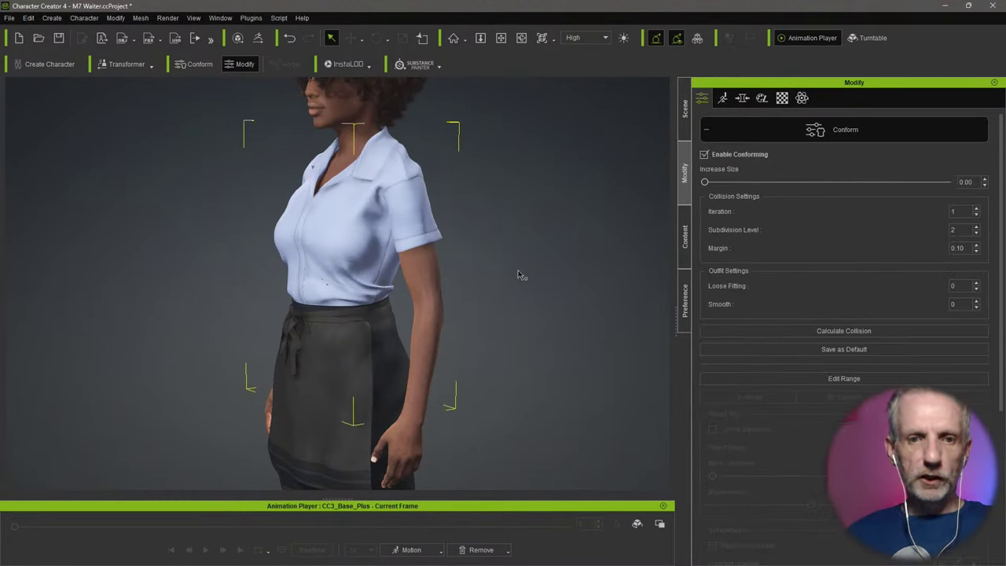
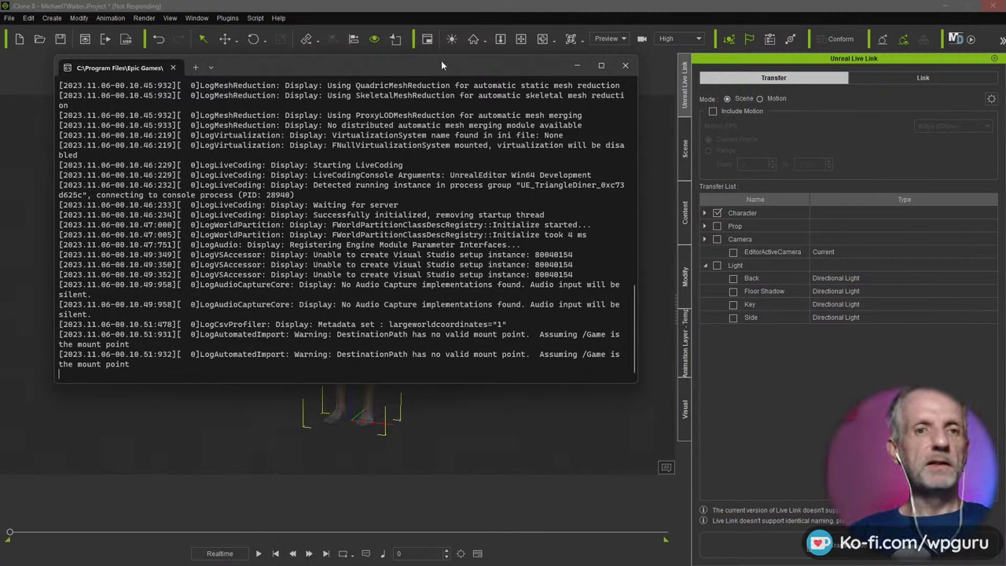
# Step: Move the console window off the iClone scene and switch to the TriangleDiner project in Unreal Editor
pyautogui.moveTo(425, 66); pyautogui.dragTo(783, 70)
pyautogui.click(324, 14)
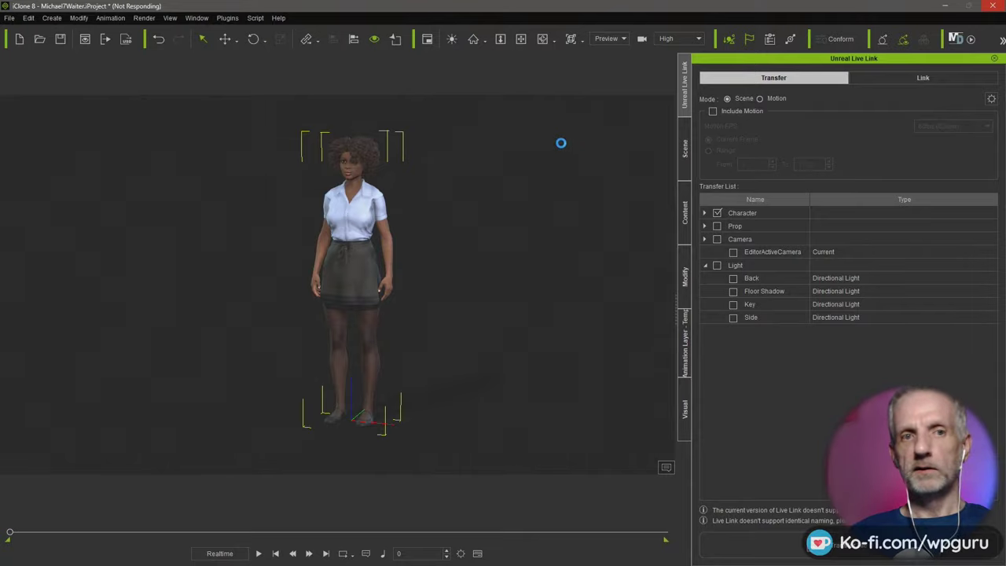
pyautogui.hotkey('alt', 'Tab')
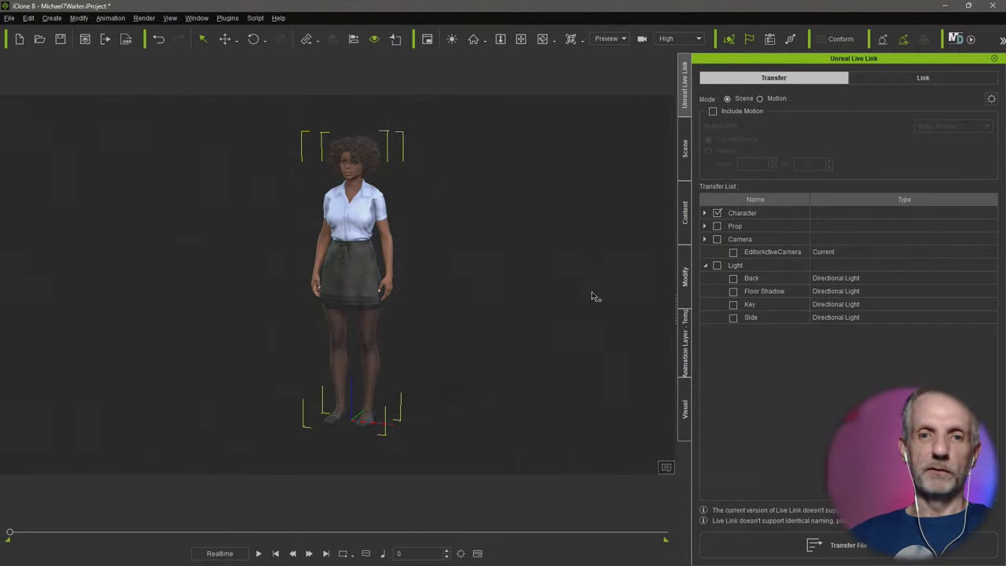
pyautogui.hotkey('alt', 'Tab')
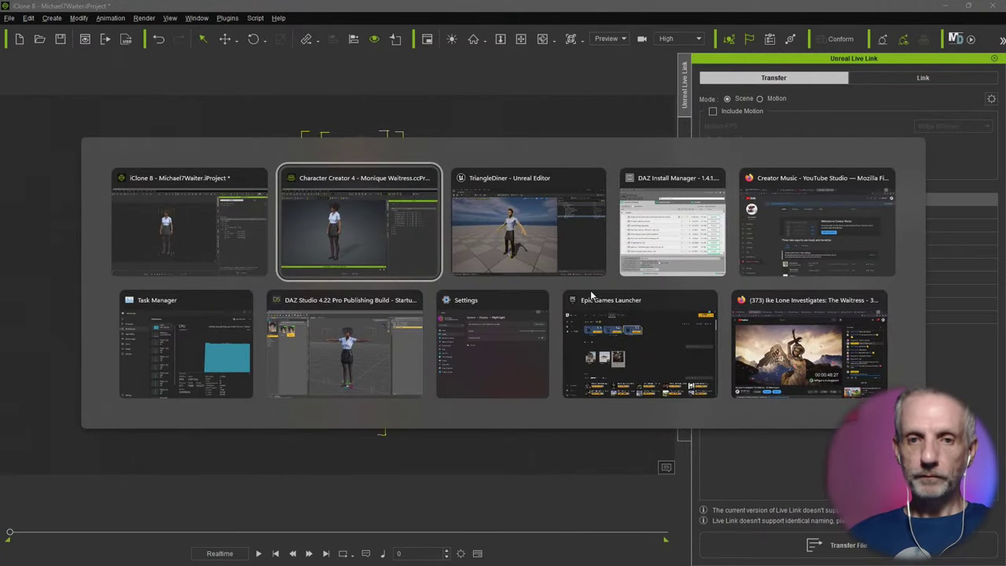
pyautogui.hotkey('alt', 'Tab')
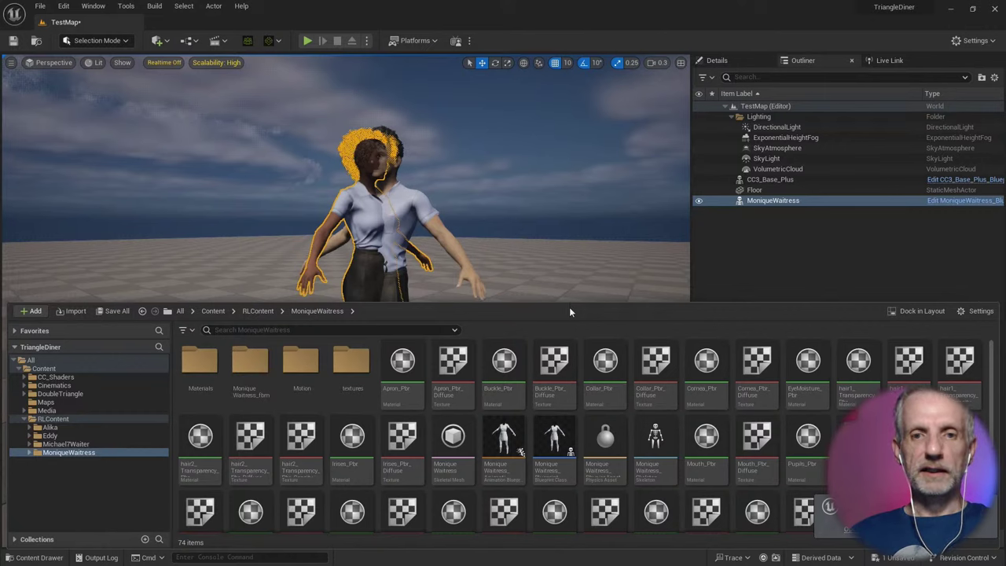
# Step: Hide the asset browser and examine the overlapping waiter and waitress characters in the TestMap level
pyautogui.click(562, 269)
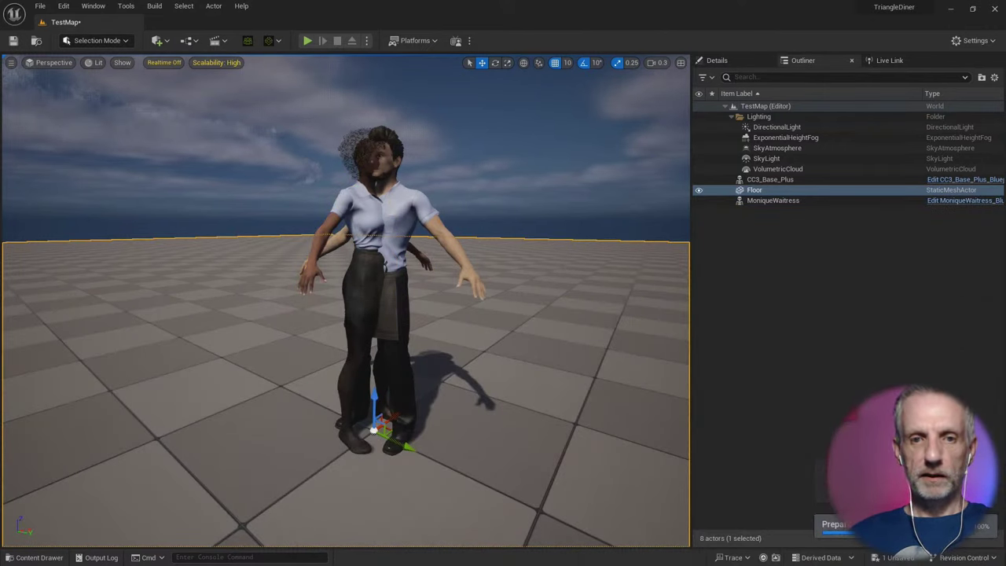
pyautogui.scroll(5, 534, 317)
pyautogui.scroll(2, 535, 318)
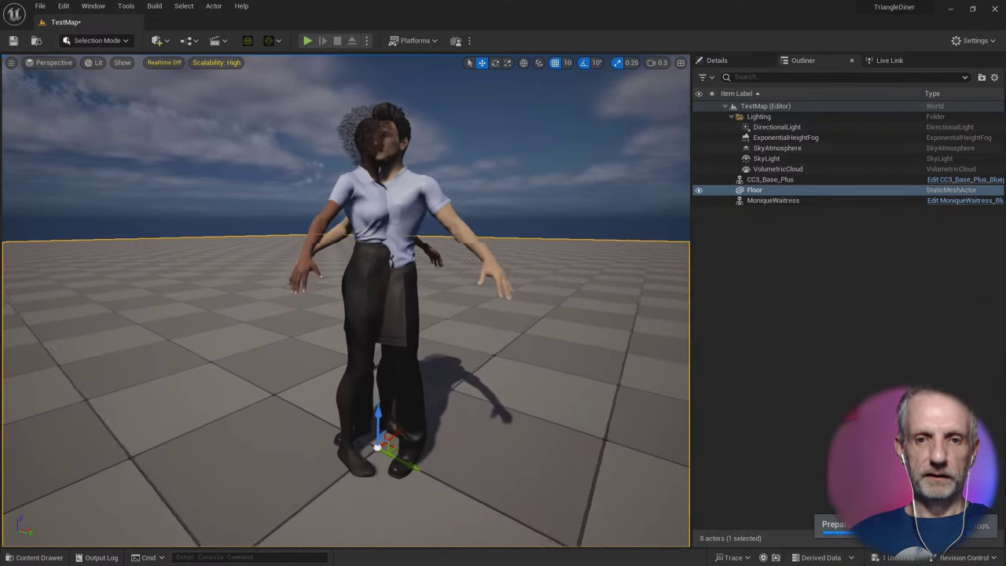
pyautogui.keyDown('alt'); pyautogui.moveTo(534, 317); pyautogui.dragTo(488, 330); pyautogui.keyUp('alt')
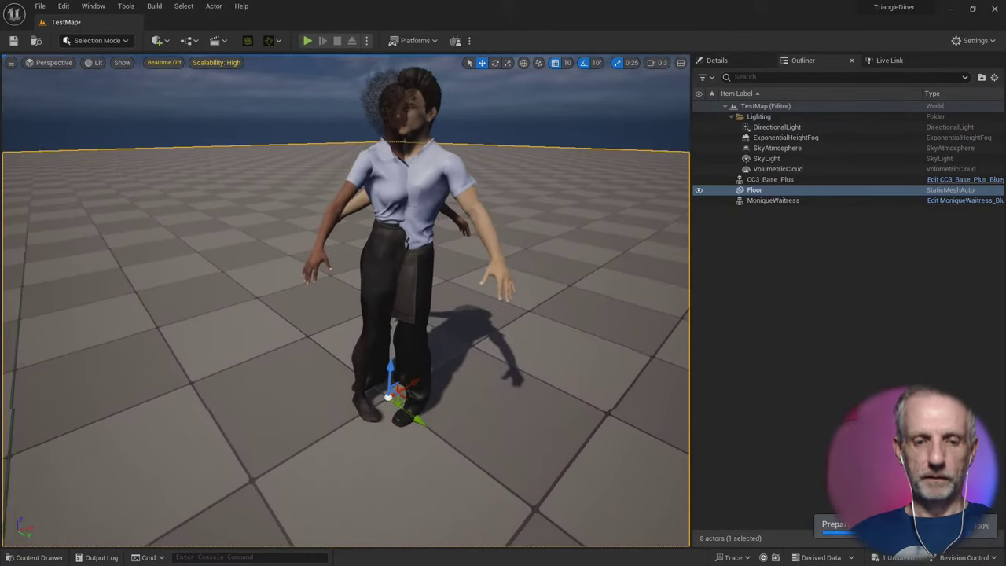
pyautogui.scroll(4, 571, 303)
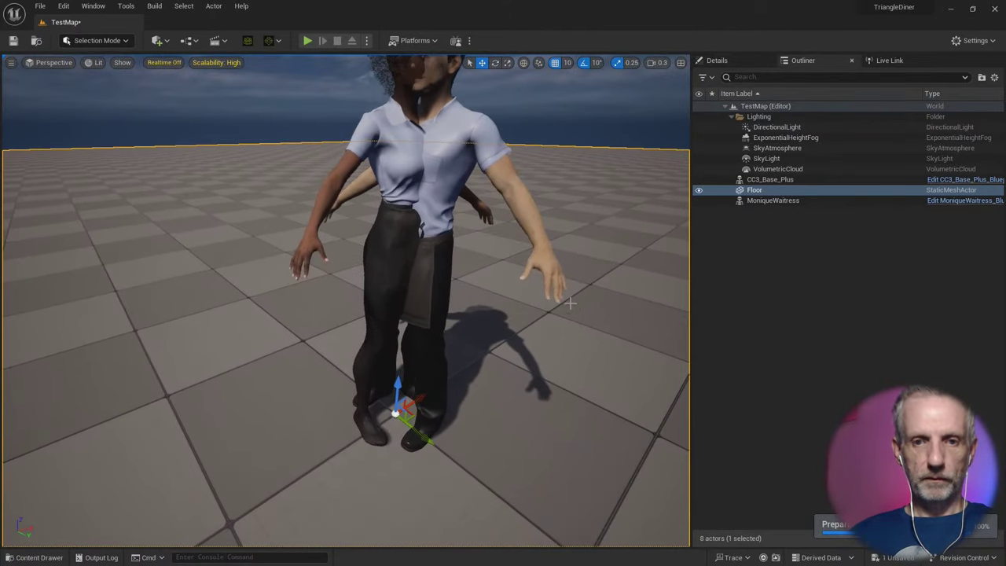
pyautogui.click(867, 284)
pyautogui.scroll(3, 565, 360)
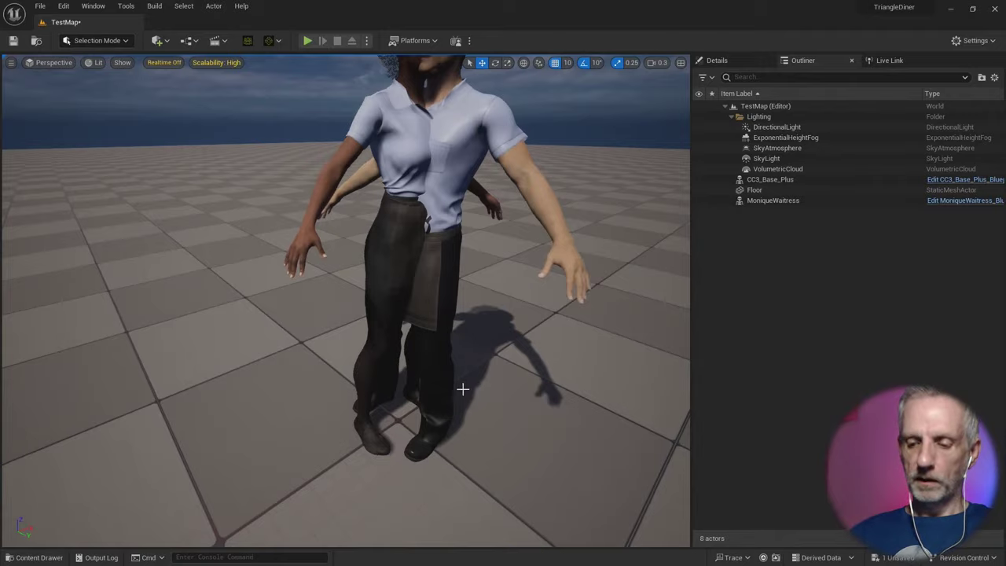
pyautogui.keyDown('alt'); pyautogui.moveTo(439, 373); pyautogui.dragTo(418, 406, button='middle'); pyautogui.keyUp('alt')
# Step: Delete the CC3_Base_Plus character from the TestMap level
pyautogui.scroll(-6, 418, 406)
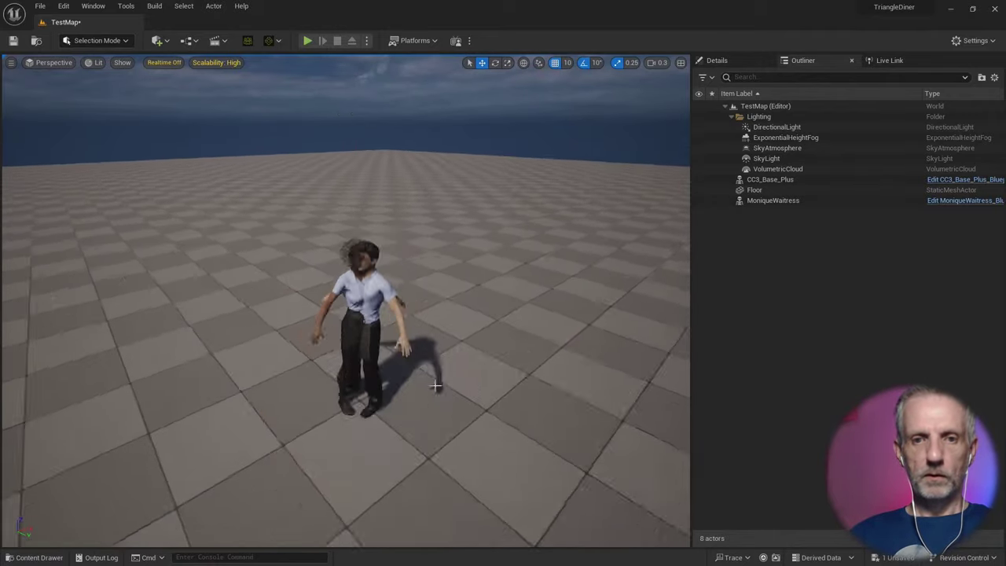
pyautogui.keyDown('alt'); pyautogui.moveTo(388, 397); pyautogui.dragTo(413, 373); pyautogui.keyUp('alt')
pyautogui.press('w')
pyautogui.moveTo(412, 373); pyautogui.dragTo(439, 391, button='right')
pyautogui.scroll(-1, 432, 378)
pyautogui.press('w')
pyautogui.press('e')
pyautogui.scroll(1, 436, 389)
pyautogui.click(791, 179)
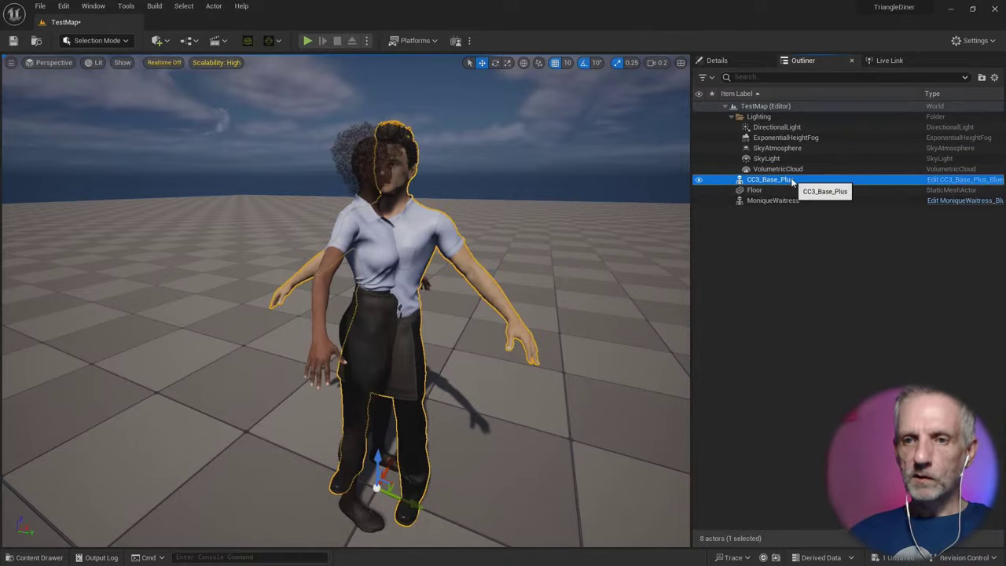
pyautogui.press('Delete')
# Step: Examine the MoniqueWaitress character's hair, shirt, apron and legs in the level from several angles
pyautogui.press('d')
pyautogui.press('w')
pyautogui.moveTo(550, 307)
pyautogui.mouseDown(button='right')
pyautogui.moveTo(453, 289)
pyautogui.moveTo(449, 315)
pyautogui.moveTo(463, 286)
pyautogui.moveTo(567, 303)
pyautogui.mouseUp(button='right')
pyautogui.press('d')
pyautogui.press('e')
pyautogui.press('w')
pyautogui.press('q')
pyautogui.press('s')
pyautogui.press('s')
pyautogui.press('a')
pyautogui.click(792, 183)
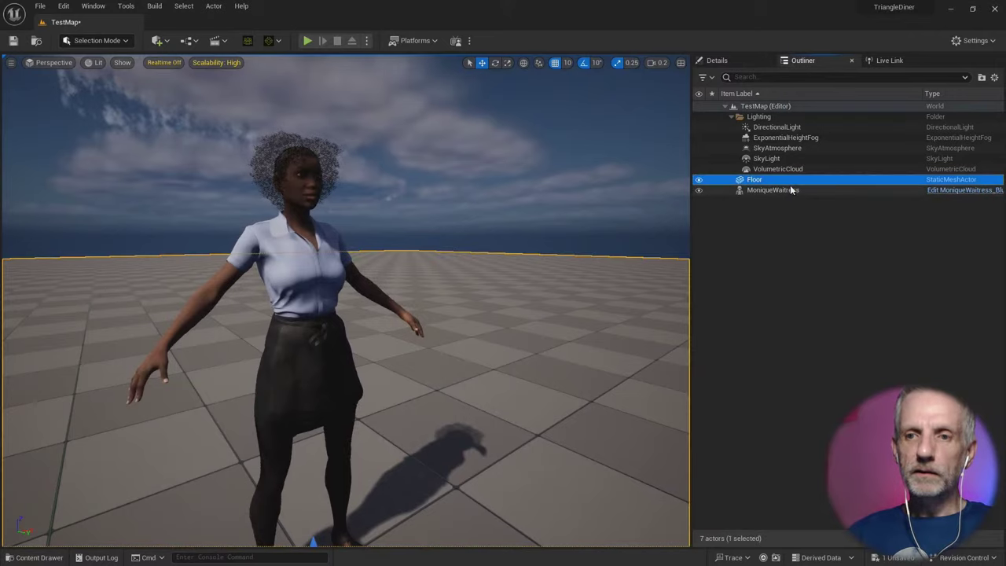
# Step: Rotate the MoniqueWaitress character 90 degrees about the vertical axis in the TestMap level
pyautogui.click(788, 189)
pyautogui.moveTo(620, 275); pyautogui.dragTo(630, 298, button='right')
pyautogui.press('s')
pyautogui.moveTo(572, 351); pyautogui.dragTo(572, 351, button='right')
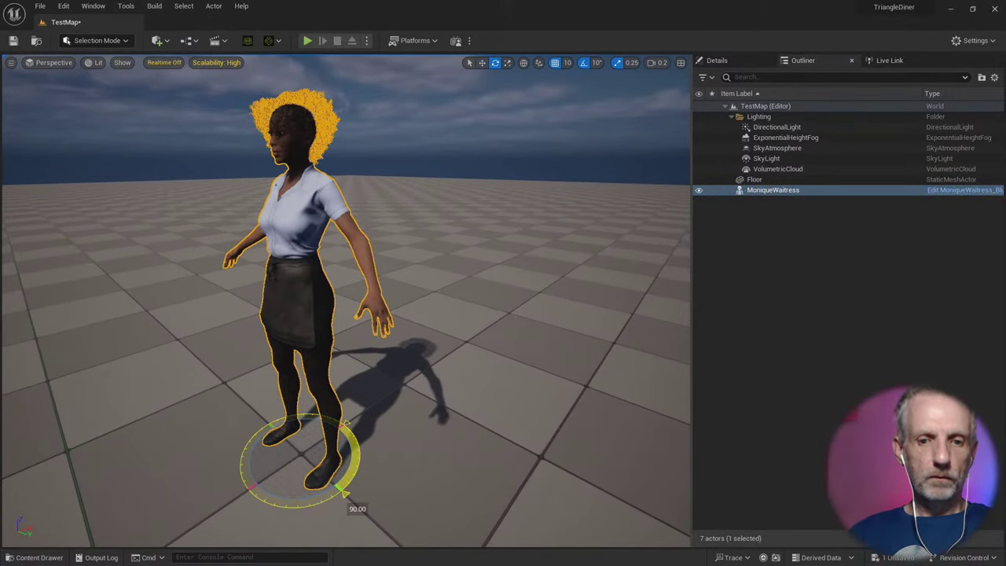
# Step: Examine the rotated waitress's face, hair and shirt up close in the level, with the character deselected for an unobstructed view
pyautogui.press('w')
pyautogui.moveTo(564, 364); pyautogui.dragTo(595, 335, button='right')
pyautogui.press('a')
pyautogui.press('w')
pyautogui.press('q')
pyautogui.press('s')
pyautogui.press('e')
pyautogui.press('q')
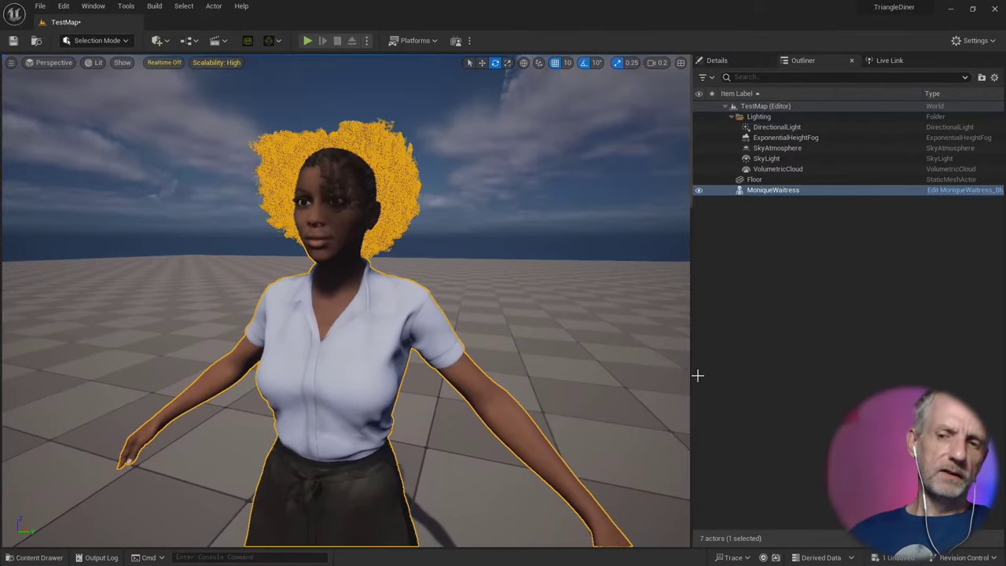
pyautogui.click(778, 356)
pyautogui.press('w')
pyautogui.moveTo(534, 317)
pyautogui.mouseDown(button='right')
pyautogui.moveTo(548, 316)
pyautogui.moveTo(537, 317)
pyautogui.mouseUp(button='right')
pyautogui.press('a')
pyautogui.press('d')
pyautogui.press('s')
pyautogui.press('q')
# Step: Open the MoniqueWaitress skeletal mesh from its RLContent folder and frame its head and hair in the preview
pyautogui.hotkey('ctrl', 'space')
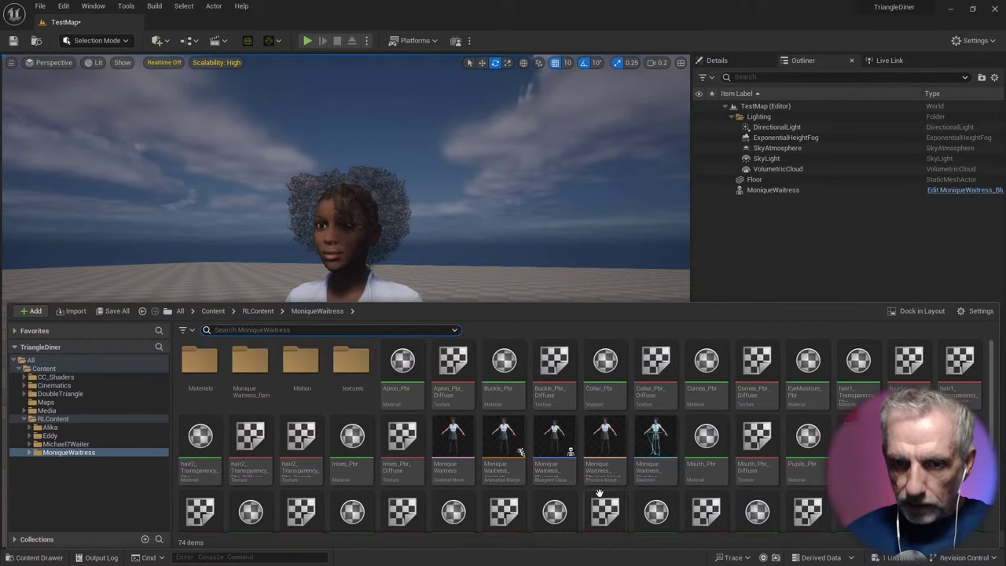
pyautogui.doubleClick(462, 447)
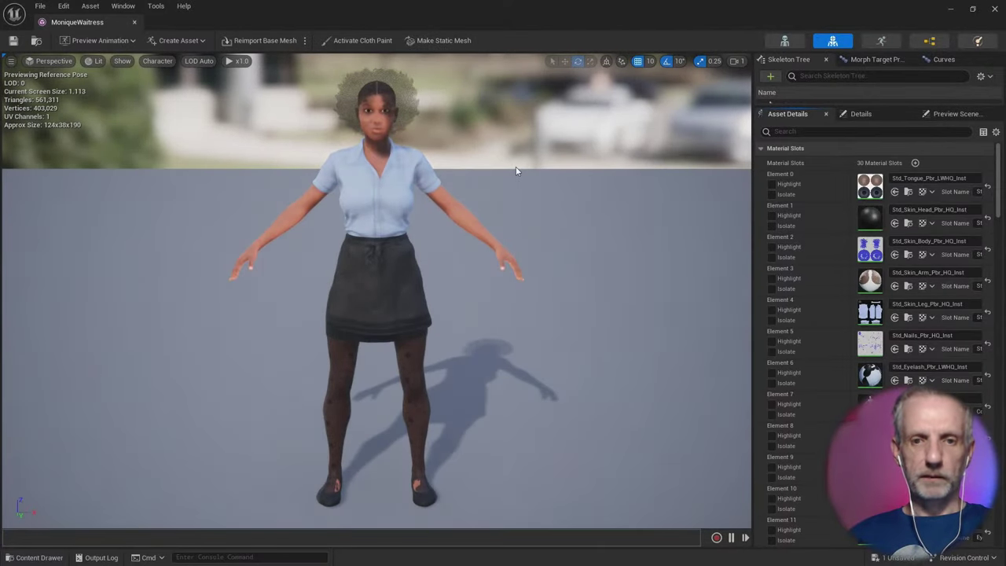
pyautogui.keyDown('alt'); pyautogui.moveTo(505, 166); pyautogui.dragTo(477, 168); pyautogui.keyUp('alt')
pyautogui.moveTo(476, 169)
pyautogui.mouseDown(button='middle')
pyautogui.moveTo(476, 155)
pyautogui.moveTo(476, 251)
pyautogui.moveTo(473, 142)
pyautogui.moveTo(473, 224)
pyautogui.moveTo(473, 173)
pyautogui.mouseUp(button='middle')
pyautogui.scroll(3, 476, 201)
pyautogui.scroll(-1, 473, 141)
pyautogui.scroll(2, 473, 224)
pyautogui.scroll(-1, 473, 173)
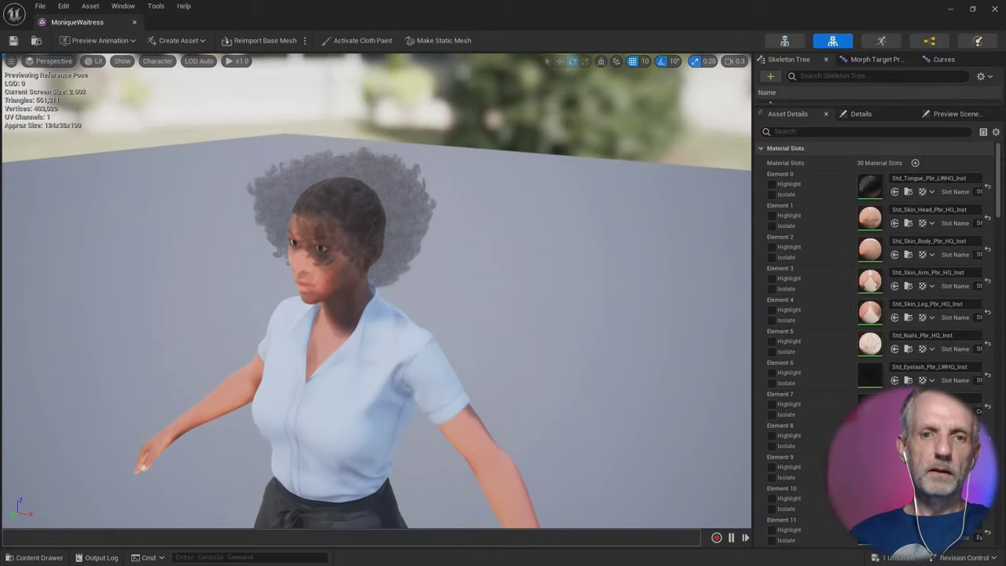
pyautogui.scroll(2, 473, 172)
pyautogui.keyDown('alt'); pyautogui.moveTo(473, 173); pyautogui.dragTo(507, 150); pyautogui.keyUp('alt')
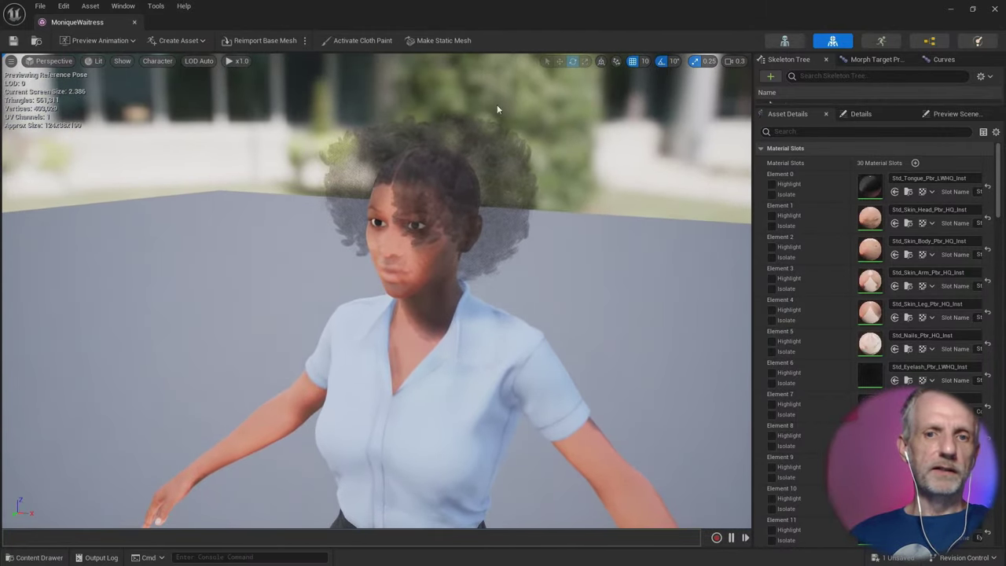
pyautogui.click(93, 62)
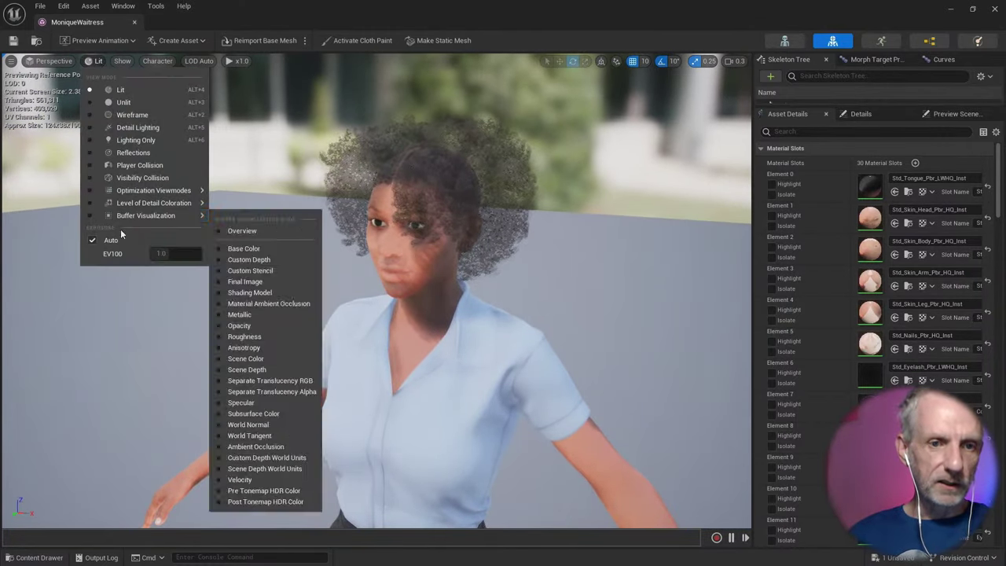
pyautogui.click(110, 239)
pyautogui.click(94, 62)
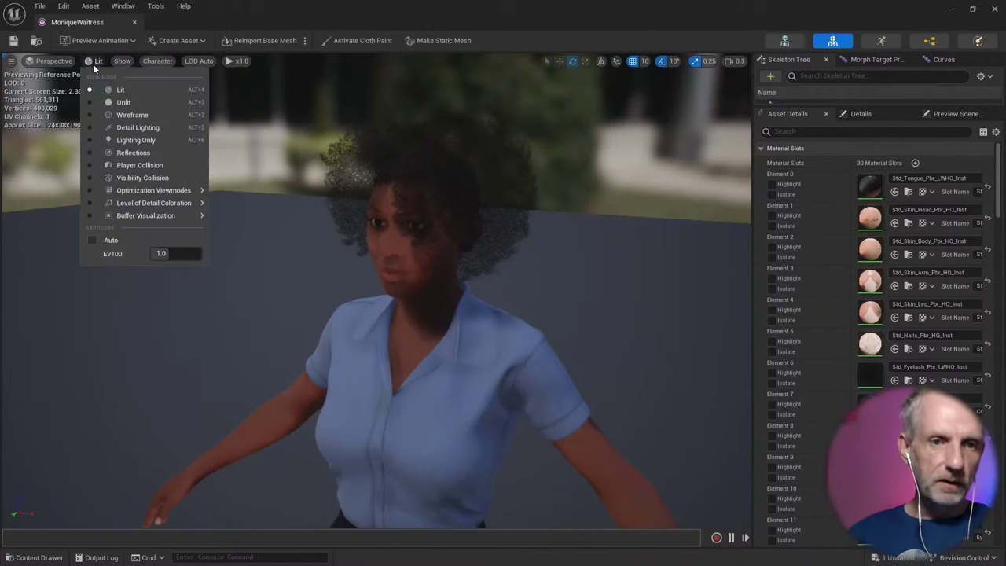
pyautogui.click(103, 240)
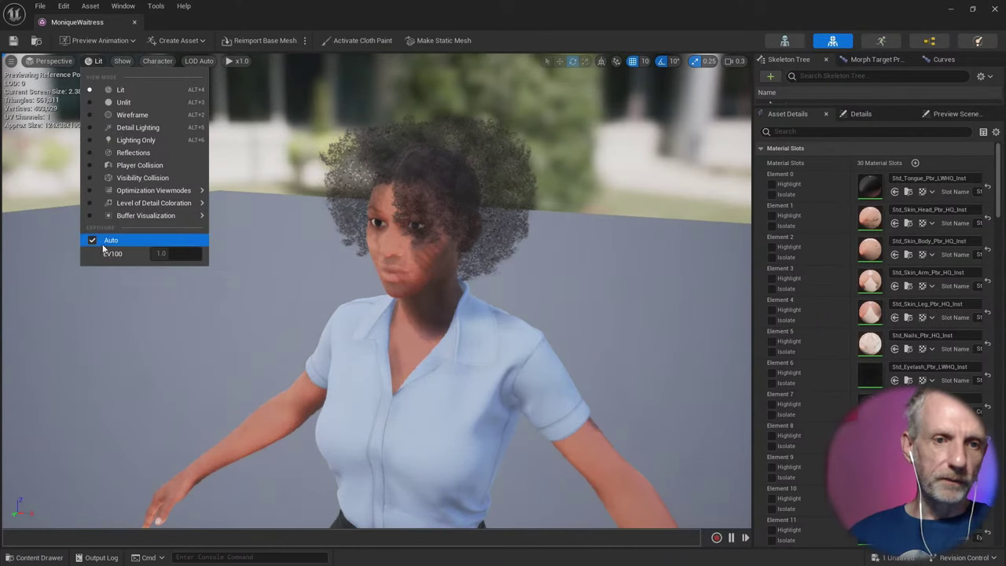
# Step: Turn off automatic exposure in the mesh preview and set its EV100 value to 0
pyautogui.click(100, 242)
pyautogui.click(91, 63)
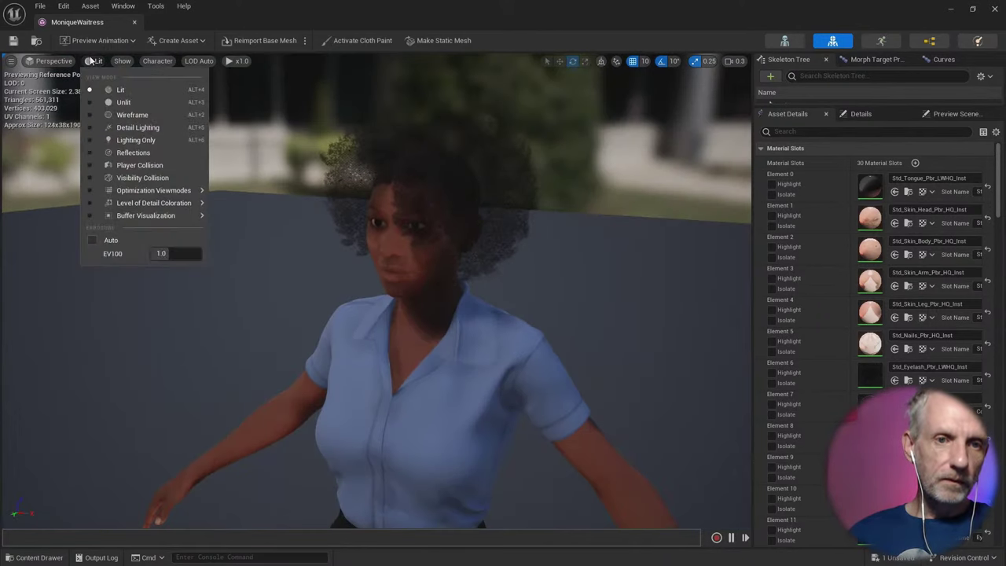
pyautogui.moveTo(168, 255); pyautogui.dragTo(169, 255)
pyautogui.click(172, 257)
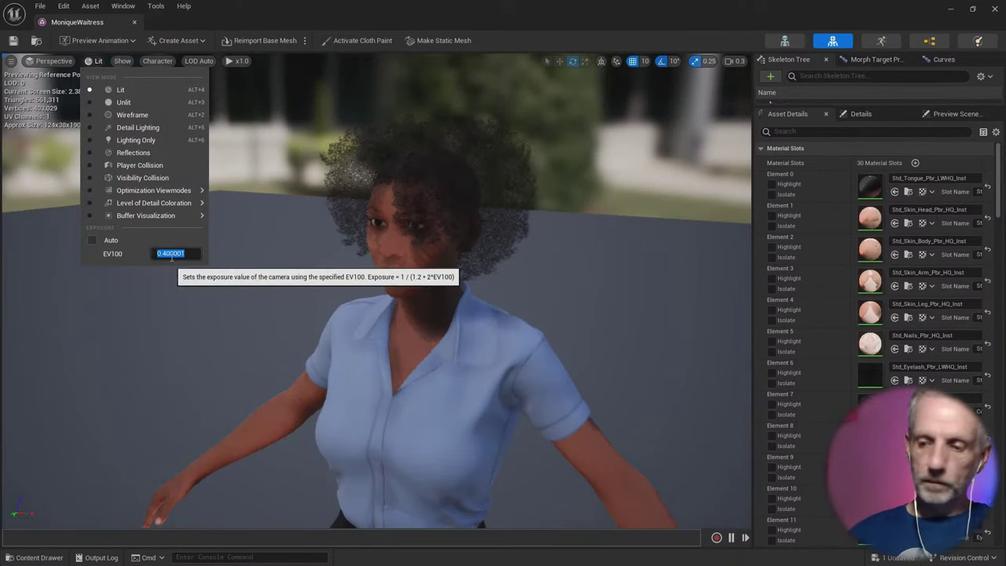
pyautogui.write('2')
pyautogui.press('Return')
pyautogui.write('0')
pyautogui.press('Return')
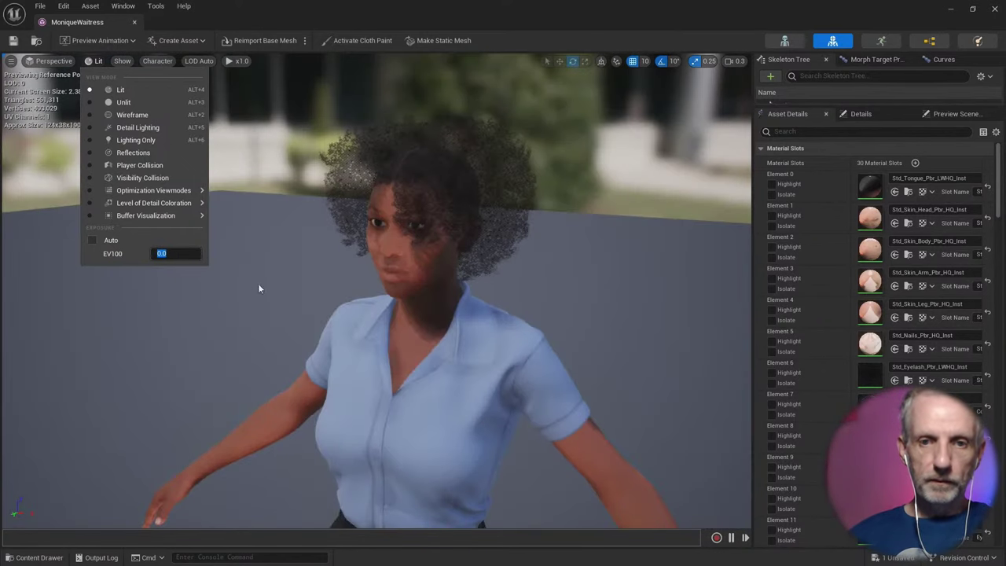
# Step: Identify the hair material slots by briefly highlighting Elements 27, 28 and 29 on the waitress mesh
pyautogui.moveTo(346, 306)
pyautogui.keyDown('alt'); pyautogui.mouseDown()
pyautogui.moveTo(382, 317)
pyautogui.moveTo(346, 299)
pyautogui.mouseUp(); pyautogui.keyUp('alt')
pyautogui.moveTo(346, 299); pyautogui.dragTo(367, 287, button='right')
pyautogui.moveTo(352, 290)
pyautogui.keyDown('alt'); pyautogui.mouseDown()
pyautogui.moveTo(369, 300)
pyautogui.moveTo(351, 290)
pyautogui.mouseUp(); pyautogui.keyUp('alt')
pyautogui.scroll(-5, 817, 252)
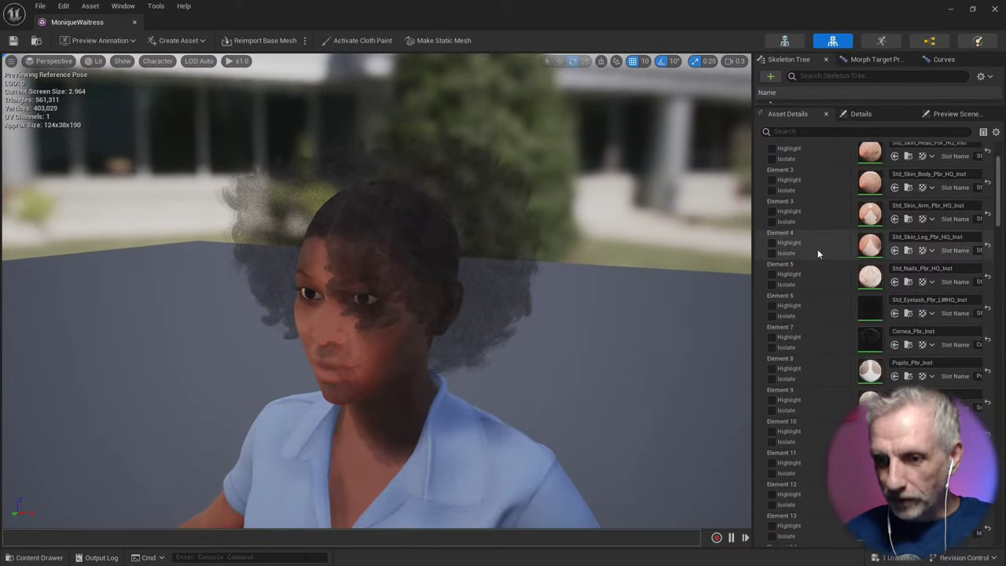
pyautogui.scroll(-6, 817, 253)
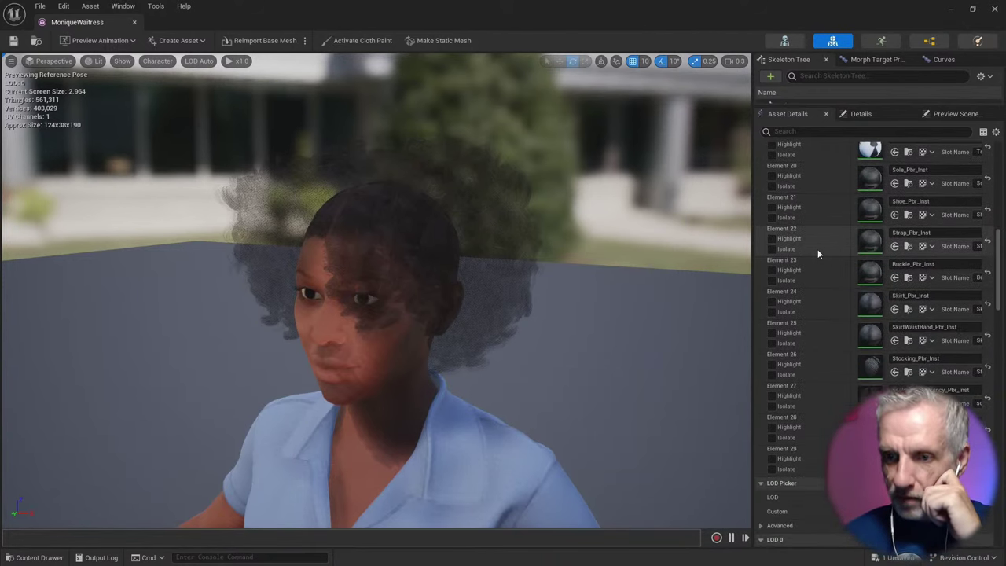
pyautogui.scroll(-7, 817, 253)
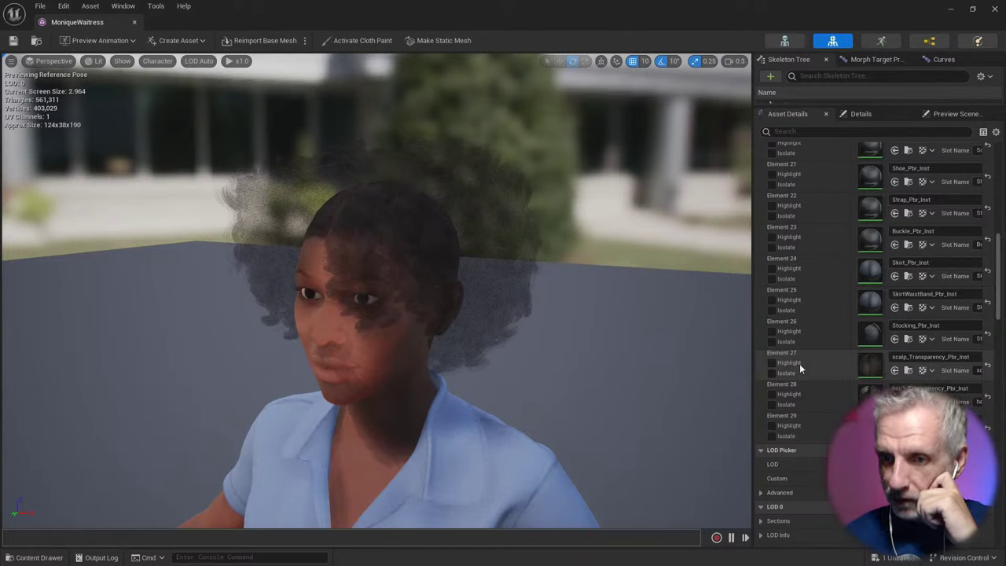
pyautogui.click(772, 365)
pyautogui.click(772, 365)
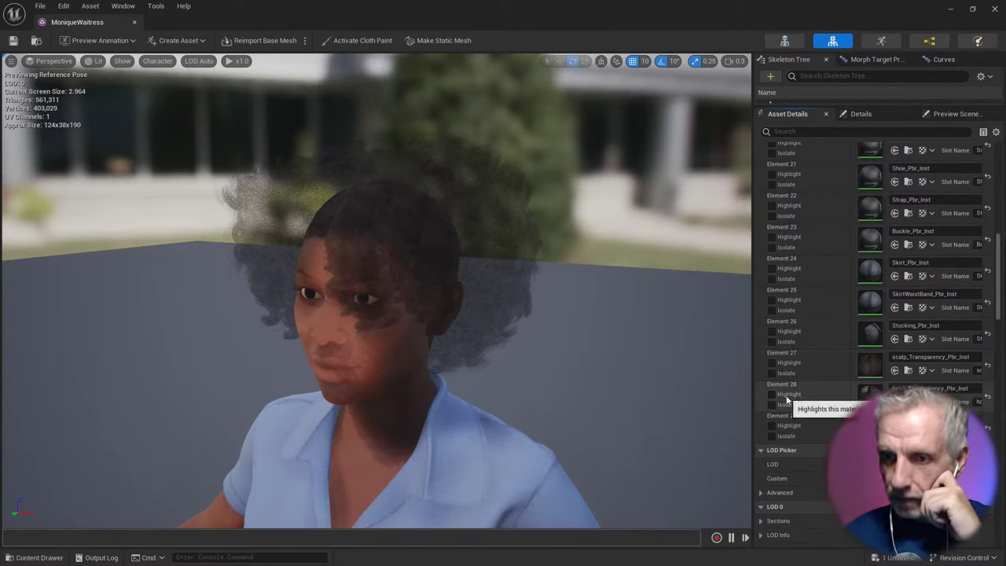
pyautogui.click(786, 399)
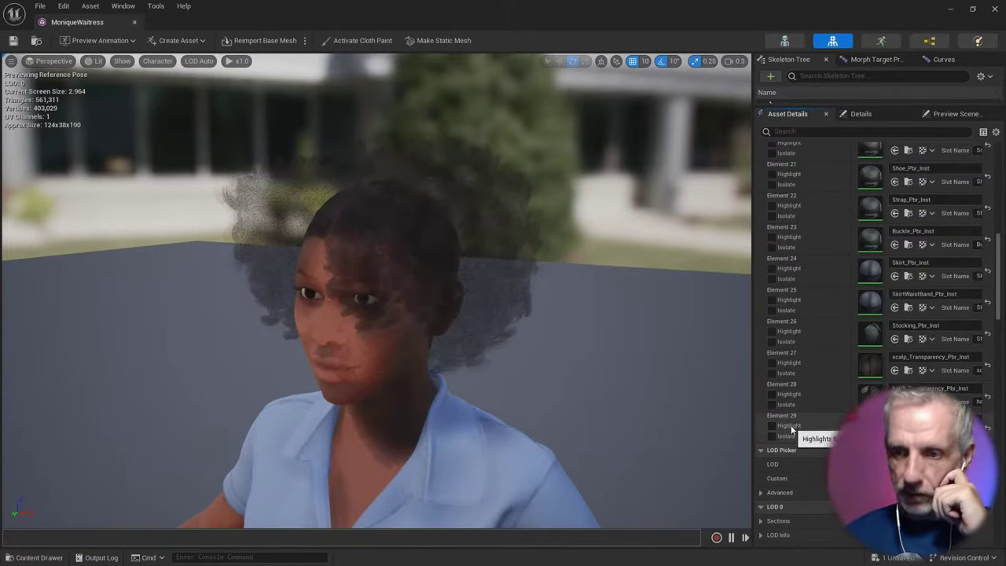
pyautogui.click(791, 428)
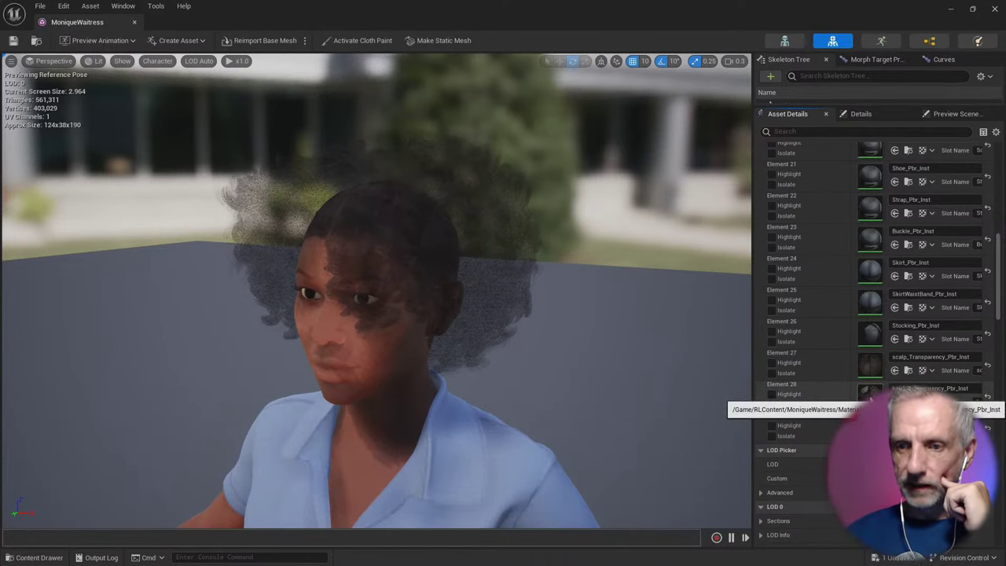
# Step: Open the hair1 transparency material instance from Element 28 and review its parameter groups from AO to Opacity
pyautogui.doubleClick(870, 393)
pyautogui.scroll(-2, 535, 289)
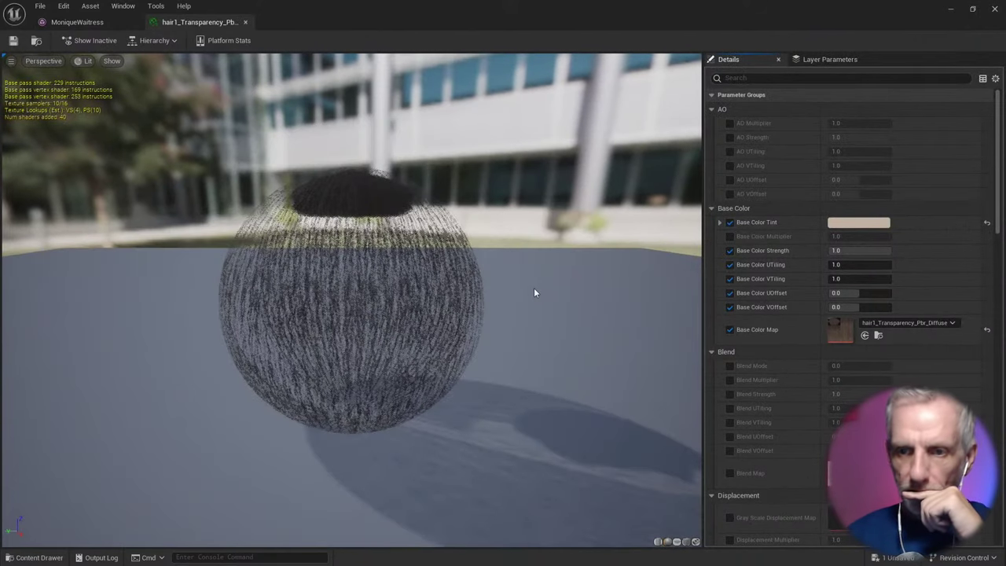
pyautogui.scroll(1, 534, 288)
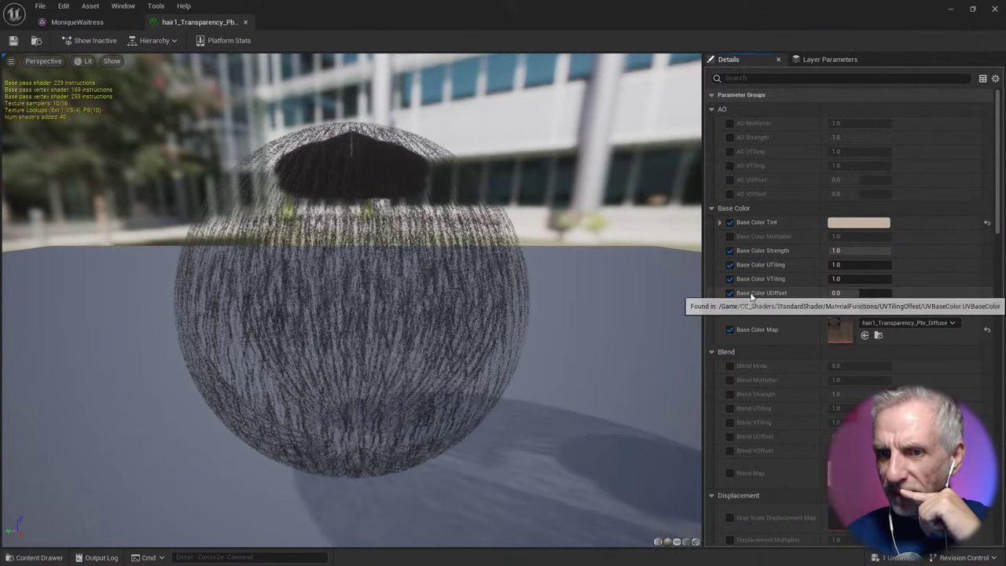
pyautogui.click(711, 110)
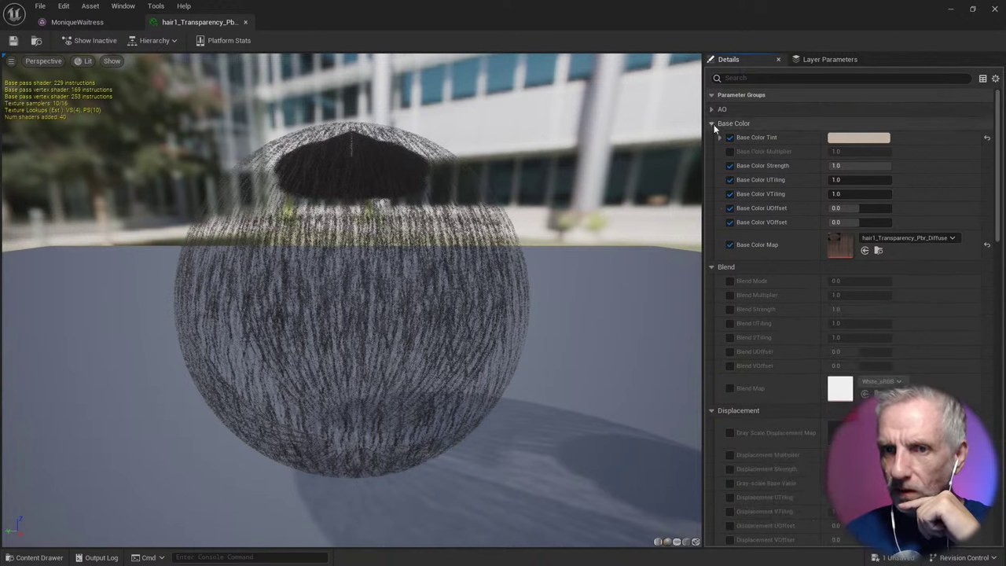
pyautogui.click(711, 123)
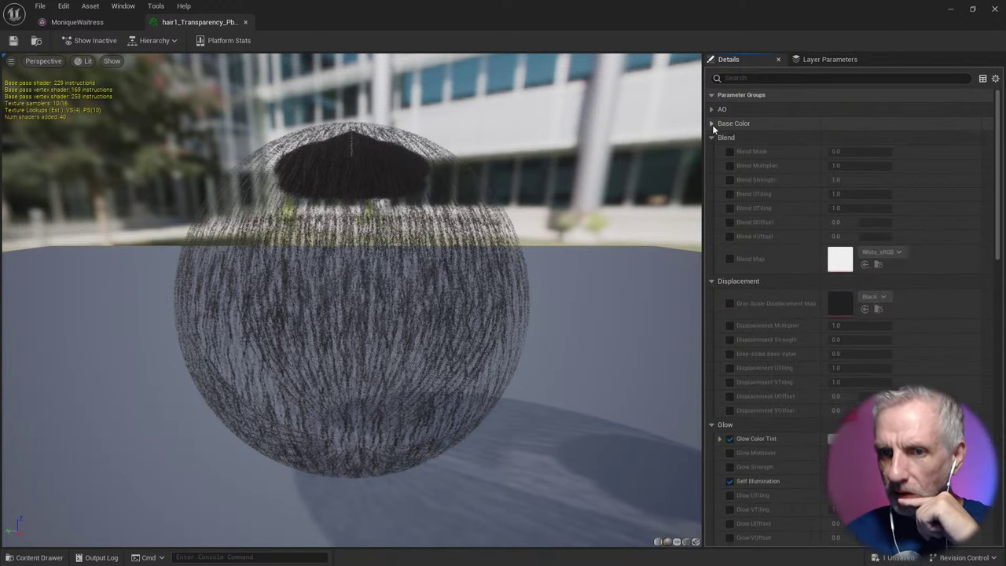
pyautogui.click(711, 137)
pyautogui.click(709, 152)
pyautogui.click(710, 166)
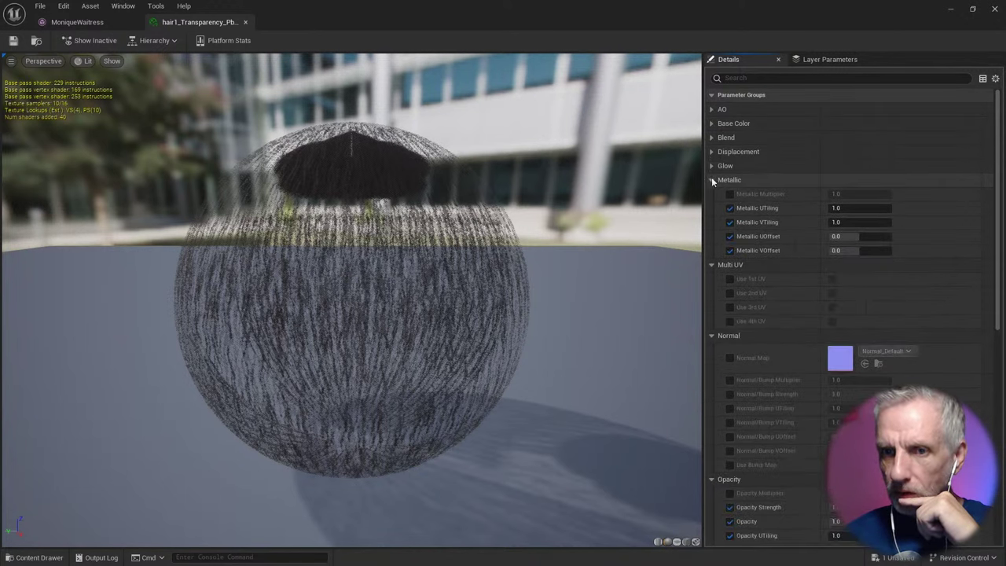
pyautogui.click(711, 180)
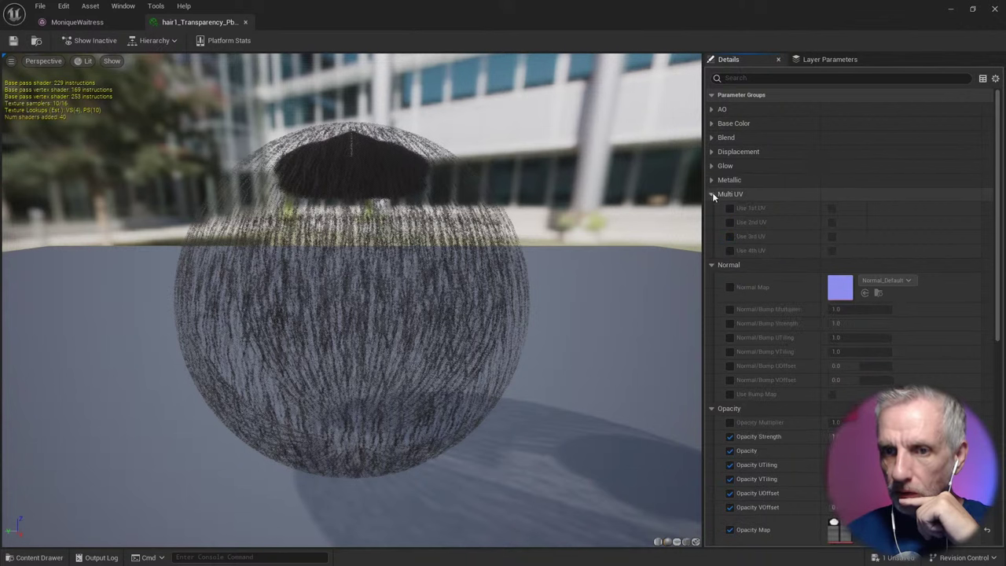
pyautogui.click(712, 194)
pyautogui.click(711, 208)
pyautogui.click(711, 222)
pyautogui.click(711, 223)
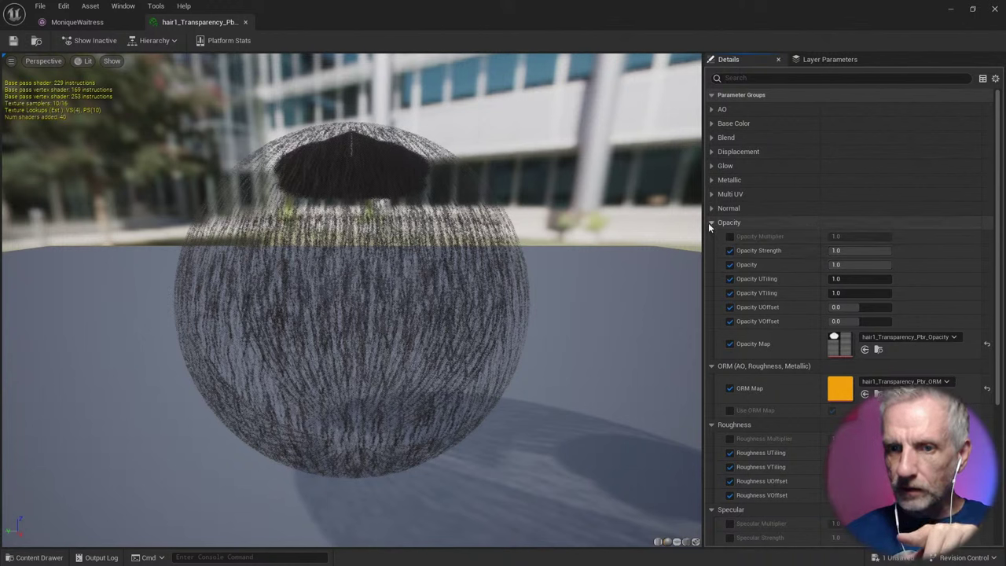
# Step: Override the hair1 material's Opacity Mask Clip Value, trying 1 before setting it to 0.5
pyautogui.click(712, 95)
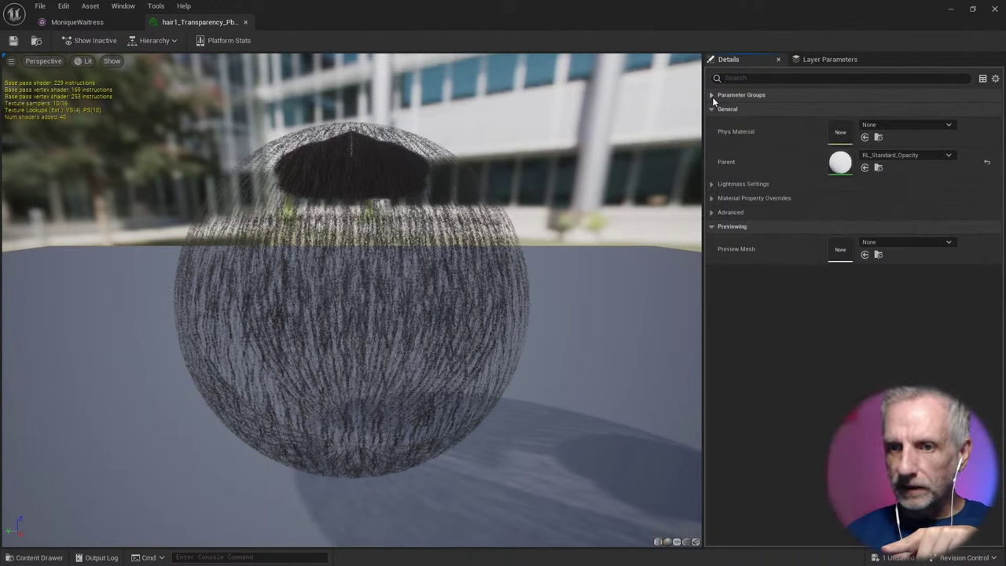
pyautogui.click(711, 212)
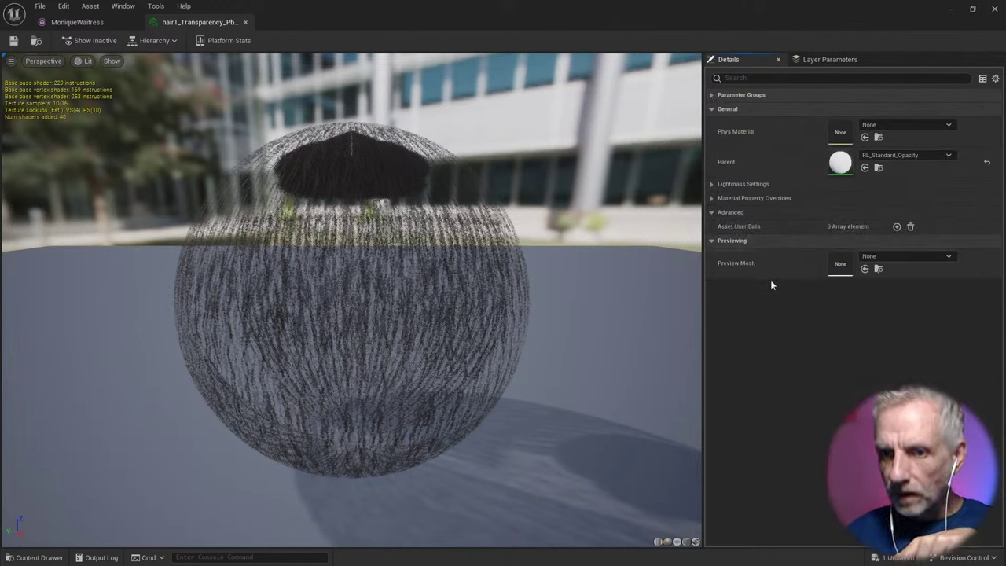
pyautogui.click(711, 198)
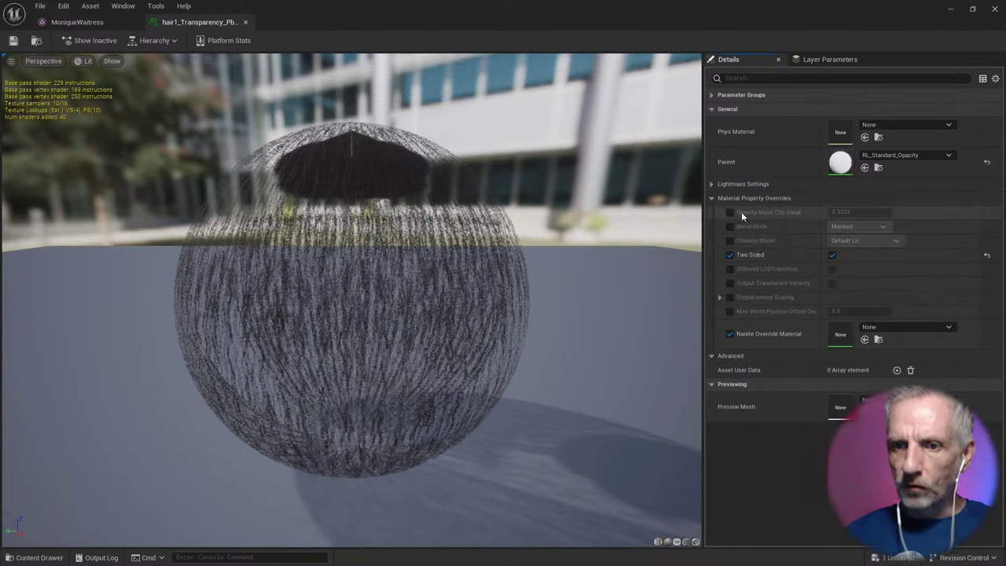
pyautogui.click(730, 212)
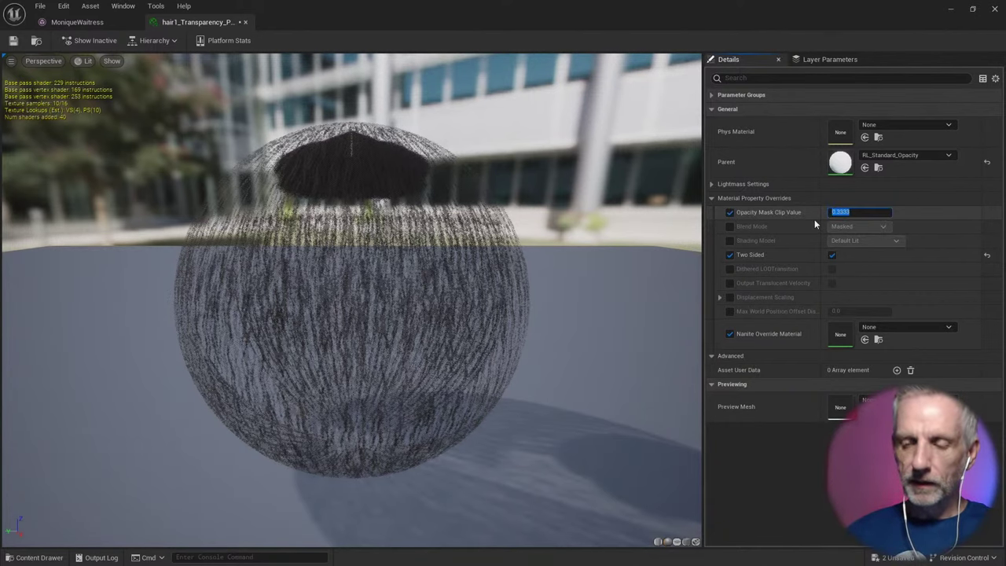
pyautogui.write('1')
pyautogui.press('Return')
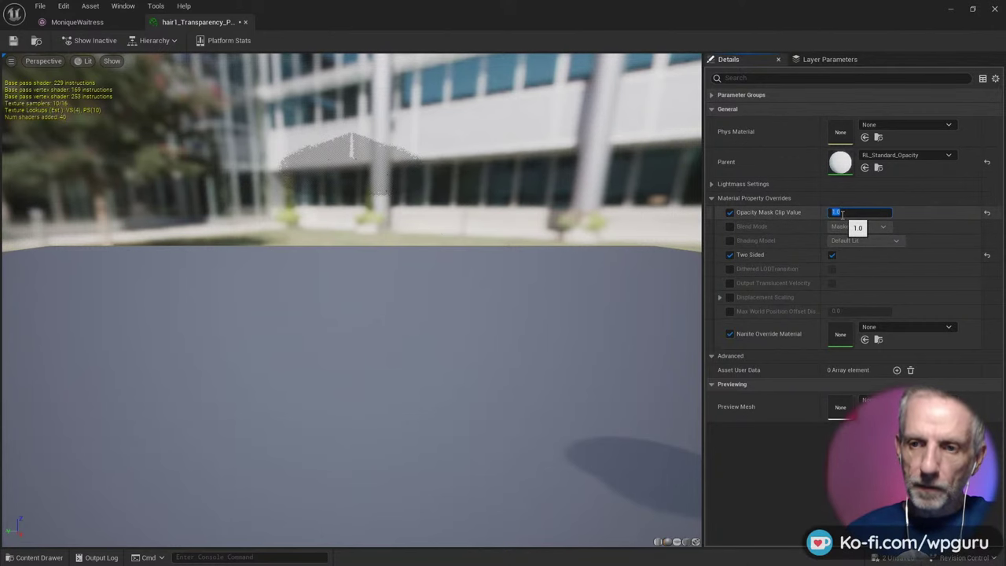
pyautogui.write('.5')
pyautogui.press('Return')
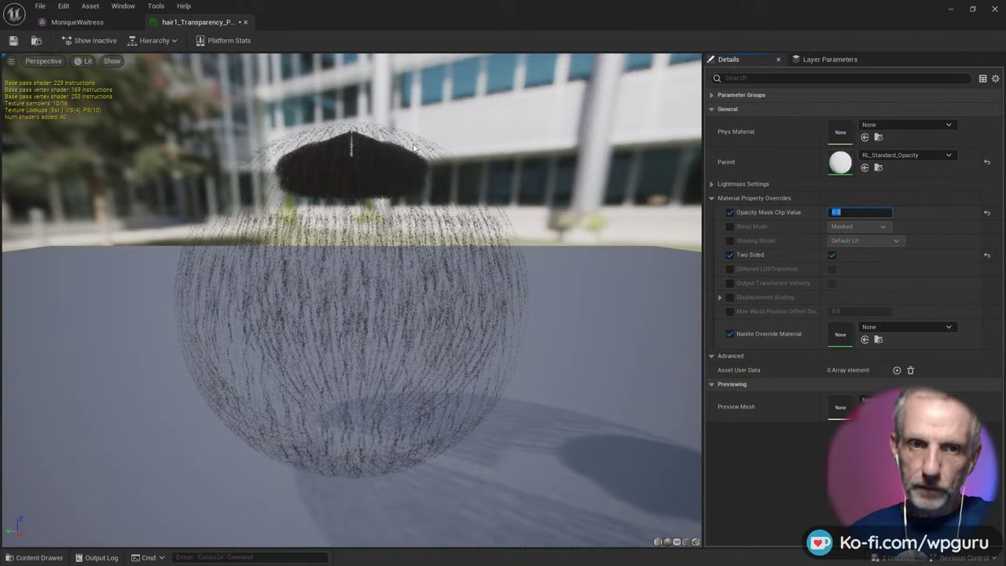
# Step: Separate the hair1 material and MoniqueWaitress mesh editors into side-by-side windows and enlarge the mesh window to show the head
pyautogui.moveTo(212, 24); pyautogui.dragTo(377, 27)
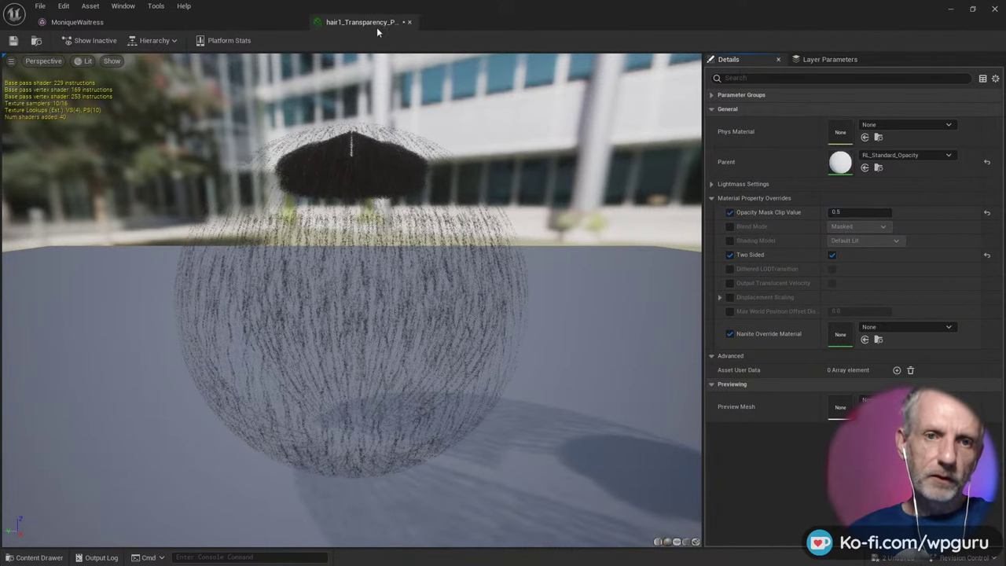
pyautogui.moveTo(306, 33); pyautogui.dragTo(308, 39)
pyautogui.doubleClick(313, 28)
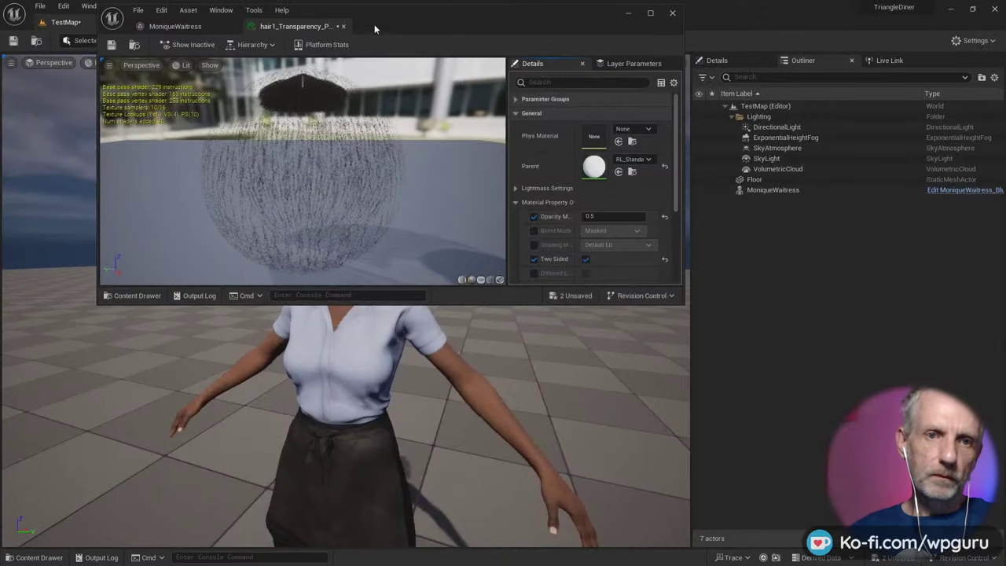
pyautogui.moveTo(387, 20); pyautogui.dragTo(664, 50)
pyautogui.moveTo(448, 61); pyautogui.dragTo(40, 60)
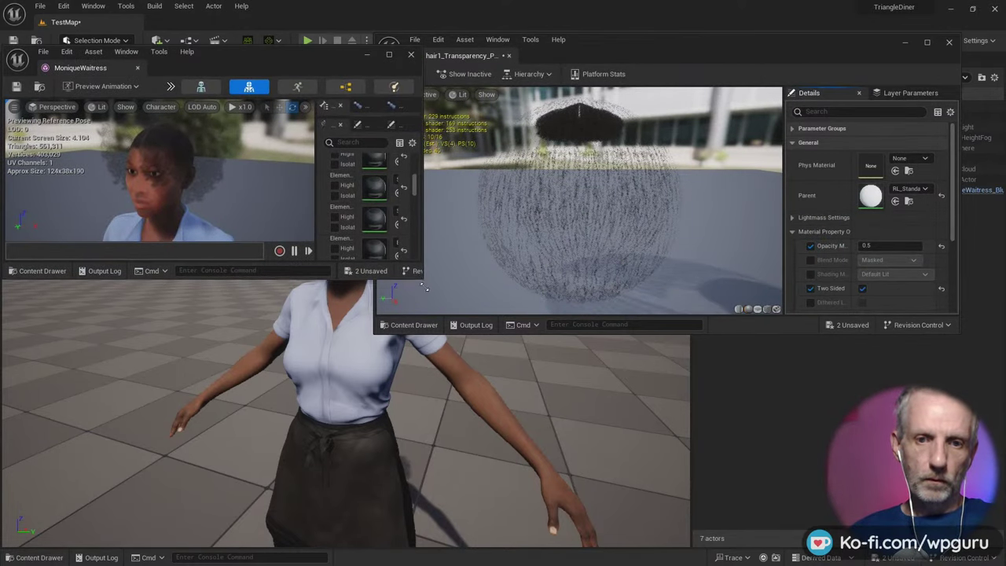
pyautogui.moveTo(419, 284); pyautogui.dragTo(471, 542)
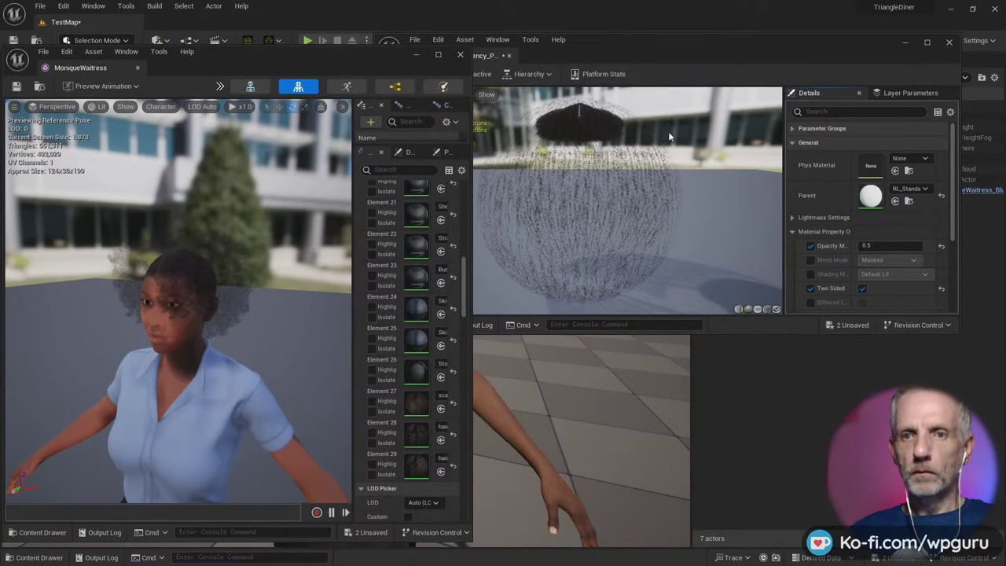
# Step: Reposition the hair1 material editor beside the MoniqueWaitress window and enlarge it to show more of its properties
pyautogui.click(672, 37)
pyautogui.moveTo(631, 54); pyautogui.dragTo(669, 33)
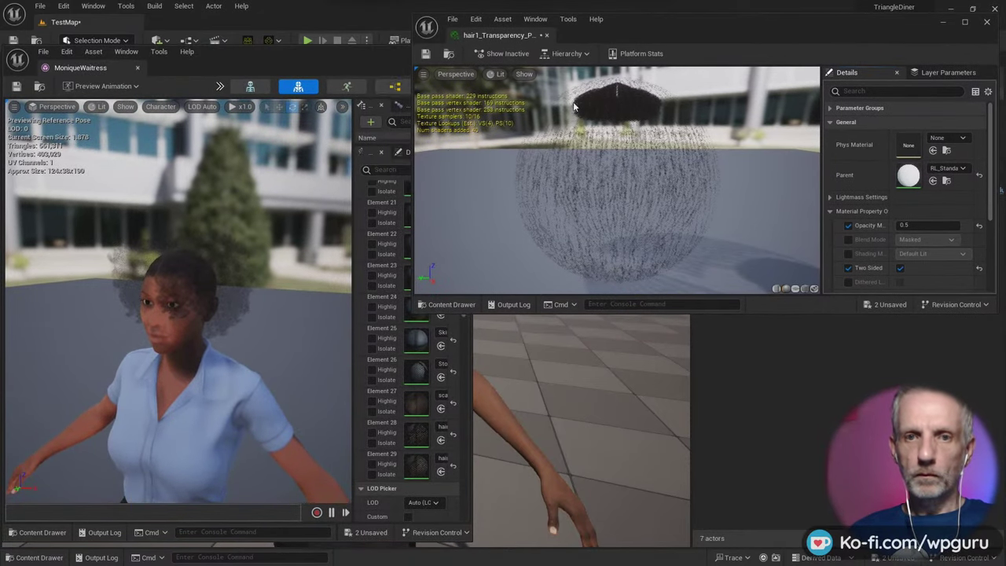
pyautogui.moveTo(412, 171); pyautogui.dragTo(433, 171)
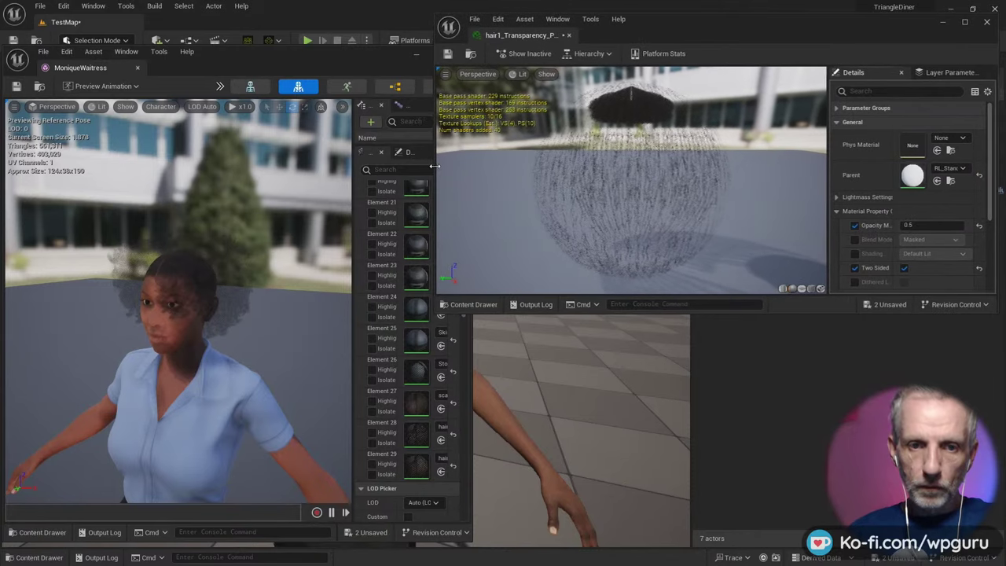
pyautogui.moveTo(732, 313); pyautogui.dragTo(757, 532)
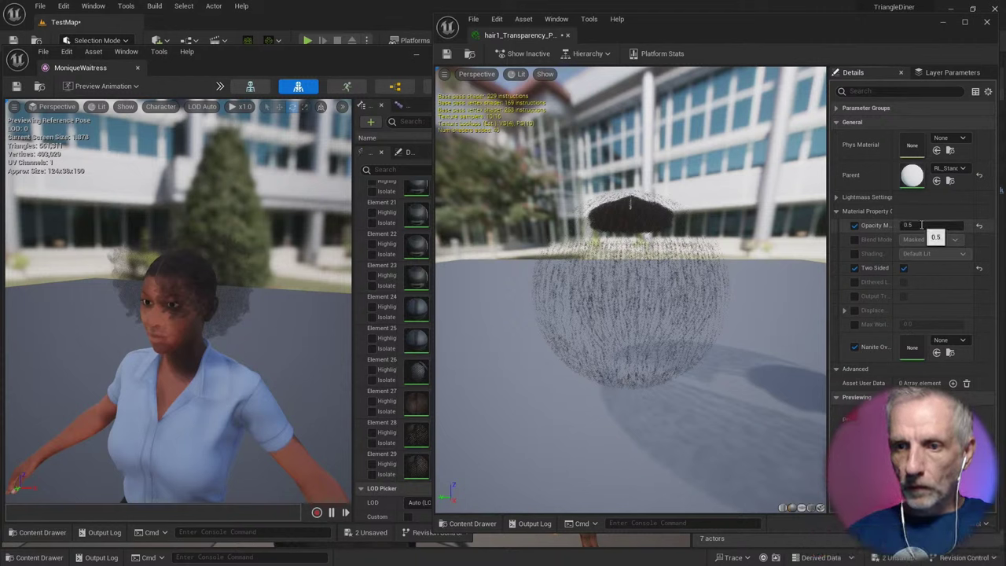
# Step: Try hair1 Opacity Mask Clip Values of 0.7 and 0.2, and return the value to 0.5
pyautogui.click(931, 225)
pyautogui.write('.7')
pyautogui.press('Return')
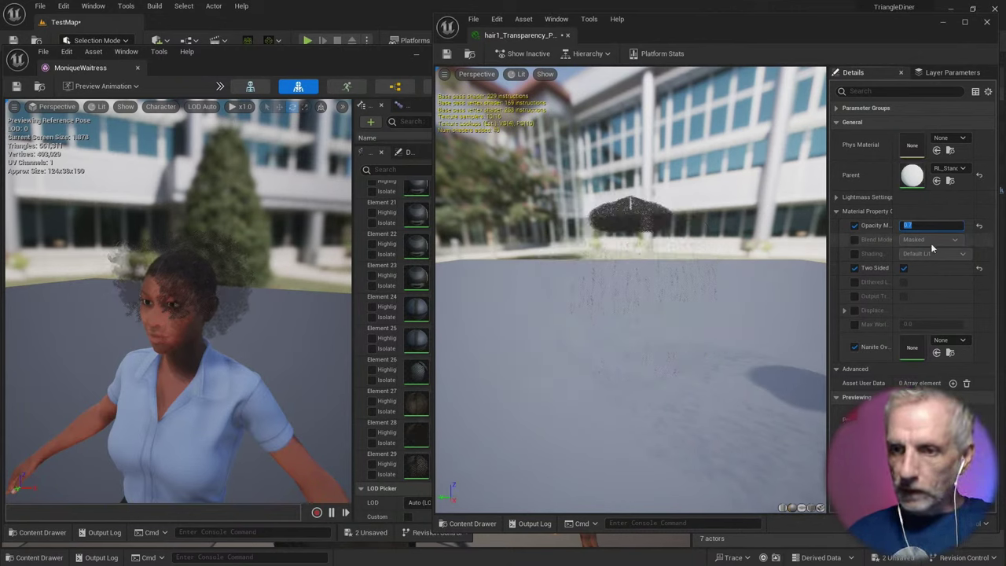
pyautogui.write('0.2')
pyautogui.press('Return')
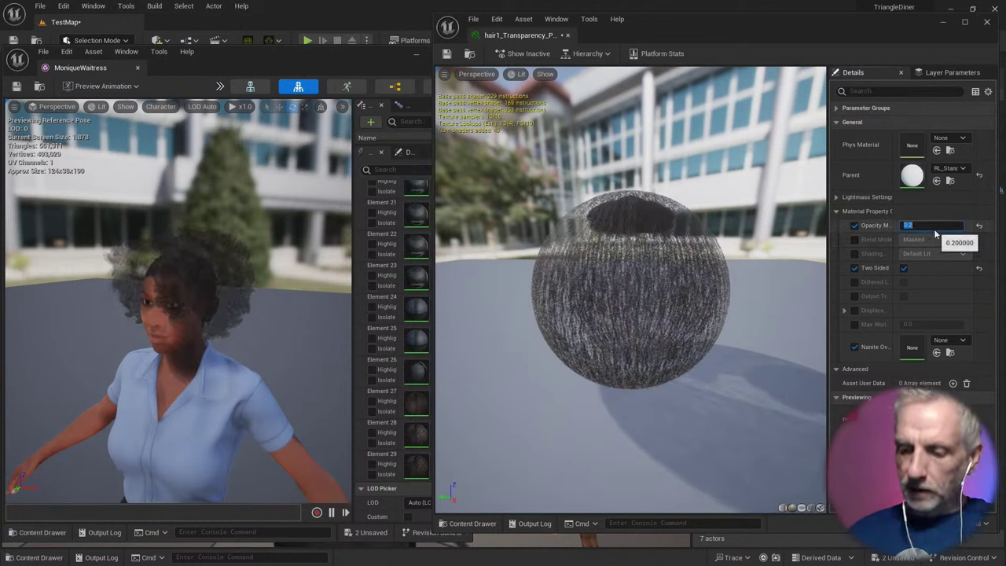
pyautogui.write('.5')
pyautogui.press('Return')
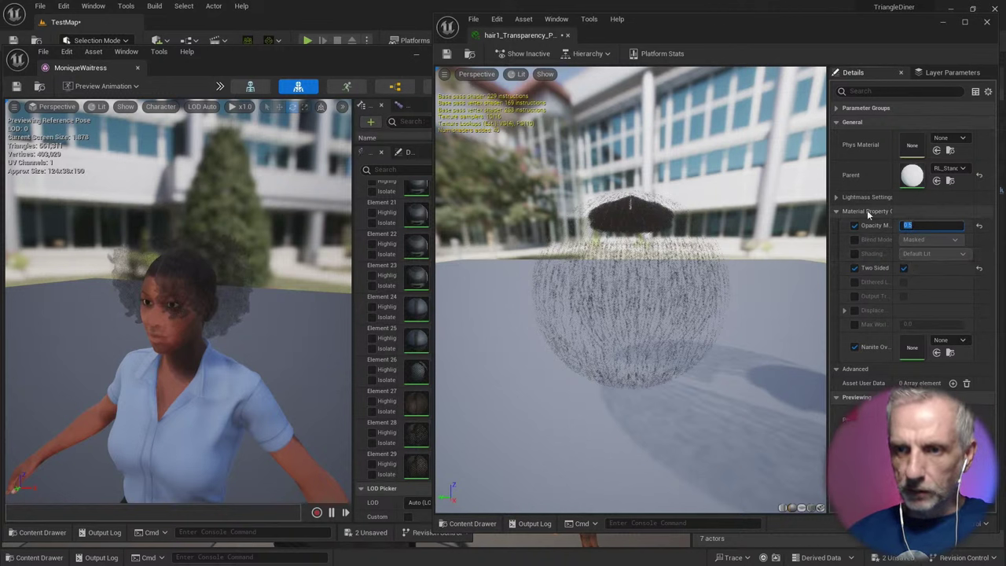
# Step: Override hair1's Opacity Multiplier in the Opacity parameter group and raise it to about 2.54, checking the waitress's hair up close
pyautogui.click(838, 110)
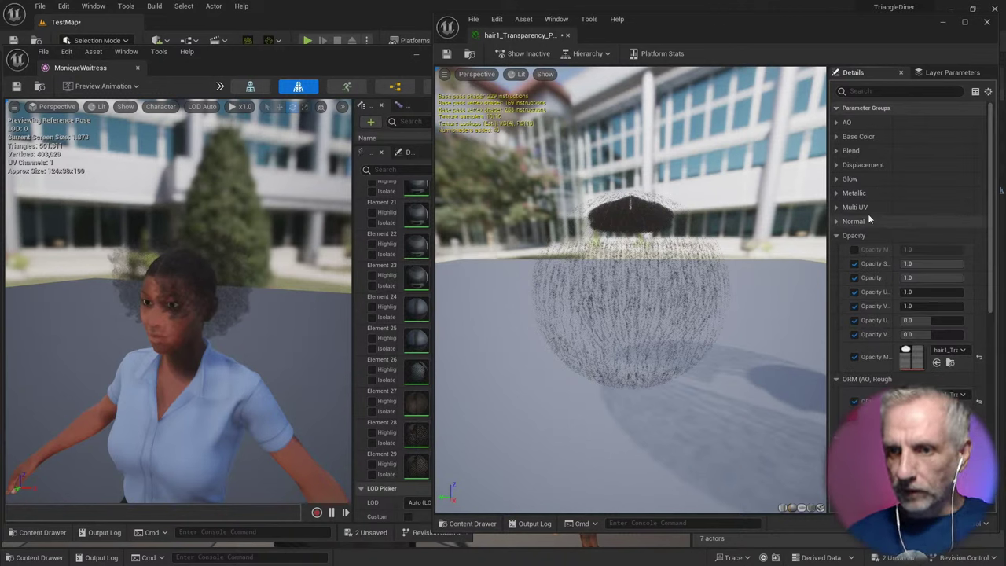
pyautogui.click(837, 151)
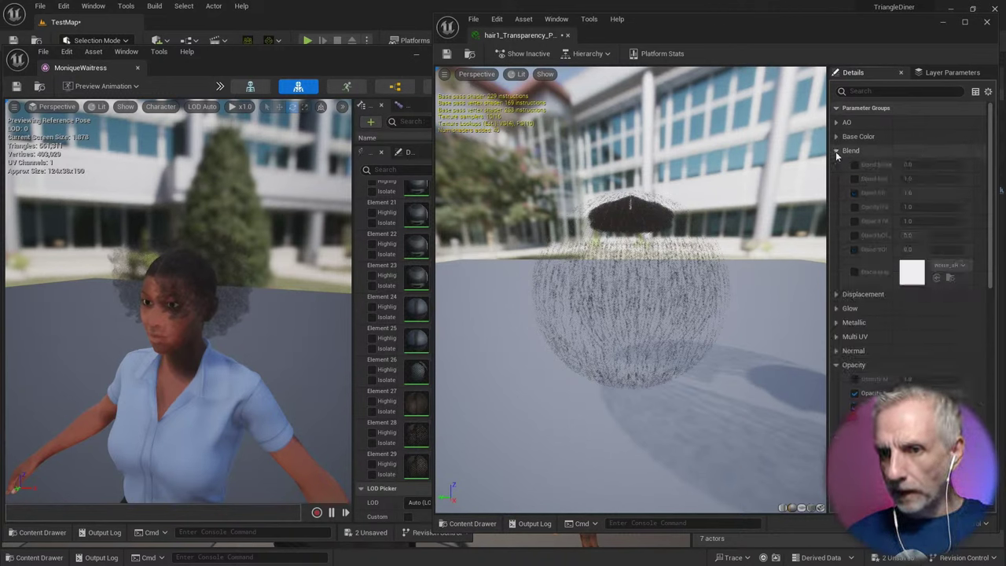
pyautogui.moveTo(895, 130); pyautogui.dragTo(938, 125)
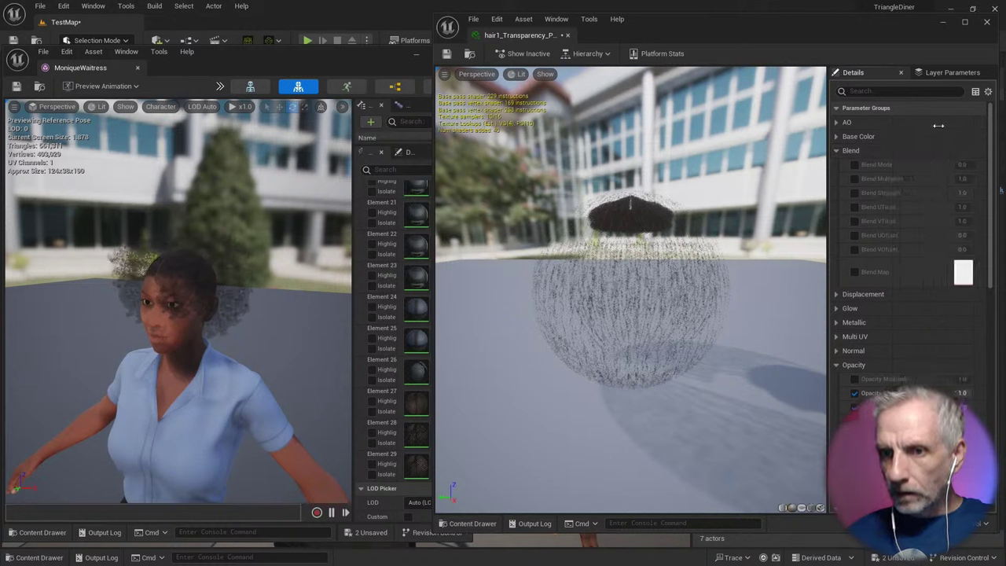
pyautogui.click(837, 150)
pyautogui.scroll(-3, 886, 228)
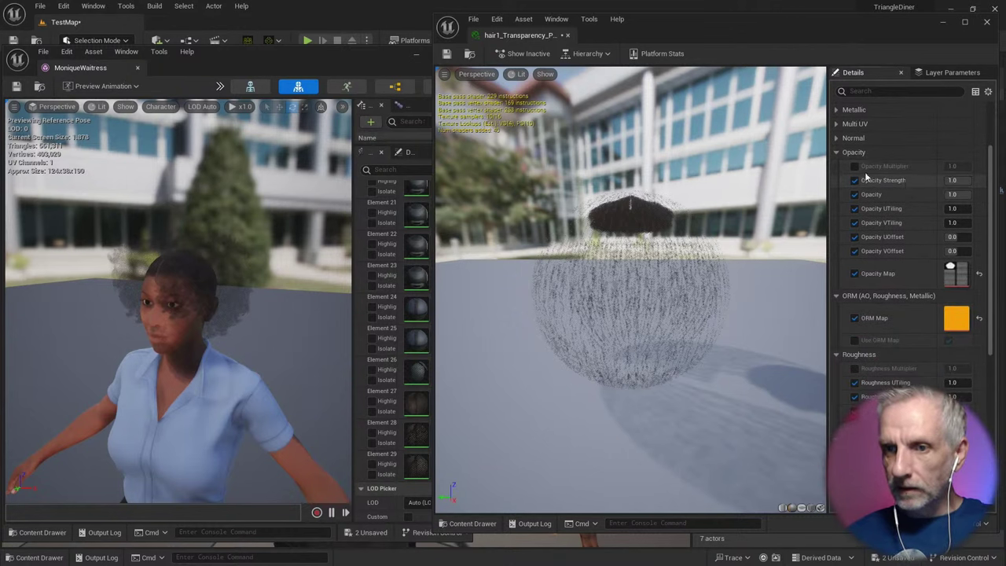
pyautogui.click(855, 167)
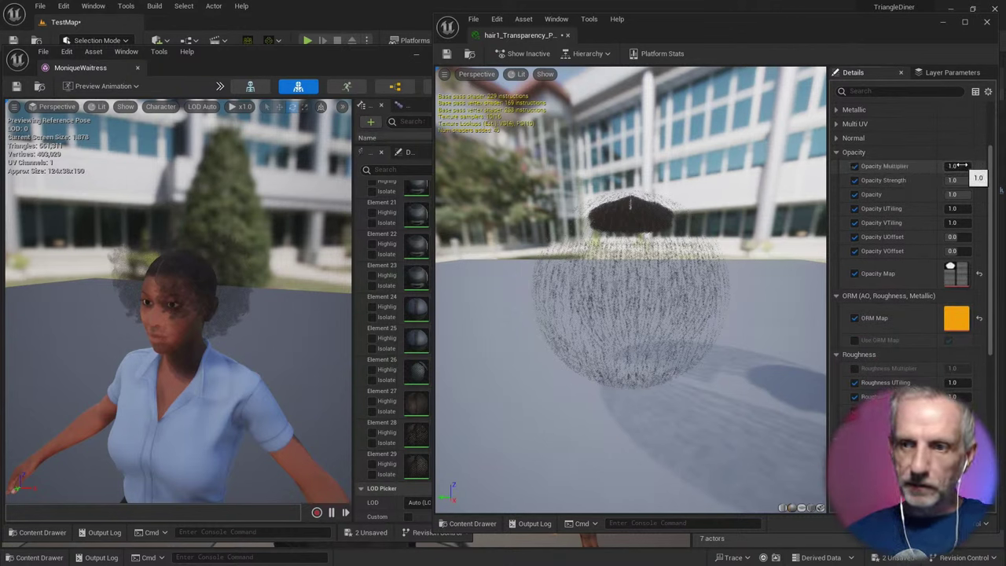
pyautogui.moveTo(956, 166); pyautogui.dragTo(982, 166)
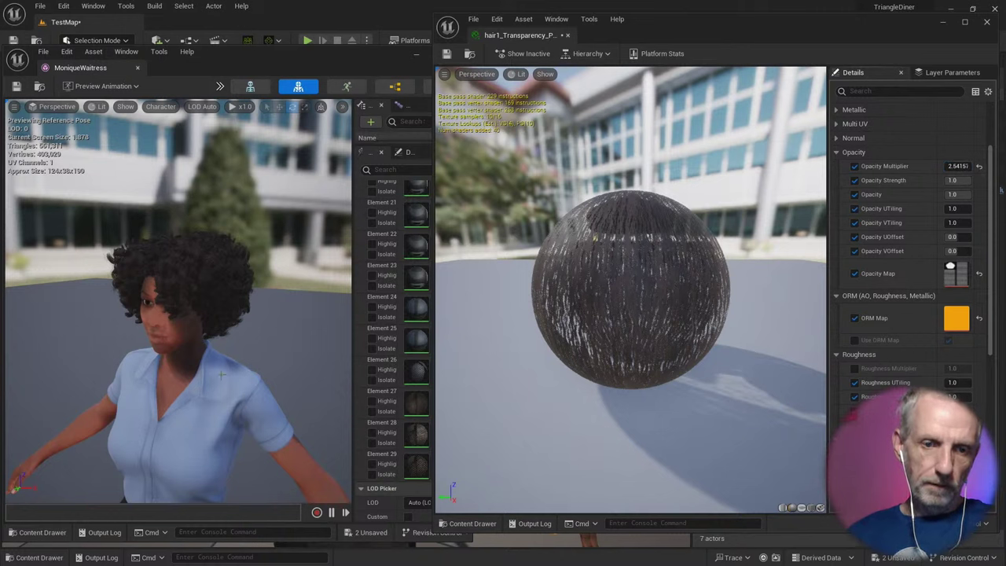
pyautogui.moveTo(222, 375); pyautogui.dragTo(205, 334, button='right')
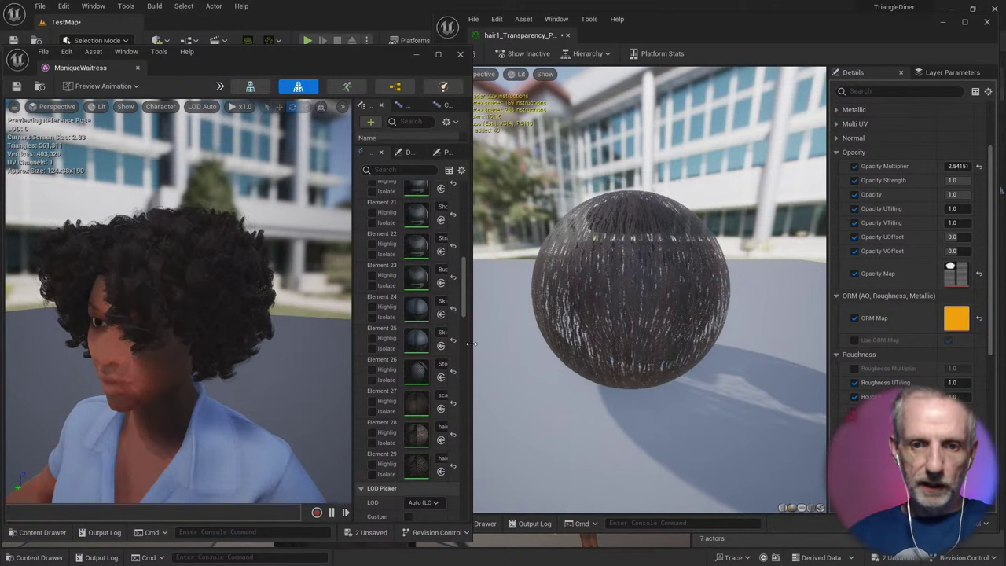
# Step: Widen the waitress mesh window, highlight Element 29, and open its hair2 transparency material instance
pyautogui.moveTo(471, 344); pyautogui.dragTo(520, 346)
pyautogui.scroll(-4, 455, 357)
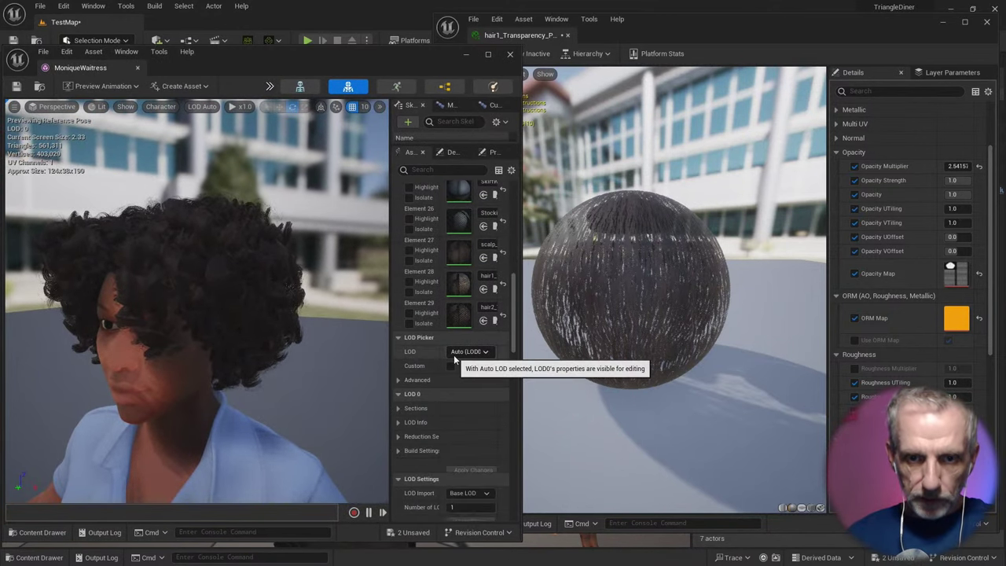
pyautogui.click(409, 313)
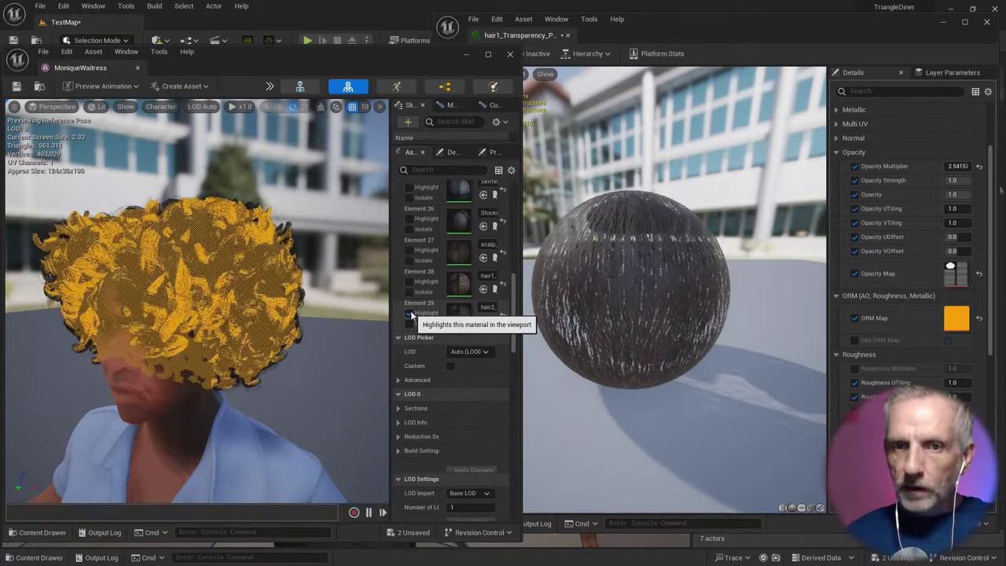
pyautogui.doubleClick(457, 315)
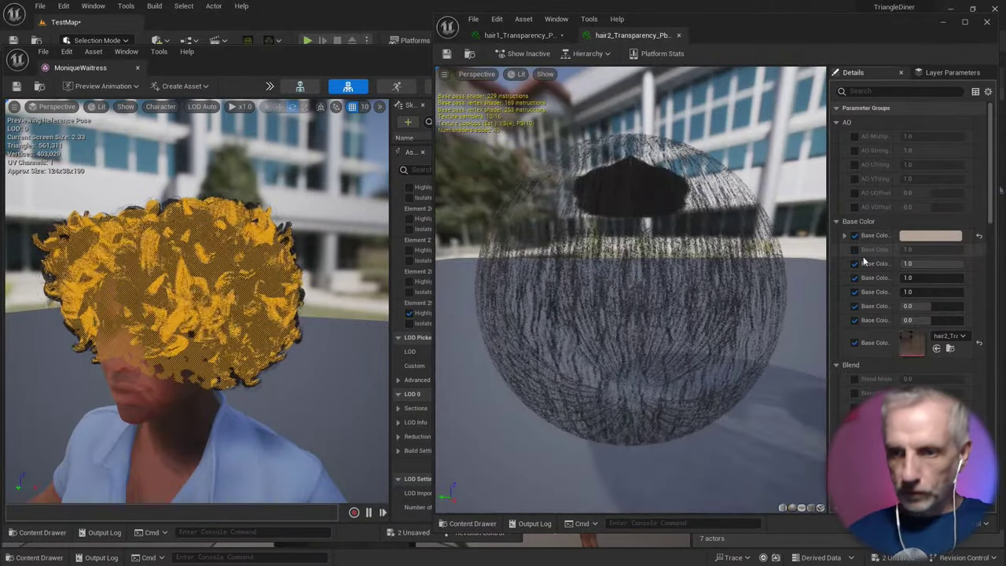
# Step: Collapse the hair2 material's parameter groups from AO to Normal
pyautogui.click(835, 124)
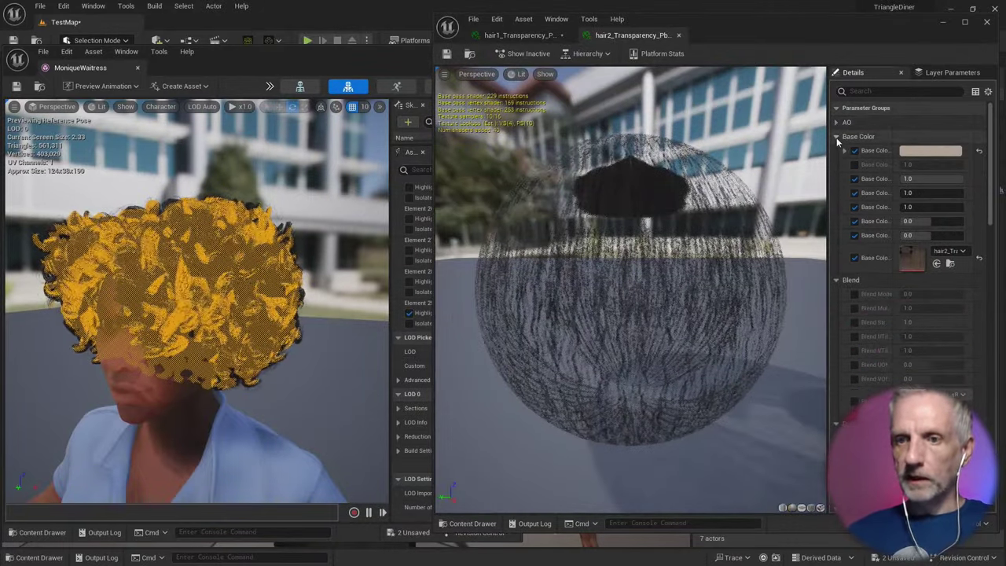
pyautogui.click(836, 137)
pyautogui.click(833, 151)
pyautogui.click(836, 165)
pyautogui.click(836, 179)
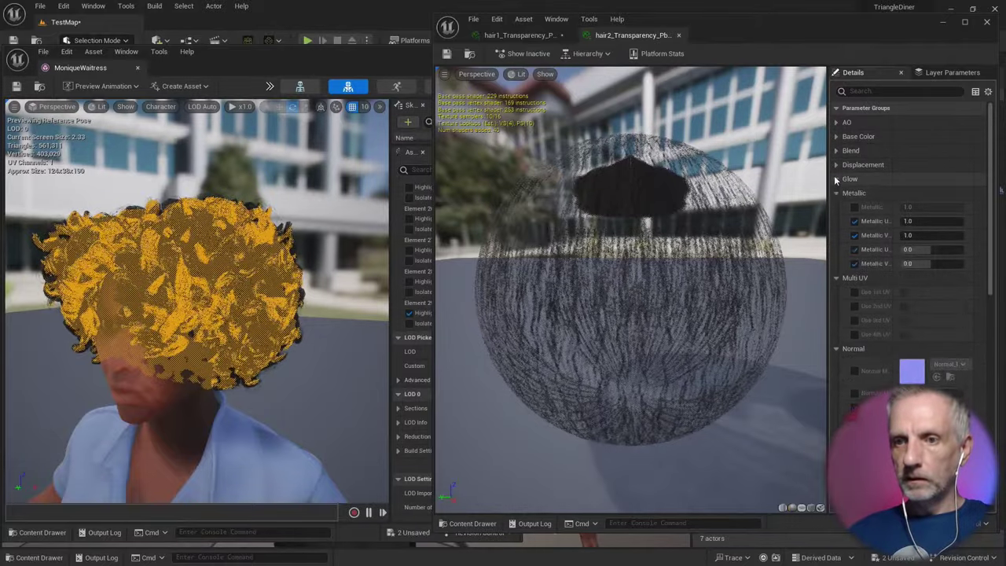
pyautogui.click(836, 193)
pyautogui.click(836, 207)
pyautogui.click(835, 221)
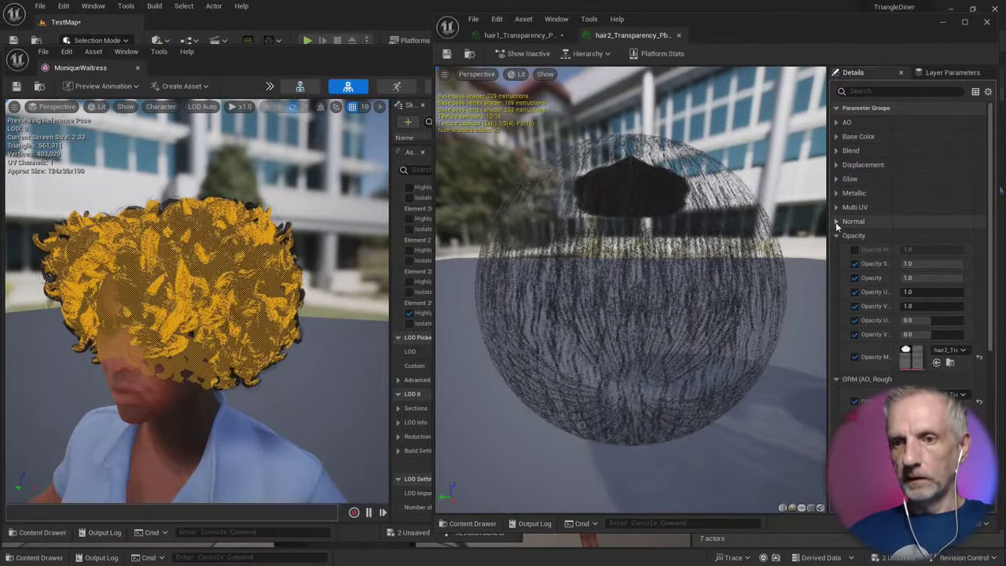
# Step: Override the hair2 material's Opacity Mask Clip Value and set it to 0.5
pyautogui.scroll(-3, 886, 223)
pyautogui.scroll(-5, 887, 223)
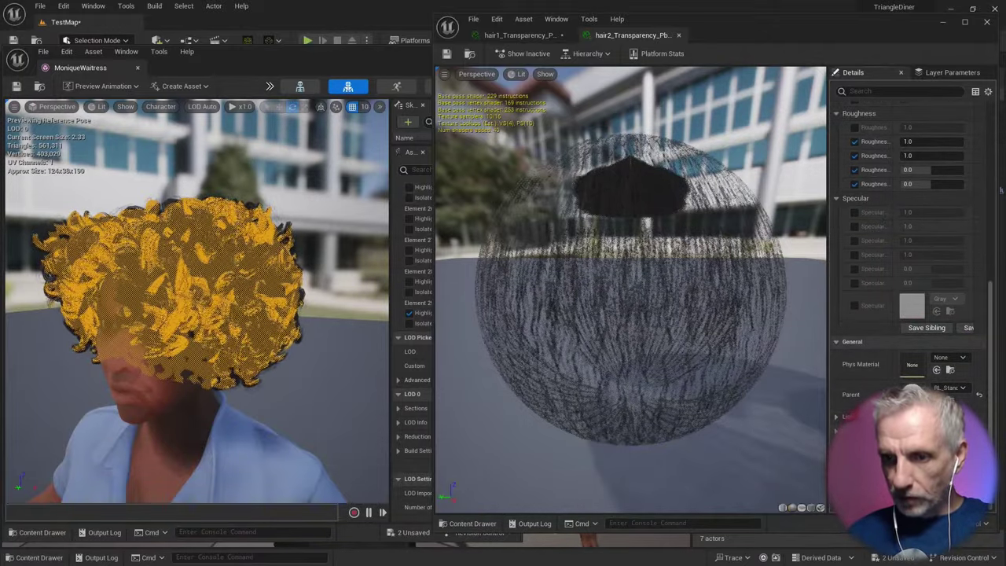
pyautogui.moveTo(896, 212); pyautogui.dragTo(947, 212)
pyautogui.scroll(-4, 877, 352)
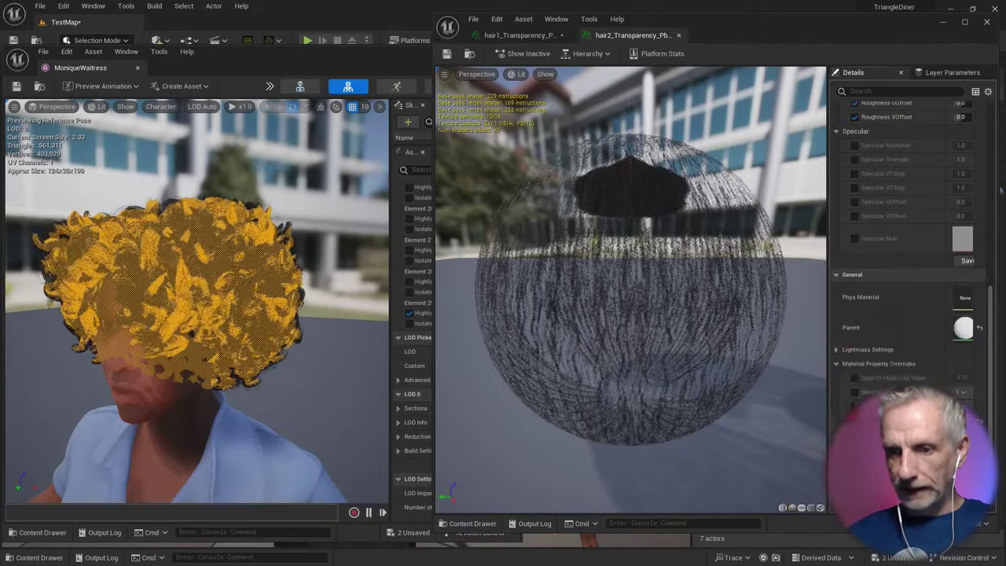
pyautogui.click(855, 311)
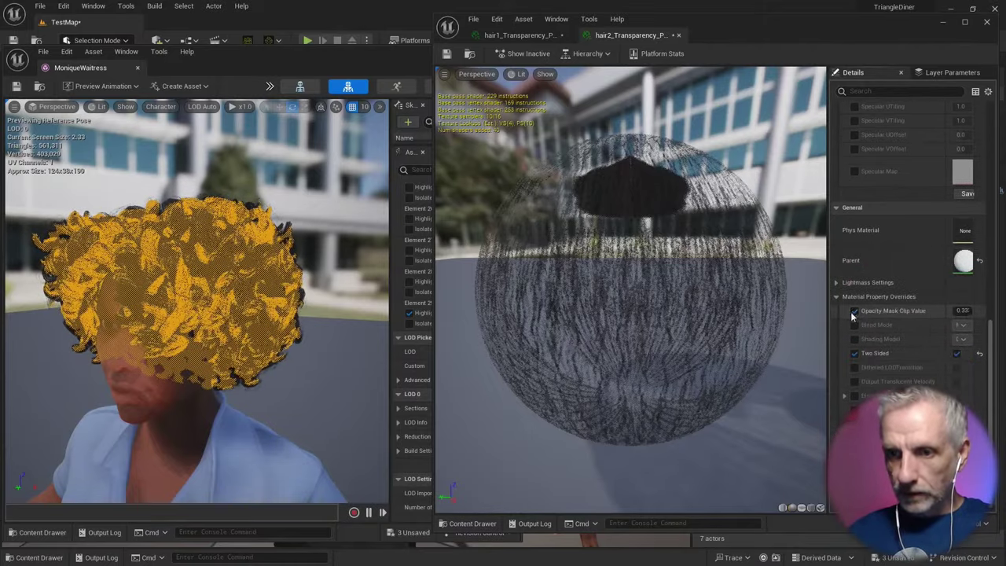
pyautogui.click(965, 311)
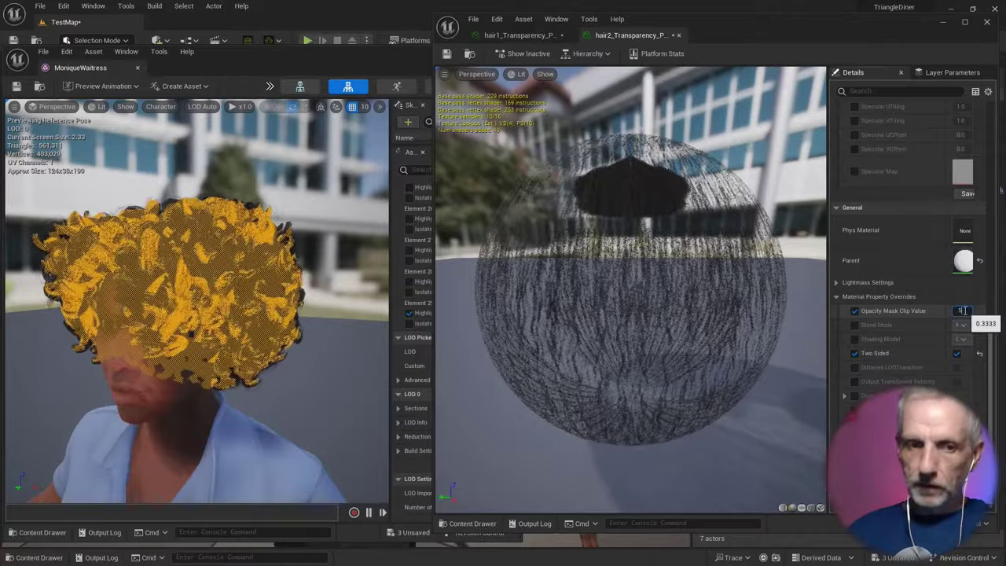
pyautogui.press('Return')
# Step: Override hair2's Opacity Multiplier in the Opacity parameter group and raise it to about 1.86
pyautogui.scroll(12, 904, 300)
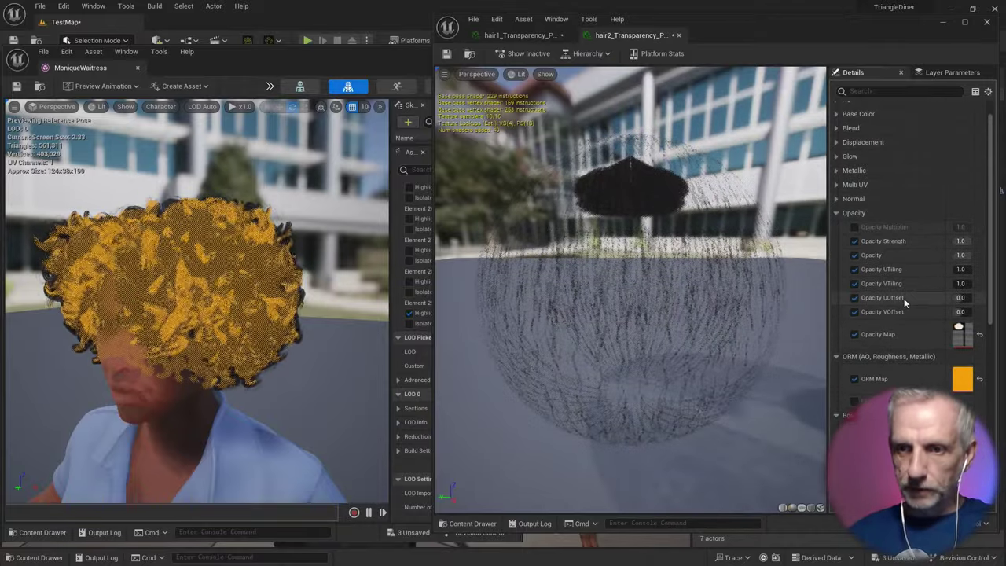
pyautogui.scroll(1, 903, 303)
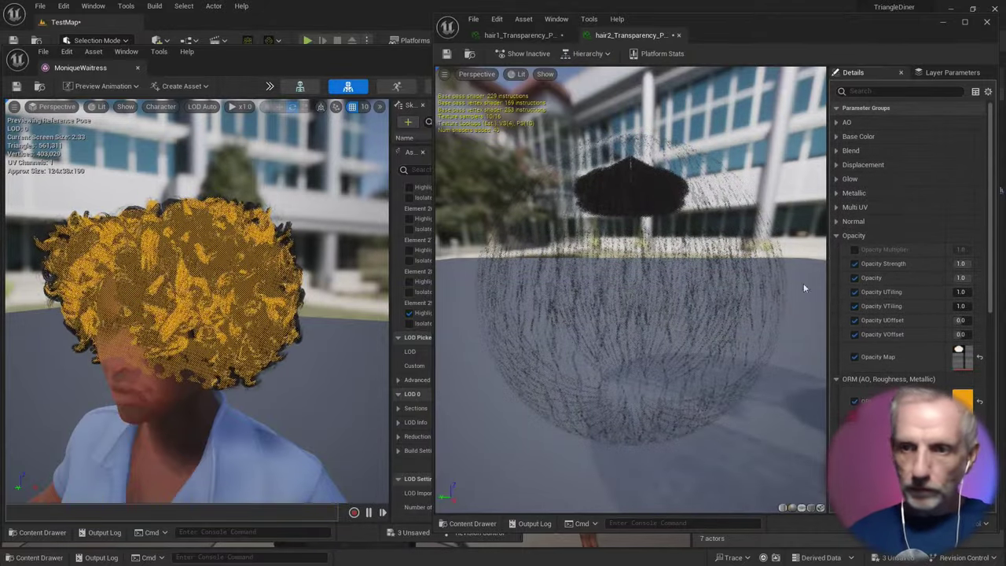
pyautogui.scroll(-2, 877, 242)
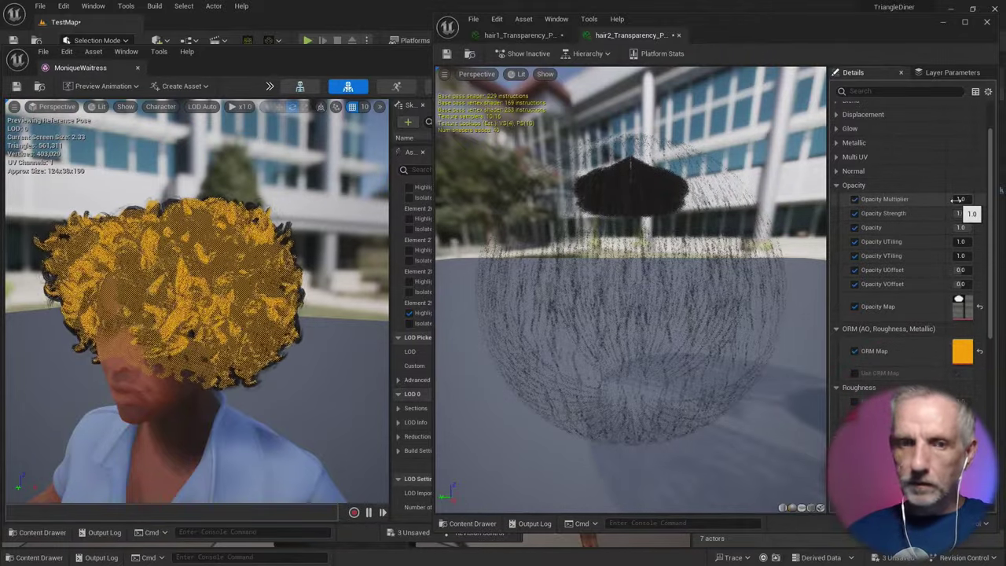
pyautogui.moveTo(957, 199); pyautogui.dragTo(995, 198)
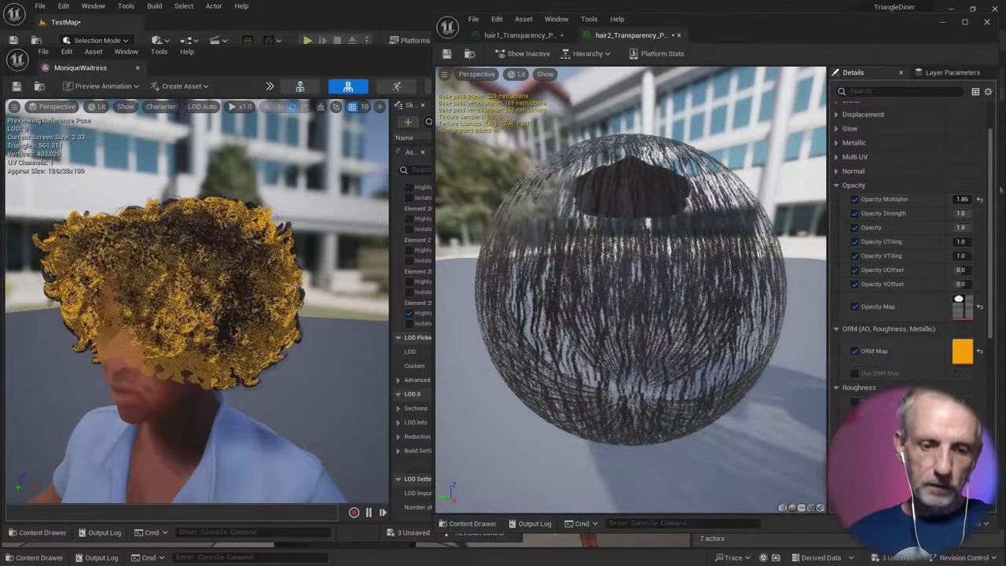
# Step: Turn off the Element 29 highlight and inspect the waitress's hair on the mesh from several angles
pyautogui.moveTo(314, 302)
pyautogui.mouseDown(button='right')
pyautogui.moveTo(292, 294)
pyautogui.moveTo(319, 313)
pyautogui.moveTo(314, 301)
pyautogui.mouseUp(button='right')
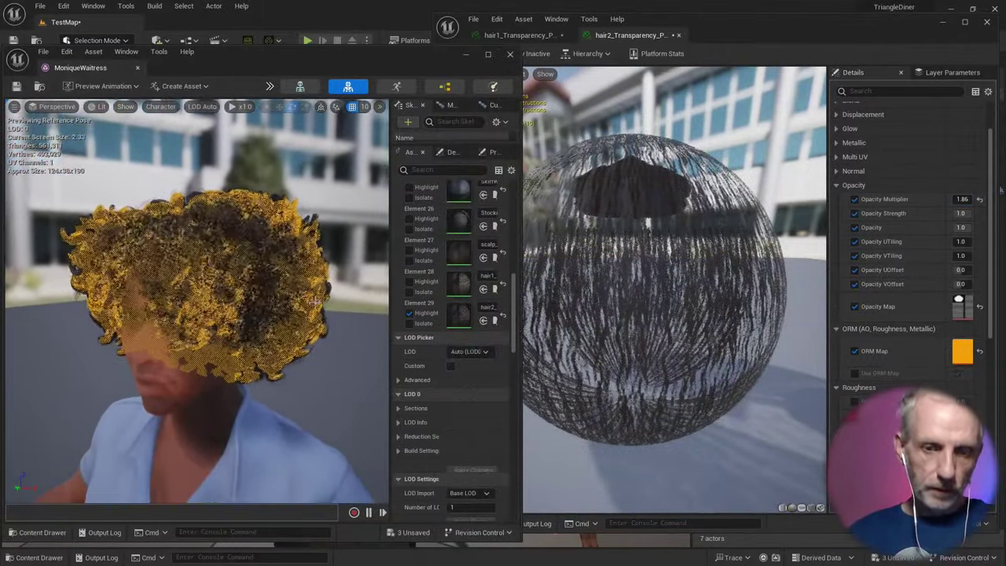
pyautogui.click(410, 312)
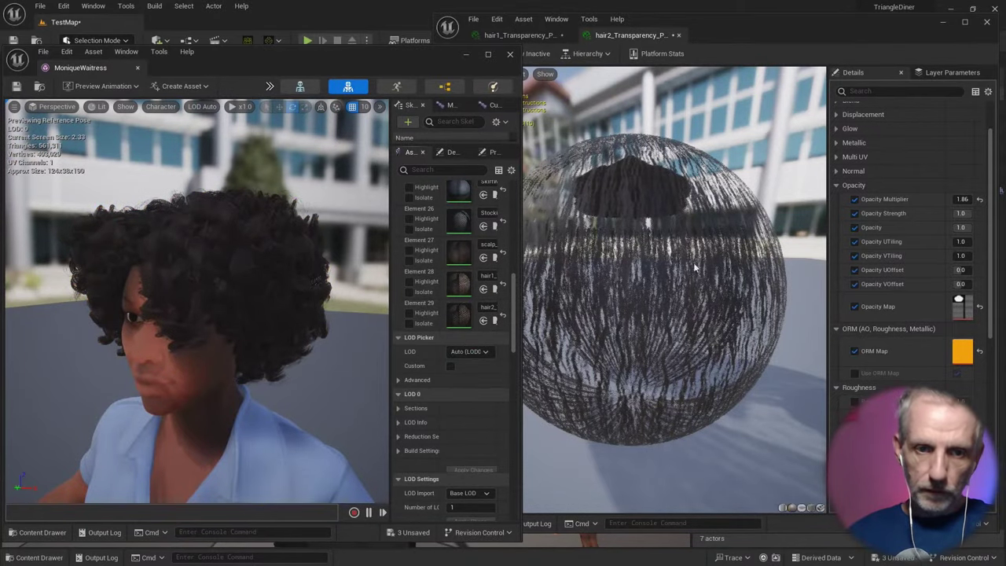
pyautogui.moveTo(338, 304); pyautogui.dragTo(387, 312, button='right')
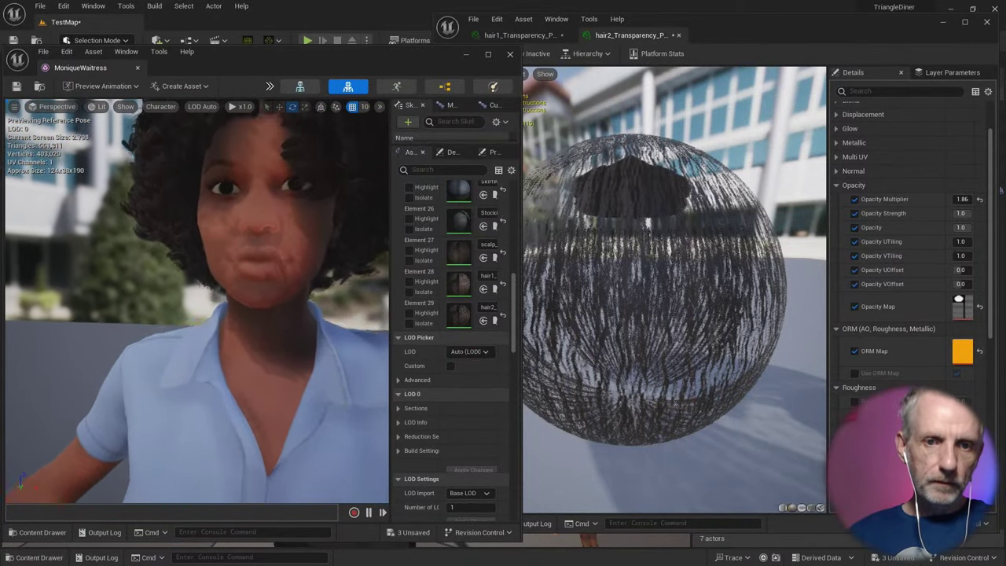
pyautogui.keyDown('alt'); pyautogui.moveTo(338, 304); pyautogui.dragTo(373, 300); pyautogui.keyUp('alt')
pyautogui.moveTo(338, 304); pyautogui.dragTo(226, 311, button='right')
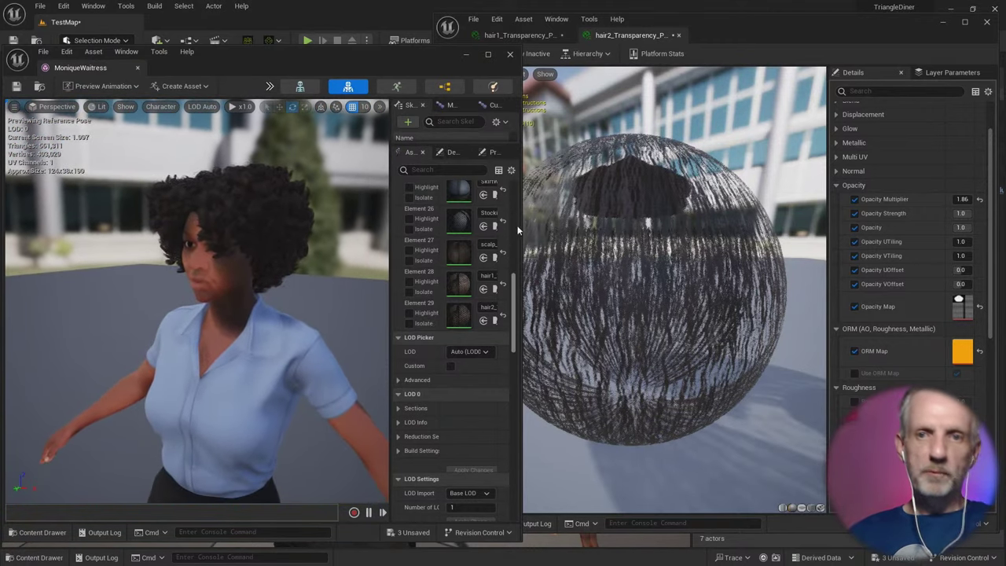
# Step: Save all modified assets and close the hair2, hair1 and MoniqueWaitress editors to return to TestMap
pyautogui.hotkey('ctrl', 'shift', 's')
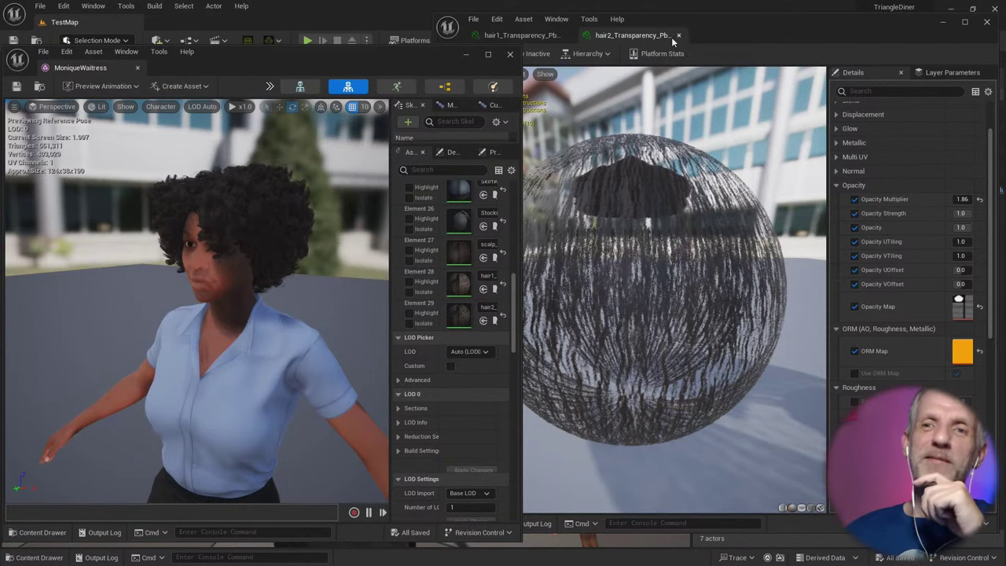
pyautogui.click(680, 36)
pyautogui.click(568, 36)
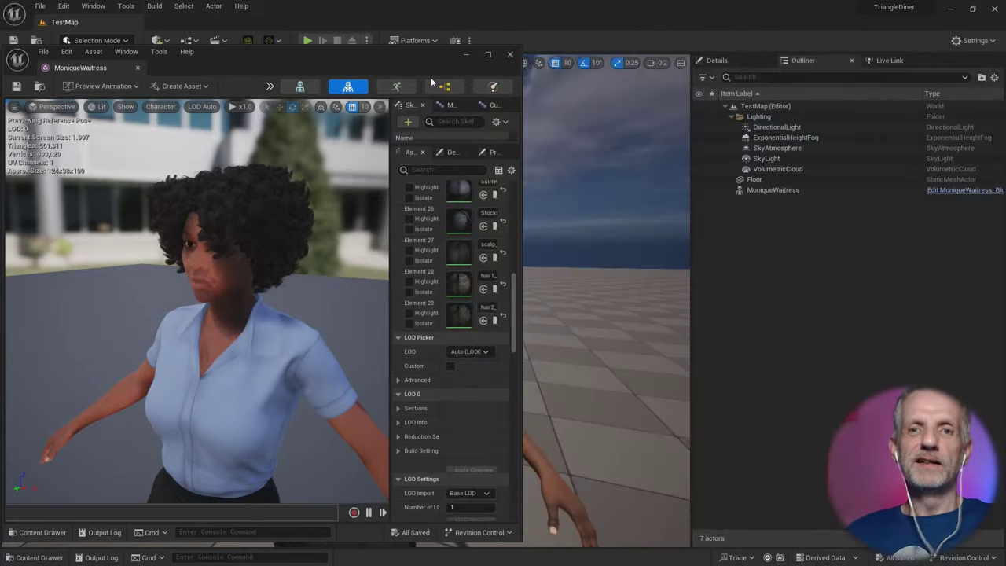
pyautogui.click(509, 55)
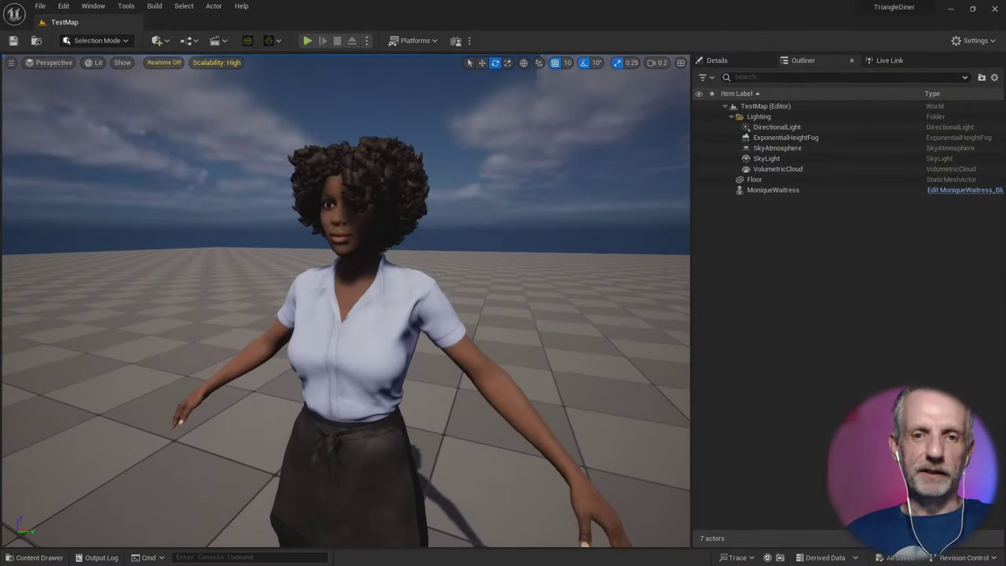
# Step: Examine the waitress's hair and whole figure in the TestMap level from close up and from farther away
pyautogui.press('w')
pyautogui.moveTo(345, 299); pyautogui.dragTo(313, 291, button='right')
pyautogui.press('w')
pyautogui.press('s')
pyautogui.press('w')
pyautogui.press('s')
pyautogui.press('w')
pyautogui.press('s')
pyautogui.press('w')
pyautogui.press('s')
pyautogui.press('d')
pyautogui.press('s')
pyautogui.press('a')
pyautogui.press('d')
pyautogui.press('s')
pyautogui.press('q')
pyautogui.press('e')
pyautogui.press('s')
pyautogui.moveTo(450, 224); pyautogui.dragTo(443, 252, button='right')
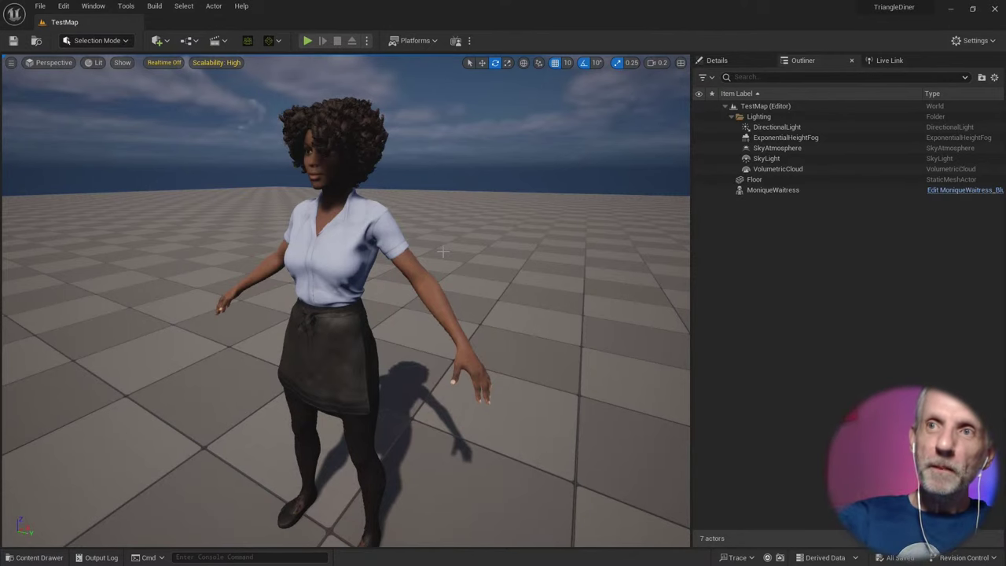
# Step: Open the DinerTest level from the project's Maps folder
pyautogui.hotkey('alt', 'Tab')
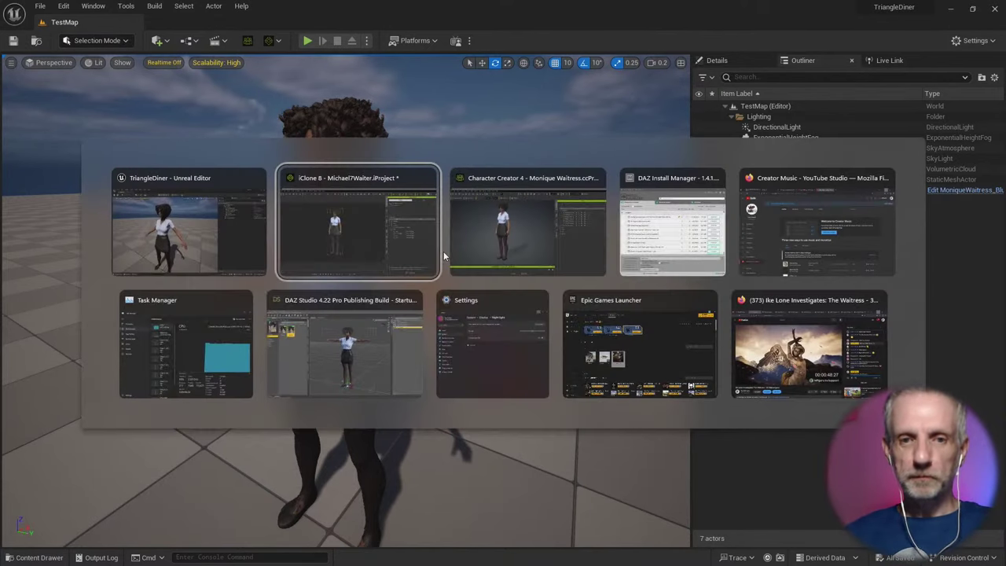
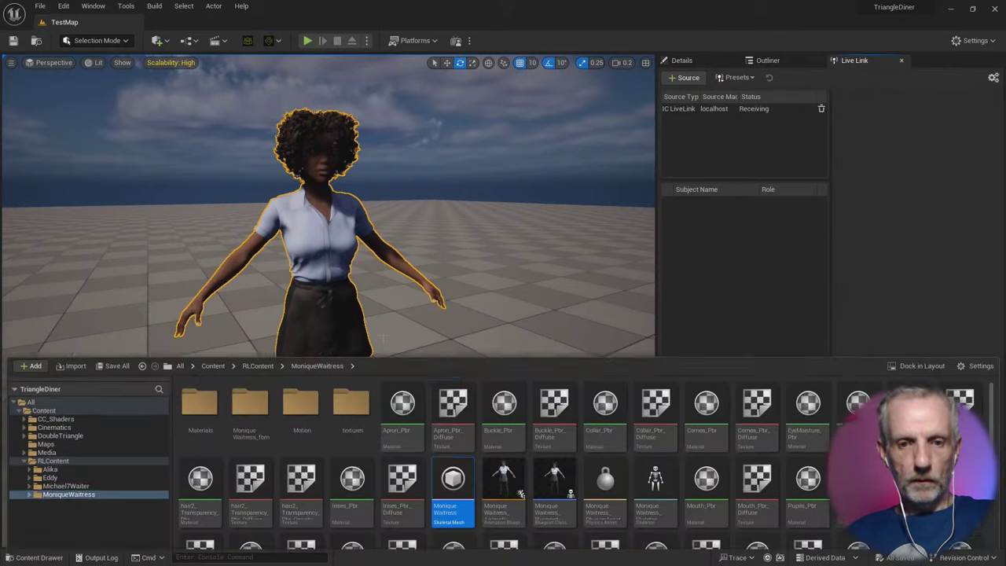
pyautogui.click(86, 403)
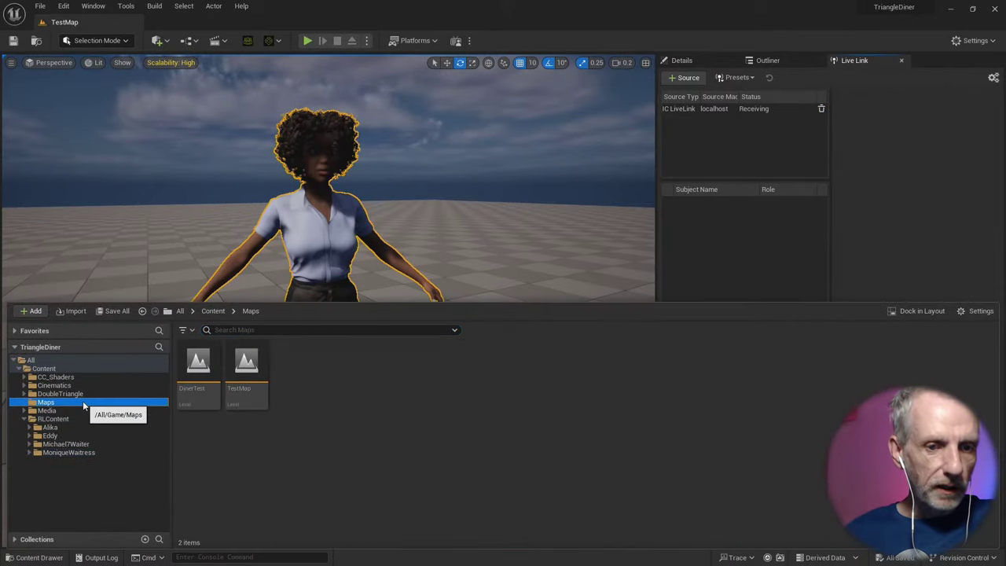
pyautogui.doubleClick(198, 363)
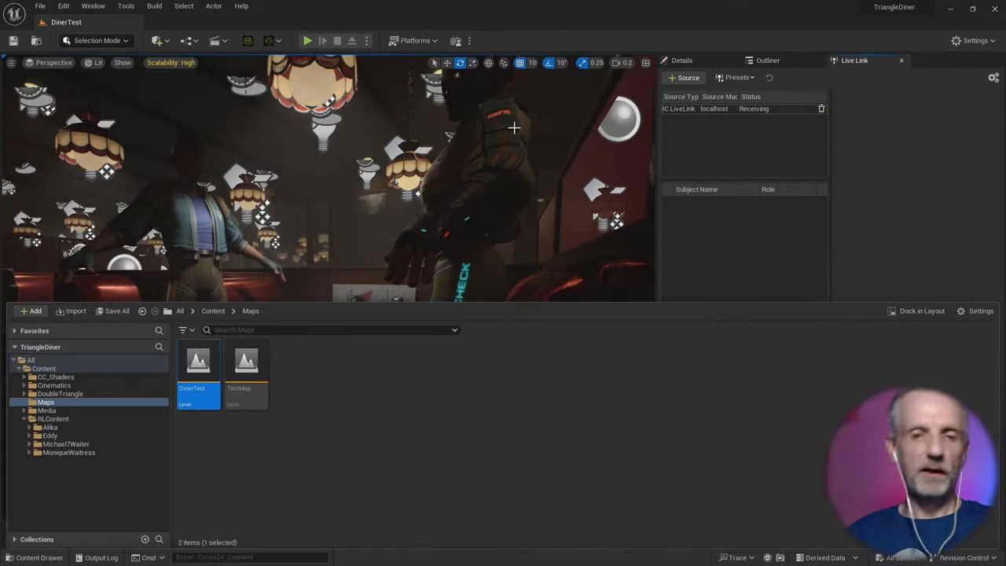
pyautogui.hotkey('ctrl', 'space')
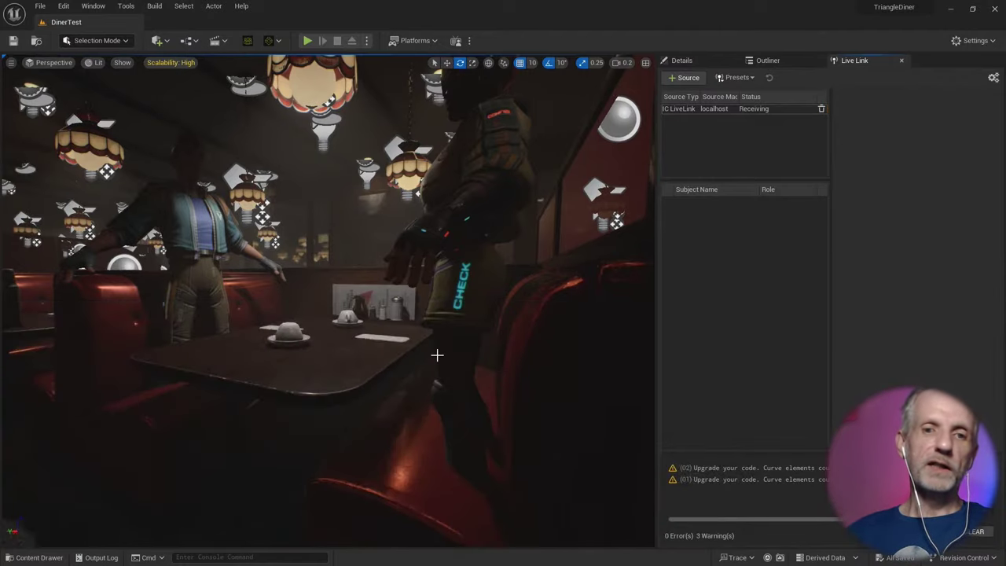
# Step: Place the MoniqueWaitress blueprint from RLContent on the floor behind the diner counter
pyautogui.moveTo(437, 356); pyautogui.dragTo(253, 385, button='right')
pyautogui.press('s')
pyautogui.scroll(3, 342, 352)
pyautogui.press('w')
pyautogui.press('a')
pyautogui.moveTo(426, 375)
pyautogui.mouseDown(button='right')
pyautogui.moveTo(444, 374)
pyautogui.moveTo(428, 375)
pyautogui.mouseUp(button='right')
pyautogui.press('s')
pyautogui.hotkey('ctrl', 'space')
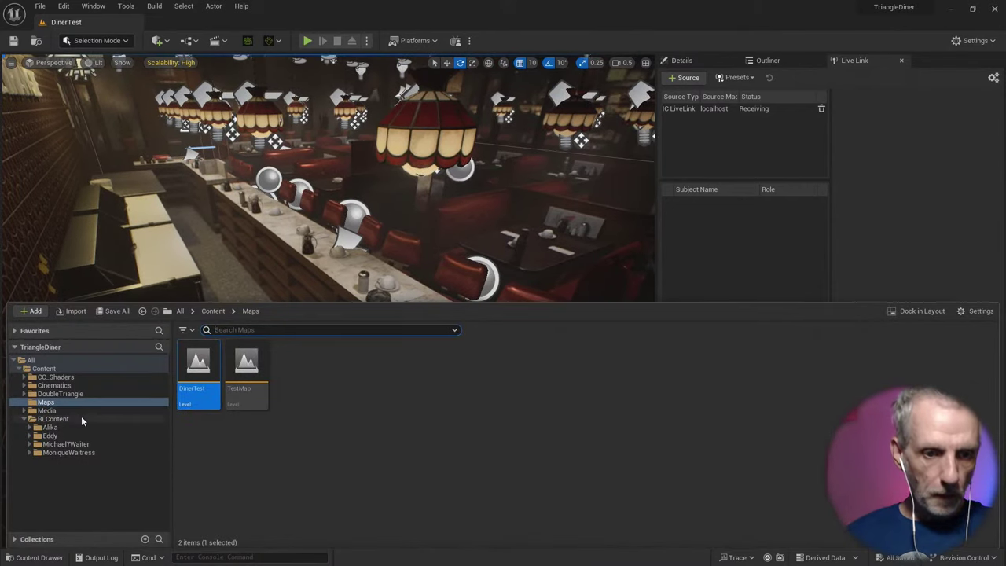
pyautogui.click(102, 452)
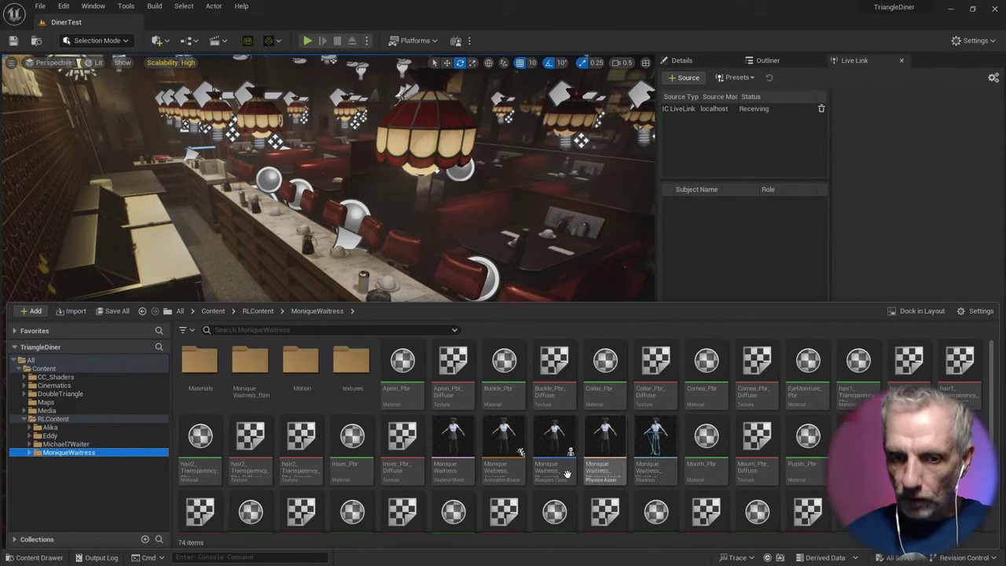
pyautogui.moveTo(568, 460); pyautogui.dragTo(239, 295)
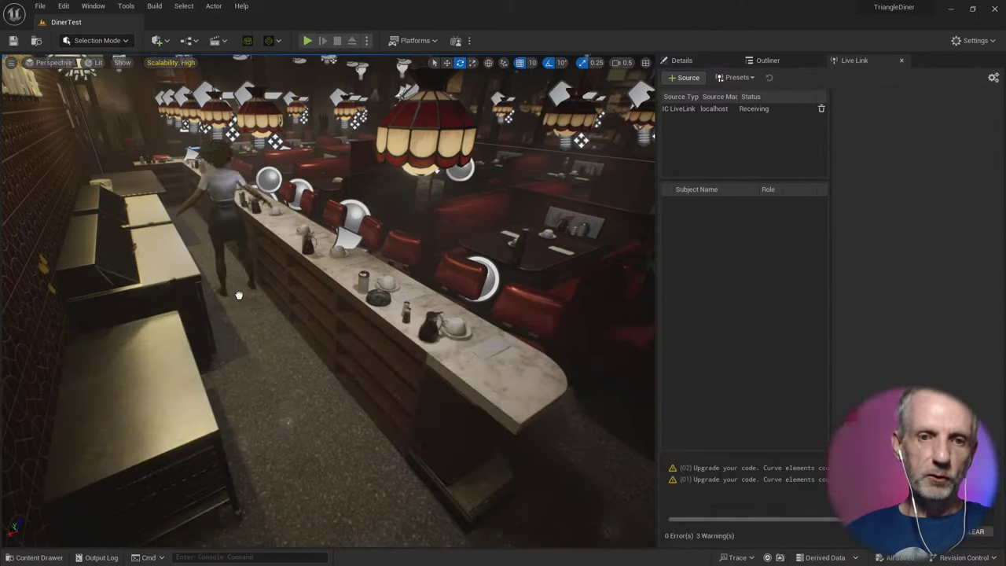
pyautogui.moveTo(252, 336); pyautogui.dragTo(258, 340)
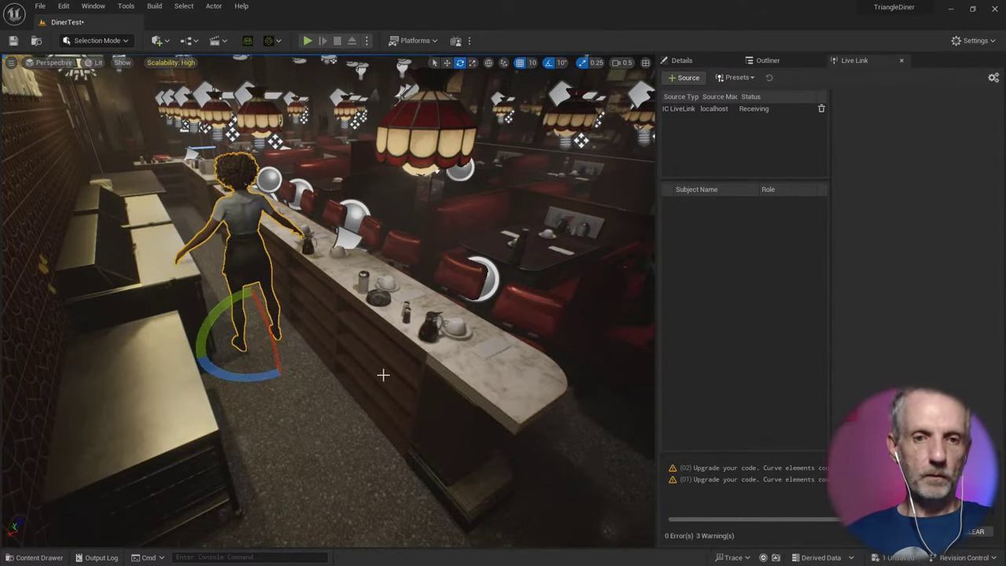
# Step: Select the adjacent counter sections in front of the waitress and transfer them to iClone as a merged object
pyautogui.moveTo(390, 355); pyautogui.dragTo(354, 374, button='right')
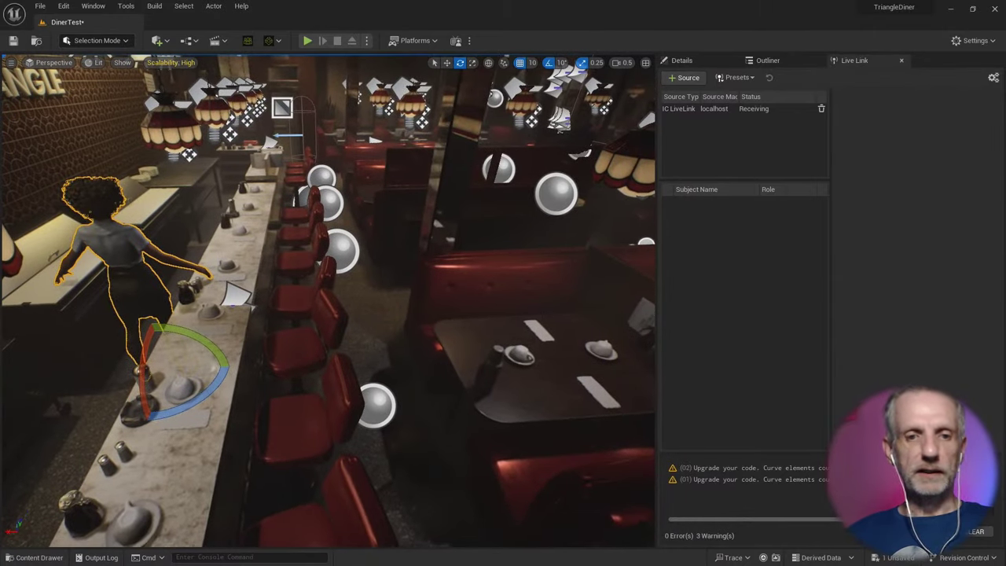
pyautogui.click(238, 333)
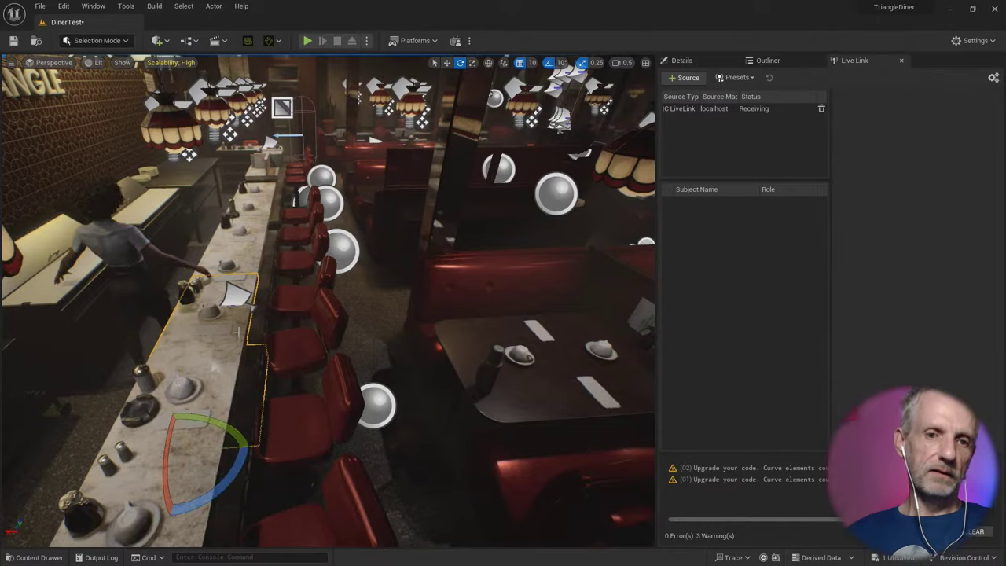
pyautogui.moveTo(246, 343); pyautogui.dragTo(196, 348, button='right')
pyautogui.keyDown('ctrl'); pyautogui.click(134, 347); pyautogui.keyUp('ctrl')
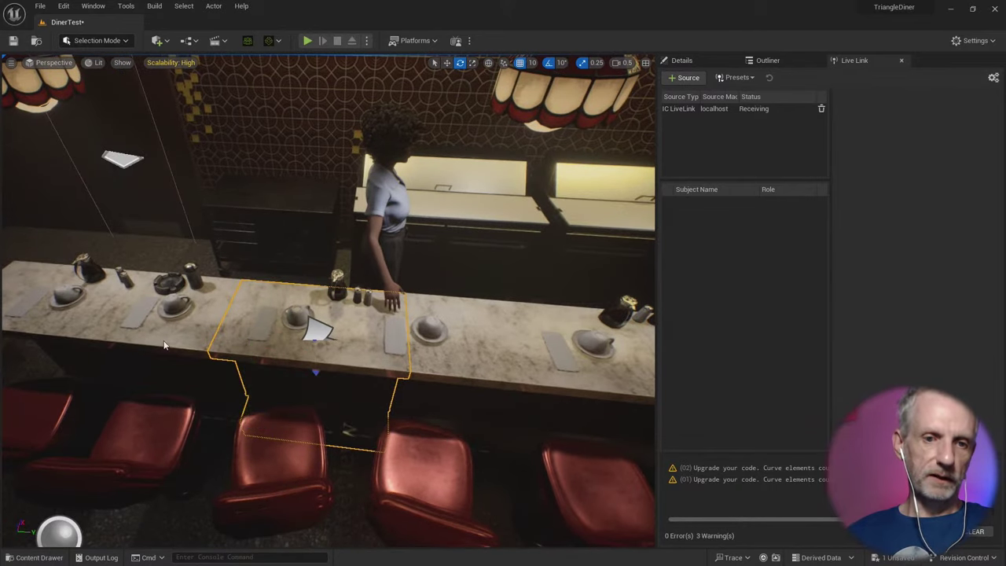
pyautogui.keyDown('ctrl'); pyautogui.click(41, 324); pyautogui.keyUp('ctrl')
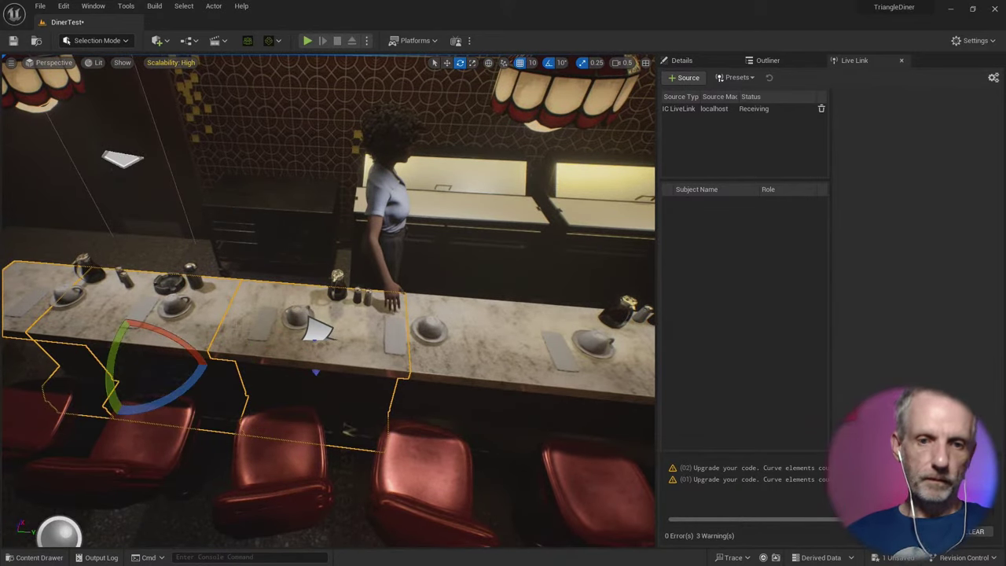
pyautogui.keyDown('ctrl'); pyautogui.click(491, 367); pyautogui.keyUp('ctrl')
pyautogui.moveTo(491, 367); pyautogui.dragTo(554, 319, button='right')
pyautogui.moveTo(423, 179)
pyautogui.mouseDown(button='right')
pyautogui.moveTo(429, 196)
pyautogui.moveTo(423, 180)
pyautogui.mouseUp(button='right')
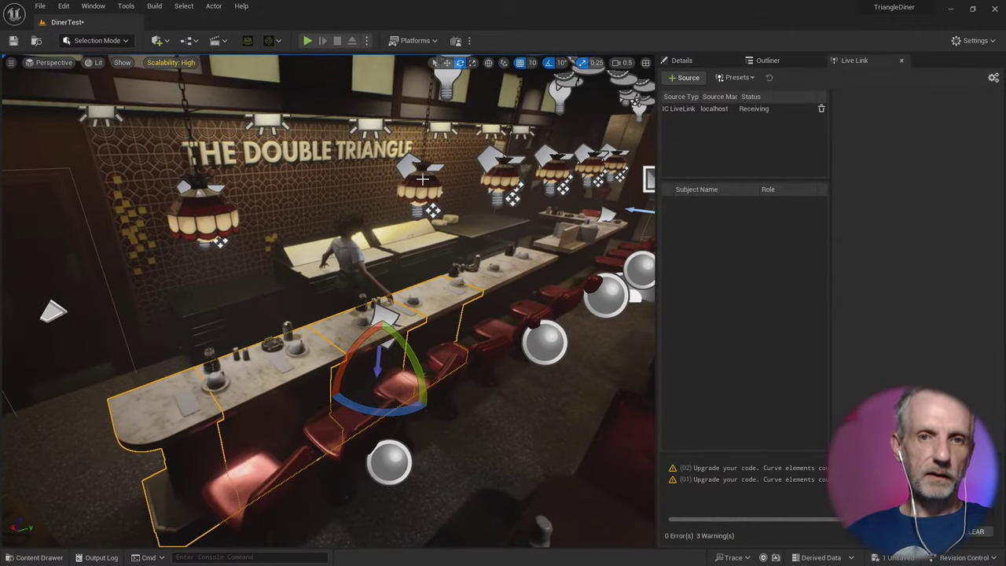
pyautogui.click(274, 41)
pyautogui.moveTo(364, 247)
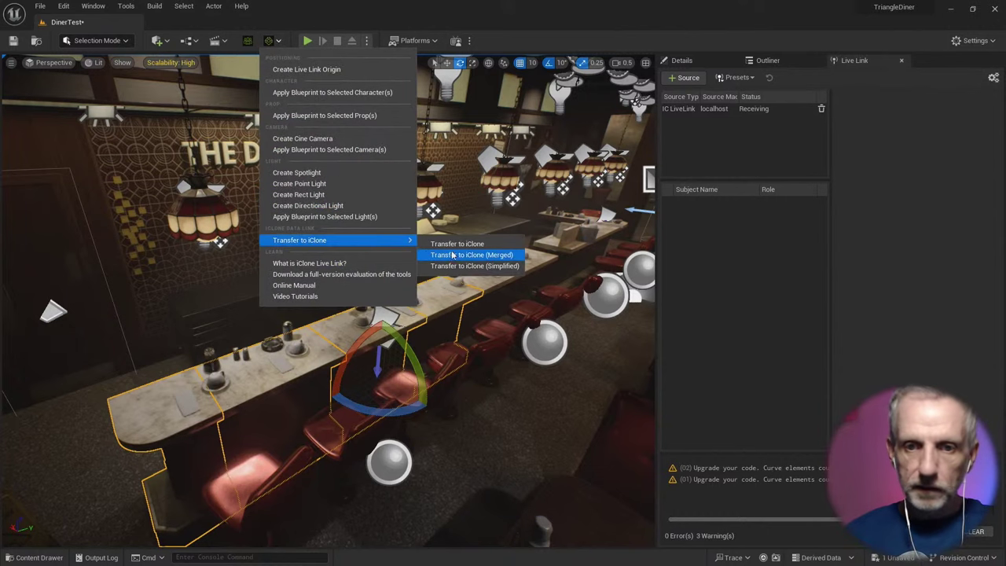
pyautogui.click(502, 255)
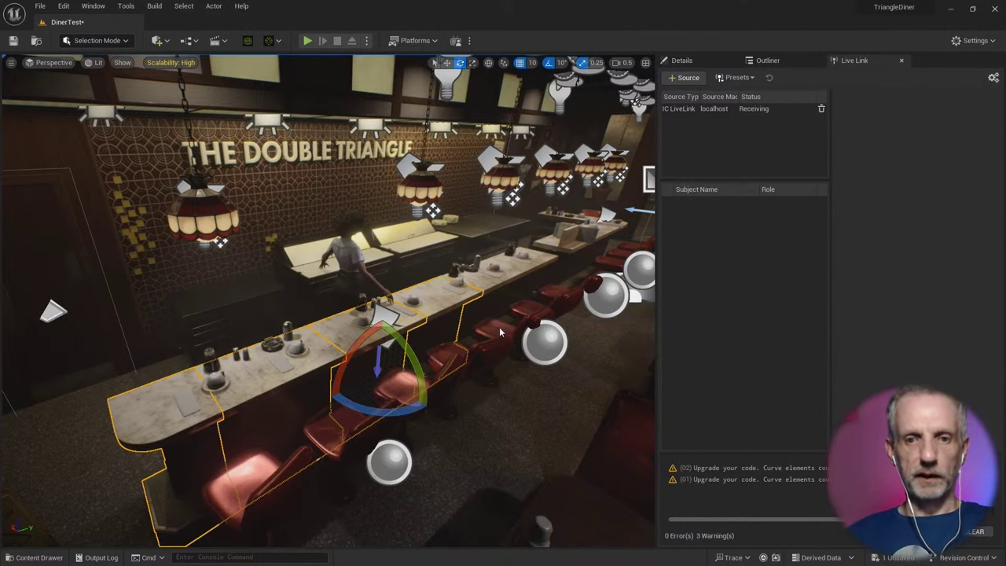
# Step: Switch to iClone and, at frame 0, move the waitress along the X axis toward the imported counter
pyautogui.hotkey('alt', 'Tab')
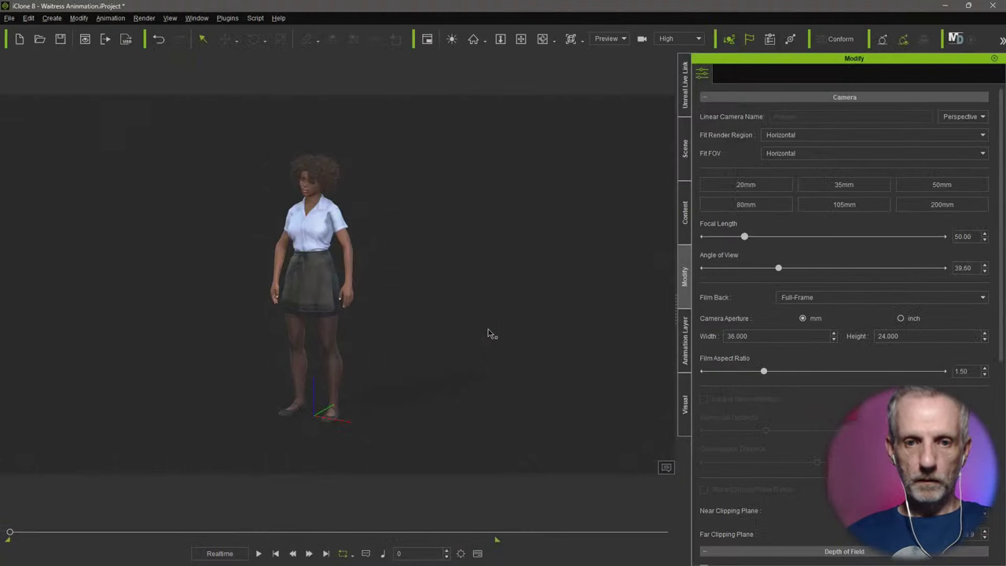
pyautogui.moveTo(522, 331); pyautogui.dragTo(776, 321, button='right')
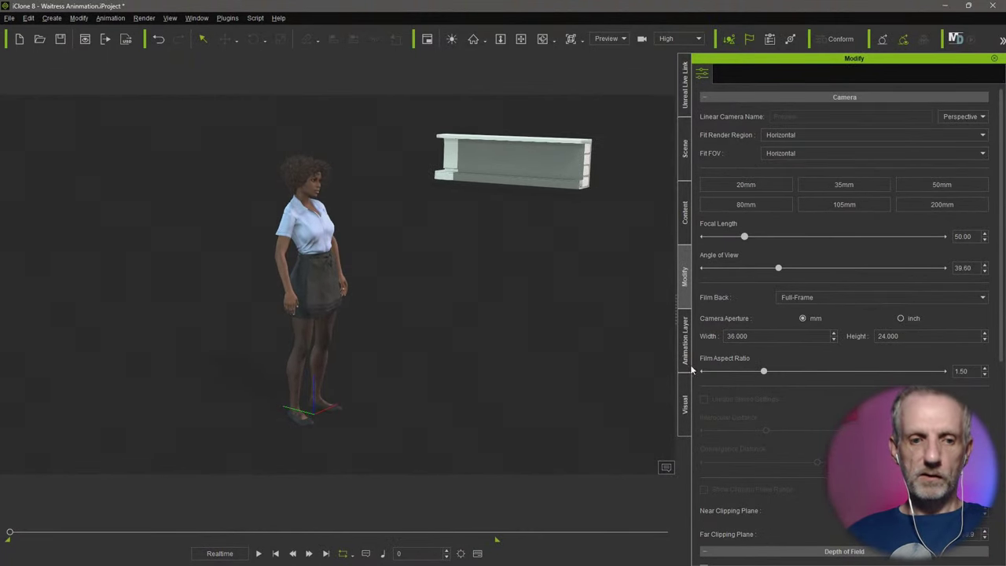
pyautogui.scroll(-5, 603, 341)
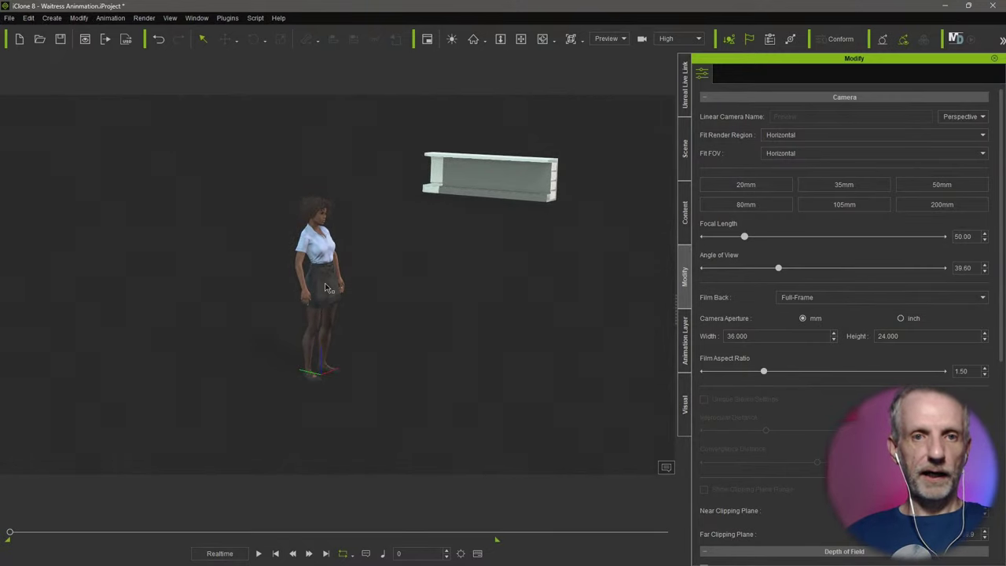
pyautogui.click(328, 256)
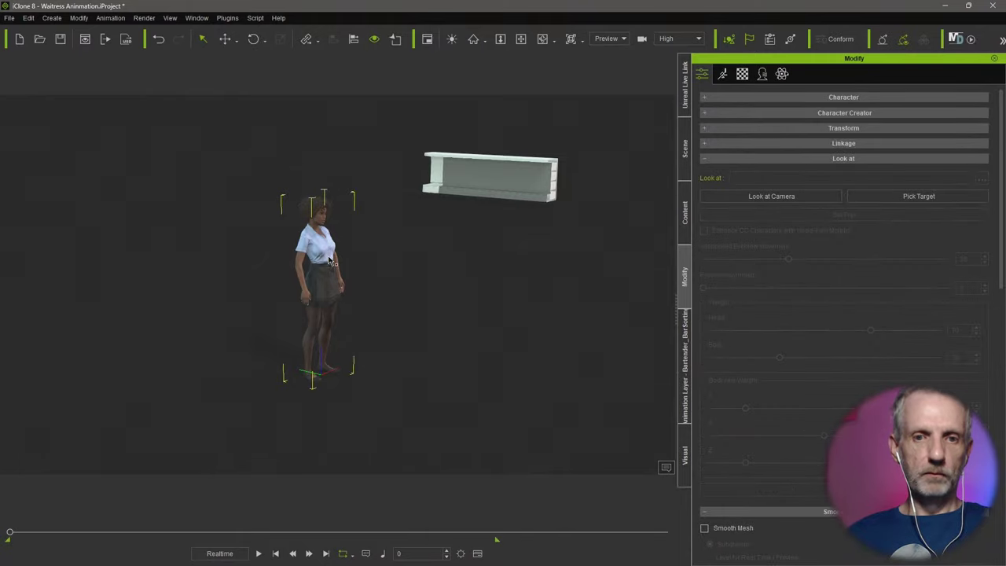
pyautogui.press('w')
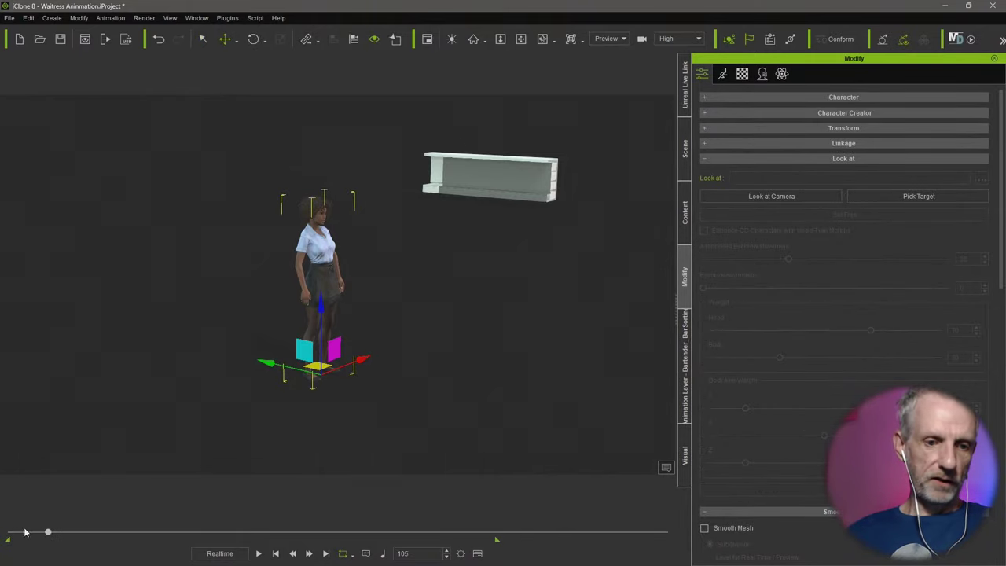
pyautogui.moveTo(24, 532); pyautogui.dragTo(1, 532)
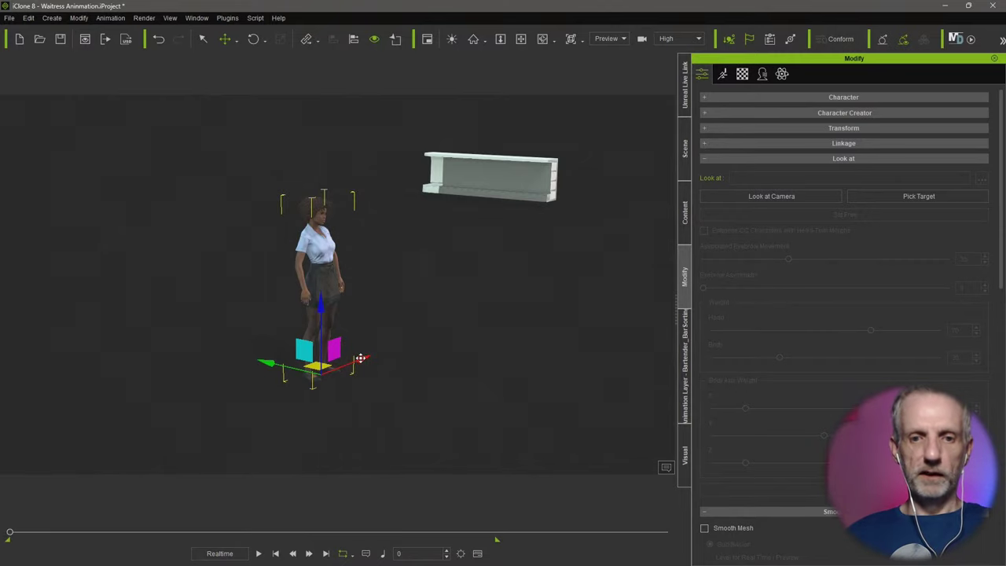
pyautogui.moveTo(373, 348); pyautogui.dragTo(465, 286)
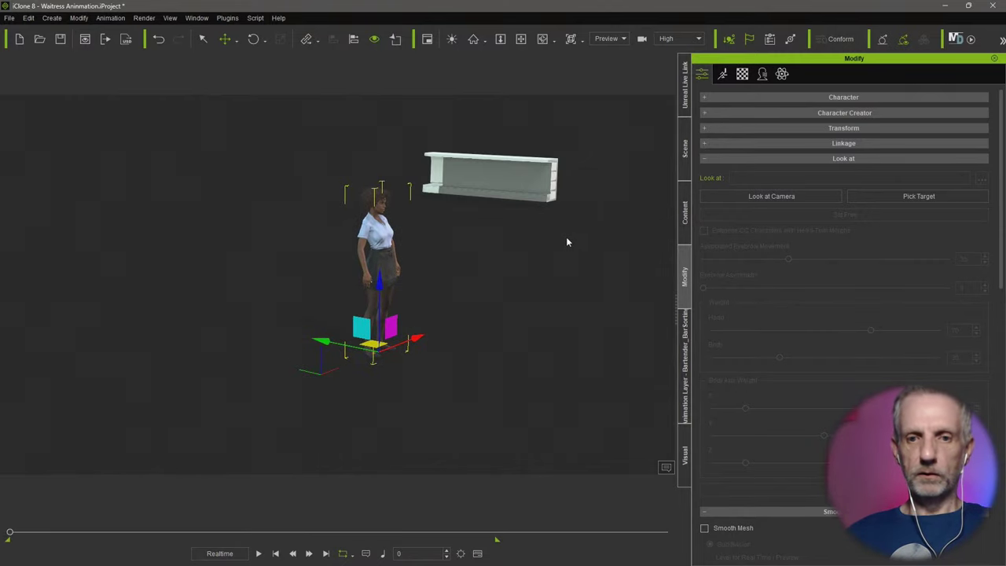
pyautogui.moveTo(567, 238); pyautogui.dragTo(595, 219)
# Step: Try to move the waitress toward the counter along two axes at once, and undo the move
pyautogui.moveTo(476, 219); pyautogui.dragTo(566, 352, button='right')
pyautogui.moveTo(509, 246); pyautogui.dragTo(354, 118, button='middle')
pyautogui.press('Home')
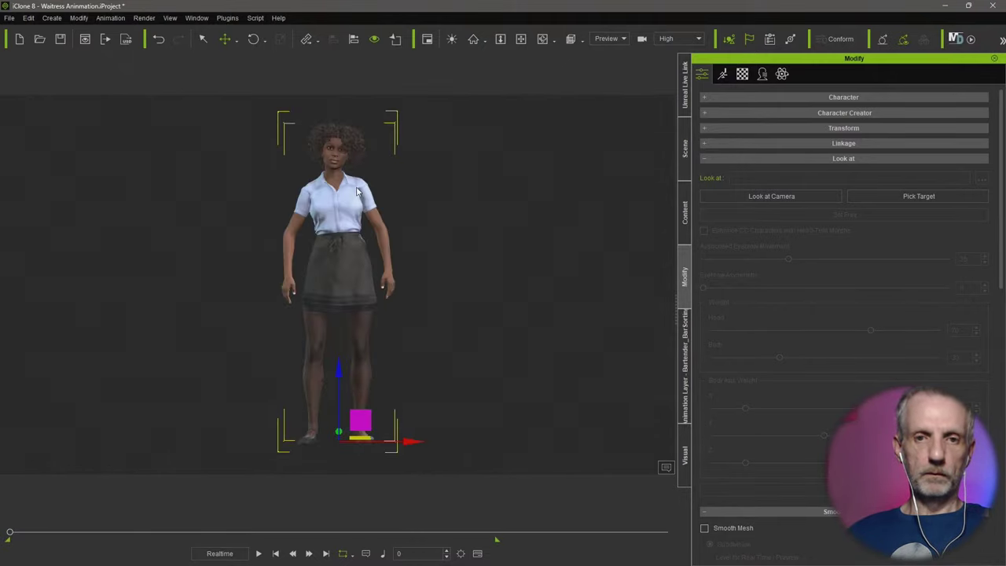
pyautogui.moveTo(437, 269); pyautogui.dragTo(567, 352, button='right')
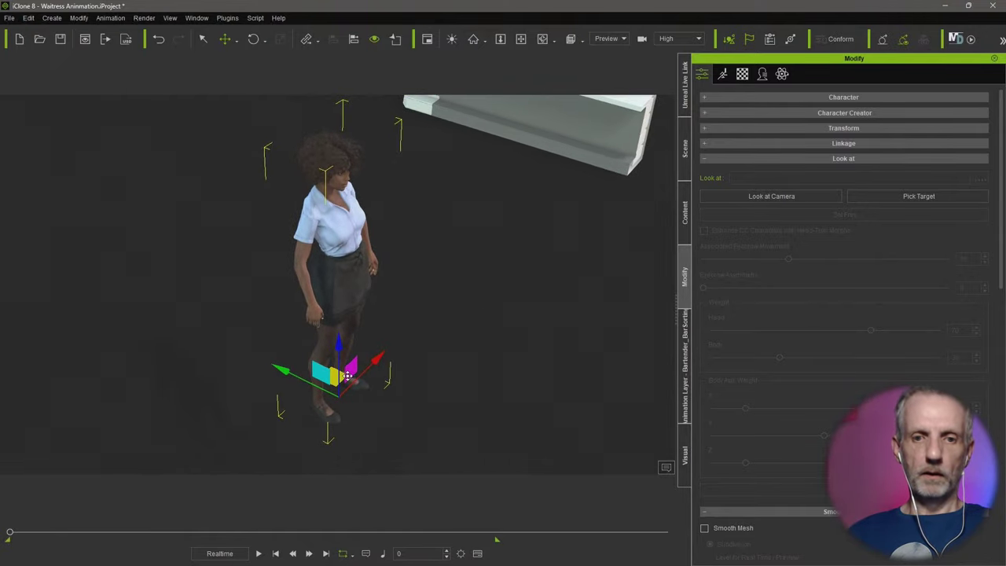
pyautogui.moveTo(338, 376); pyautogui.dragTo(475, 196)
pyautogui.hotkey('ctrl', 'z')
# Step: Bring the waitress closer to the counter along the X axis
pyautogui.moveTo(405, 242); pyautogui.dragTo(329, 210, button='right')
pyautogui.scroll(-5, 444, 261)
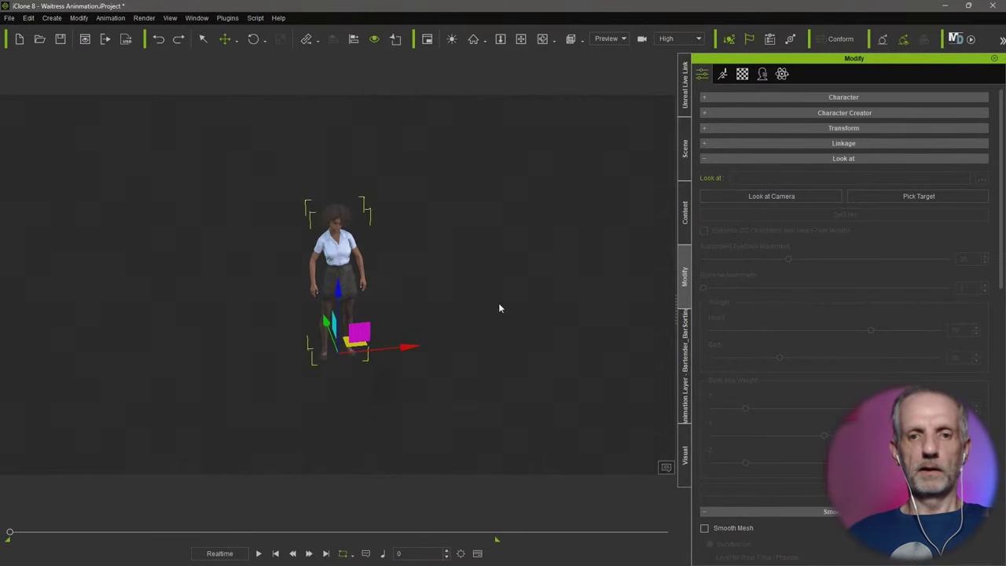
pyautogui.moveTo(367, 297); pyautogui.dragTo(274, 296, button='middle')
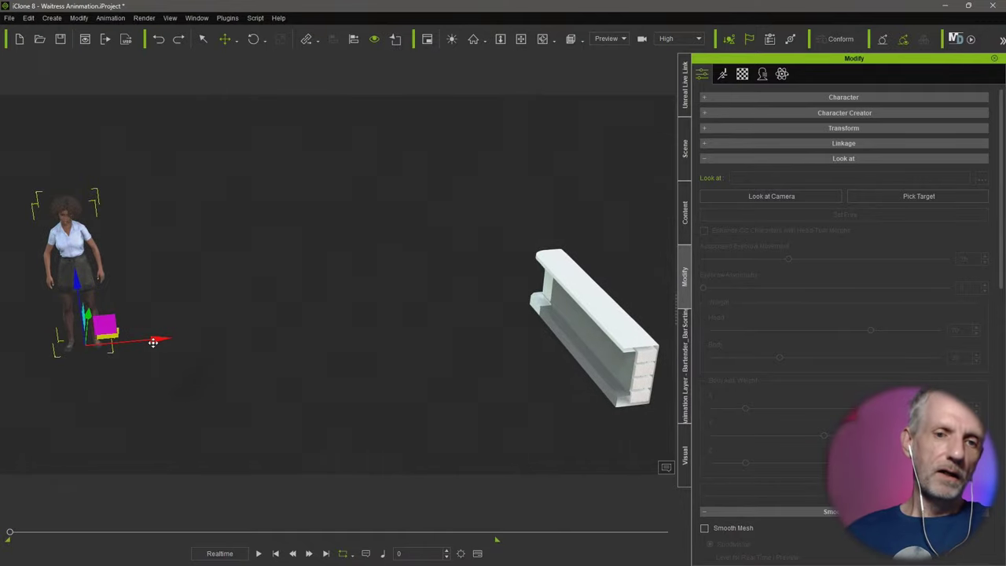
pyautogui.moveTo(248, 344); pyautogui.dragTo(500, 338)
pyautogui.moveTo(493, 338); pyautogui.dragTo(595, 330, button='right')
# Step: Check the waitress's placement in Unreal's DinerTest level, return to iClone and move her along X to the counter's shelf side
pyautogui.hotkey('alt', 'Tab')
pyautogui.moveTo(438, 330); pyautogui.dragTo(334, 330, button='right')
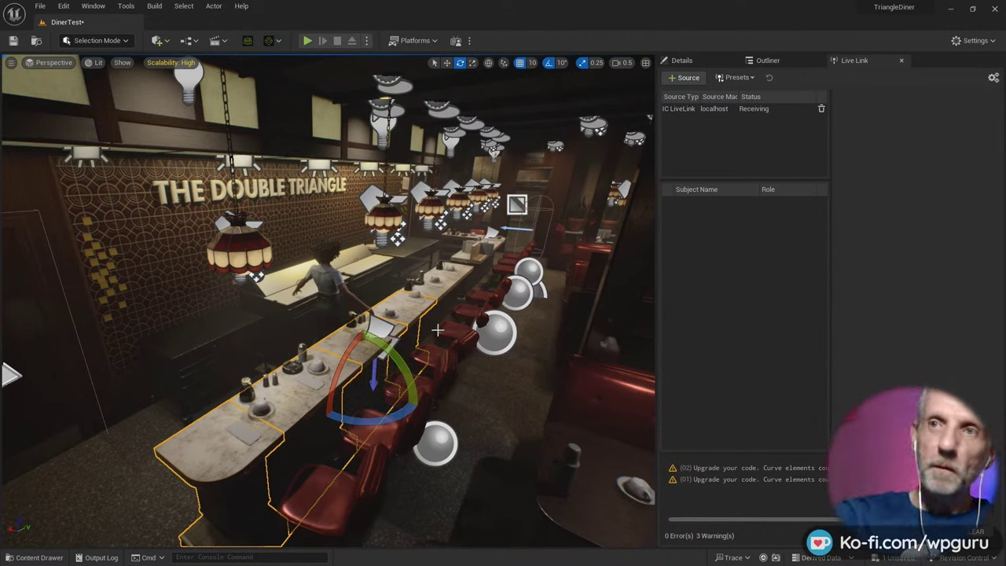
pyautogui.hotkey('alt', 'Tab')
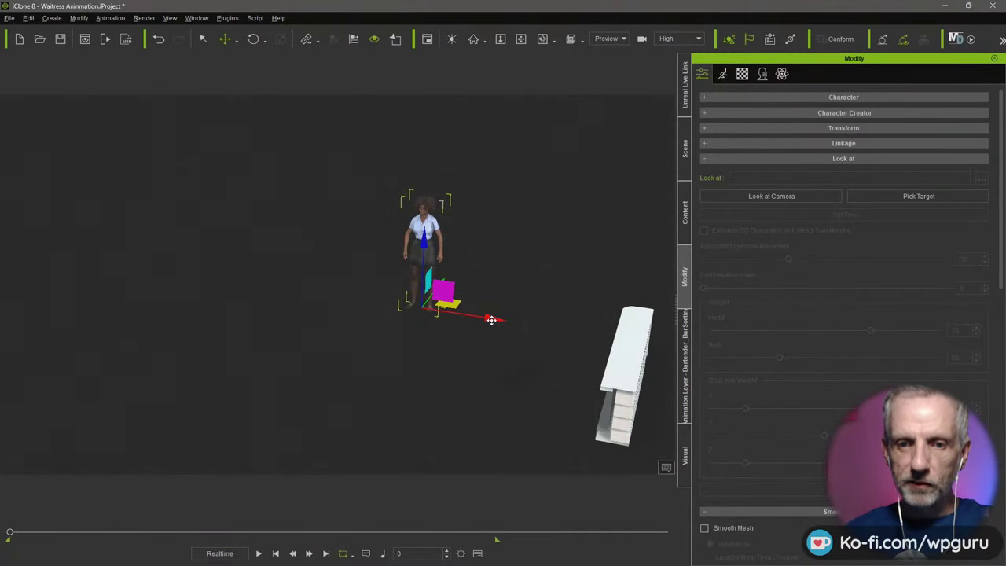
pyautogui.moveTo(491, 320); pyautogui.dragTo(748, 345)
pyautogui.moveTo(440, 306); pyautogui.dragTo(558, 312, button='right')
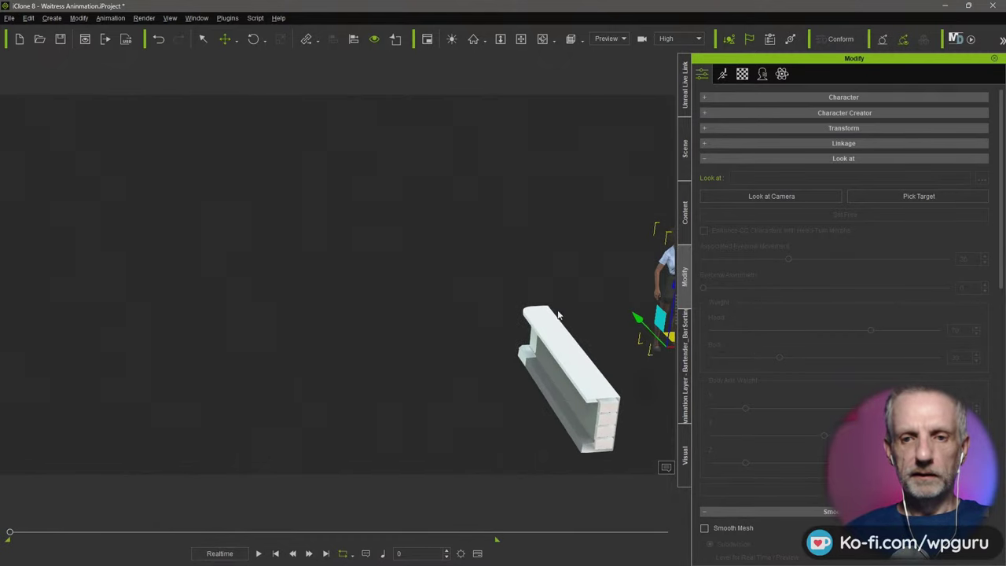
# Step: Lower the waitress along the vertical axis until her feet are level with the base of the counter
pyautogui.scroll(-1, 571, 317)
pyautogui.scroll(2, 571, 316)
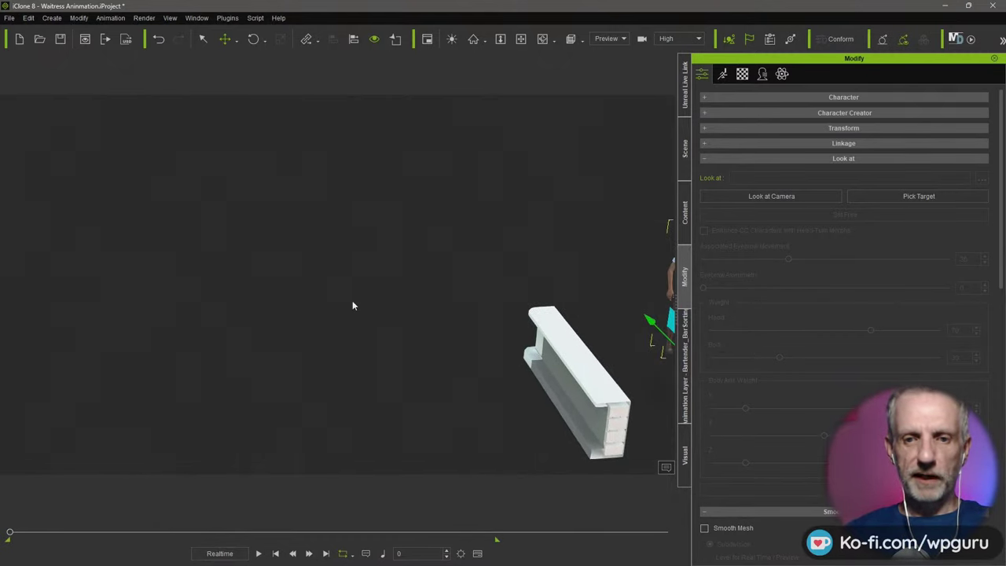
pyautogui.moveTo(353, 301); pyautogui.dragTo(227, 268, button='middle')
pyautogui.moveTo(294, 295); pyautogui.dragTo(254, 182, button='right')
pyautogui.scroll(-3, 268, 218)
pyautogui.moveTo(249, 255); pyautogui.dragTo(241, 201, button='middle')
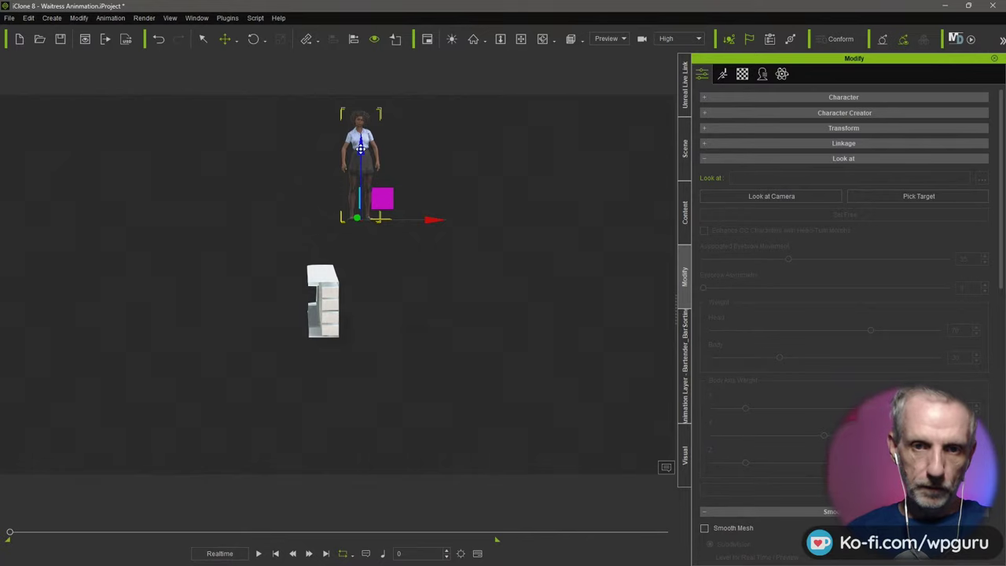
pyautogui.moveTo(360, 148); pyautogui.dragTo(375, 266)
pyautogui.press('Home')
pyautogui.moveTo(422, 278)
pyautogui.mouseDown(button='right')
pyautogui.moveTo(440, 264)
pyautogui.moveTo(434, 272)
pyautogui.mouseUp(button='right')
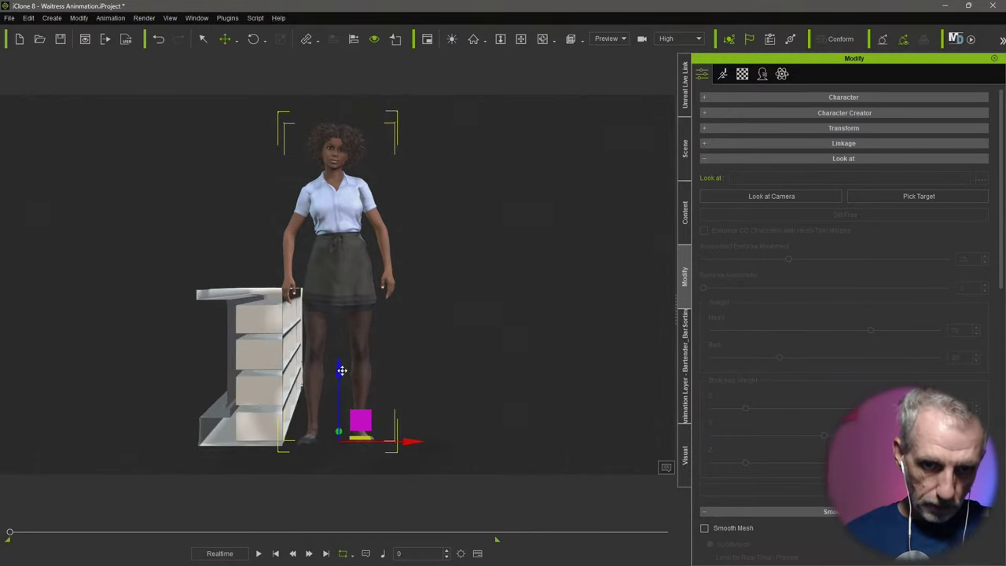
pyautogui.moveTo(337, 372); pyautogui.dragTo(336, 377)
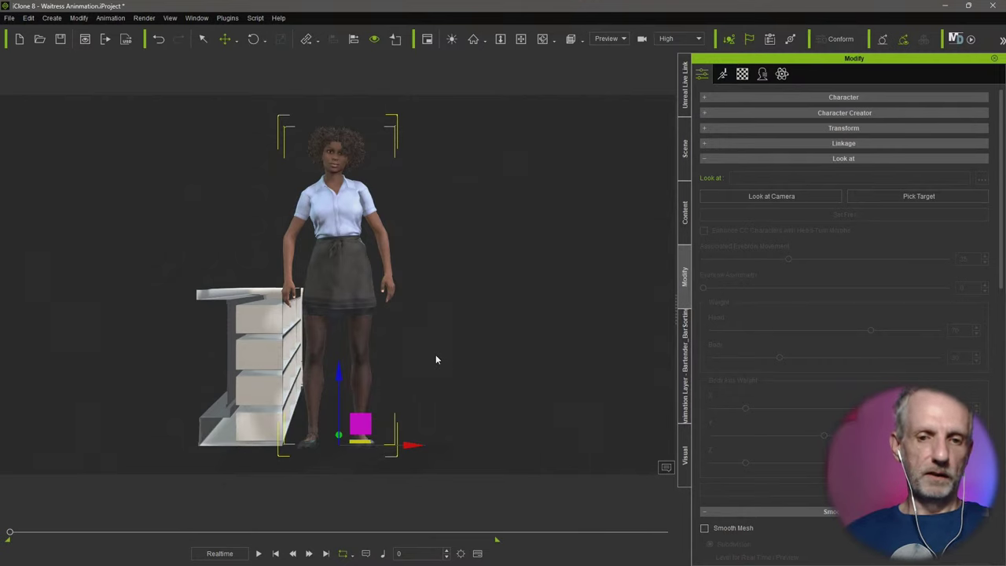
# Step: Rotate the waitress about the vertical axis until she faces the counter
pyautogui.moveTo(436, 356); pyautogui.dragTo(341, 452, button='right')
pyautogui.press('e')
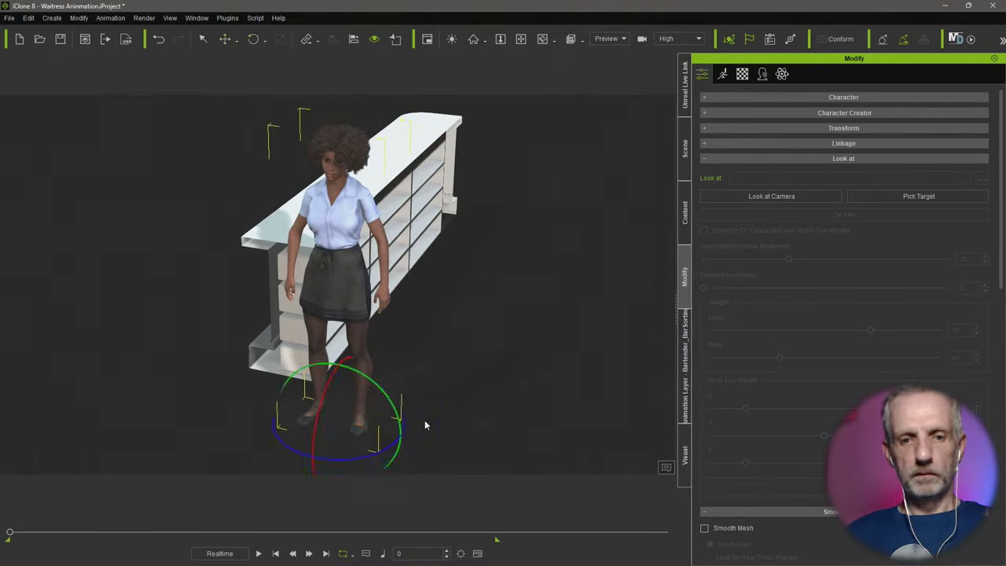
pyautogui.moveTo(368, 455); pyautogui.dragTo(315, 465)
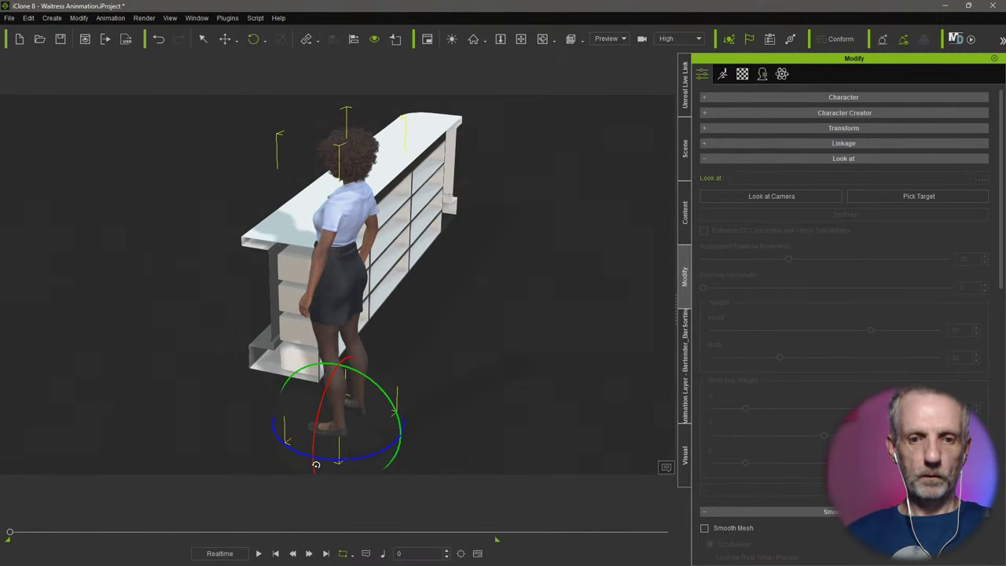
# Step: Move the waitress along the Y axis until she stands behind the rounded end of the counter
pyautogui.moveTo(303, 366); pyautogui.dragTo(497, 392, button='right')
pyautogui.press('w')
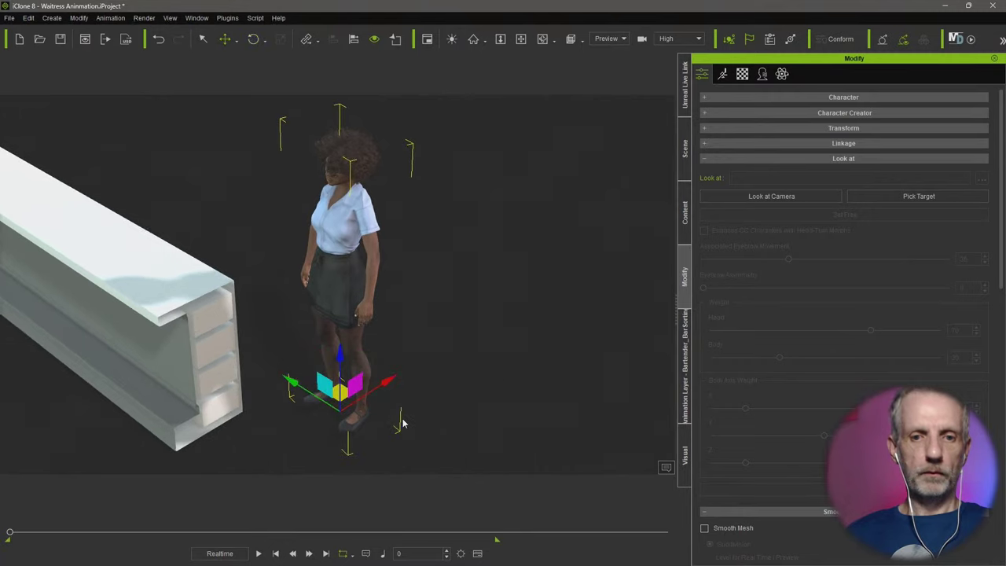
pyautogui.moveTo(287, 380); pyautogui.dragTo(92, 268)
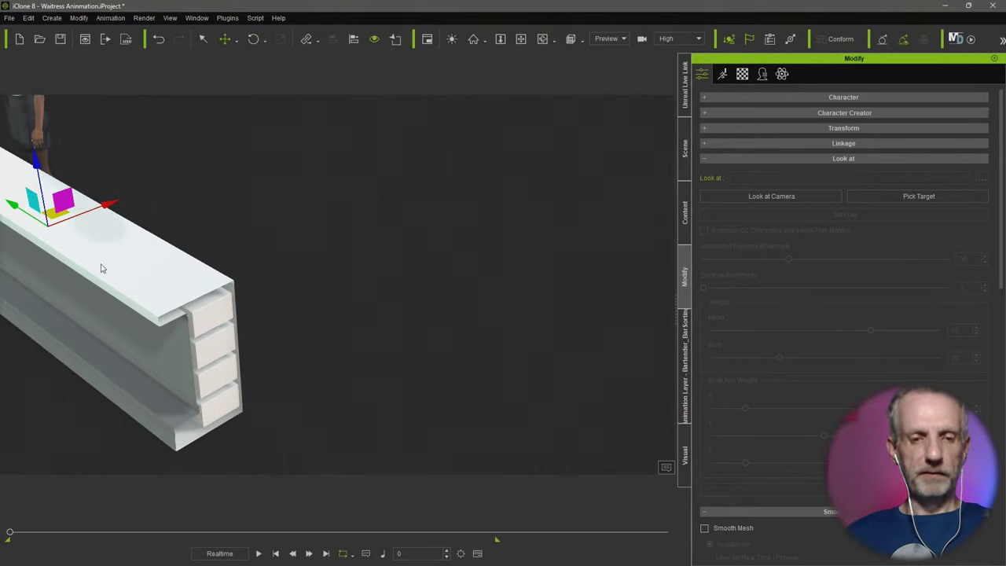
pyautogui.press('f')
pyautogui.moveTo(162, 296); pyautogui.dragTo(443, 368, button='right')
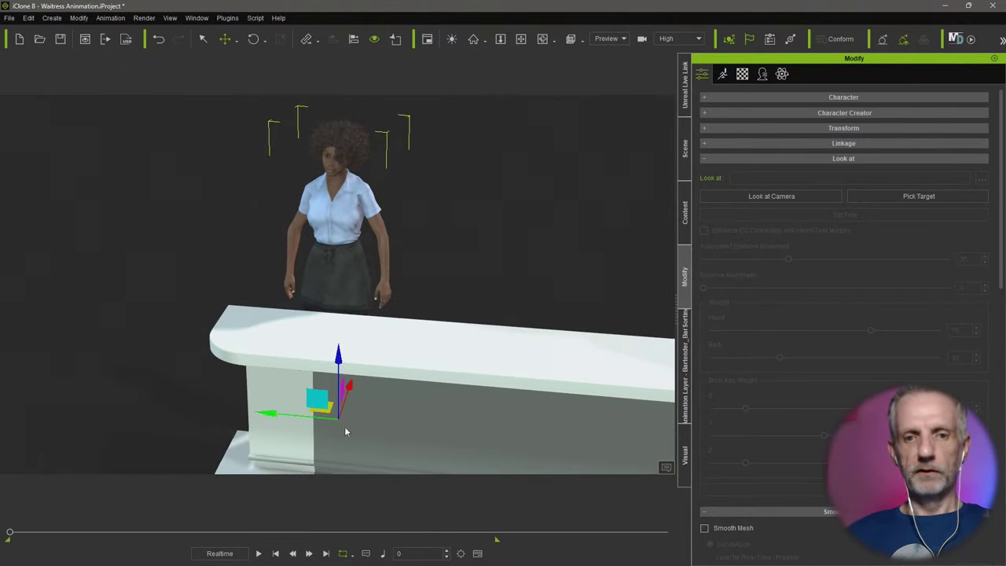
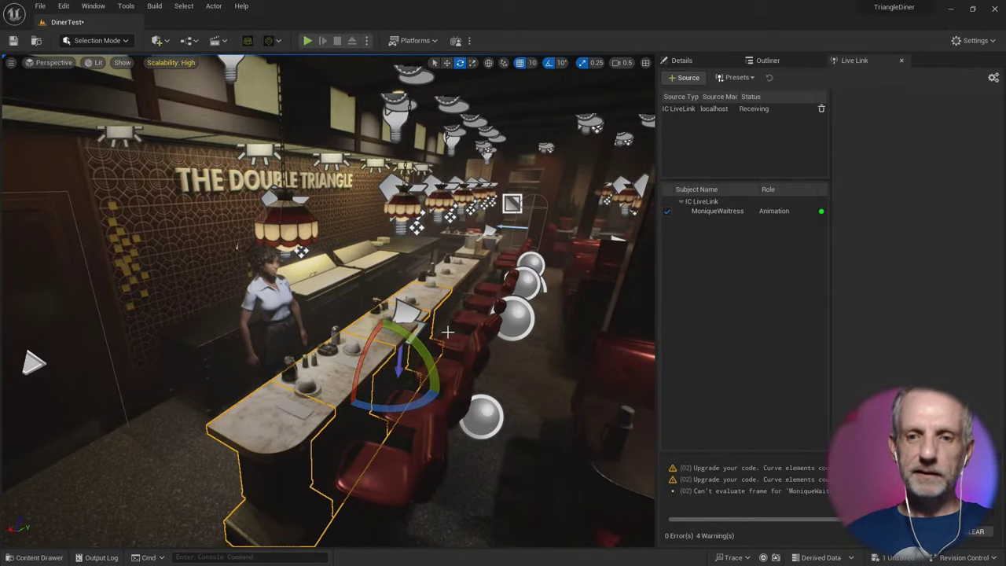
# Step: Play the waitress's animation in iClone and examine from several angles in Unreal's DinerTest level how she moves behind the counter
pyautogui.moveTo(447, 329)
pyautogui.mouseDown(button='middle')
pyautogui.moveTo(449, 302)
pyautogui.moveTo(447, 324)
pyautogui.mouseUp(button='middle')
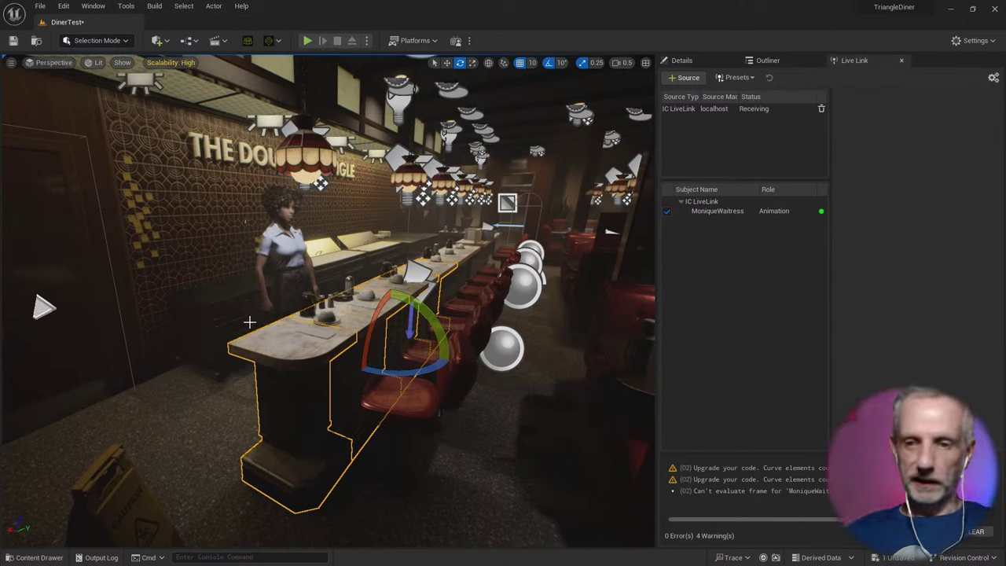
pyautogui.hotkey('alt', 'Tab')
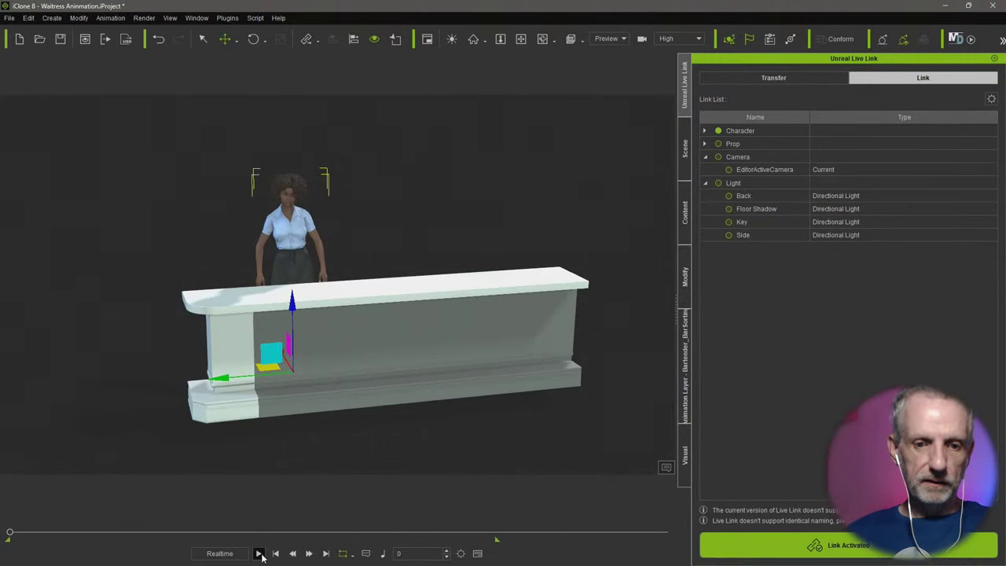
pyautogui.click(260, 553)
pyautogui.hotkey('alt', 'Tab')
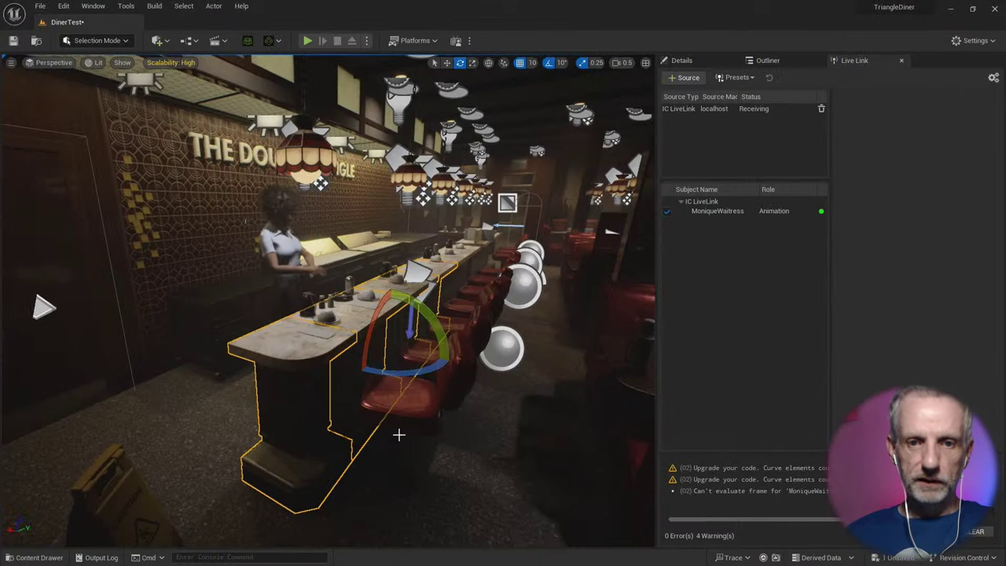
pyautogui.keyDown('alt'); pyautogui.moveTo(321, 370); pyautogui.dragTo(432, 346); pyautogui.keyUp('alt')
pyautogui.keyDown('alt'); pyautogui.moveTo(371, 373); pyautogui.dragTo(371, 377); pyautogui.keyUp('alt')
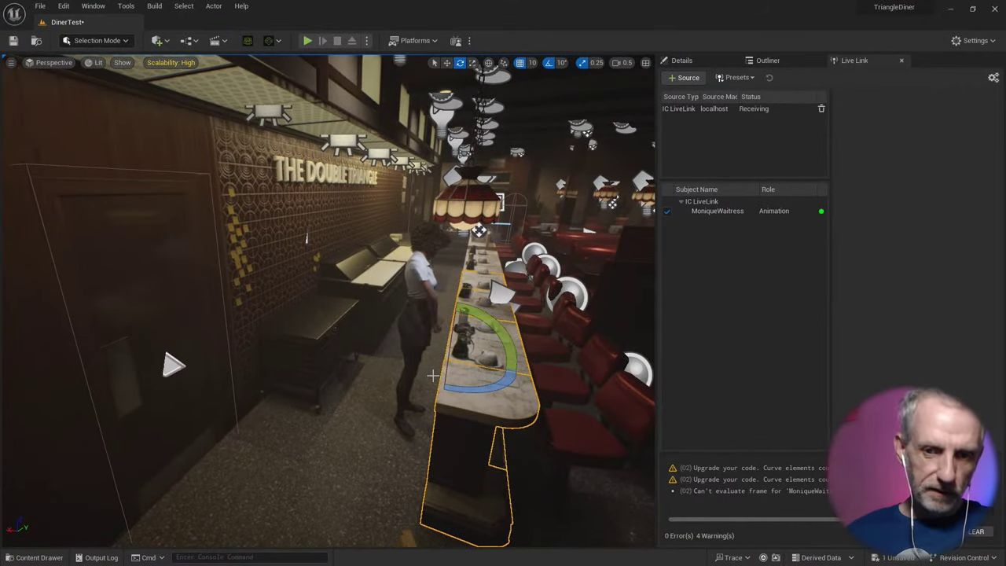
pyautogui.keyDown('alt'); pyautogui.moveTo(460, 376); pyautogui.dragTo(393, 372); pyautogui.keyUp('alt')
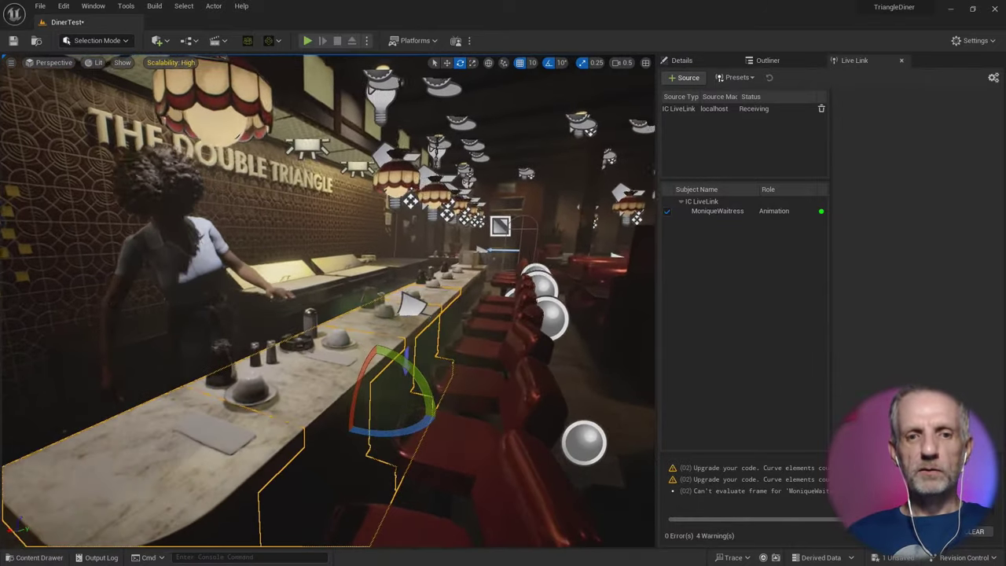
pyautogui.moveTo(393, 372); pyautogui.dragTo(300, 358, button='right')
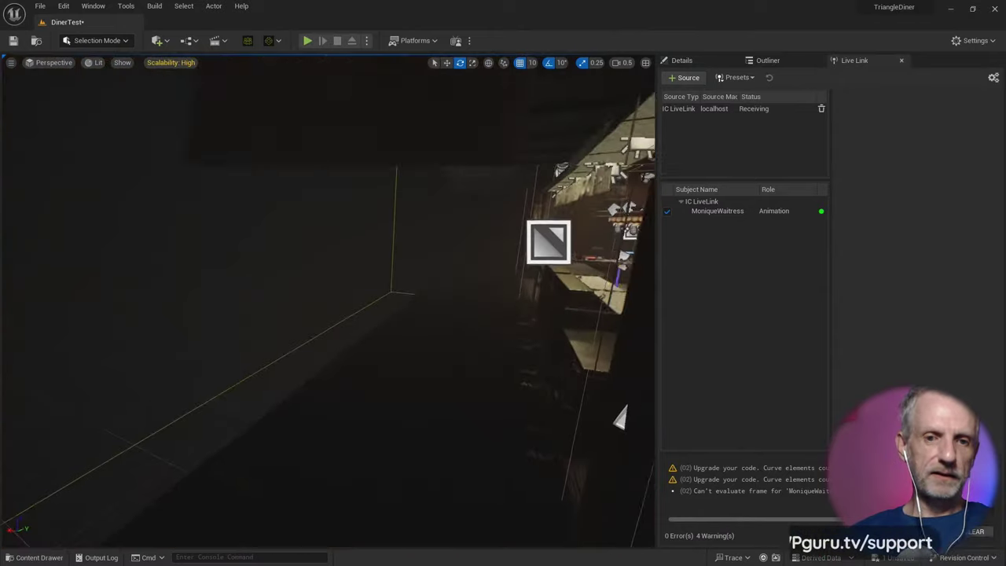
pyautogui.moveTo(620, 417); pyautogui.dragTo(220, 369, button='right')
pyautogui.press('f')
pyautogui.keyDown('alt'); pyautogui.moveTo(309, 363); pyautogui.dragTo(456, 390); pyautogui.keyUp('alt')
pyautogui.keyDown('alt'); pyautogui.moveTo(352, 274); pyautogui.dragTo(198, 288); pyautogui.keyUp('alt')
# Step: Return to iClone, deactivate the Unreal Live Link, and stop the animation and rewind it to frame 0
pyautogui.hotkey('alt', 'Tab')
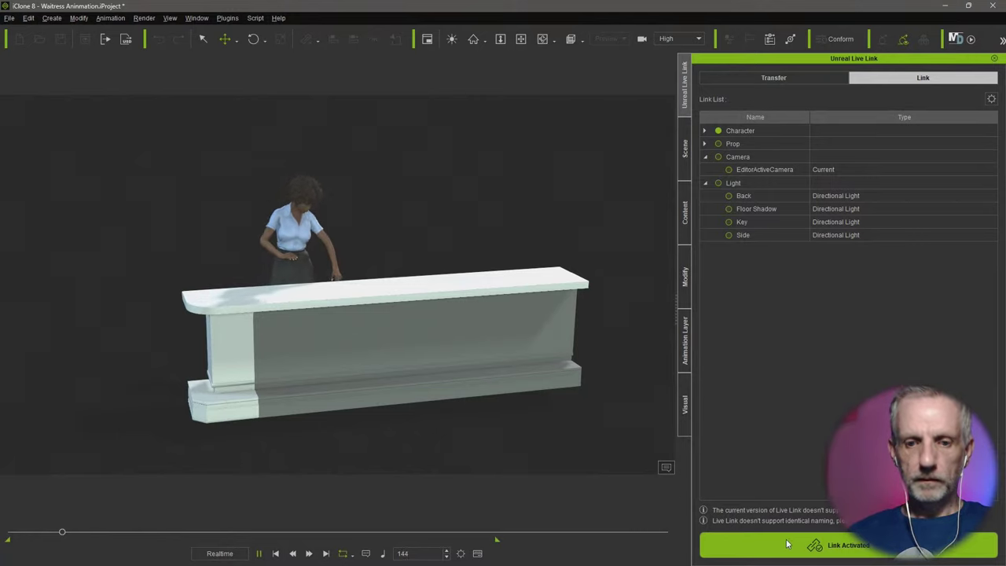
pyautogui.click(790, 544)
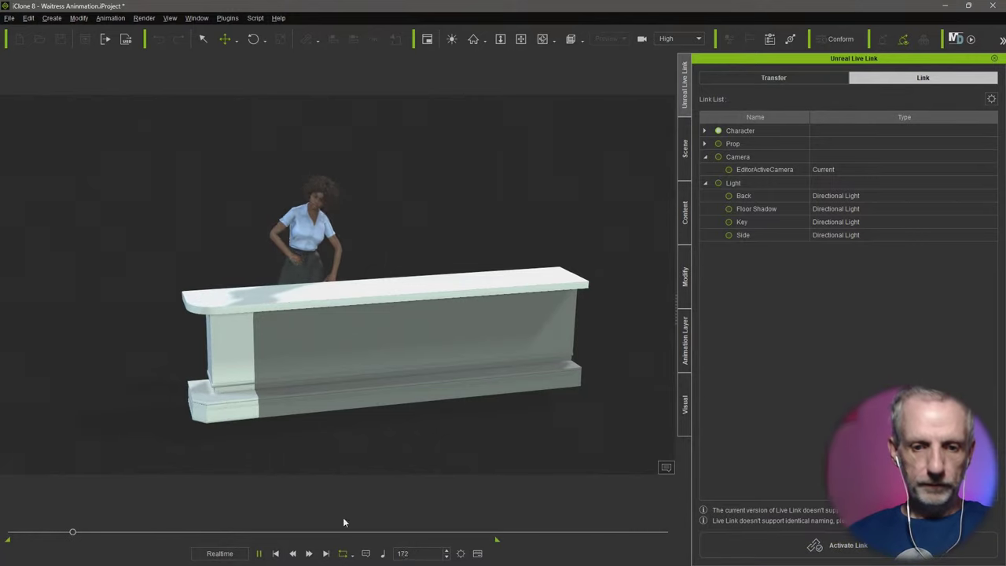
pyautogui.press('space')
pyautogui.click(275, 554)
# Step: Move the waitress closer to the counter and away from its rounded end, and reactivate the Unreal Live Link
pyautogui.moveTo(189, 425); pyautogui.dragTo(511, 442, button='right')
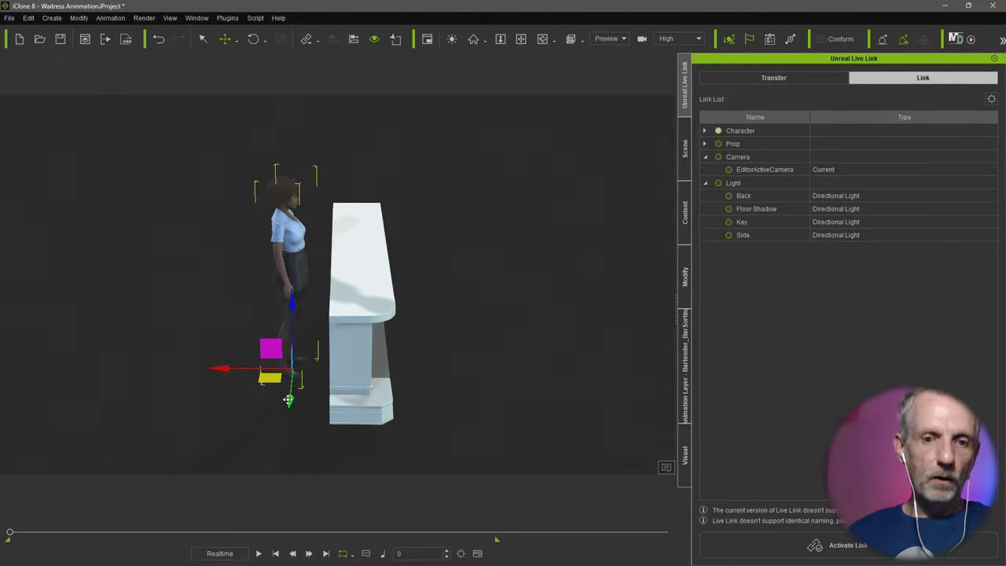
pyautogui.moveTo(291, 369); pyautogui.dragTo(293, 363)
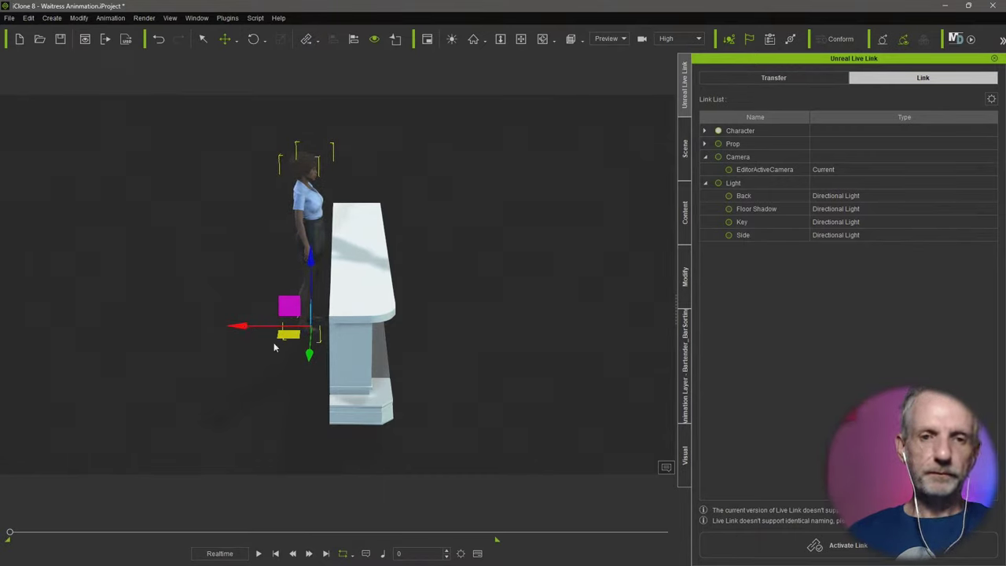
pyautogui.click(804, 543)
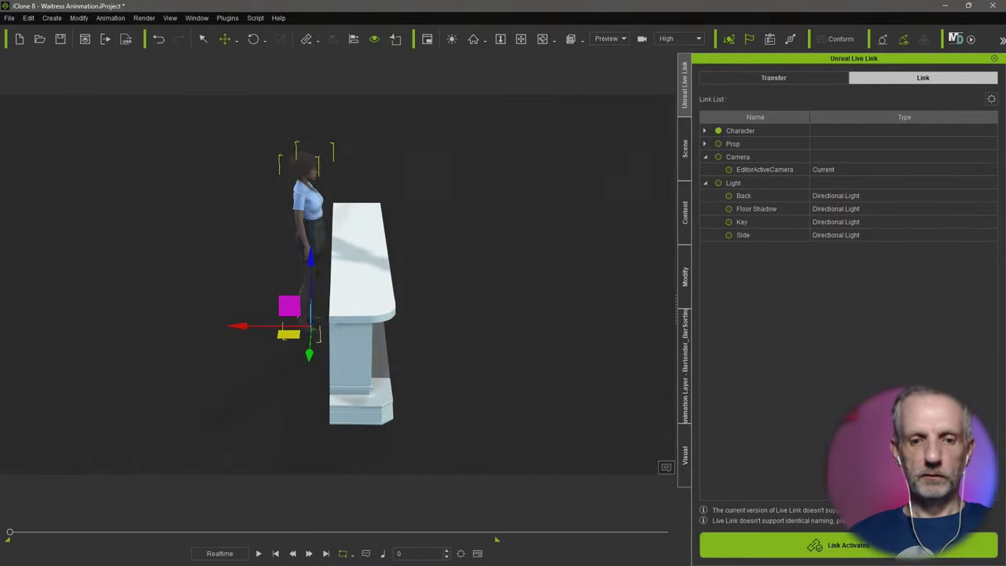
# Step: Play the animation again and check in Unreal how the repositioned waitress moves against the counter and the rest of the diner
pyautogui.click(257, 554)
pyautogui.hotkey('alt', 'Tab')
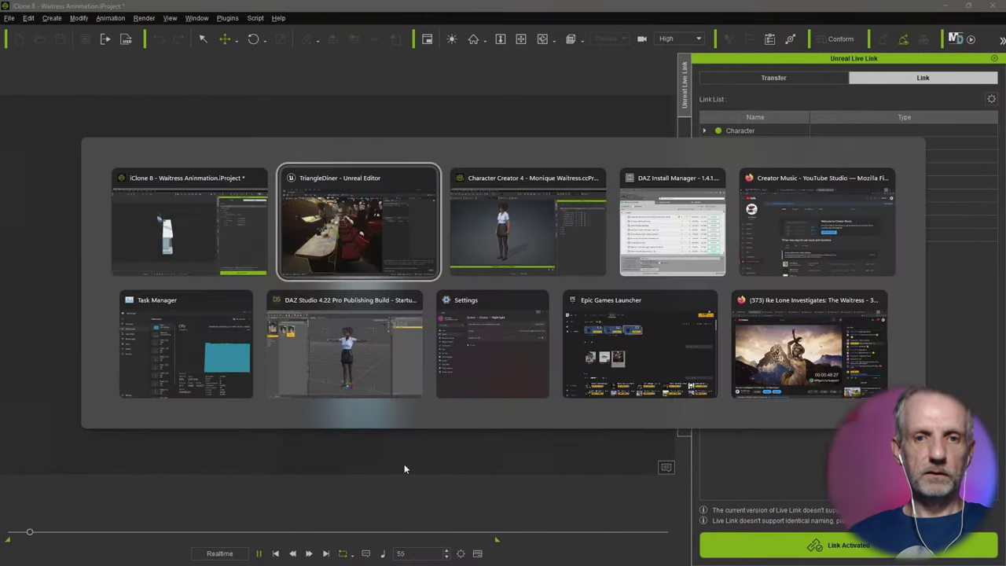
pyautogui.moveTo(405, 383); pyautogui.dragTo(324, 349, button='right')
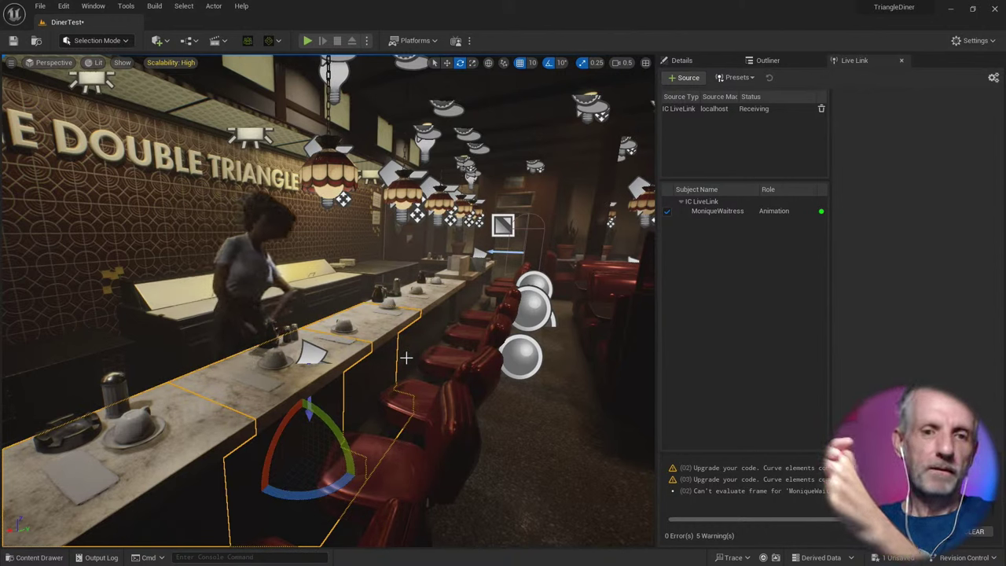
pyautogui.moveTo(348, 359); pyautogui.dragTo(465, 362, button='right')
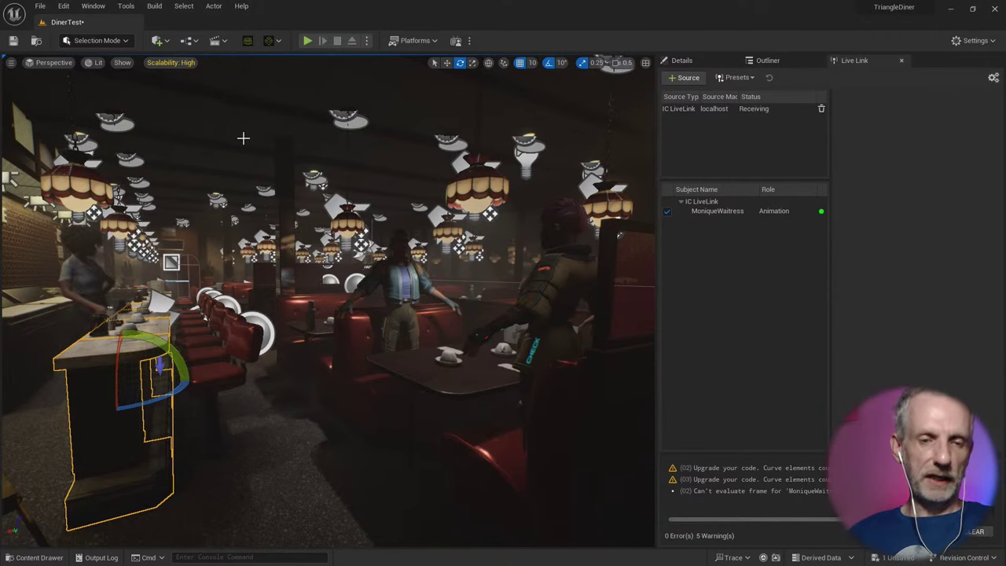
# Step: Switch to iClone, stop the playback and rewind the animation to its first frame
pyautogui.hotkey('alt', 'Tab')
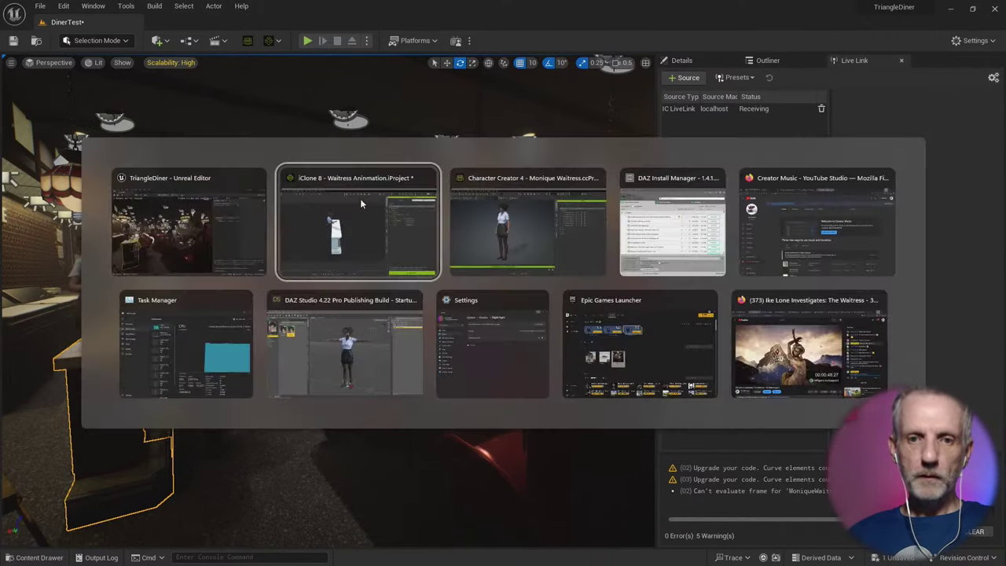
pyautogui.click(259, 555)
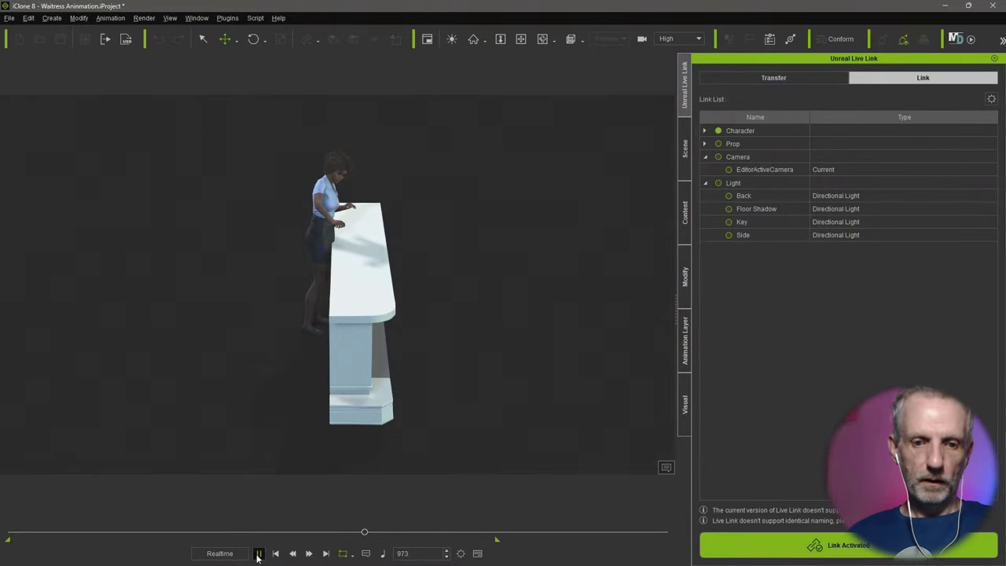
pyautogui.click(275, 554)
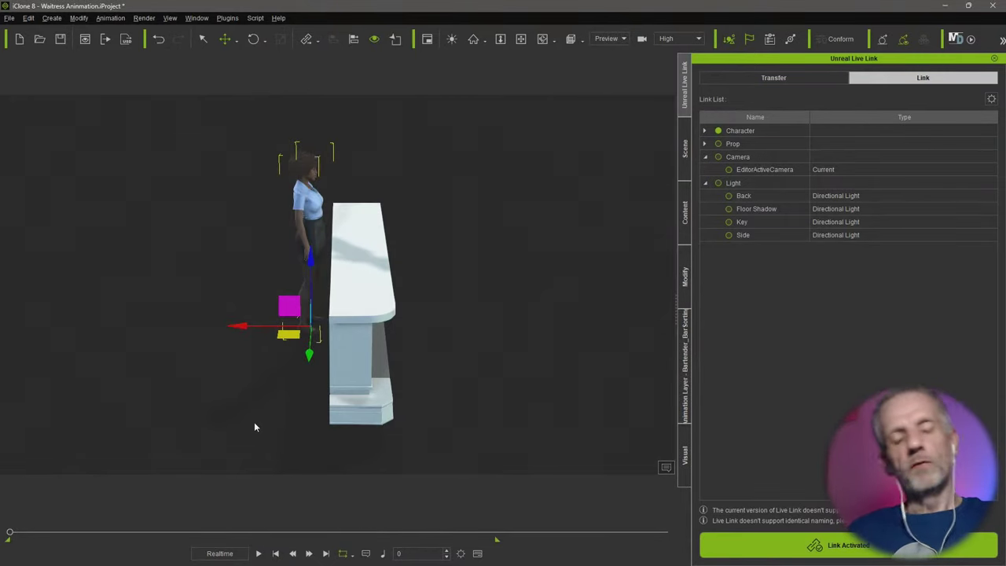
# Step: Switch to Unreal and look over the DinerTest level, covering the waitress at the counter and the characters at the booth
pyautogui.hotkey('alt', 'Tab')
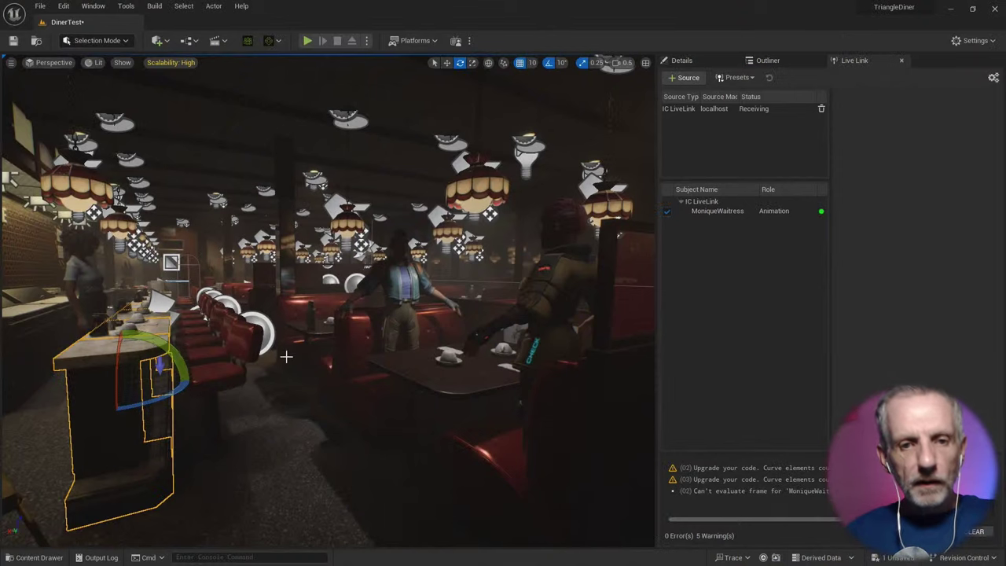
pyautogui.press('w')
pyautogui.moveTo(330, 302); pyautogui.dragTo(353, 349, button='right')
pyautogui.press('d')
pyautogui.press('e')
pyautogui.press('d')
pyautogui.press('w')
pyautogui.press('s')
pyautogui.moveTo(328, 302); pyautogui.dragTo(285, 264, button='right')
pyautogui.press('w')
pyautogui.press('e')
pyautogui.press('q')
pyautogui.press('s')
pyautogui.press('d')
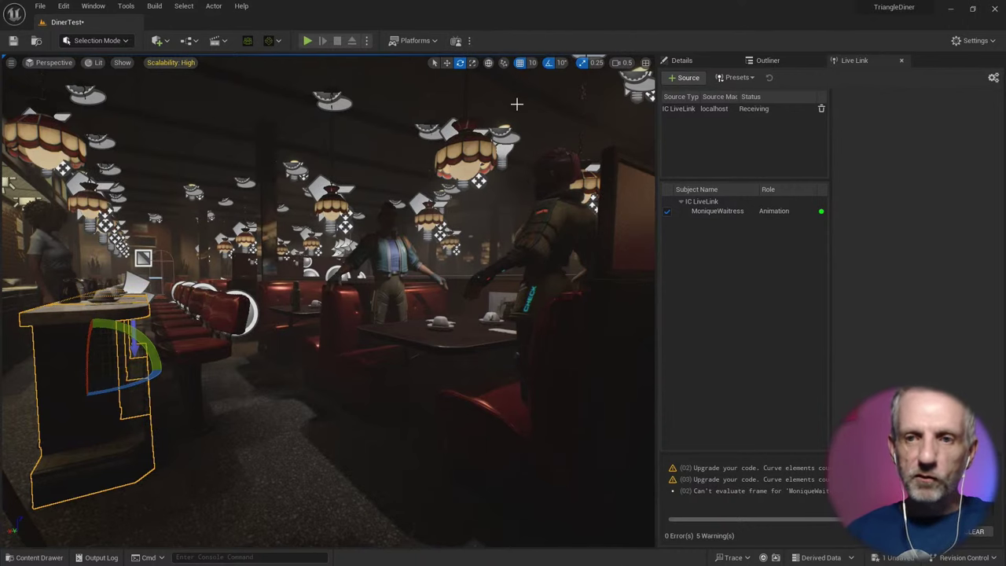
# Step: Open NewMediaProfile from the Cinematics folder and set its Live Link timecode provider's subject key to MoniqueWaitress
pyautogui.hotkey('ctrl', 'space')
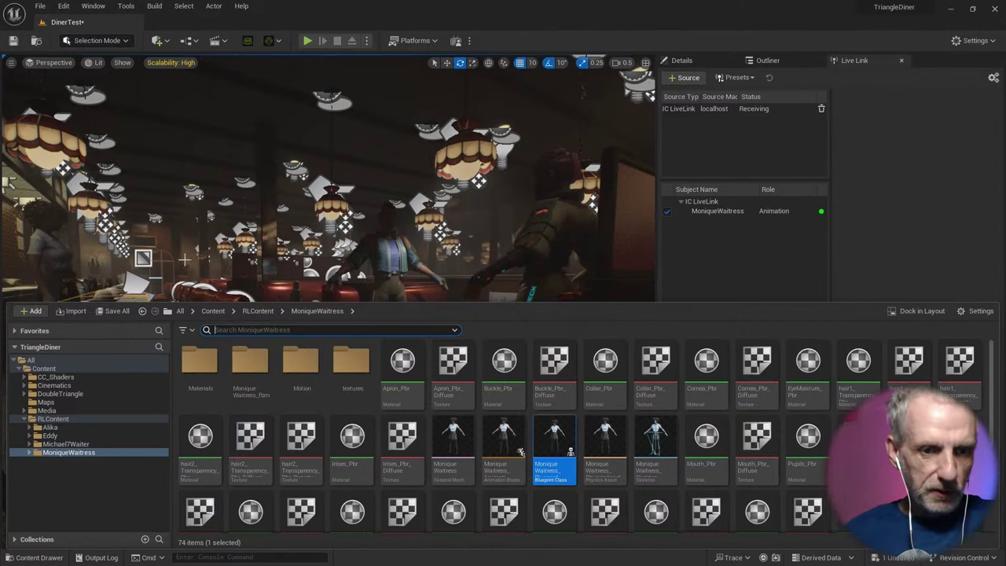
pyautogui.click(110, 388)
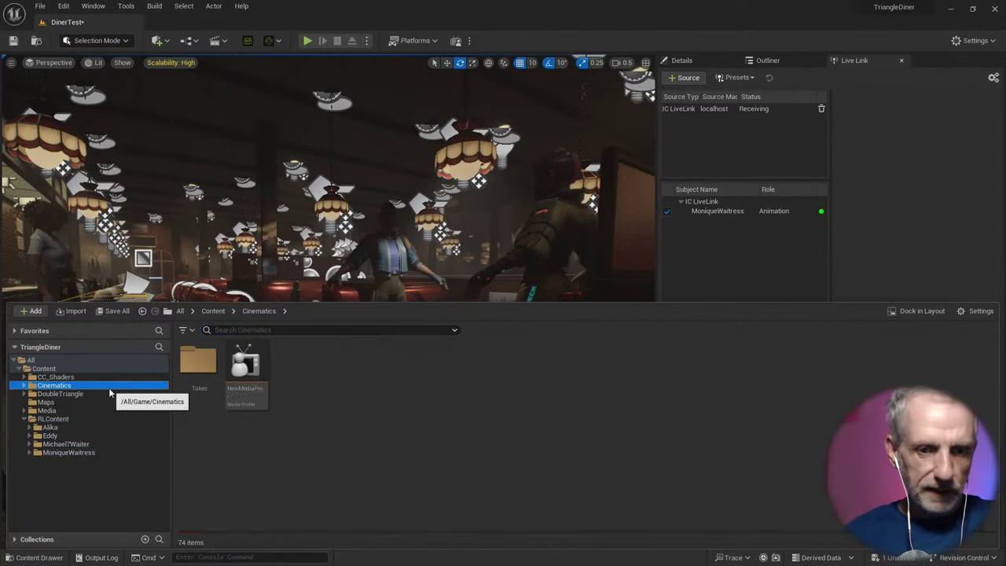
pyautogui.doubleClick(245, 364)
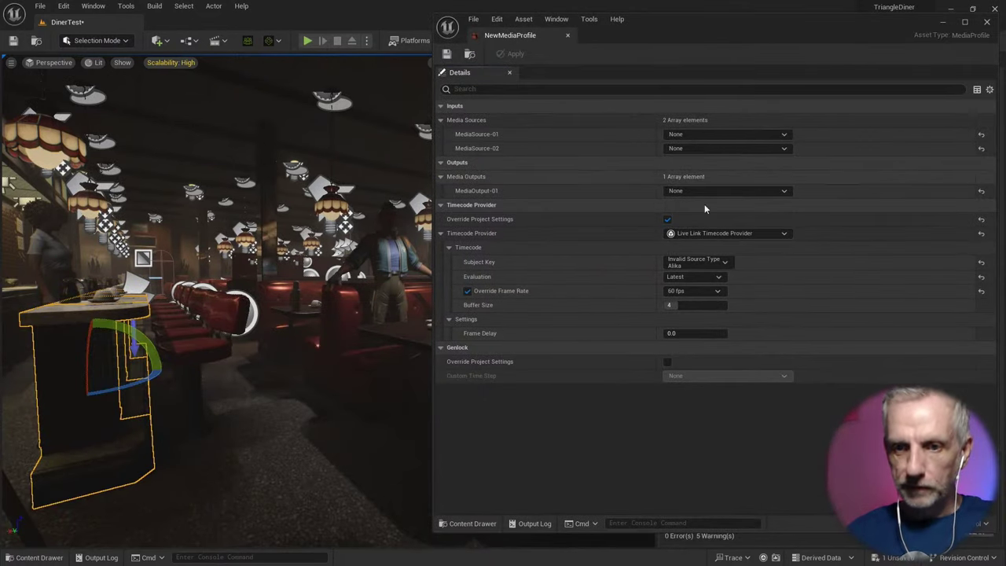
pyautogui.click(727, 263)
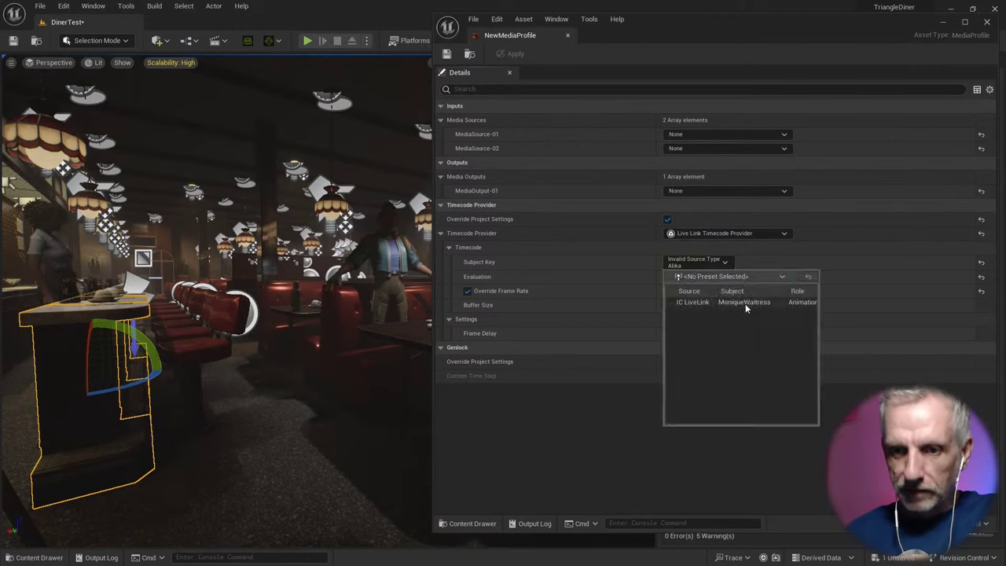
pyautogui.click(744, 303)
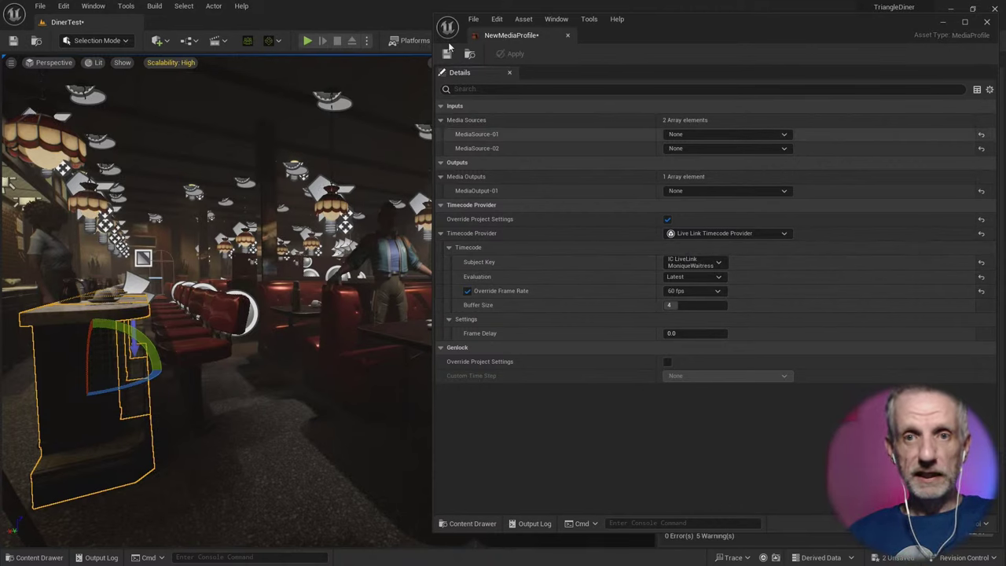
pyautogui.click(942, 21)
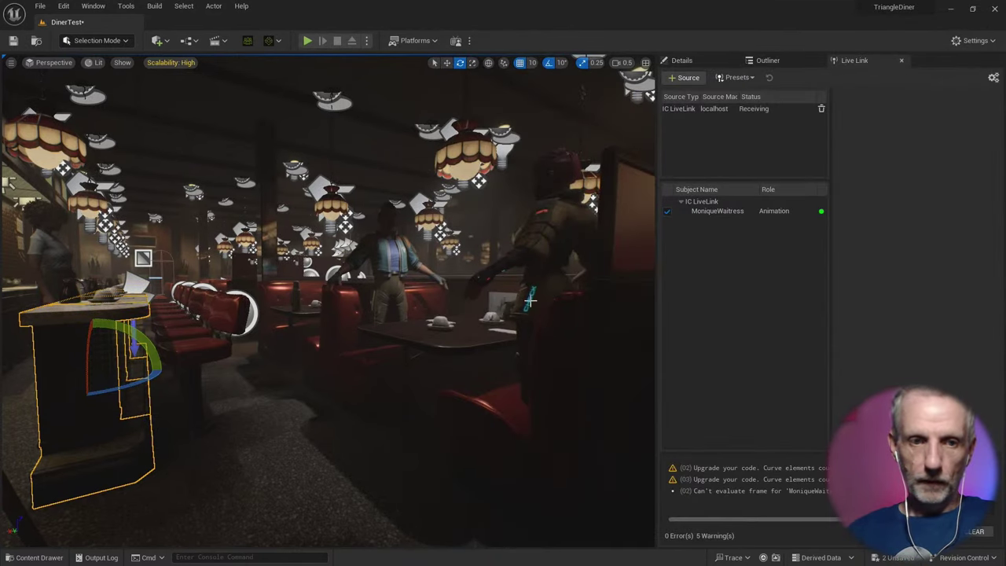
# Step: Bring the waitress behind the counter into view and open the Take Recorder
pyautogui.moveTo(378, 345); pyautogui.dragTo(187, 382, button='right')
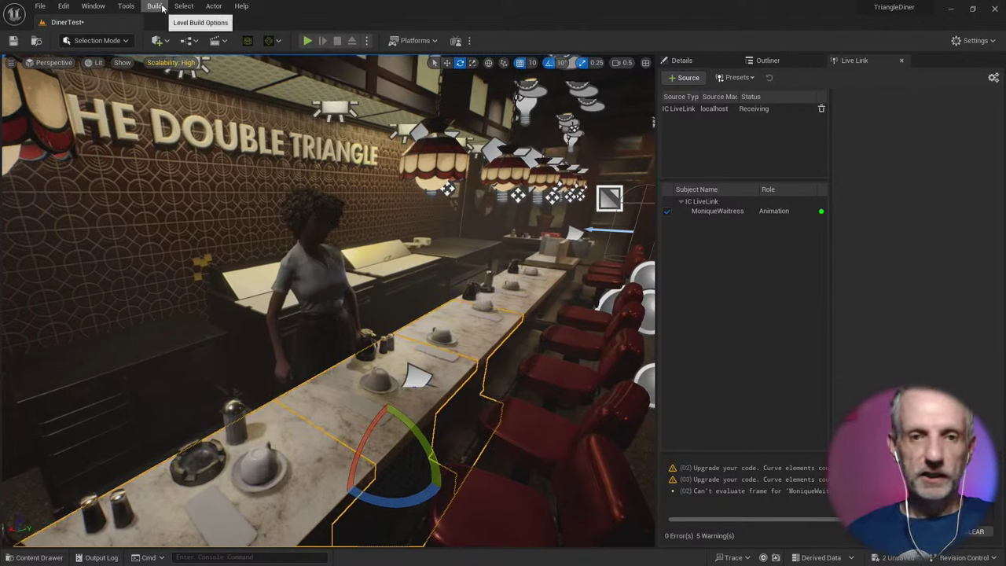
pyautogui.click(100, 7)
pyautogui.moveTo(172, 35)
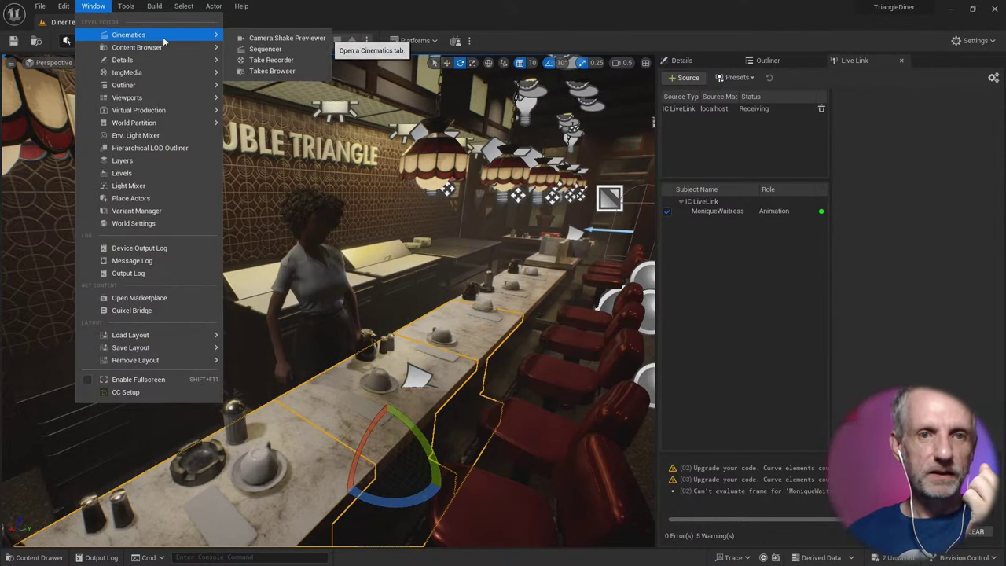
pyautogui.click(271, 61)
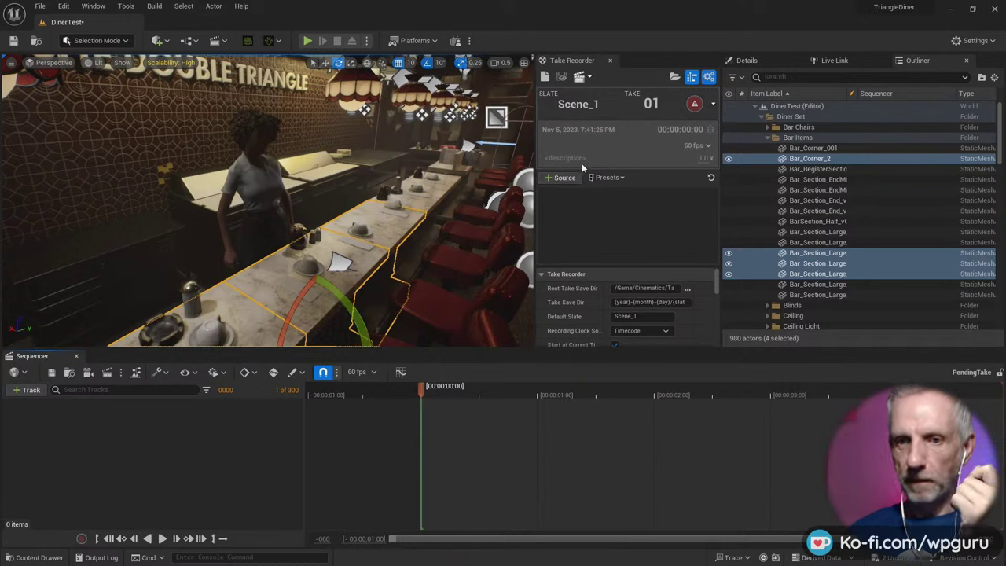
# Step: Name the Take Recorder slate Monique and set the take number to 01
pyautogui.doubleClick(580, 105)
pyautogui.write('Monique')
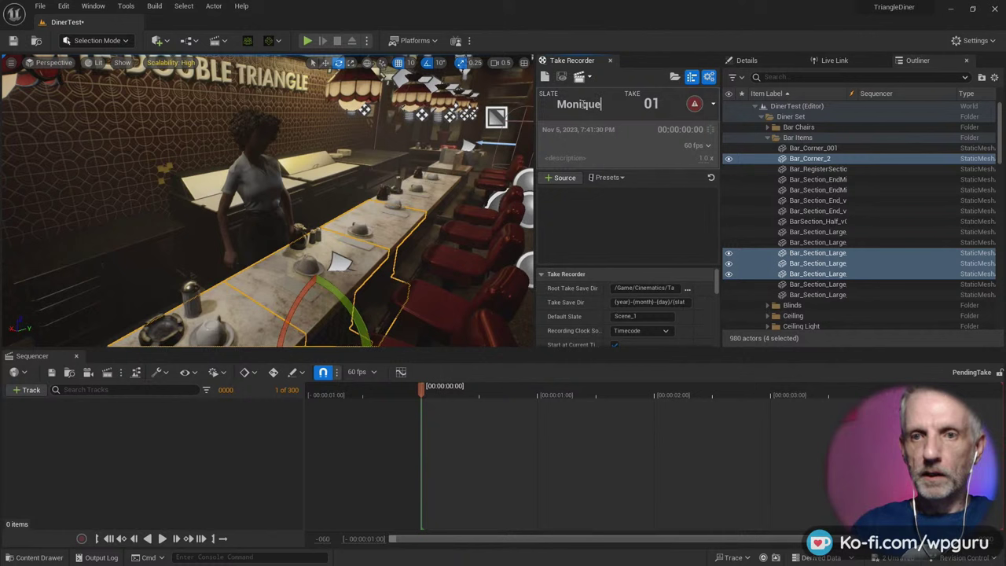
pyautogui.press('Return')
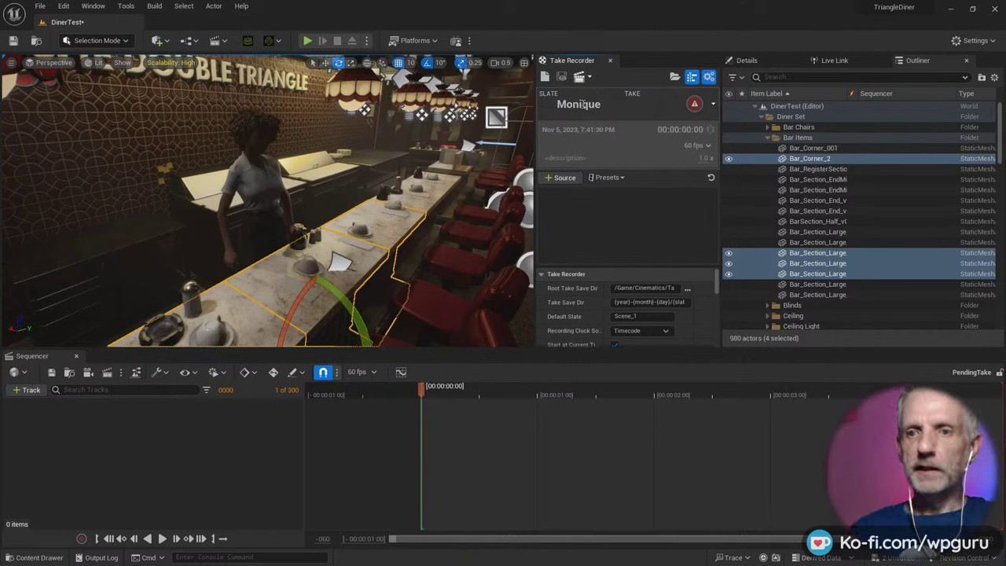
pyautogui.write('01')
pyautogui.press('Return')
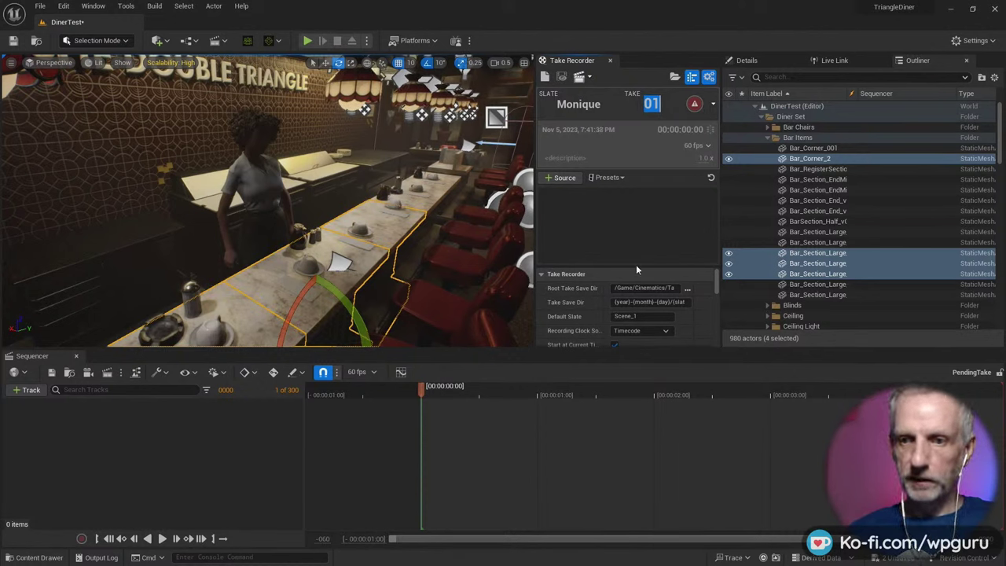
# Step: Select the waitress behind the counter and collapse the Diner Set folder in the level's actor list
pyautogui.click(265, 187)
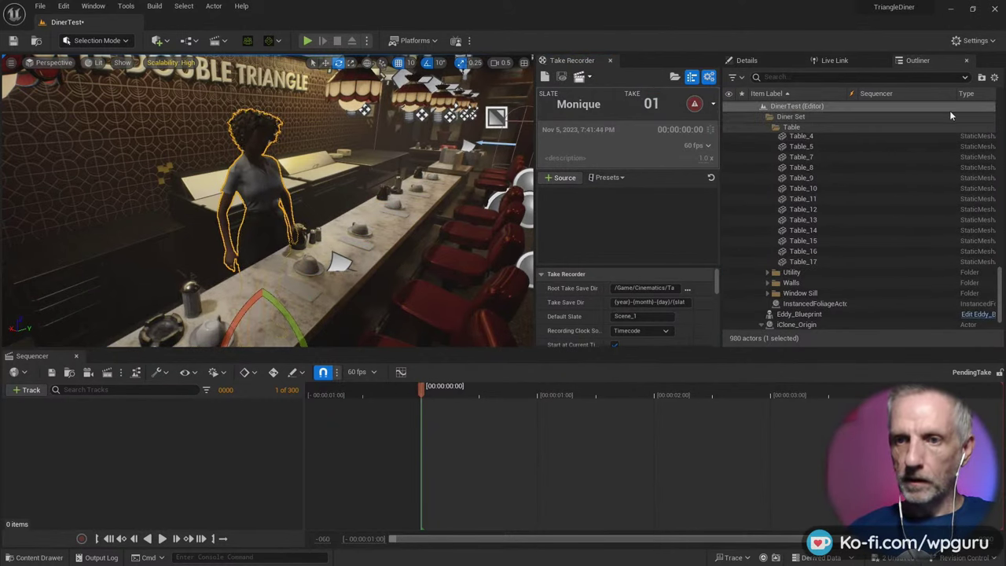
pyautogui.click(862, 108)
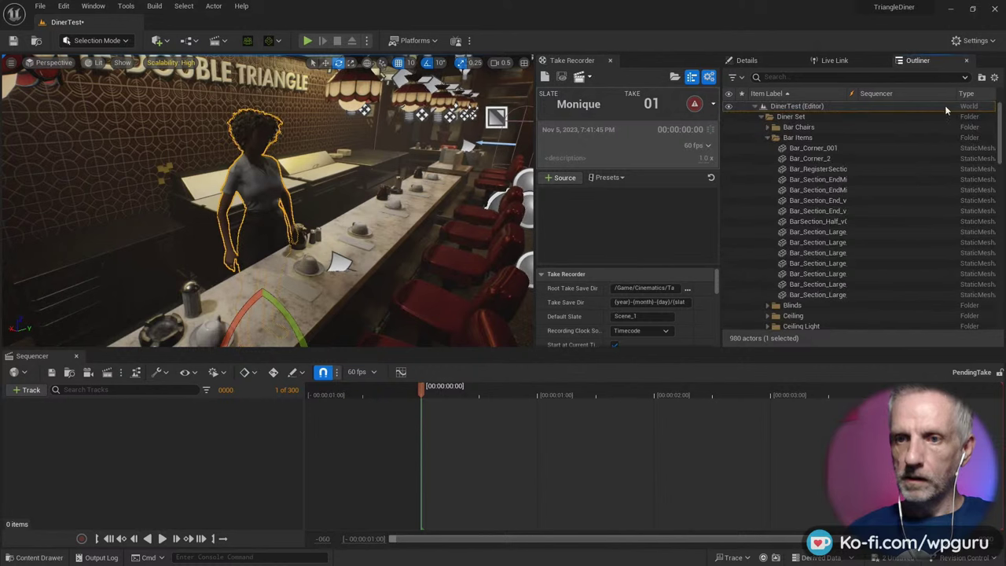
pyautogui.click(759, 116)
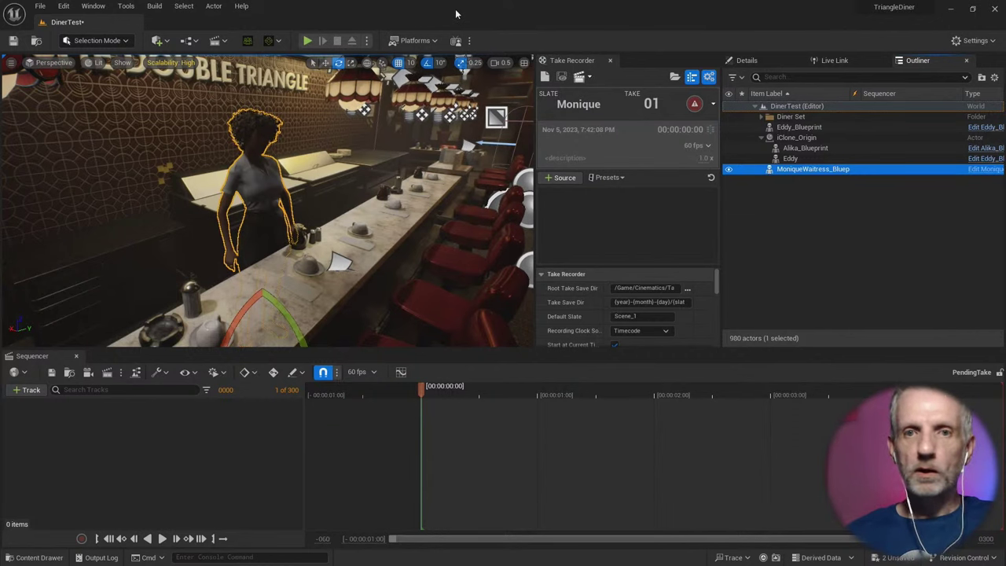
# Step: Save all unsaved levels and assets of the project
pyautogui.click(40, 6)
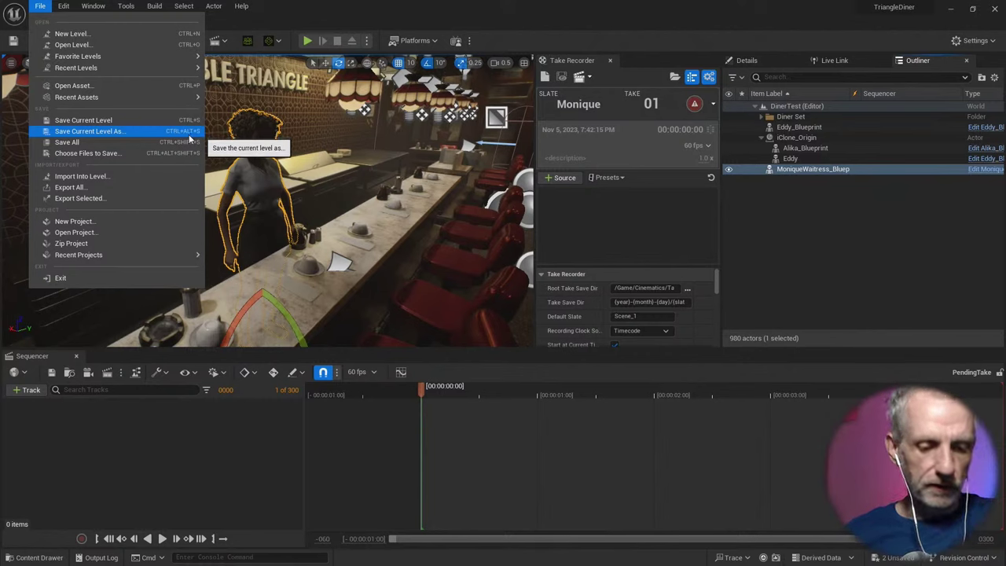
pyautogui.click(338, 14)
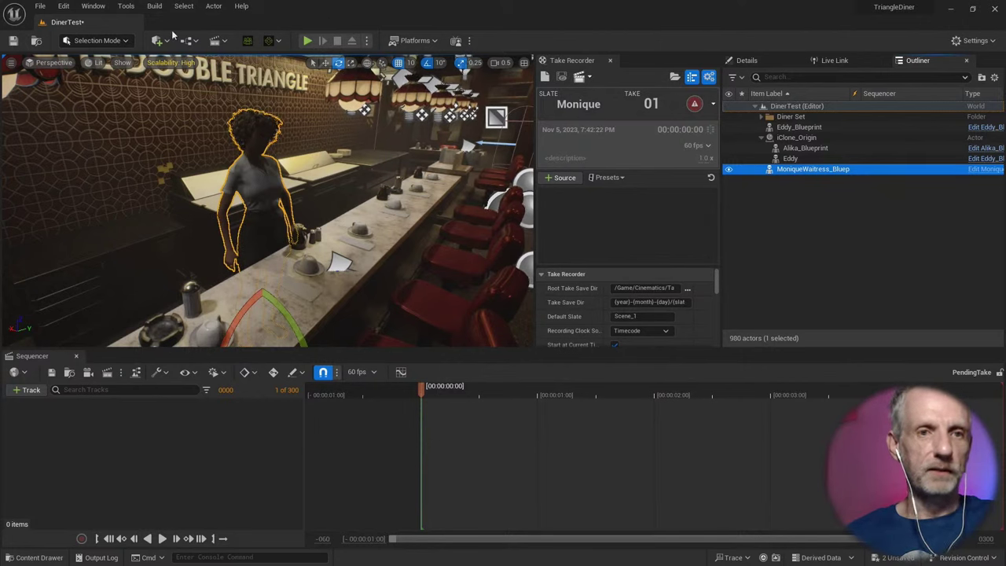
pyautogui.click(39, 7)
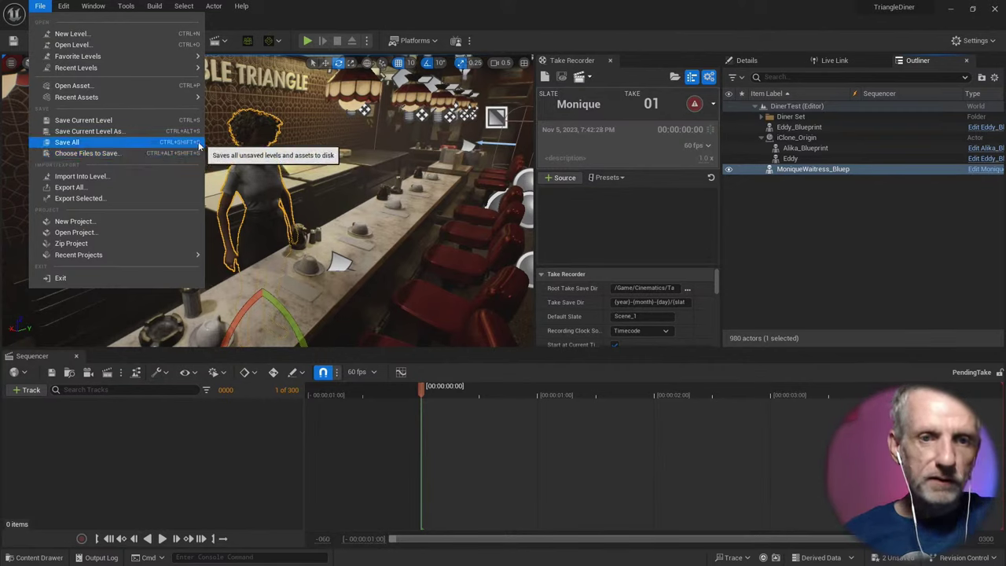
pyautogui.click(328, 13)
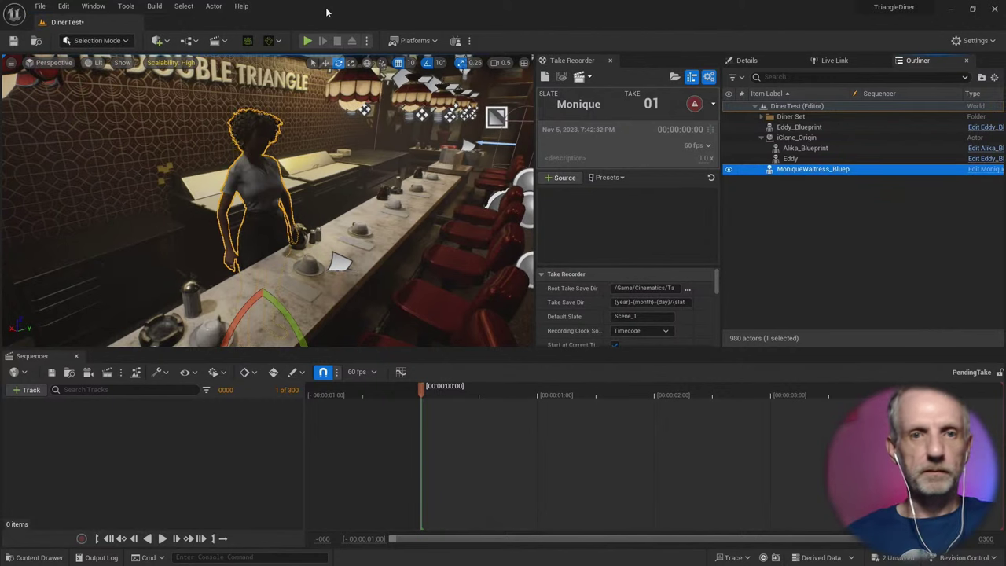
pyautogui.click(40, 5)
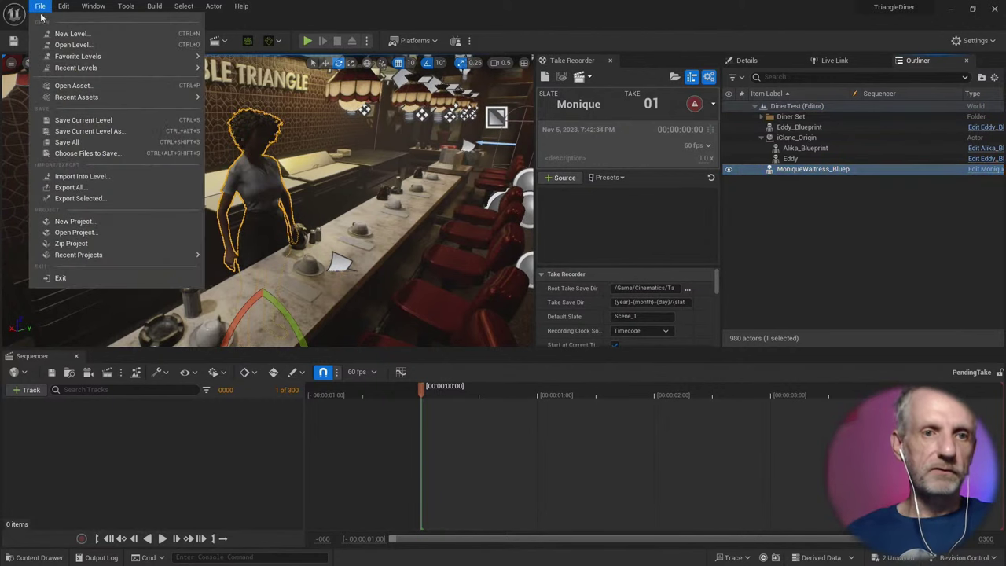
pyautogui.click(118, 144)
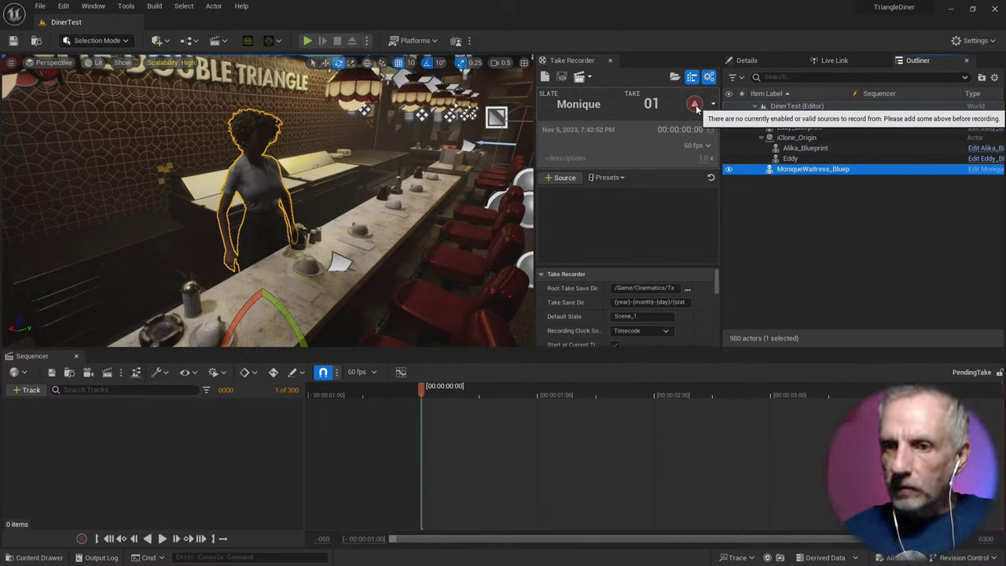
# Step: Add the MoniqueWaitress_Blueprint actor as a recording source in the Take Recorder
pyautogui.click(571, 180)
pyautogui.moveTo(581, 194)
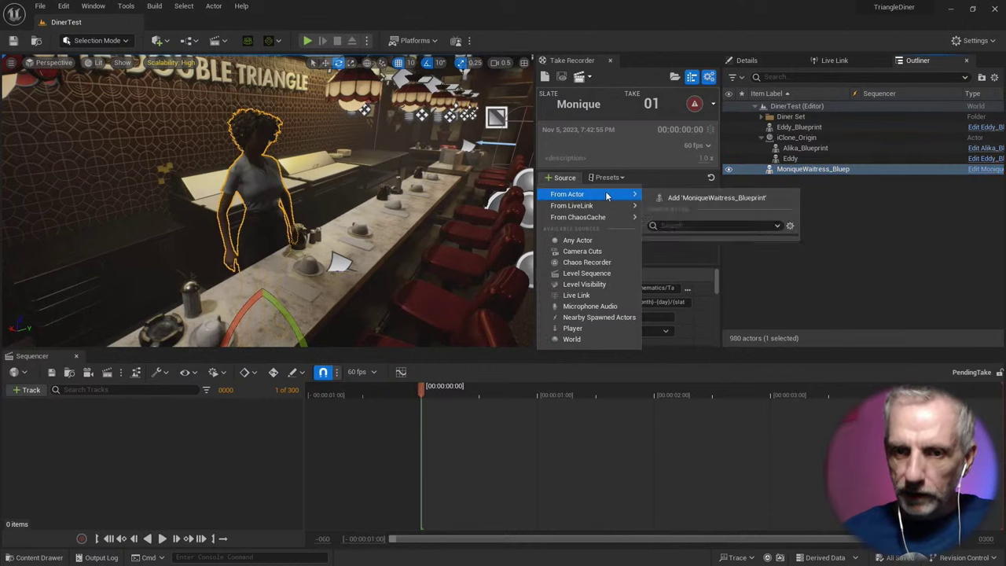
pyautogui.click(707, 198)
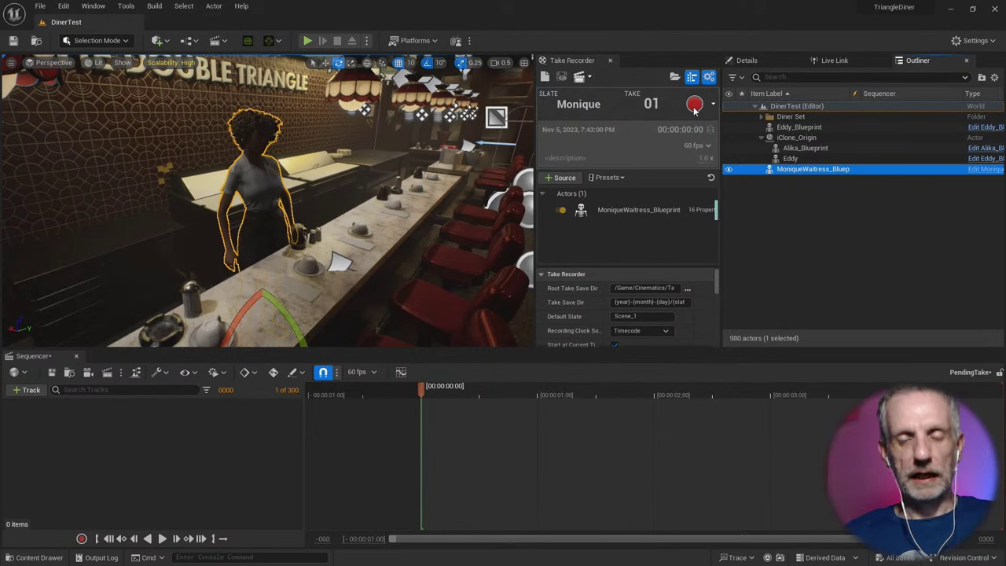
# Step: Try to record take 01 by starting the Take Recorder and playing the waitress's animation in iClone
pyautogui.click(694, 108)
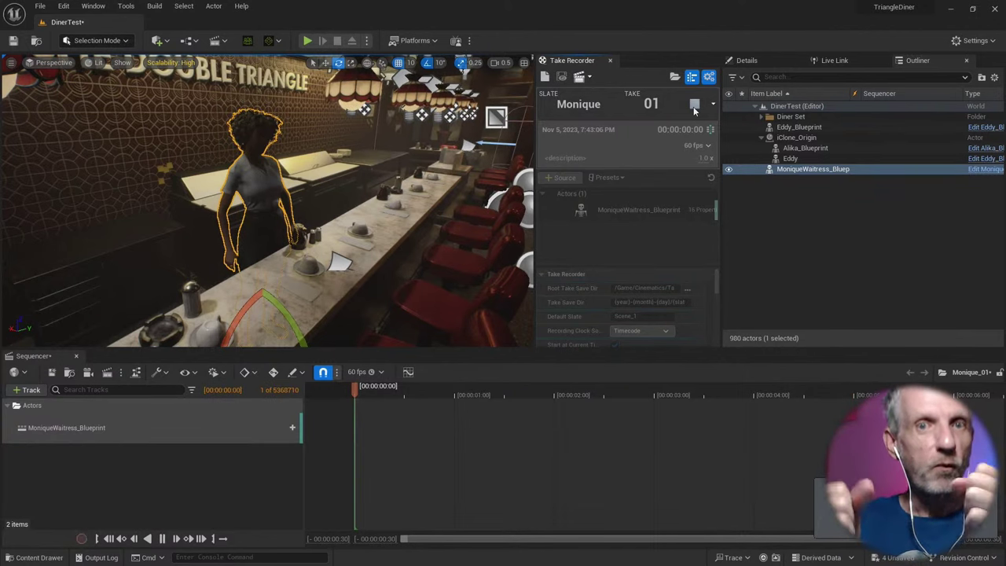
pyautogui.hotkey('alt', 'Tab')
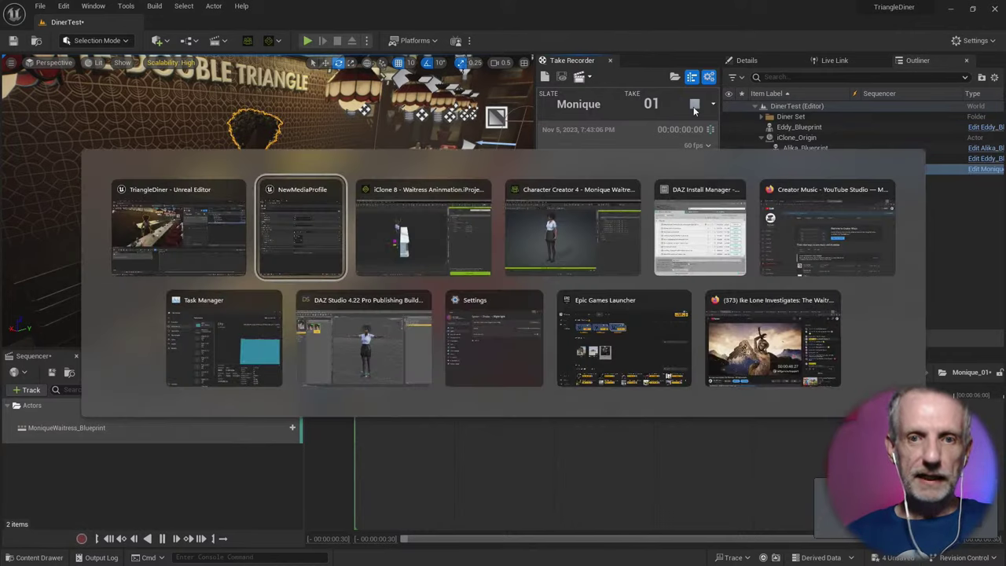
pyautogui.hotkey('alt', 'Tab')
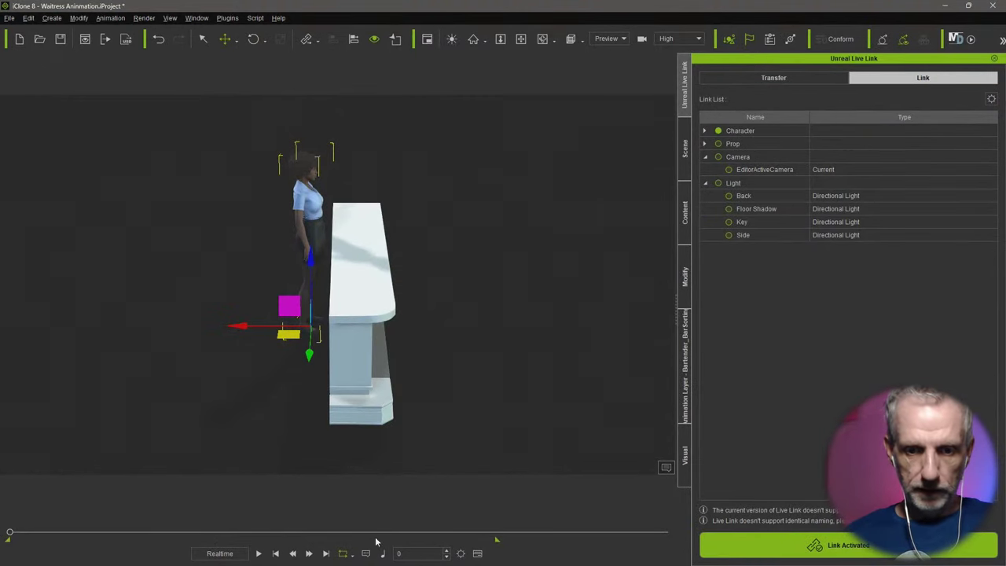
pyautogui.click(848, 549)
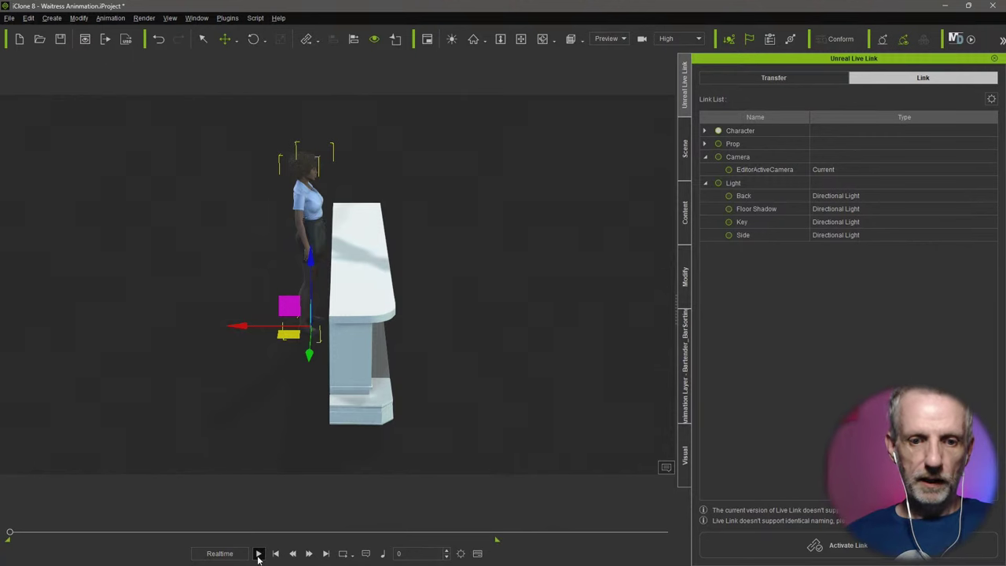
pyautogui.click(259, 553)
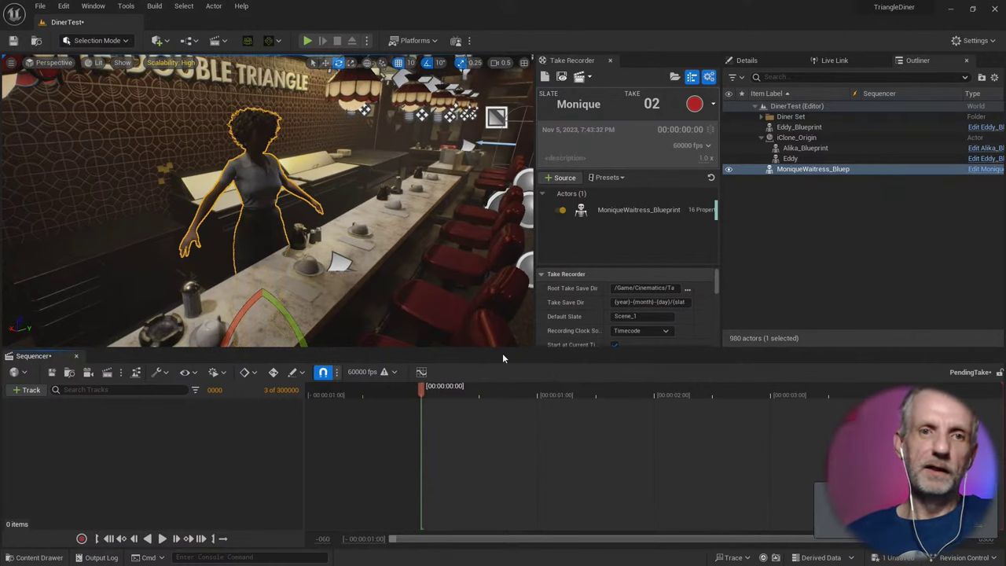
# Step: Switch to iClone, reactivate the Unreal Live Link and rewind the animation to its first frame, returning to Unreal
pyautogui.hotkey('alt', 'Tab')
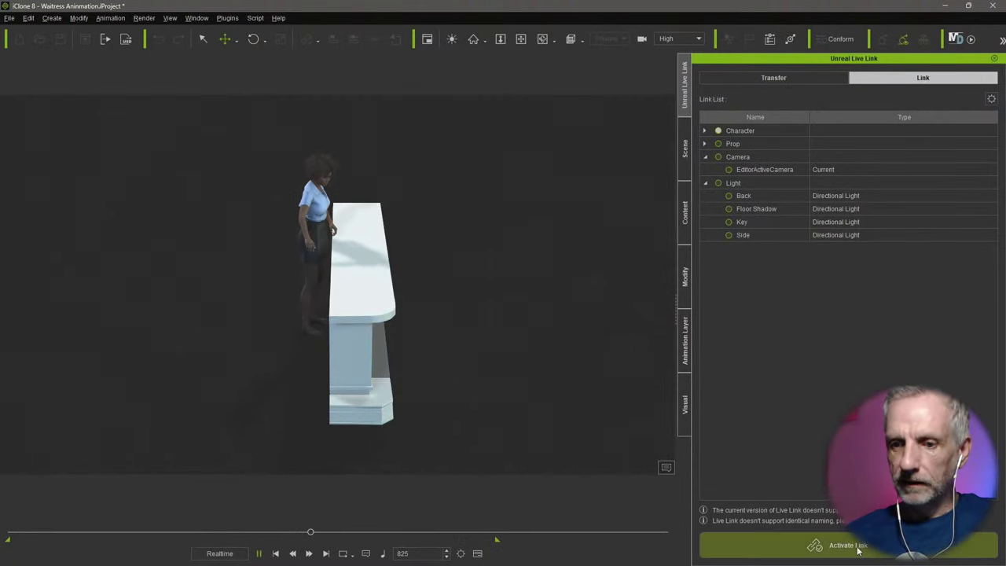
pyautogui.click(857, 548)
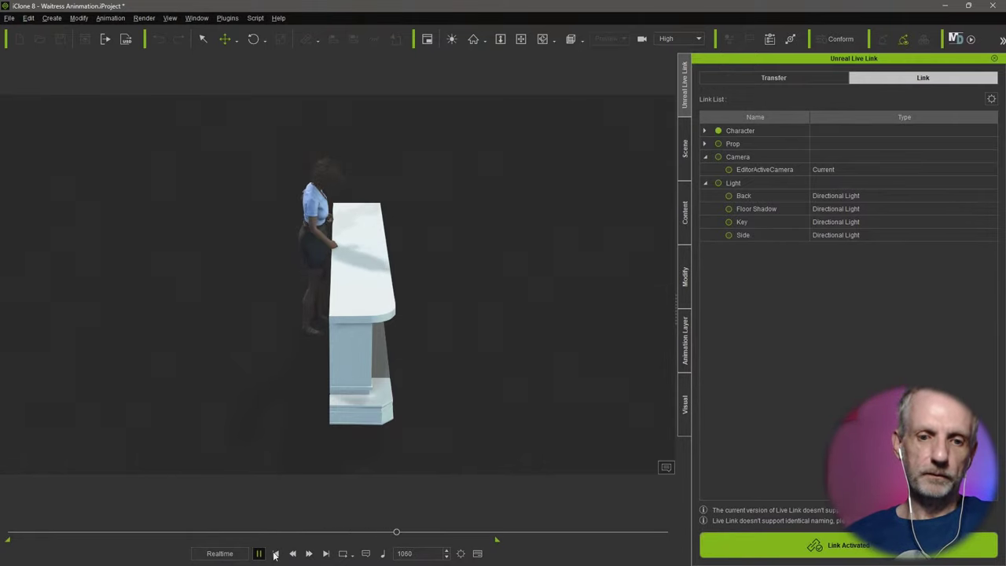
pyautogui.click(275, 553)
pyautogui.hotkey('alt', 'Tab')
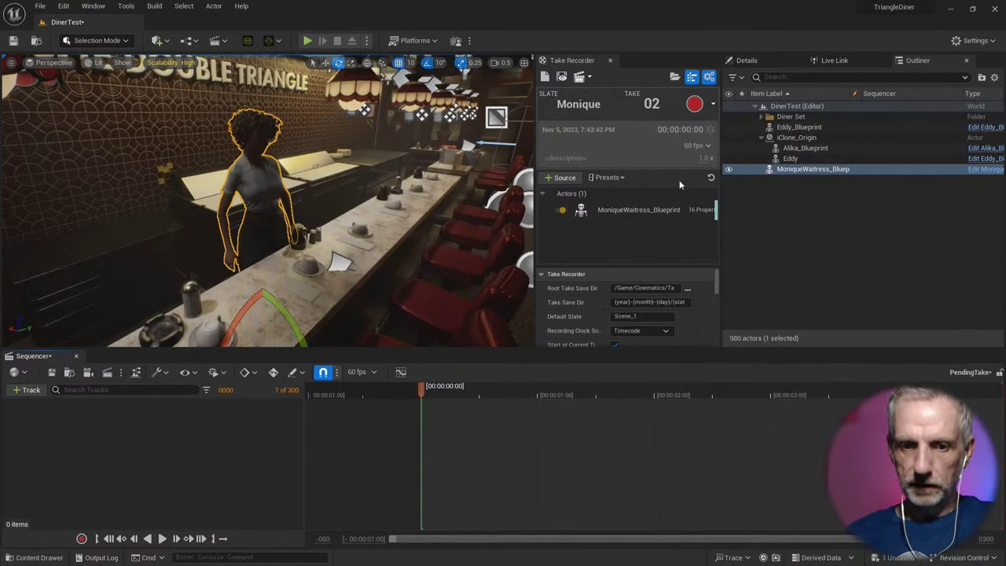
# Step: Record take 02 of the waitress in Unreal while her whole animation plays in iClone, stopping the recording at its end
pyautogui.click(695, 105)
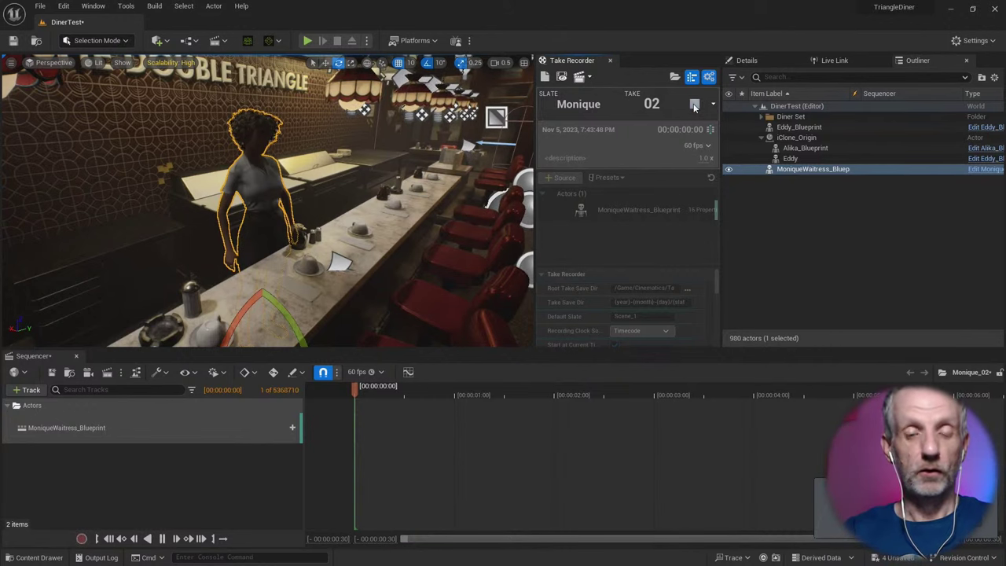
pyautogui.hotkey('alt', 'Tab')
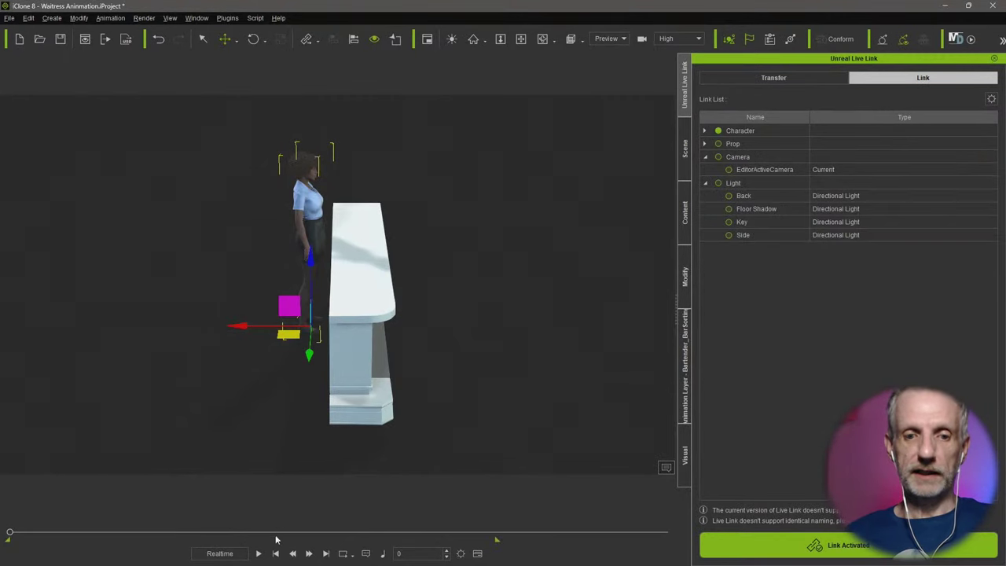
pyautogui.click(256, 557)
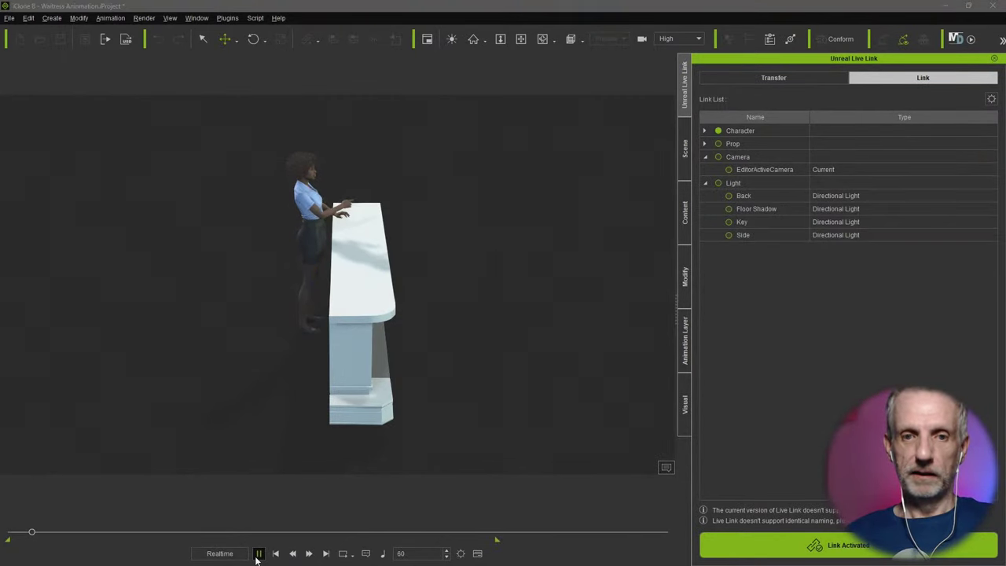
pyautogui.hotkey('alt', 'Tab')
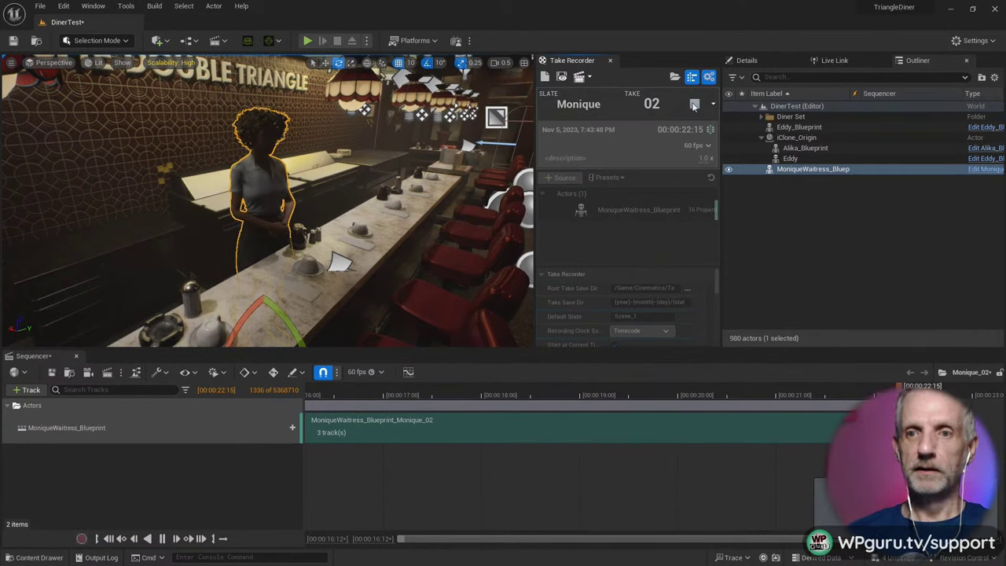
pyautogui.click(694, 106)
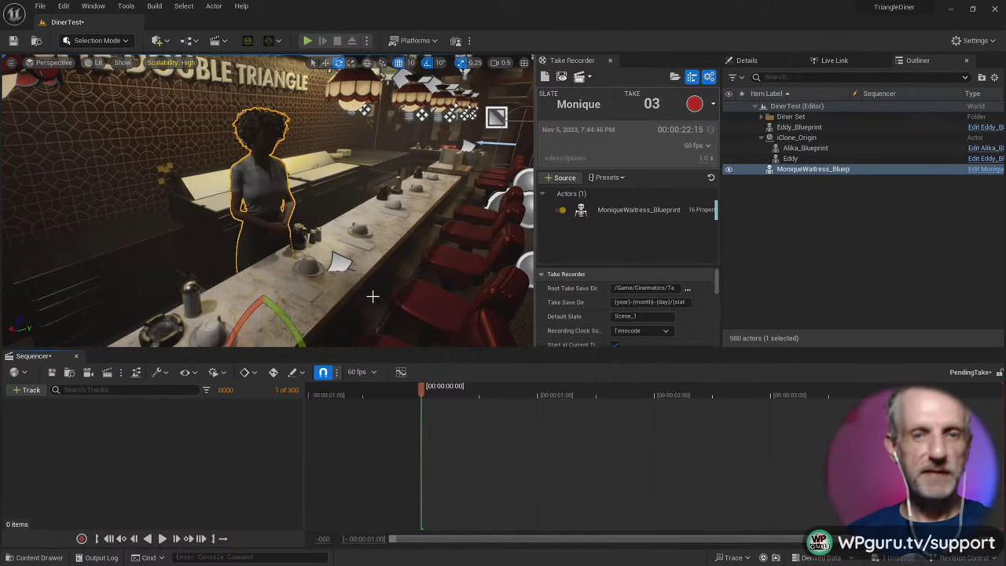
# Step: Switch to iClone, save the waitress animation project and deactivate the Unreal Live Link
pyautogui.moveTo(373, 296); pyautogui.dragTo(333, 285, button='right')
pyautogui.hotkey('alt', 'Tab')
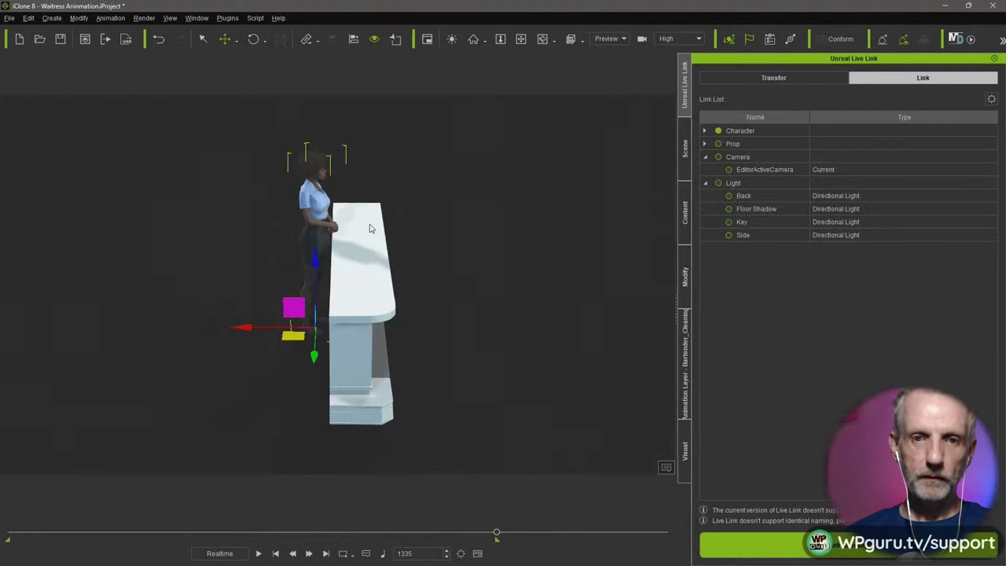
pyautogui.hotkey('ctrl', 's')
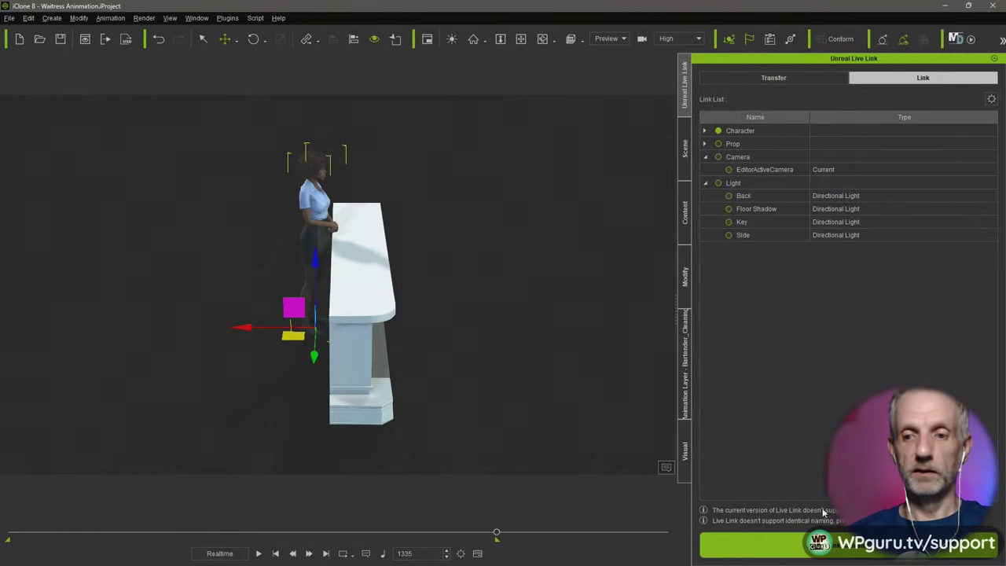
pyautogui.click(858, 556)
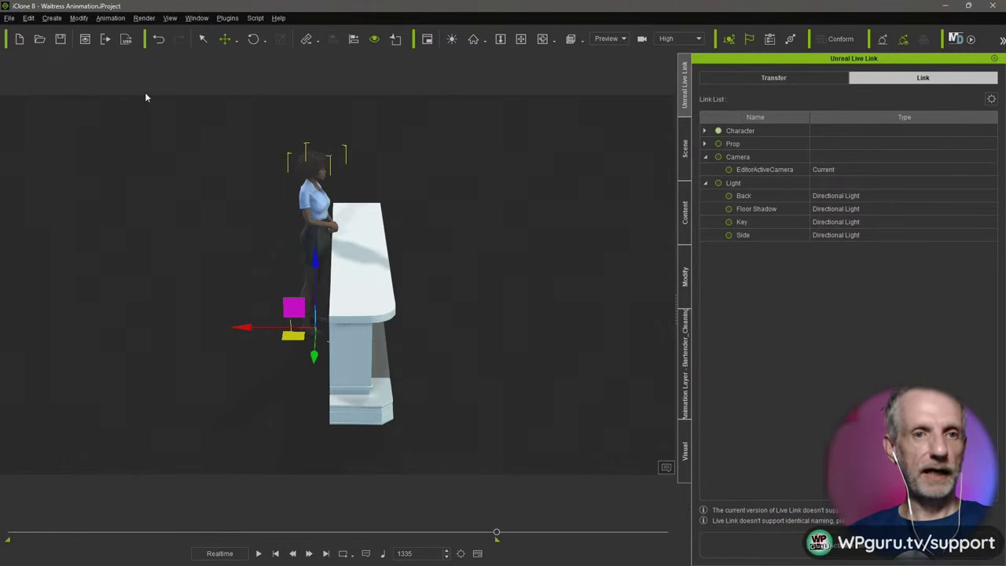
# Step: Open the recent iClone project Eddy and Alika and play its animation, reviewing both seated characters
pyautogui.click(9, 18)
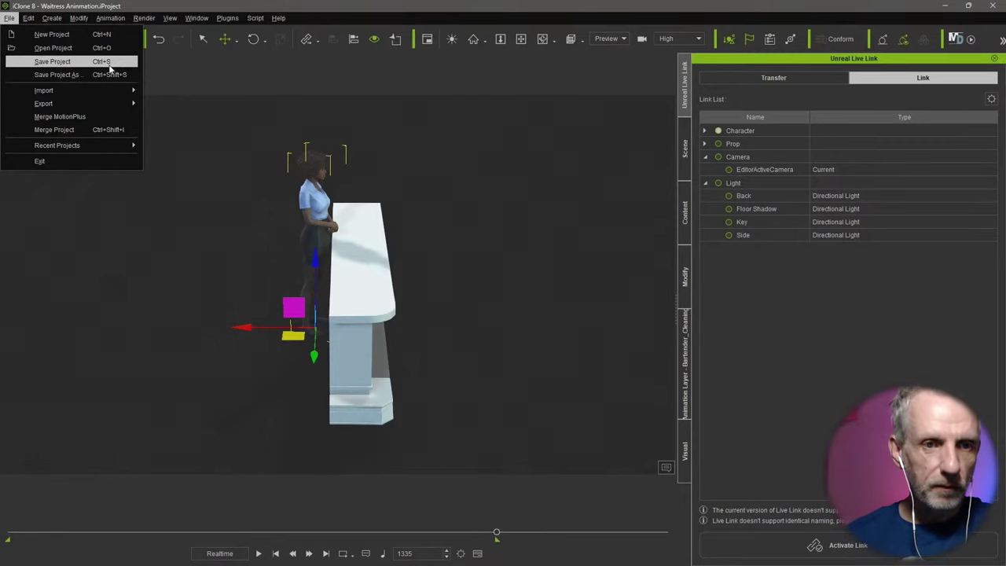
pyautogui.moveTo(121, 105)
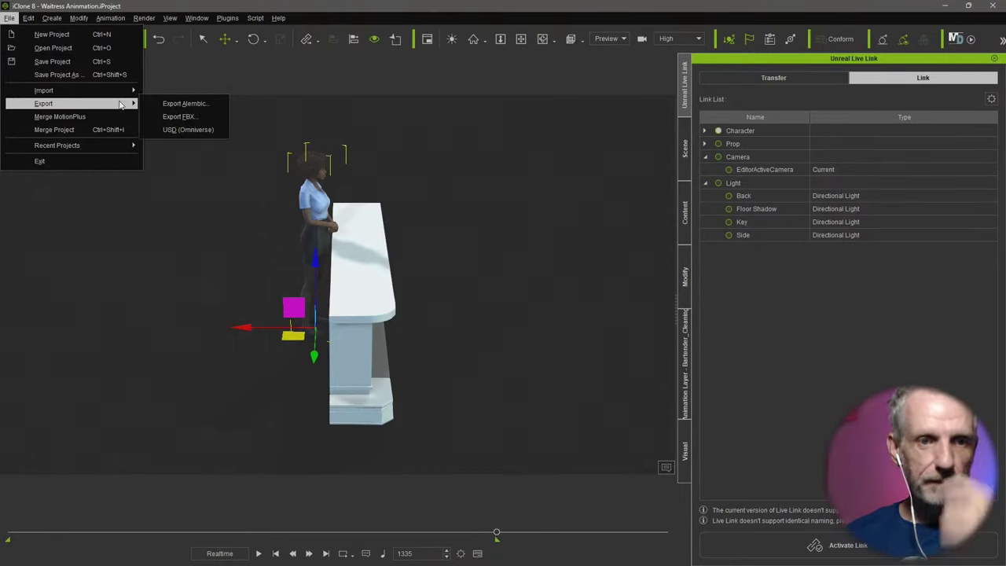
pyautogui.moveTo(133, 149)
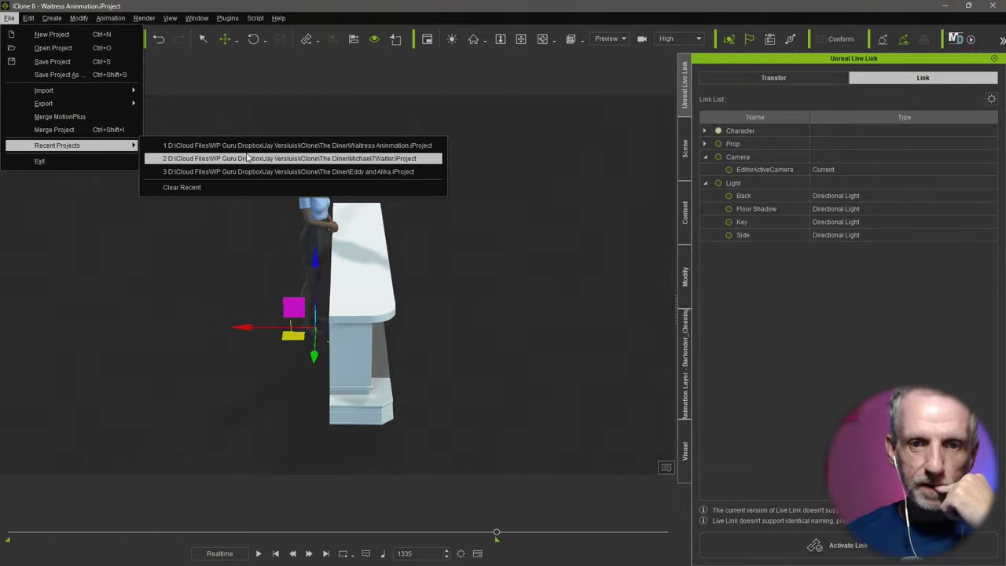
pyautogui.click(311, 172)
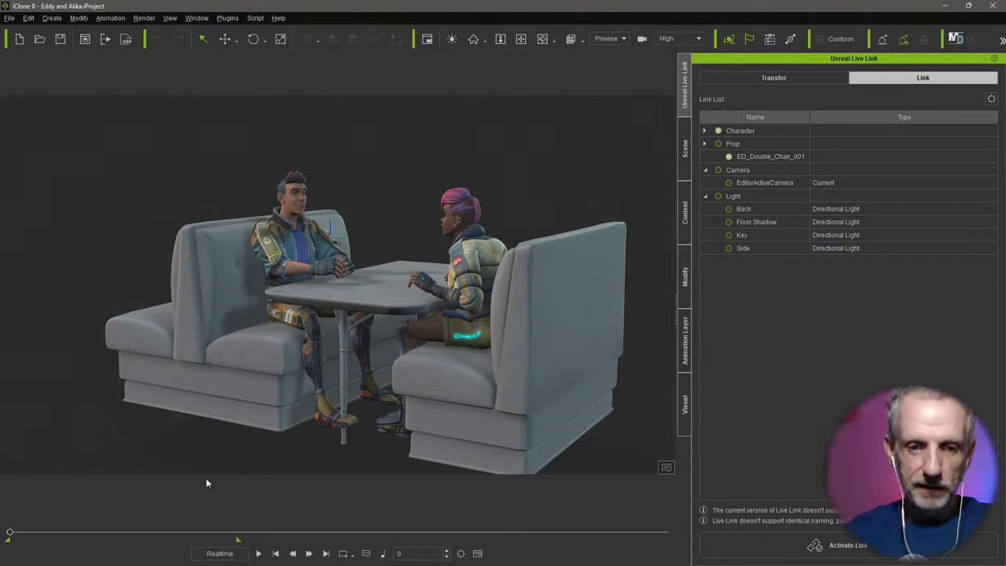
pyautogui.click(259, 554)
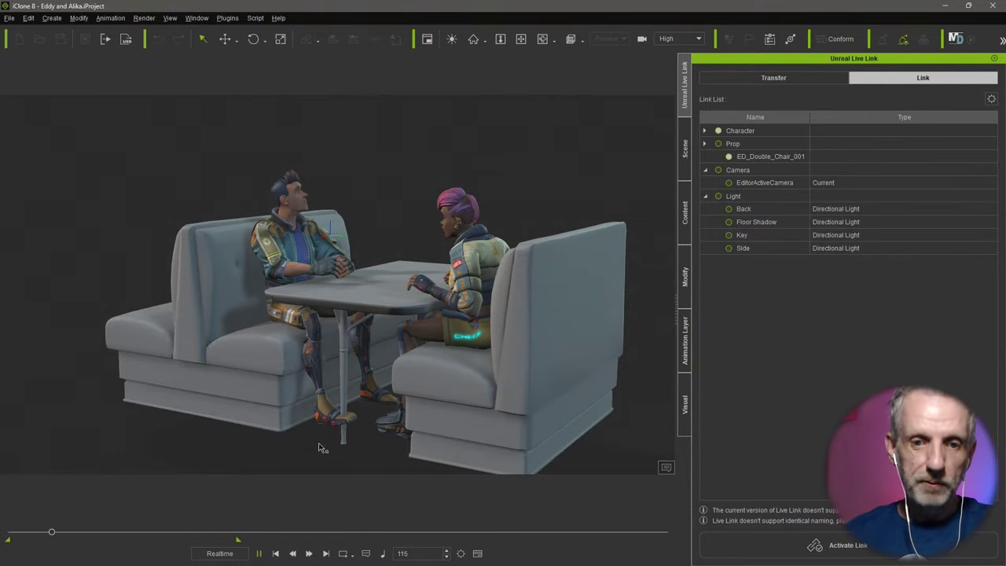
pyautogui.moveTo(320, 445); pyautogui.dragTo(291, 406, button='right')
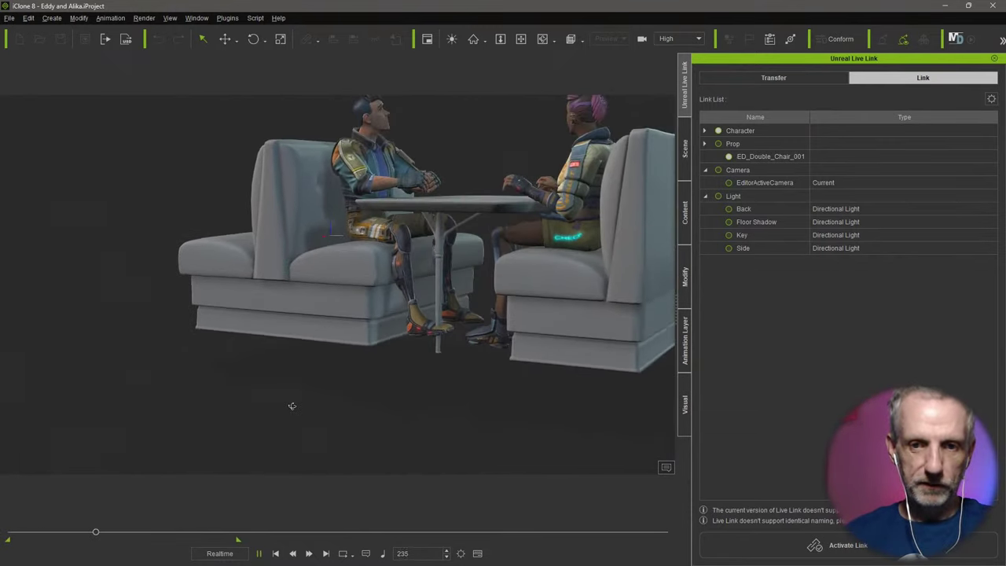
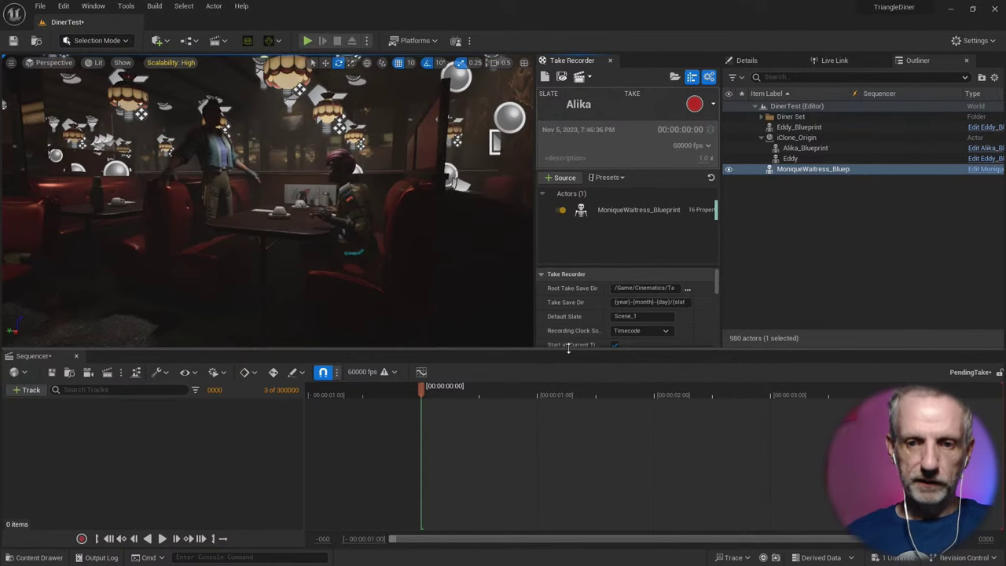
# Step: Check Unreal's existing takes in the 2023-11-04 and 2023-11-05 folders under Cinematics/Takes and set the Alika slate's take number to 04
pyautogui.write('1')
pyautogui.press('Return')
pyautogui.hotkey('ctrl', 'space')
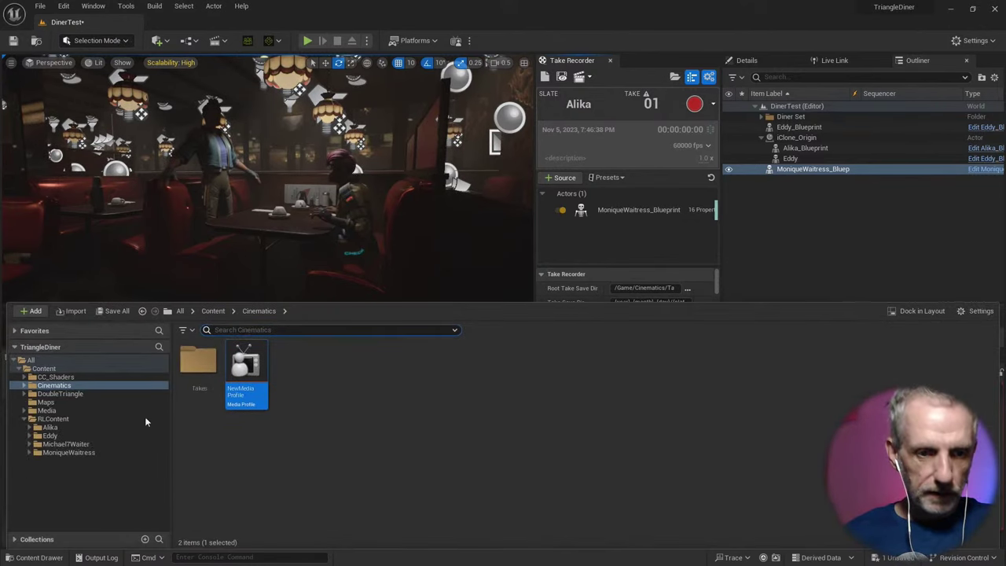
pyautogui.doubleClick(92, 388)
pyautogui.doubleClick(114, 396)
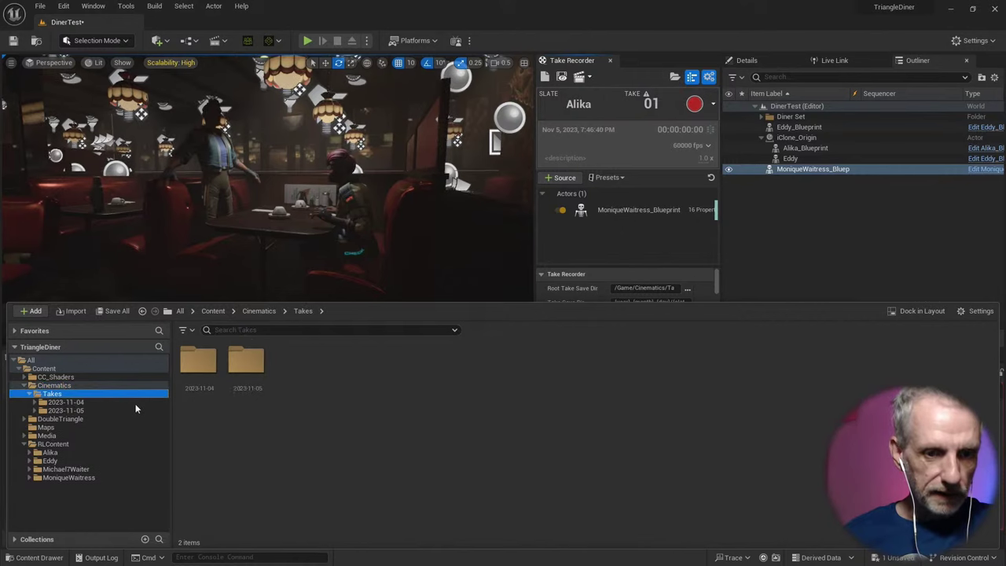
pyautogui.doubleClick(116, 412)
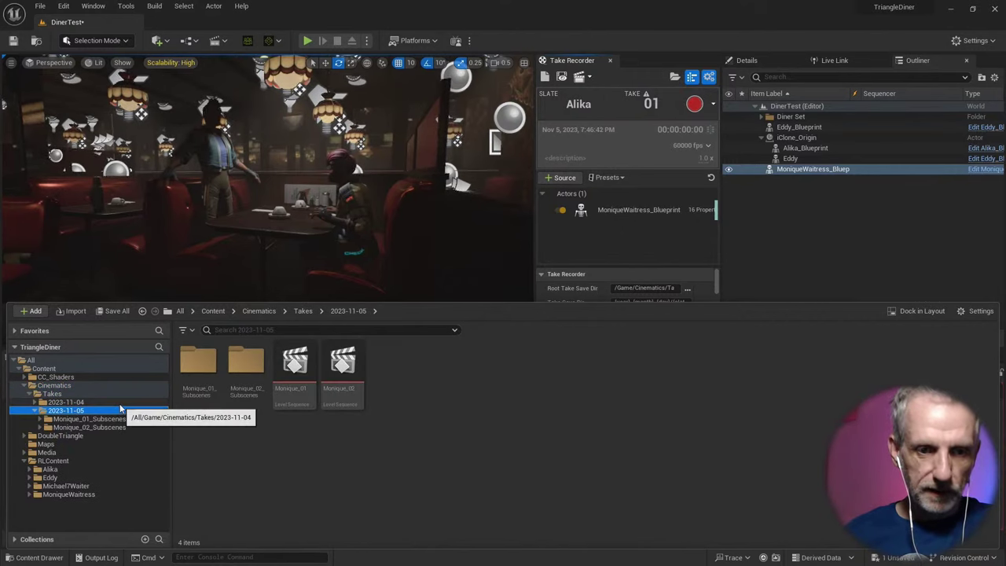
pyautogui.click(110, 402)
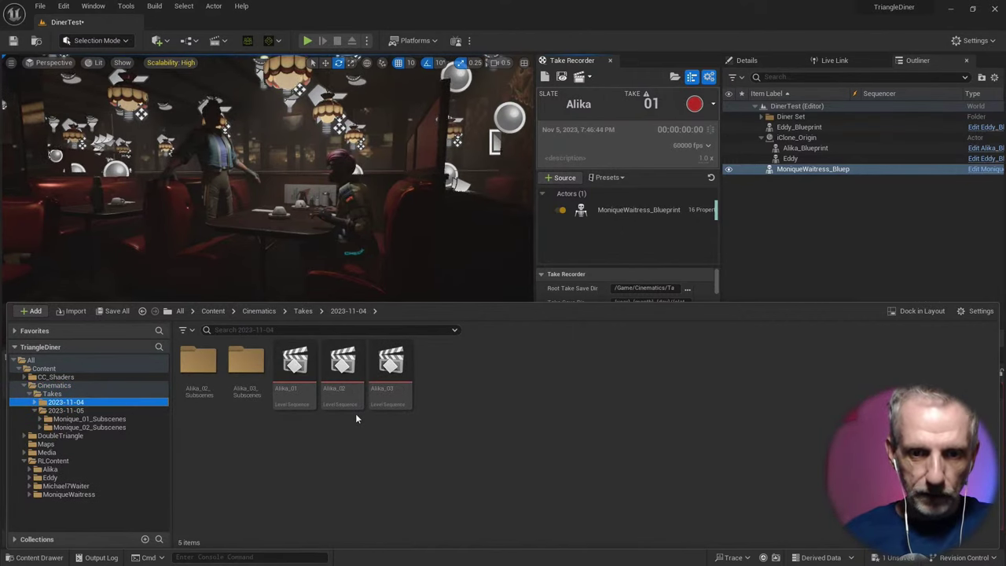
pyautogui.click(25, 385)
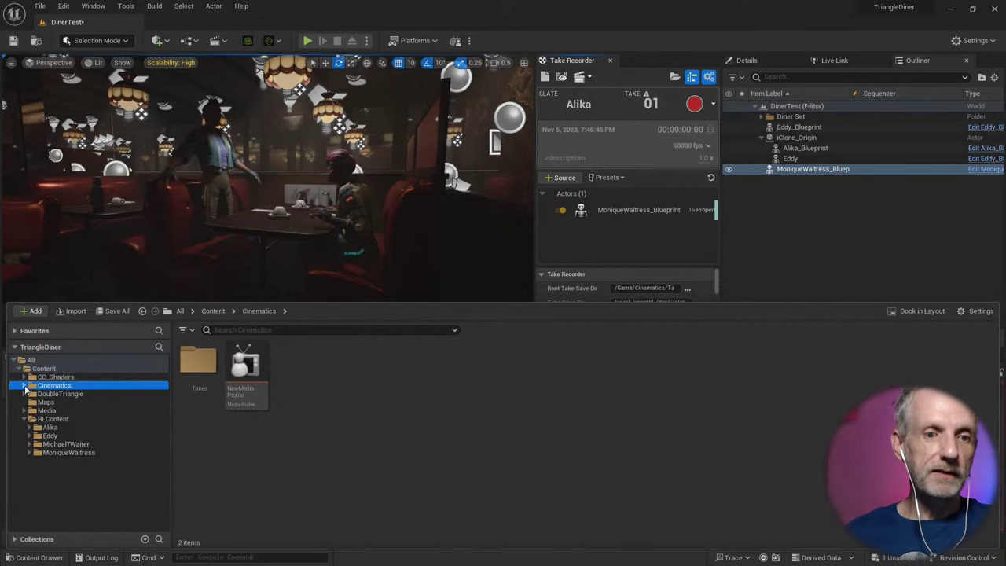
pyautogui.click(650, 103)
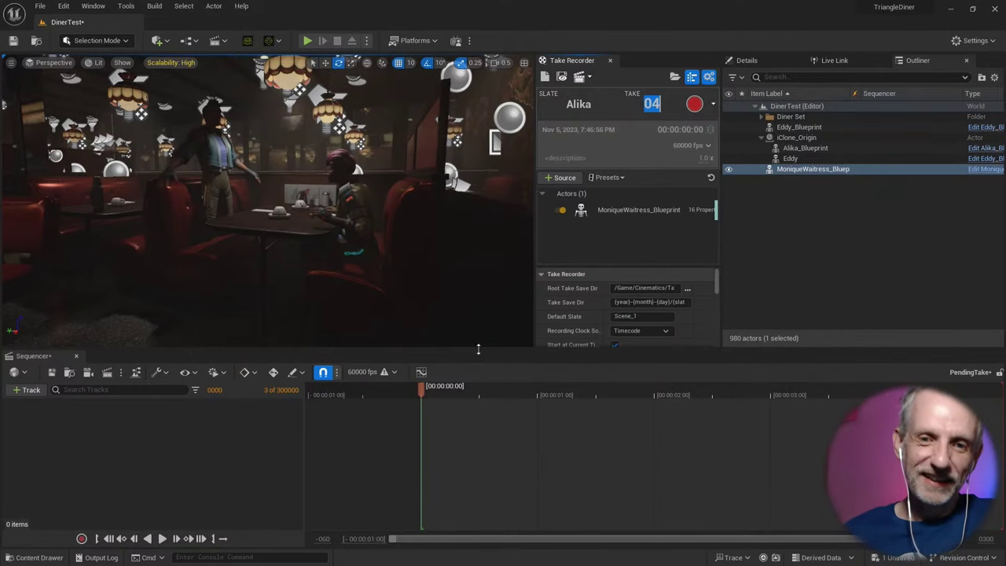
pyautogui.moveTo(476, 350); pyautogui.dragTo(467, 382)
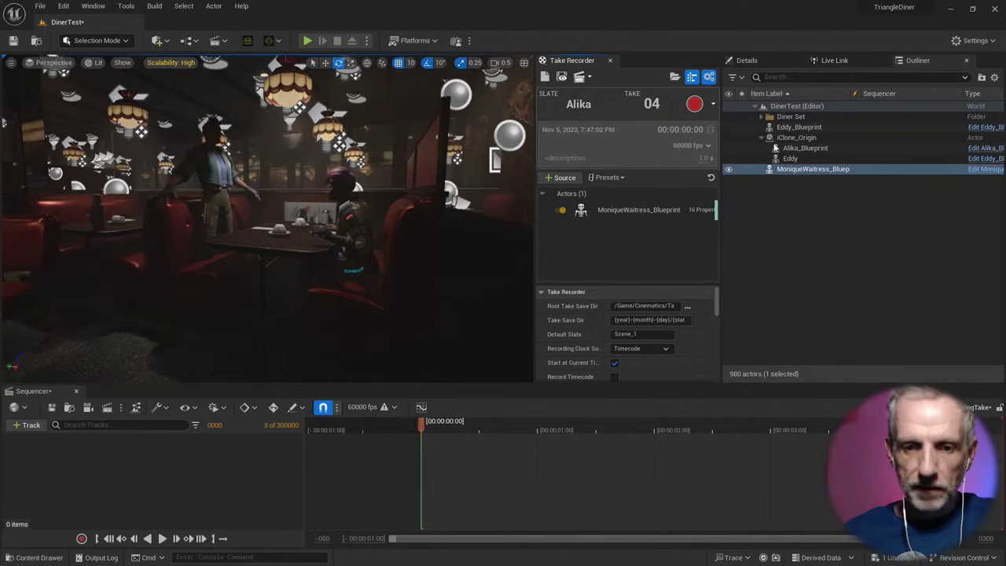
# Step: Set NewMediaProfile's timecode Subject Key to the IC LiveLink subject Alika and minimise the profile window
pyautogui.hotkey('alt', 'Tab')
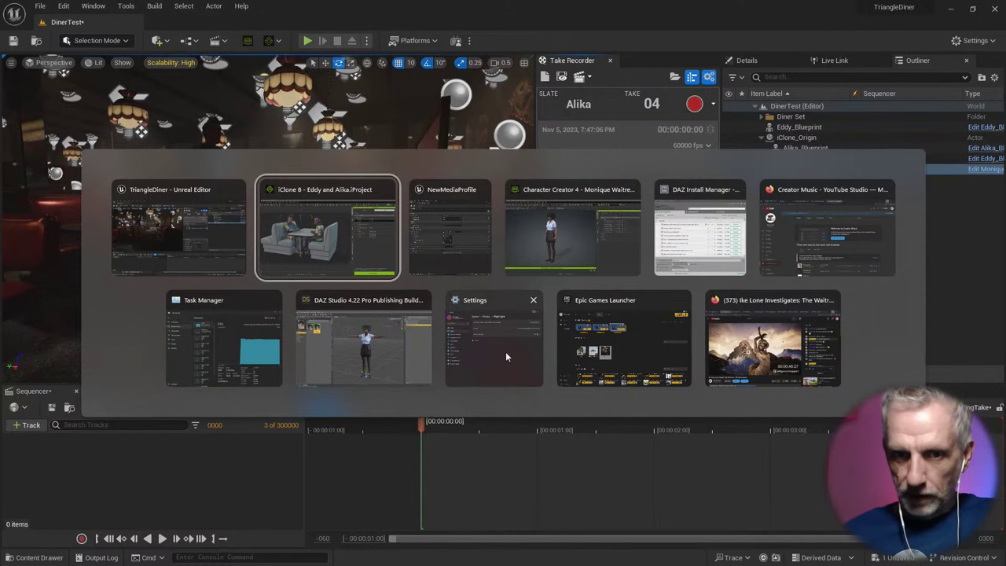
pyautogui.click(443, 225)
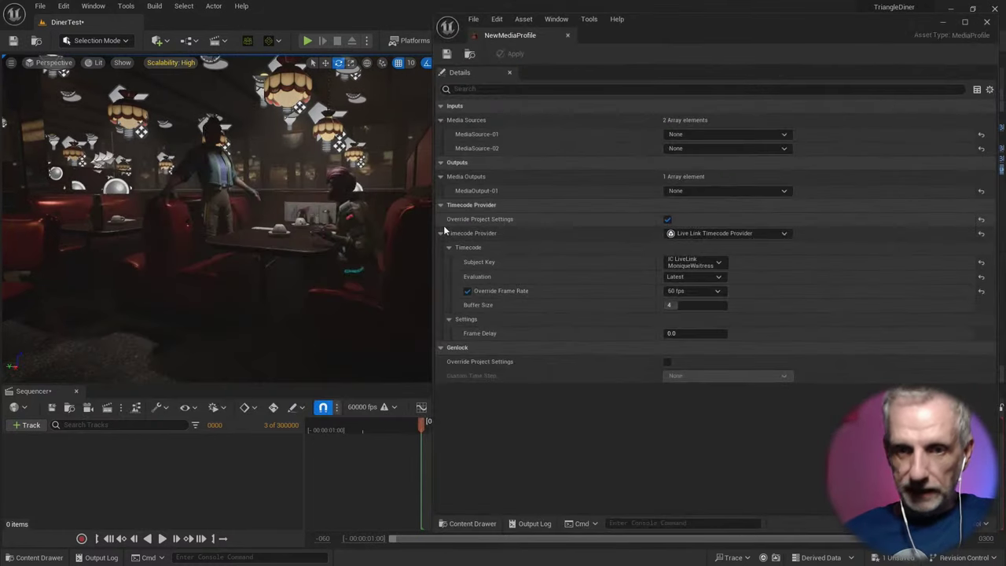
pyautogui.click(719, 264)
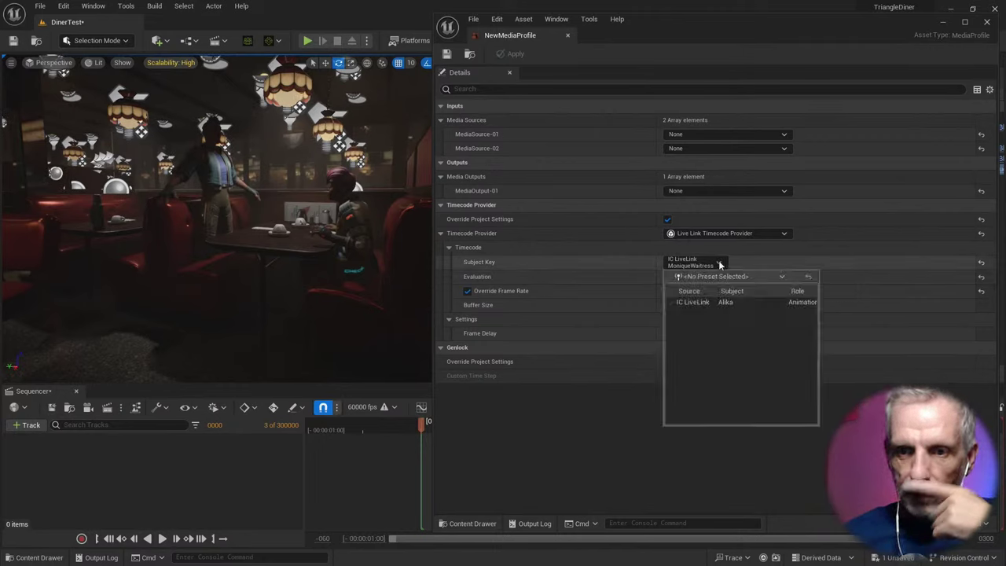
pyautogui.click(724, 304)
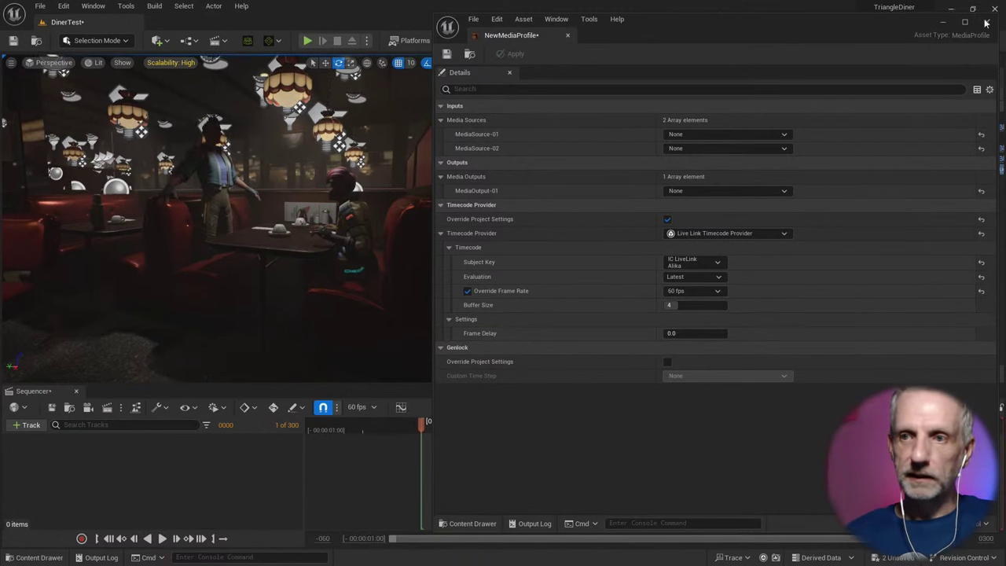
pyautogui.click(941, 22)
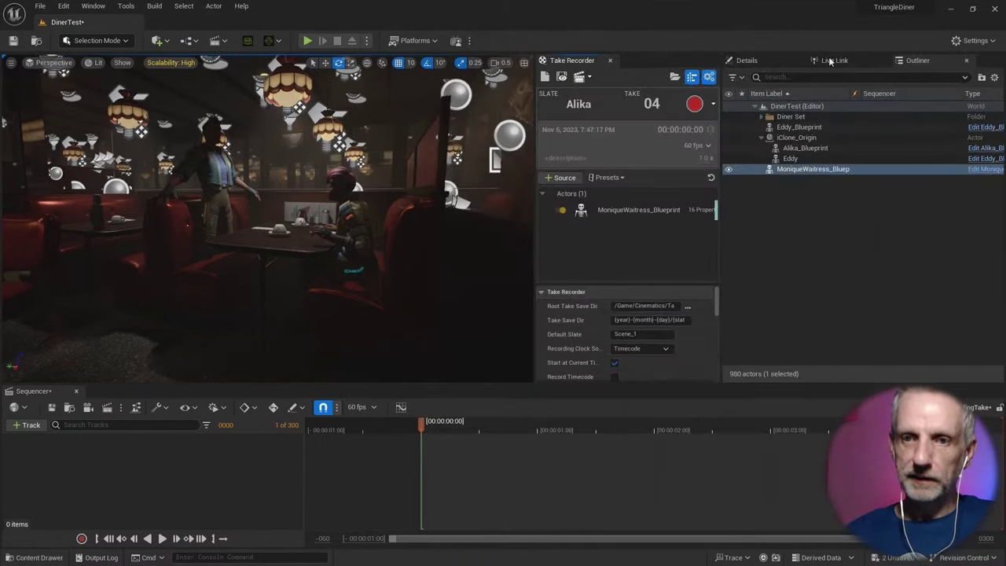
# Step: Try to record take 04 with the MoniqueWaitress_Blueprint source while playing the animation in iClone, stopping the recording in Unreal
pyautogui.click(694, 107)
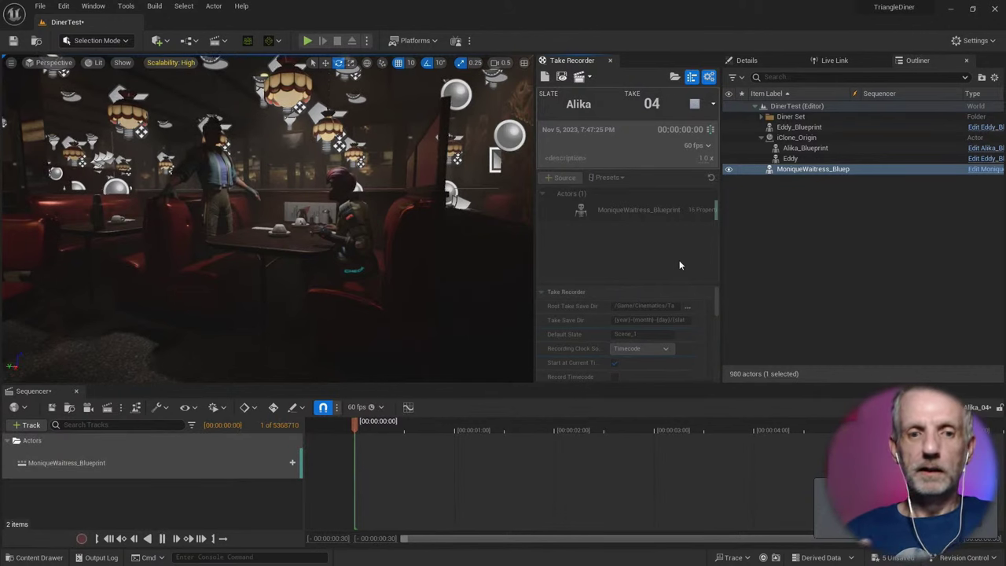
pyautogui.hotkey('alt', 'Tab')
pyautogui.hotkey('alt', 'Tab')
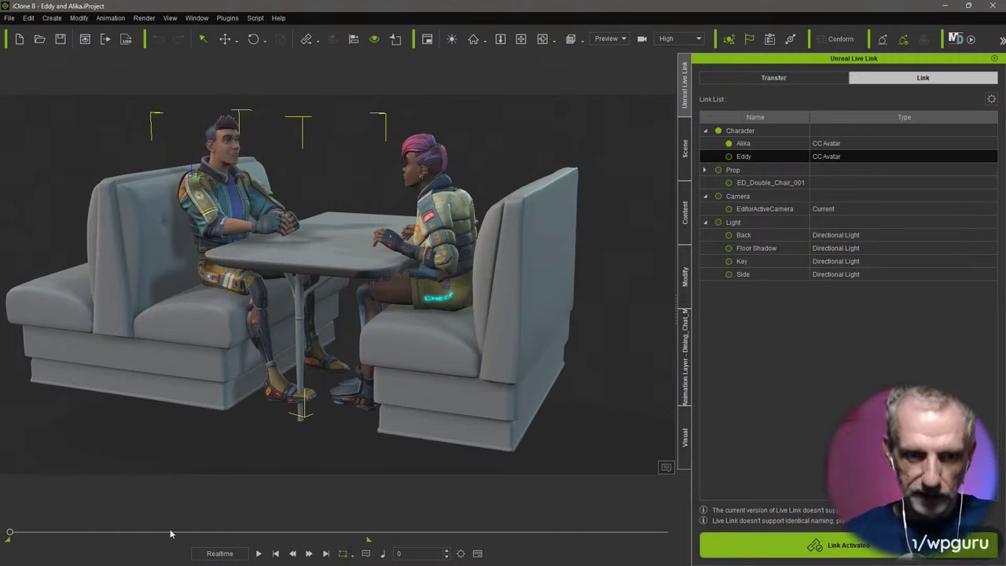
pyautogui.click(256, 554)
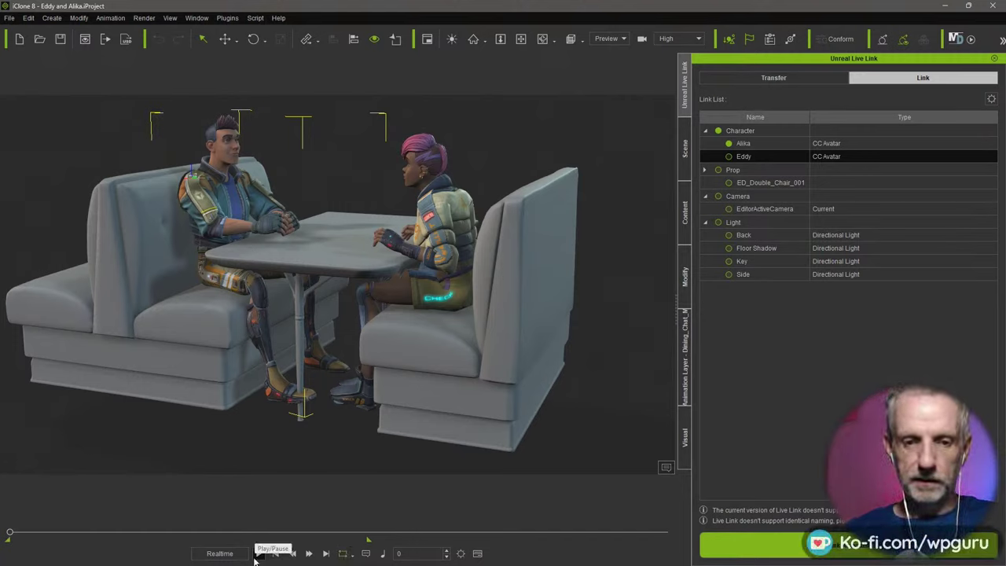
pyautogui.hotkey('alt', 'Tab')
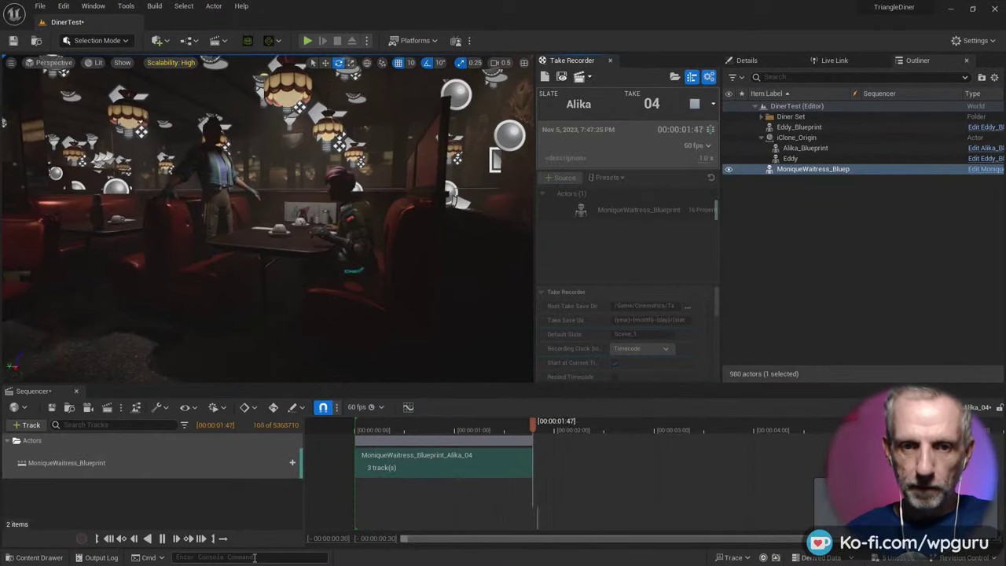
pyautogui.keyDown('alt'); pyautogui.moveTo(220, 306); pyautogui.dragTo(258, 312); pyautogui.keyUp('alt')
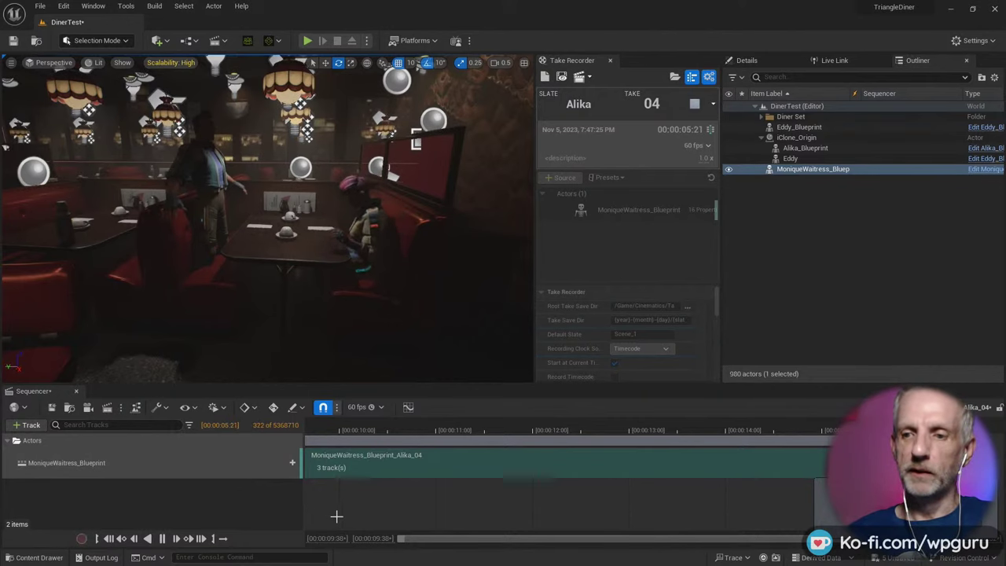
pyautogui.click(977, 524)
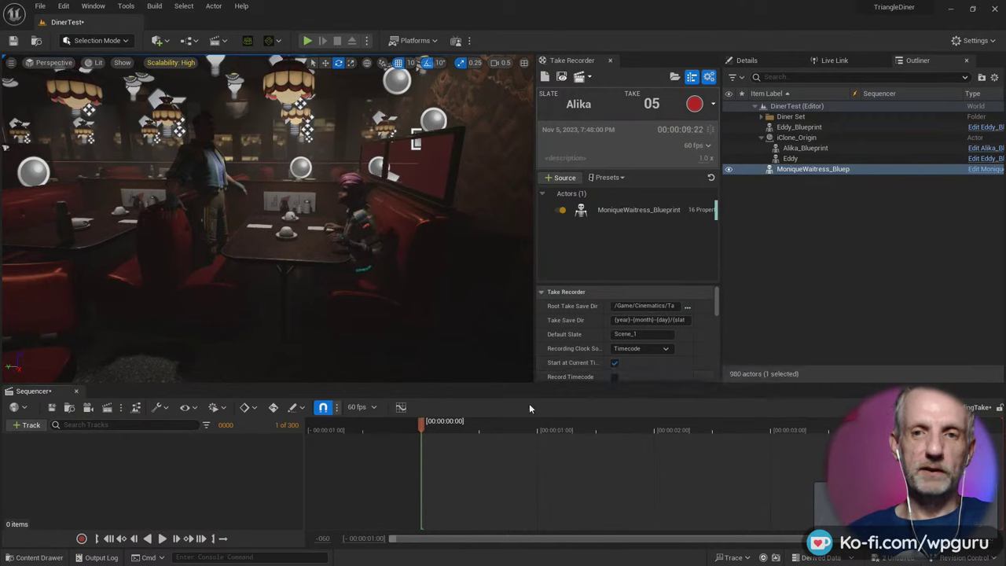
# Step: Replace the Take Recorder's MoniqueWaitress_Blueprint source with the seated Alika_Blueprint actor
pyautogui.click(626, 211)
pyautogui.press('Delete')
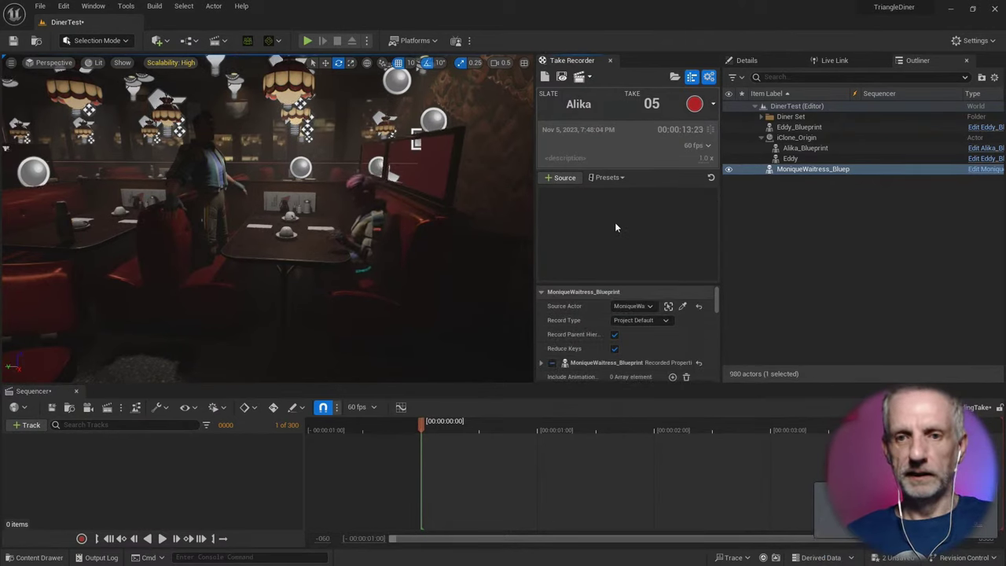
pyautogui.click(364, 219)
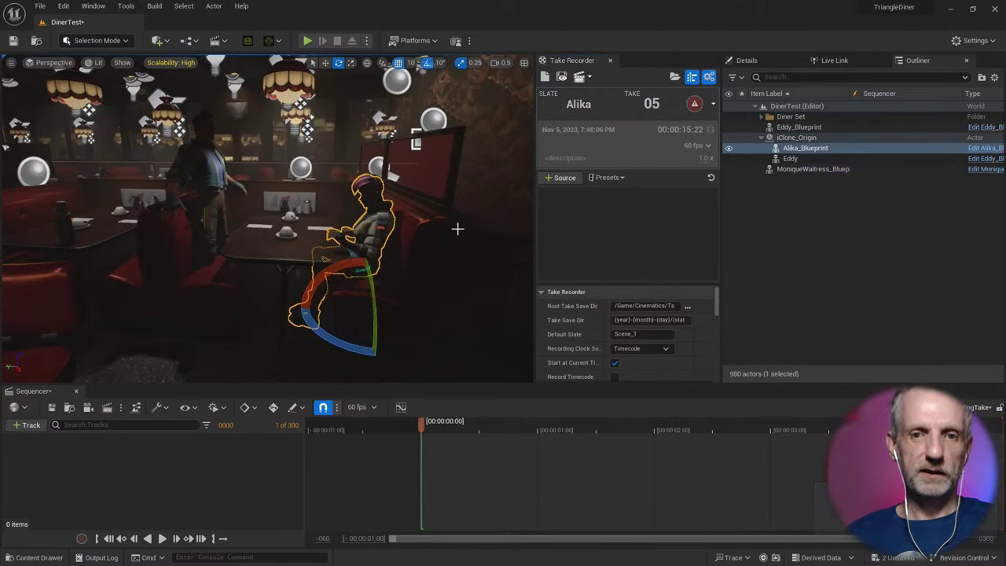
pyautogui.click(558, 180)
pyautogui.moveTo(601, 199)
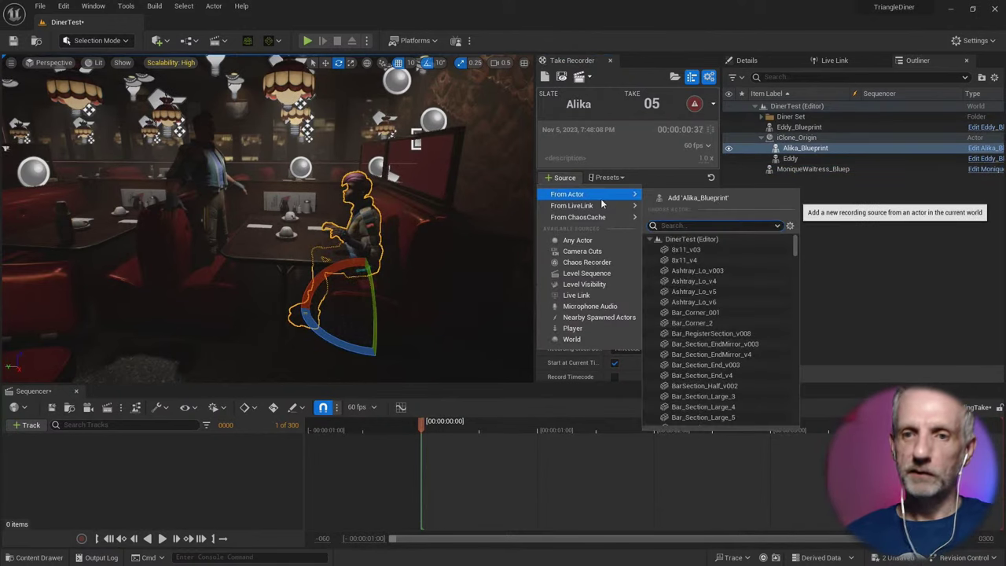
pyautogui.click(680, 199)
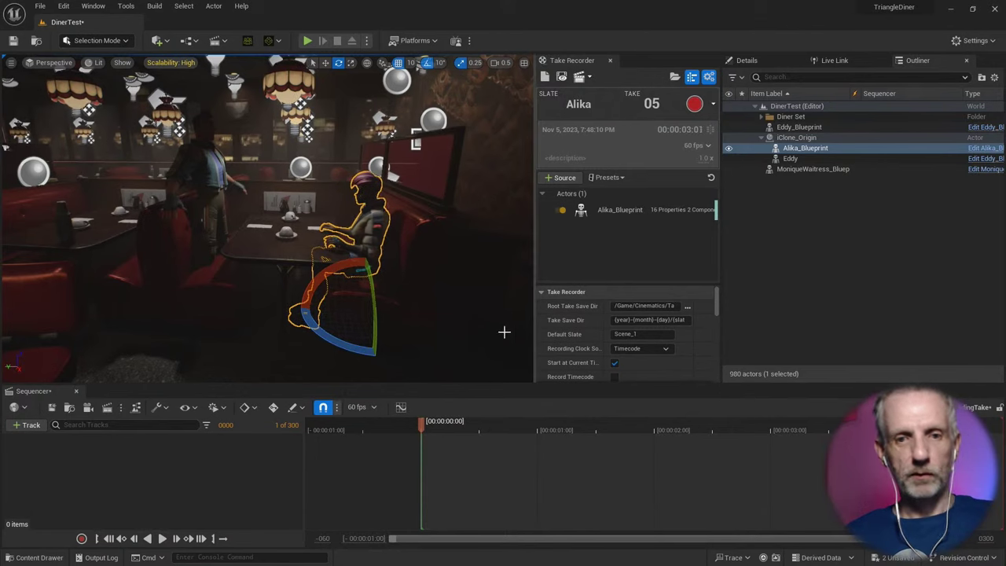
# Step: Switch to iClone, stop and rewind the animation to its first frame with looping turned off, and return to Unreal
pyautogui.hotkey('alt', 'Tab')
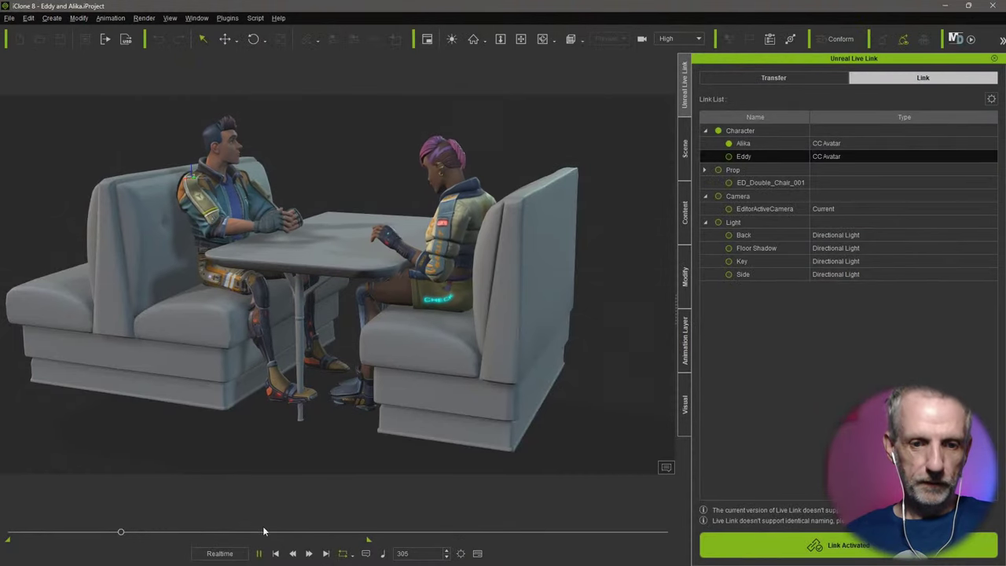
pyautogui.click(260, 553)
pyautogui.click(275, 554)
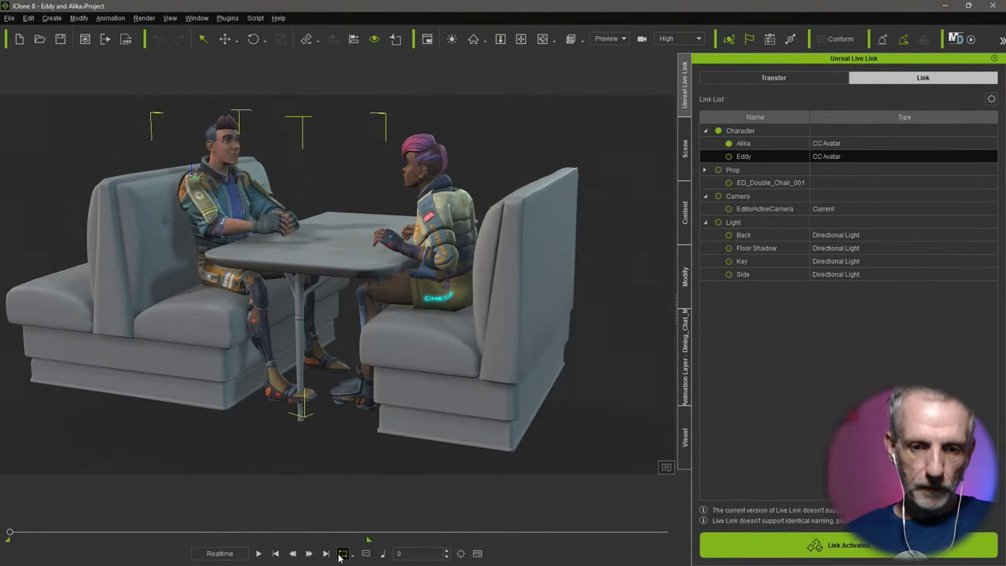
pyautogui.hotkey('alt', 'Tab')
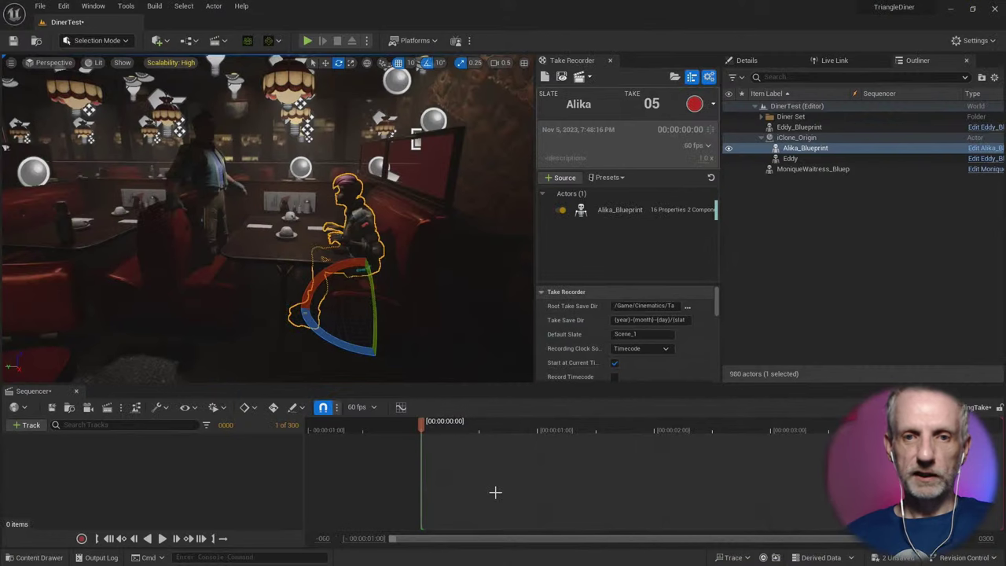
# Step: Record take 05 of Alika_Blueprint while playing the animation in iClone, returning to Unreal to stop the recording
pyautogui.click(696, 108)
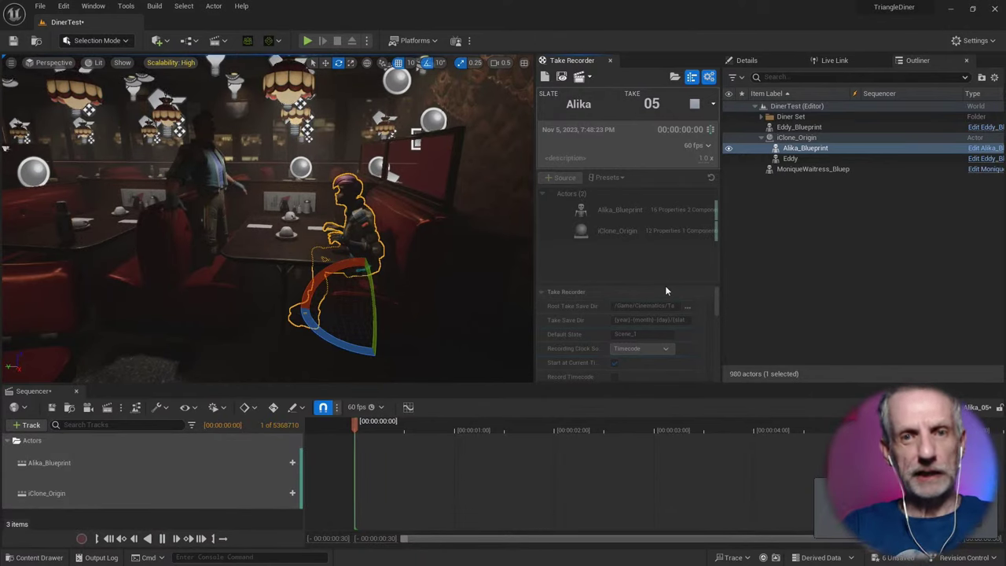
pyautogui.hotkey('alt', 'Tab')
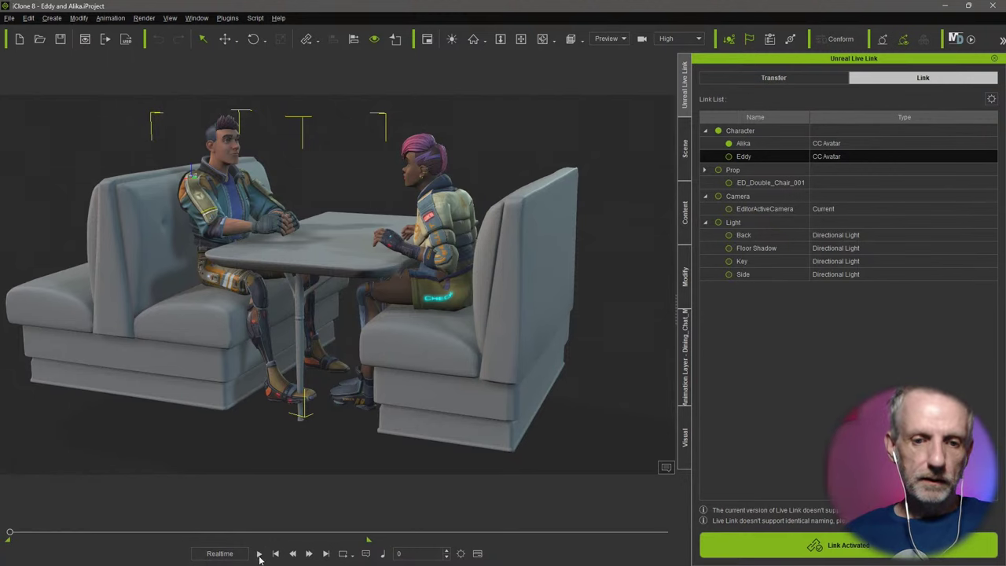
pyautogui.click(259, 553)
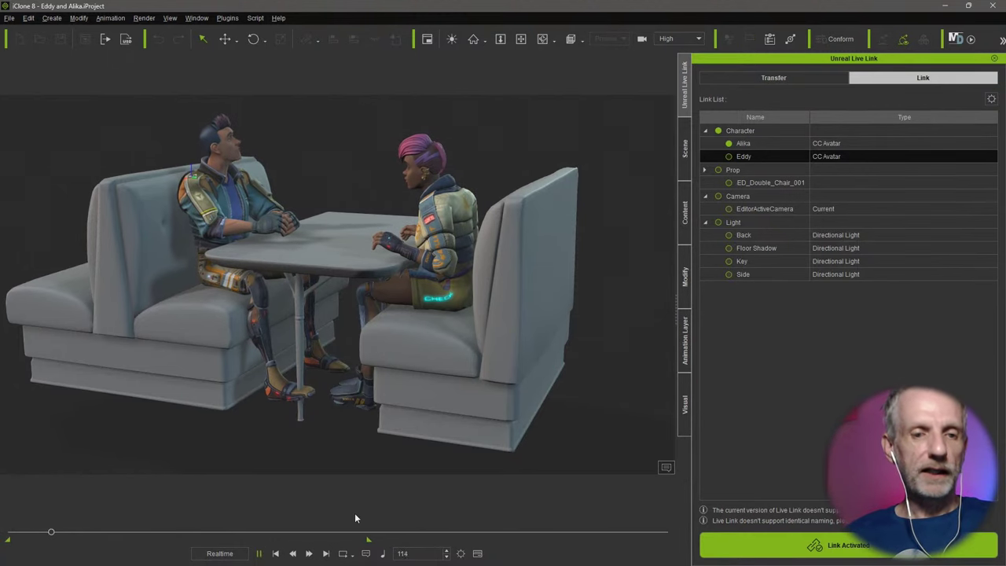
pyautogui.hotkey('alt', 'Tab')
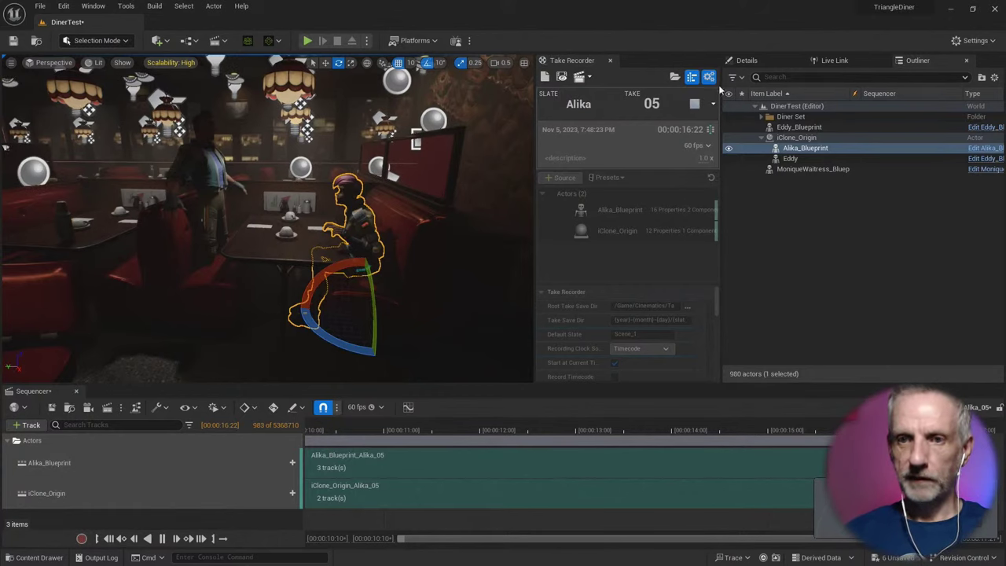
pyautogui.click(693, 105)
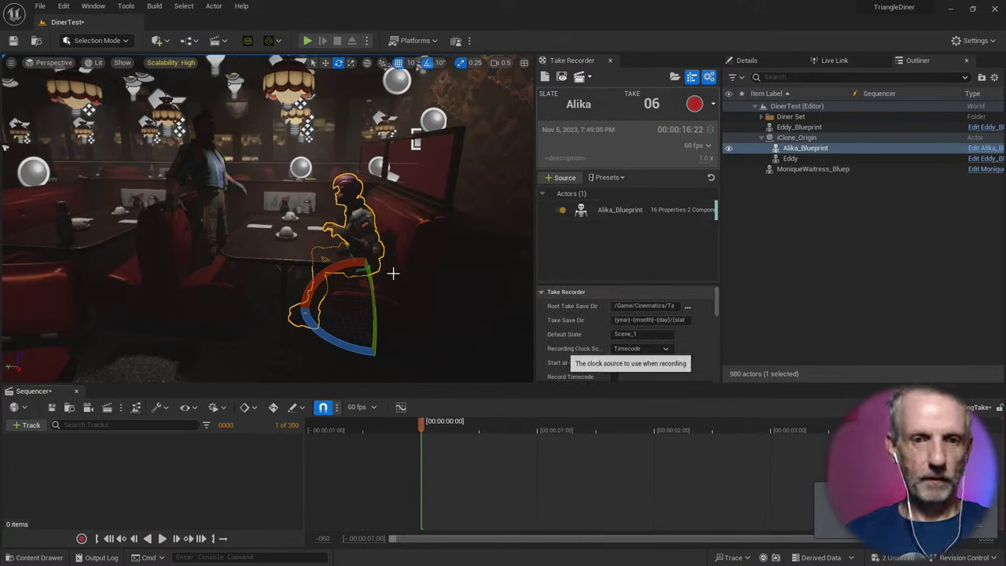
# Step: Replace the Take Recorder's Alika_Blueprint source with the Eddy actor standing at the table
pyautogui.click(212, 183)
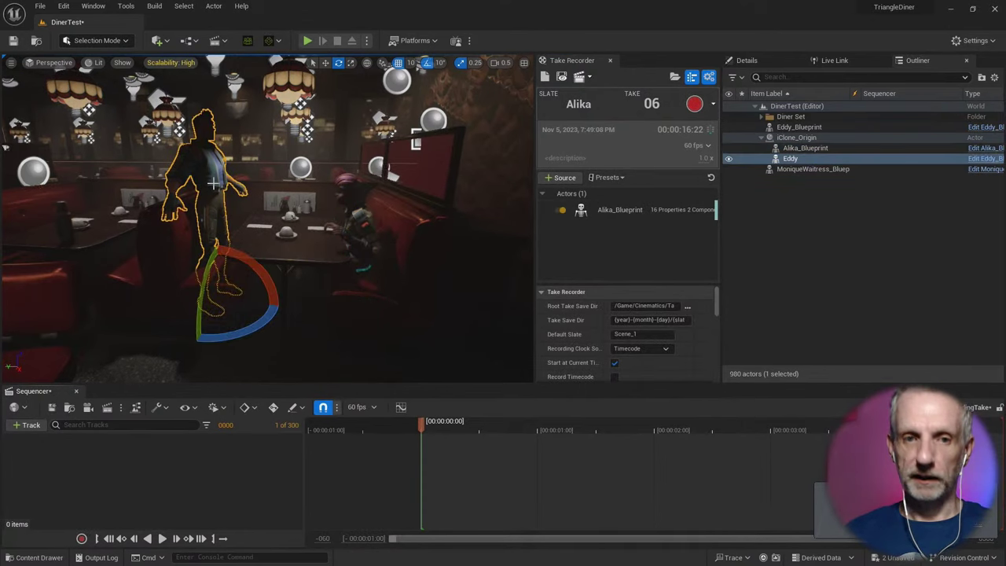
pyautogui.click(658, 215)
pyautogui.press('Delete')
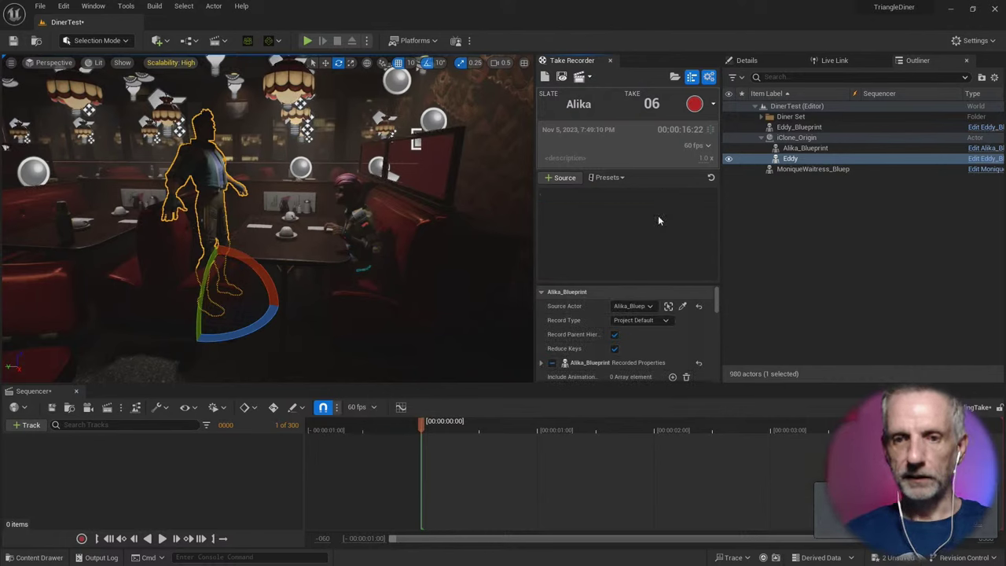
pyautogui.click(571, 177)
pyautogui.moveTo(617, 193)
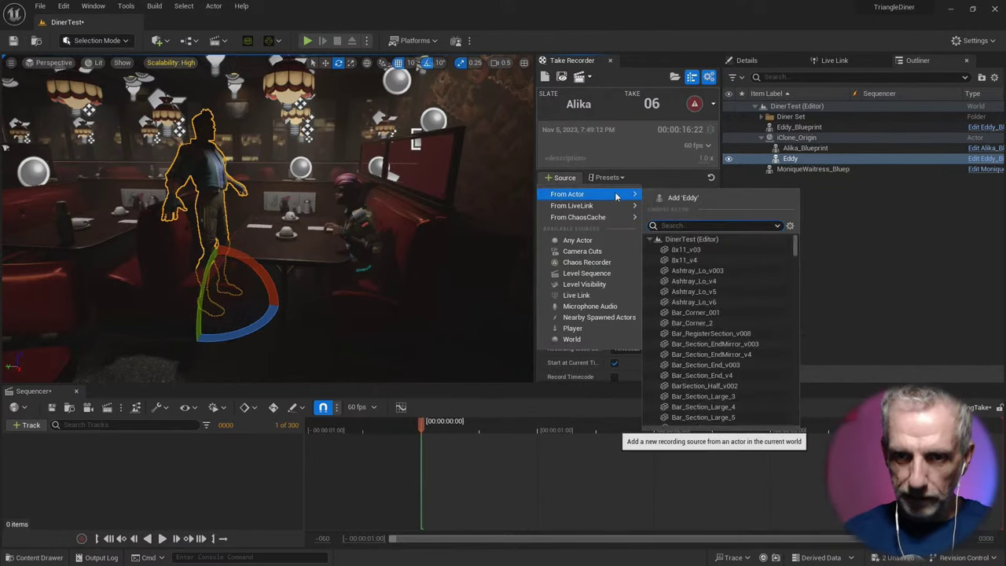
pyautogui.click(691, 199)
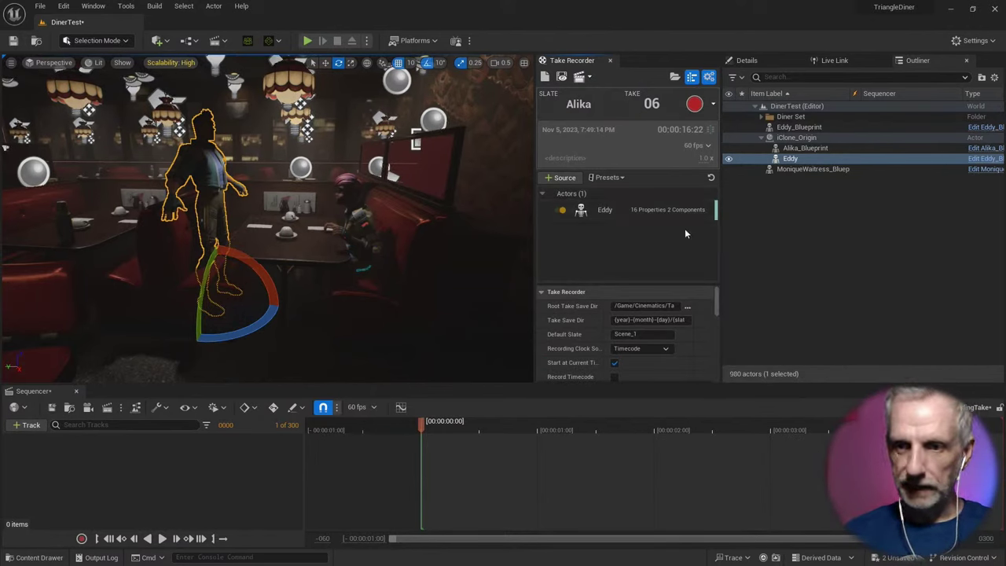
pyautogui.hotkey('alt', 'Tab')
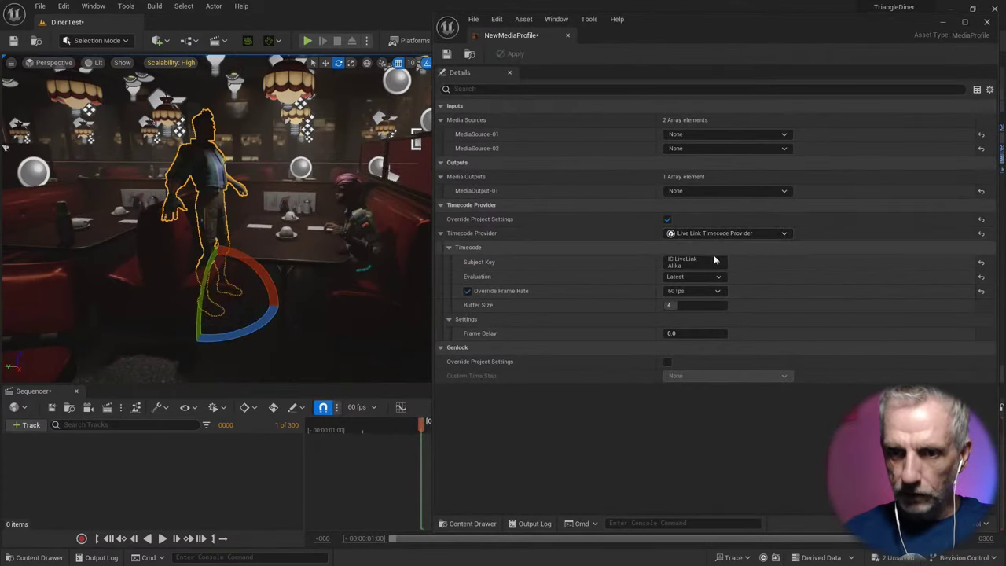
pyautogui.click(715, 262)
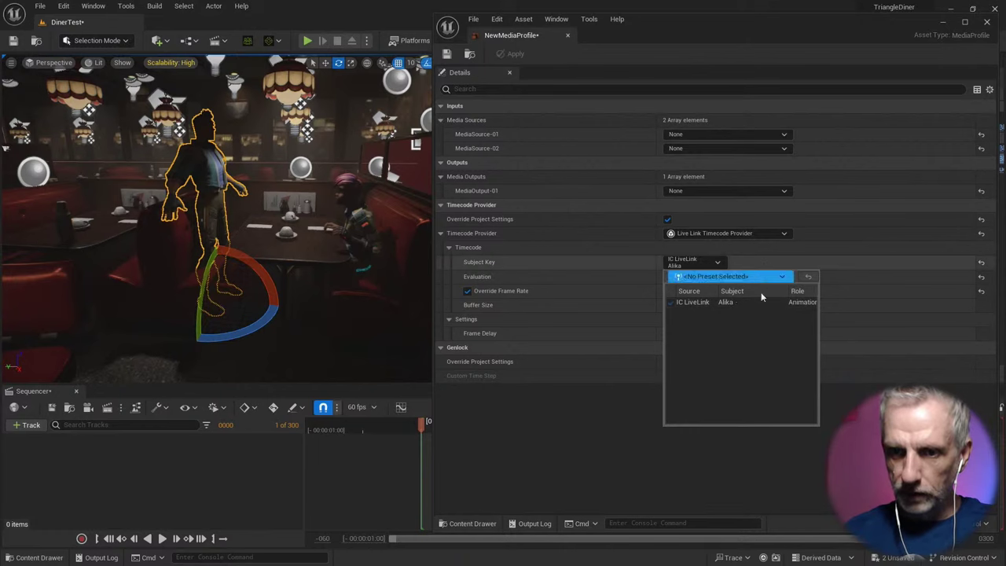
pyautogui.click(740, 483)
# Step: Switch to iClone and change the linked Unreal Live Link character from Alika to Eddy
pyautogui.hotkey('alt', 'Tab')
pyautogui.hotkey('alt', 'Tab')
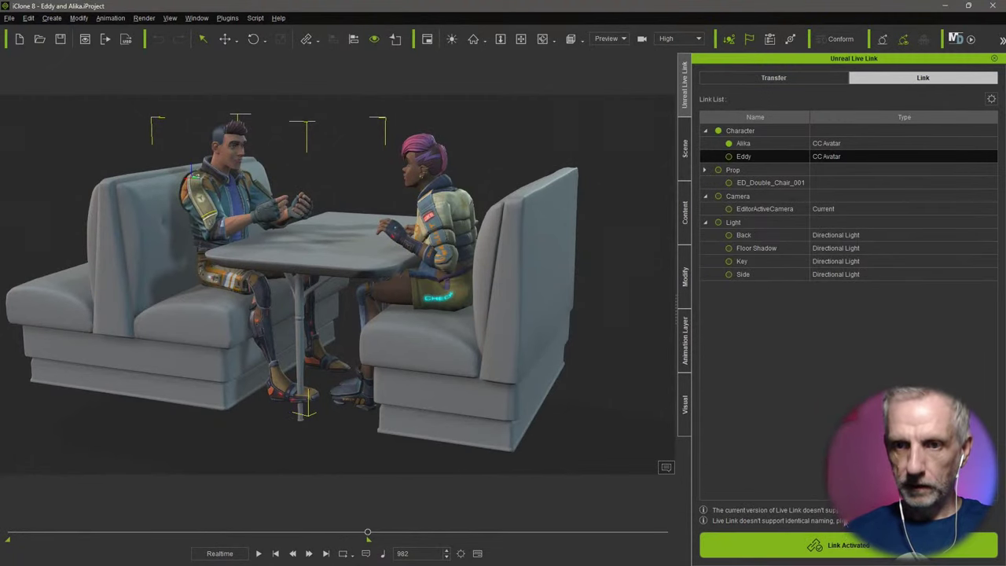
pyautogui.click(731, 145)
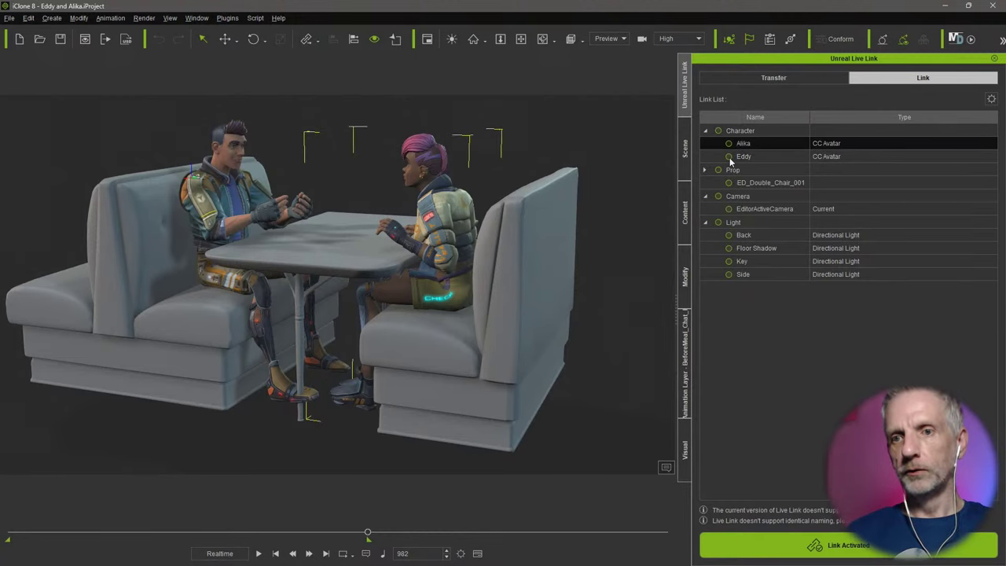
pyautogui.click(731, 157)
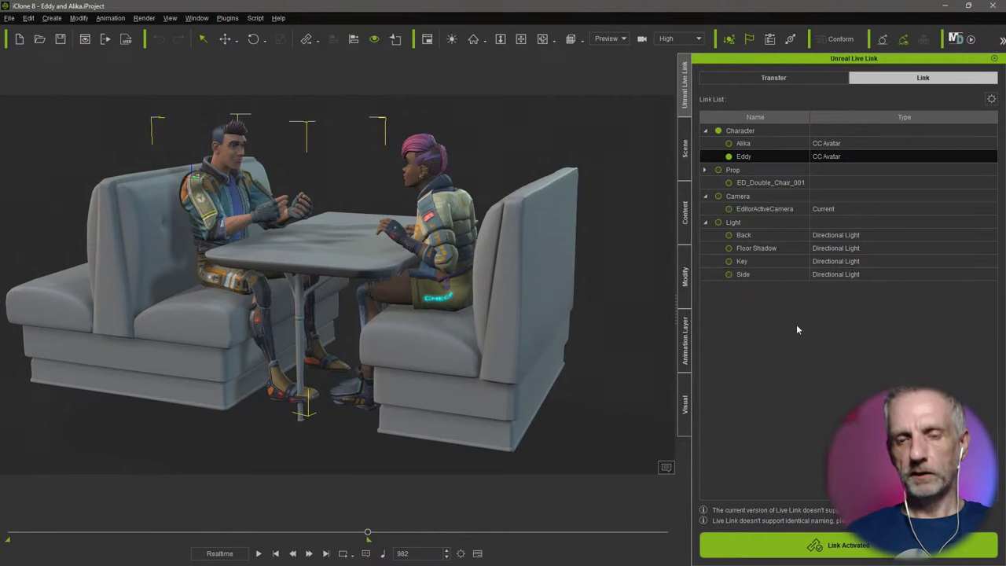
# Step: Return to Unreal, set NewMediaProfile's timecode Subject Key to the IC LiveLink subject Eddy and minimise the profile window
pyautogui.hotkey('alt', 'Tab')
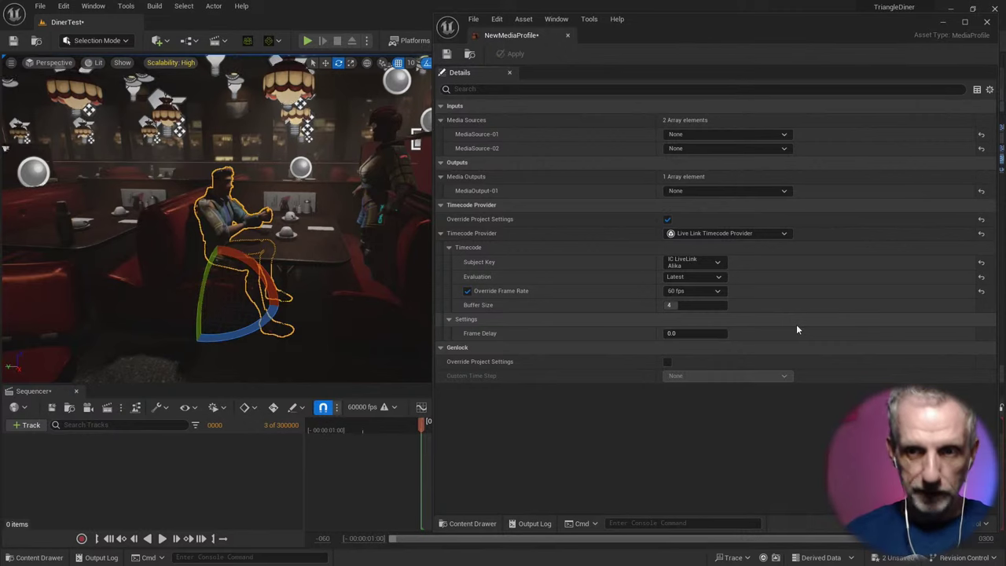
pyautogui.click(703, 265)
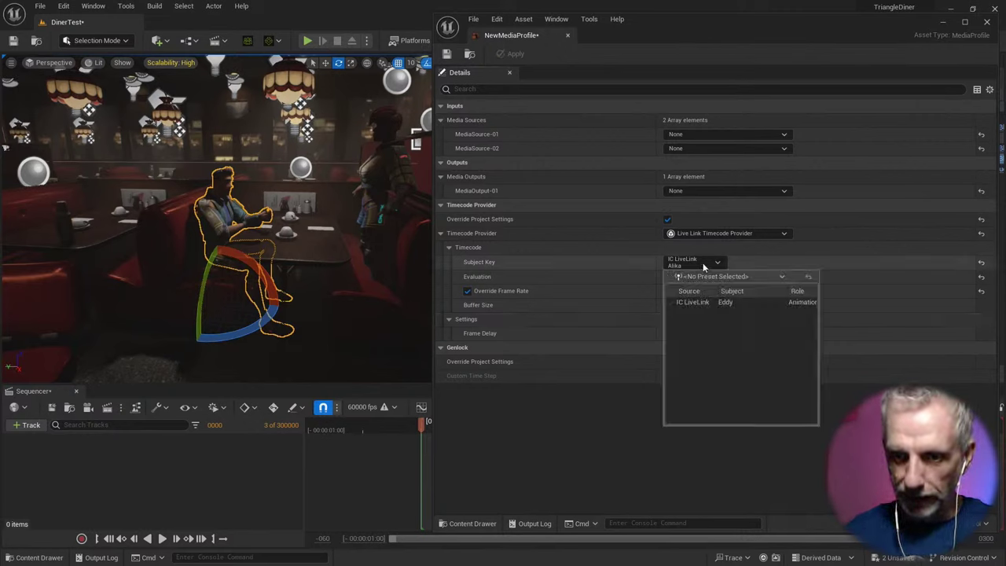
pyautogui.click(691, 303)
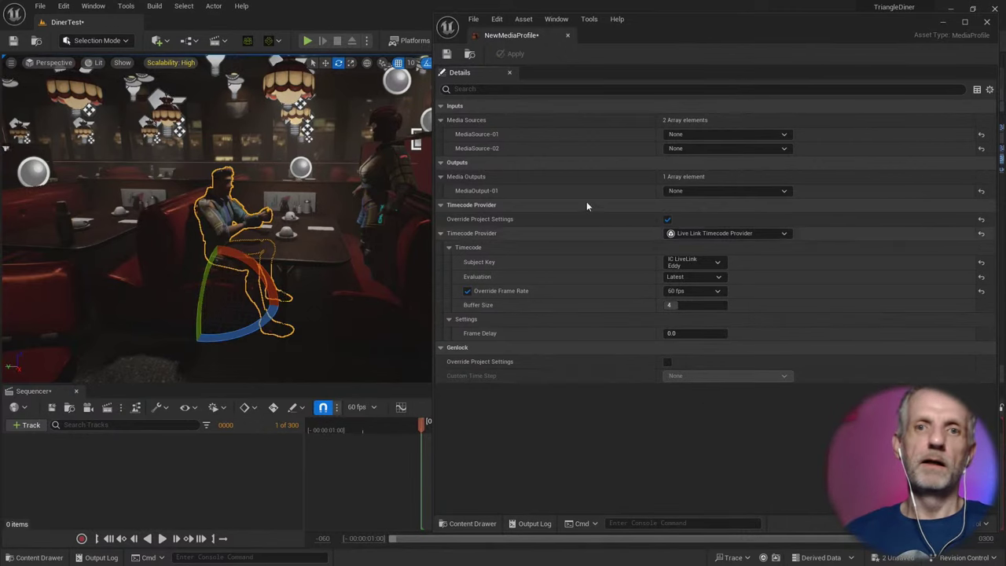
pyautogui.click(945, 23)
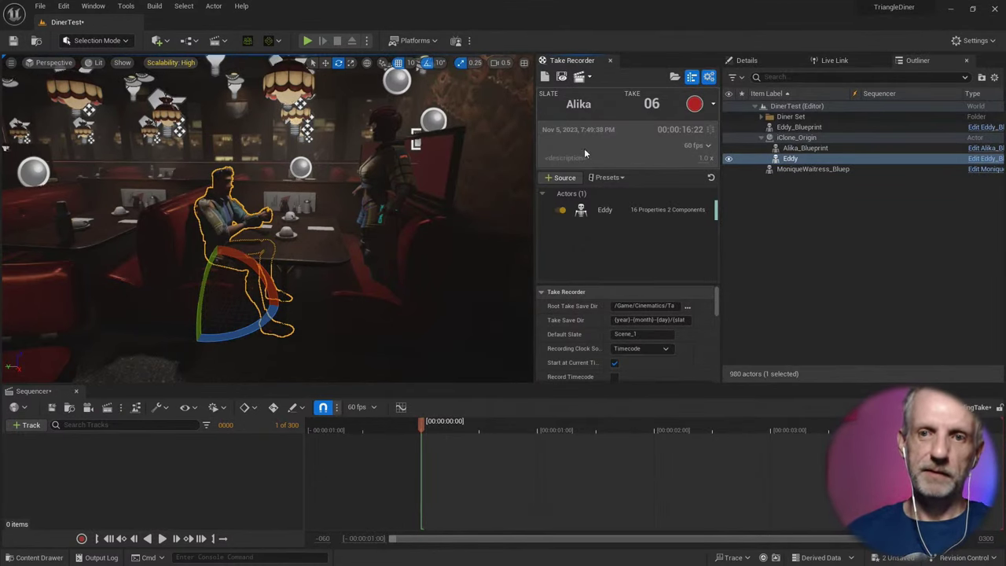
# Step: Name the Take Recorder slate Eddy and start recording take 01
pyautogui.click(588, 108)
pyautogui.write('Eddy')
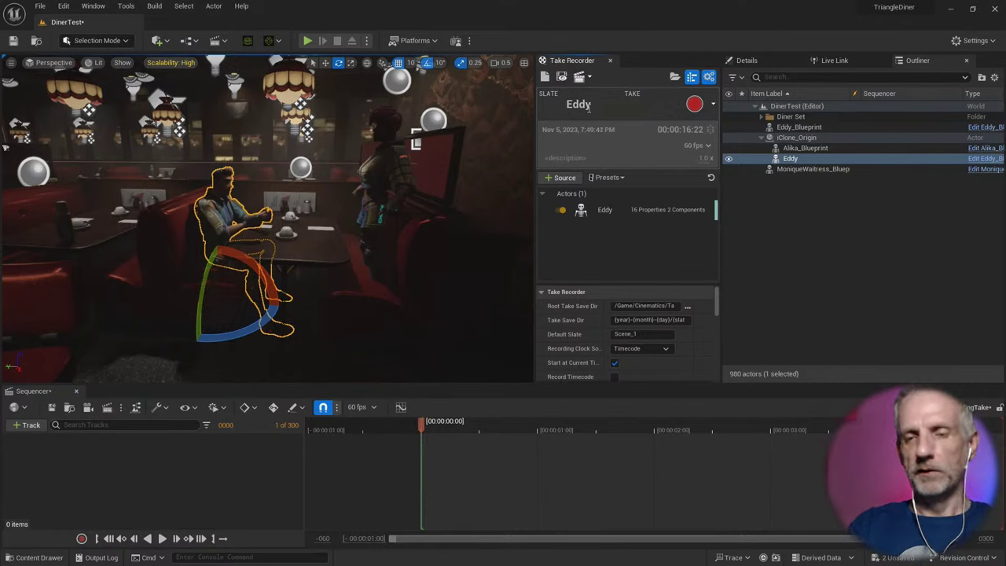
pyautogui.press('Return')
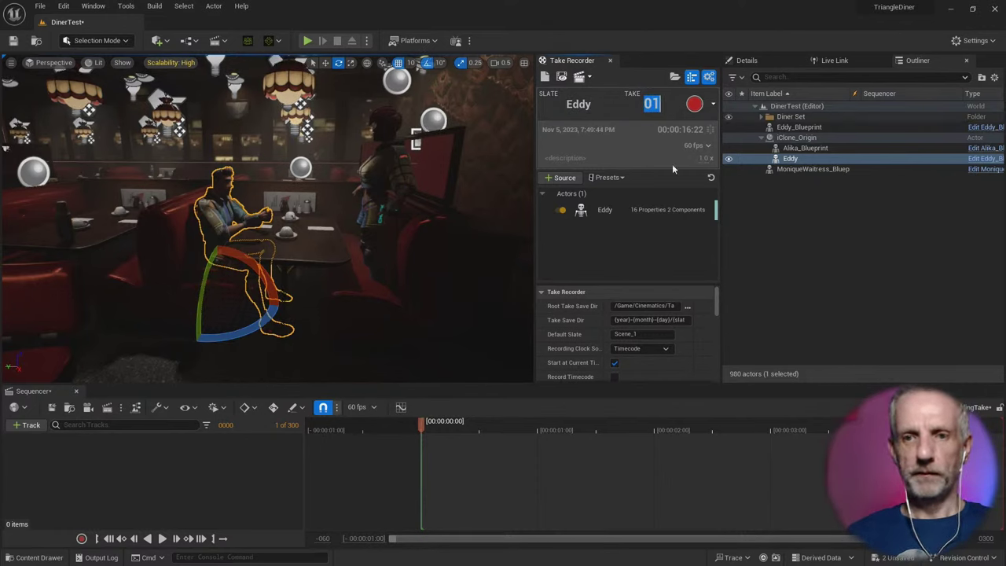
pyautogui.click(696, 106)
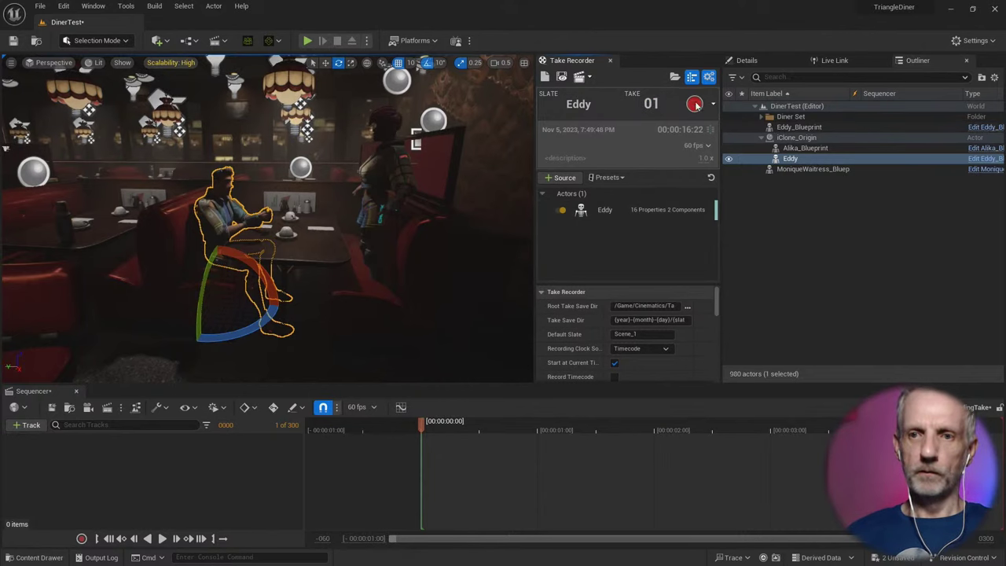
pyautogui.click(695, 105)
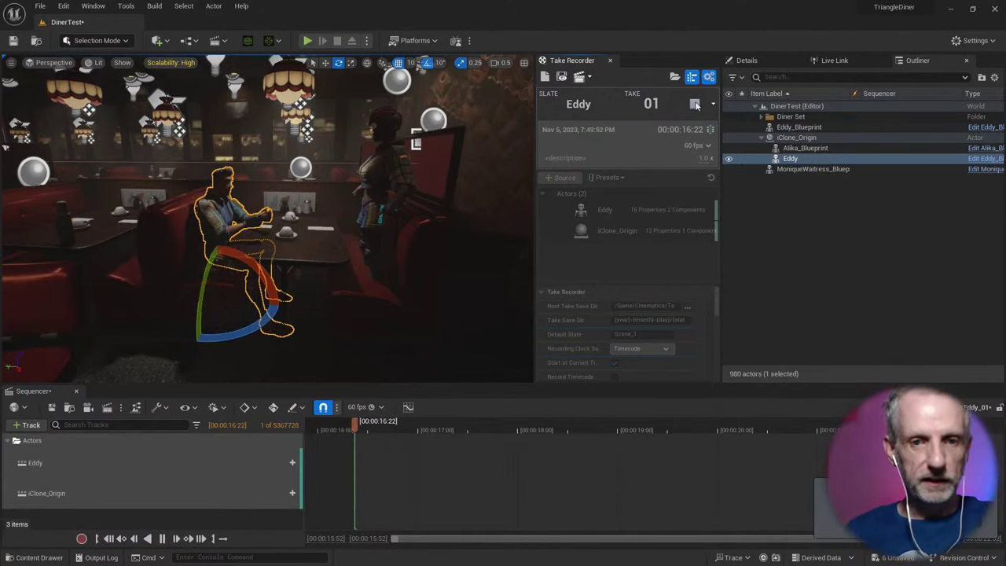
# Step: Switch to iClone, rewind the animation to its first frame and return to Unreal
pyautogui.hotkey('alt', 'Tab')
pyautogui.hotkey('alt', 'Tab')
pyautogui.hotkey('alt', 'Tab')
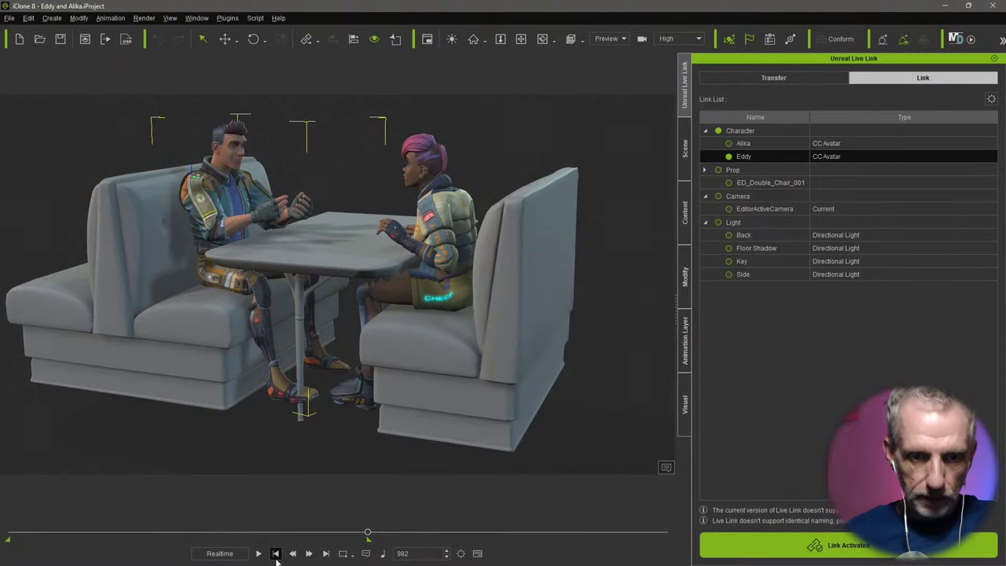
pyautogui.click(276, 553)
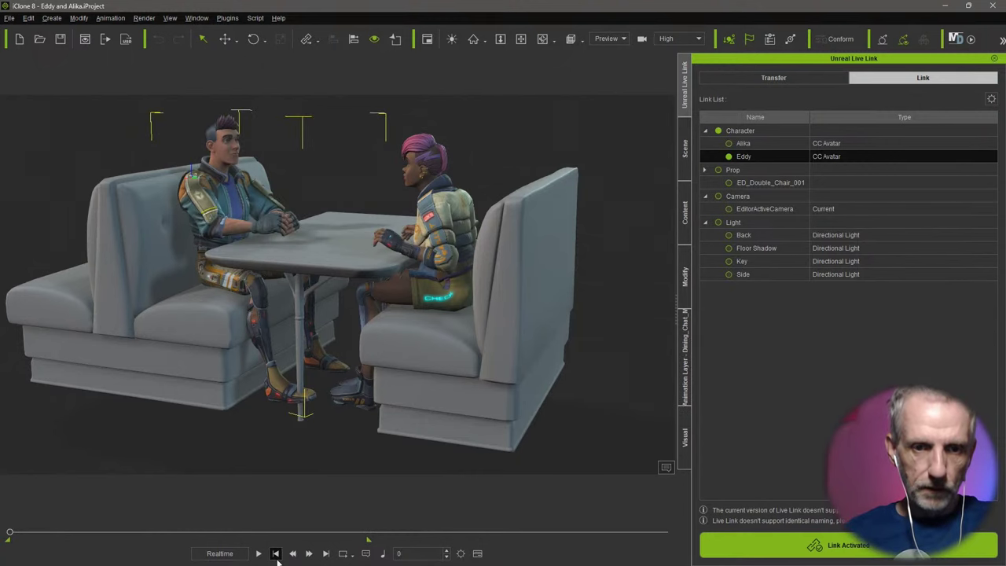
pyautogui.hotkey('alt', 'Tab')
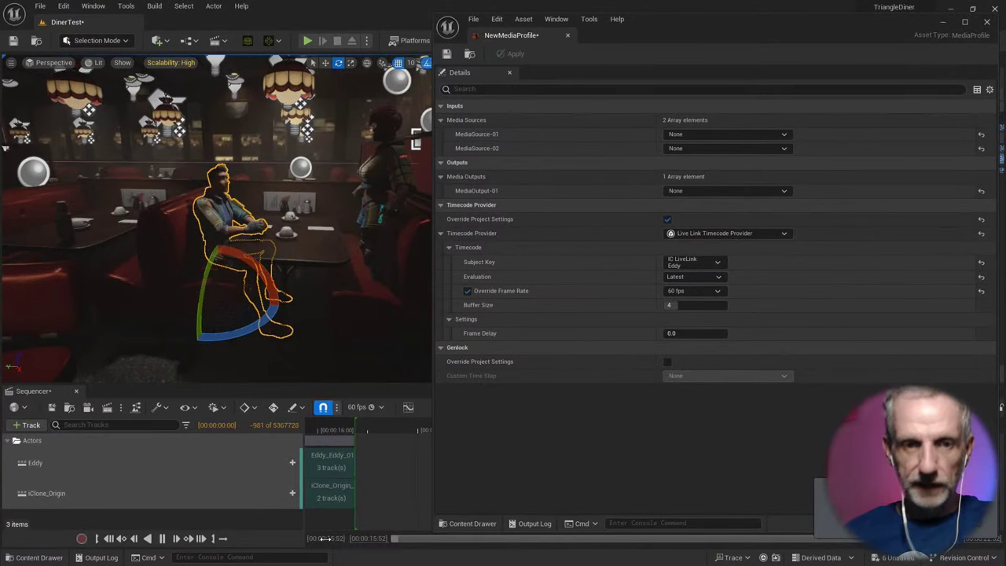
# Step: Play the animation in iClone, then return to Unreal, minimise the profile window and stop the Eddy recording
pyautogui.hotkey('alt', 'Tab')
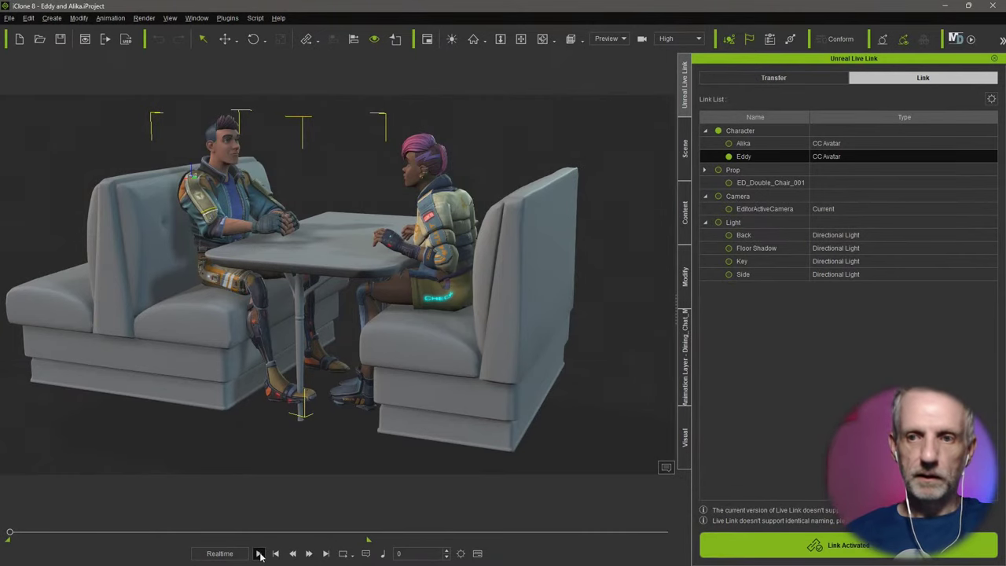
pyautogui.click(259, 553)
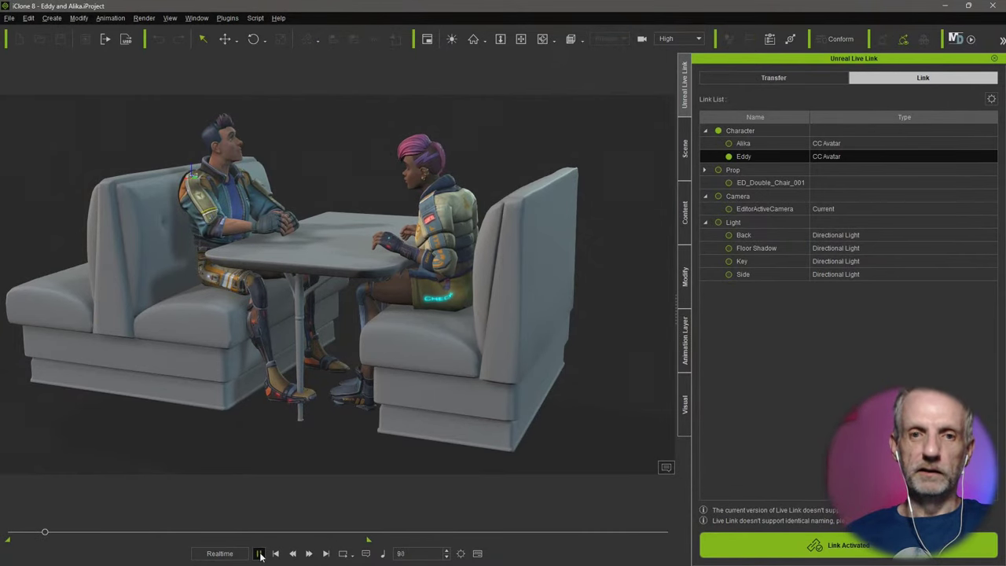
pyautogui.hotkey('alt', 'Tab')
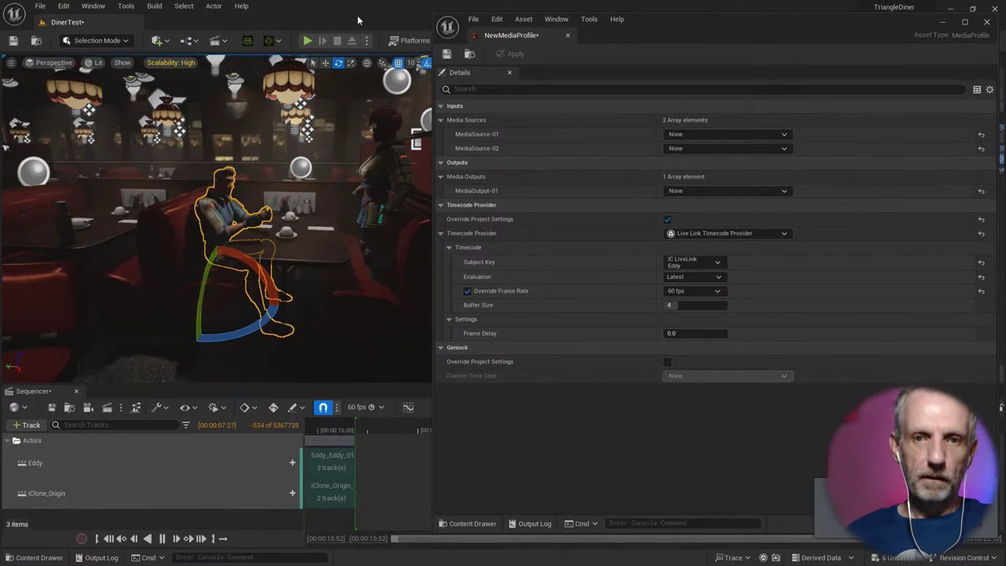
pyautogui.click(945, 22)
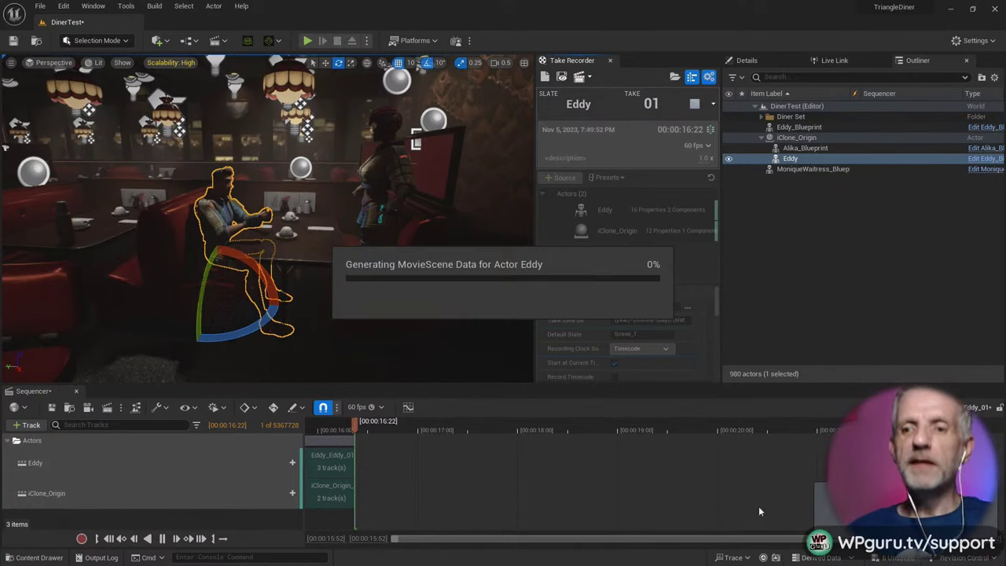
# Step: Switch to iClone, deactivate the Live Link, open the timeline and scrub the animation back to frame 556
pyautogui.hotkey('alt', 'Tab')
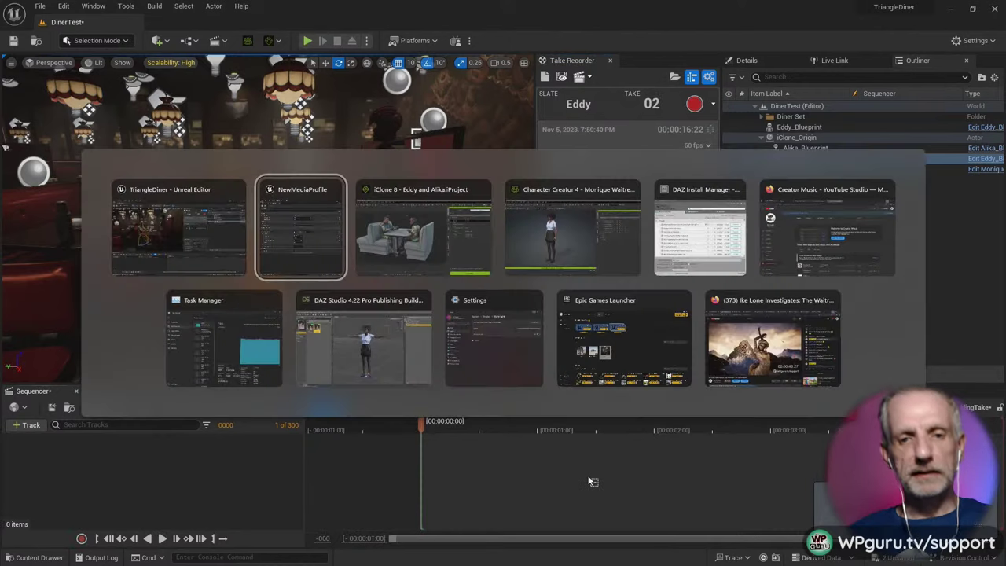
pyautogui.hotkey('alt', 'Tab')
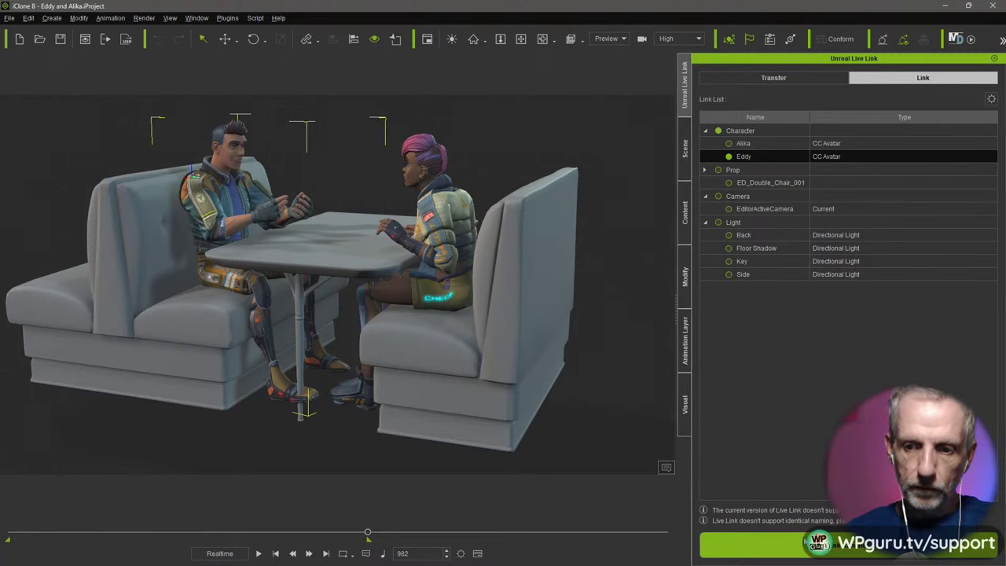
pyautogui.click(805, 540)
pyautogui.press('F3')
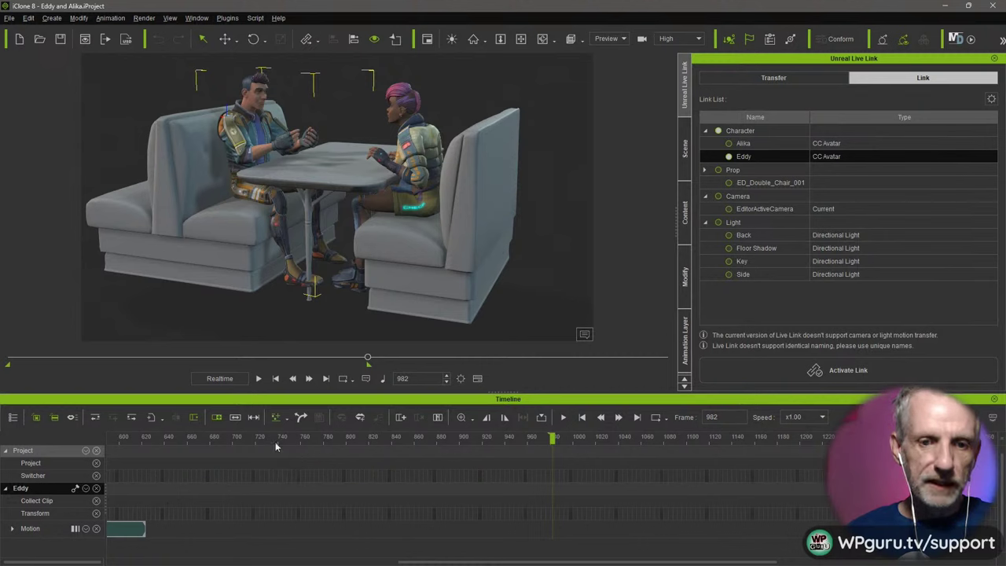
pyautogui.moveTo(275, 442); pyautogui.dragTo(82, 438)
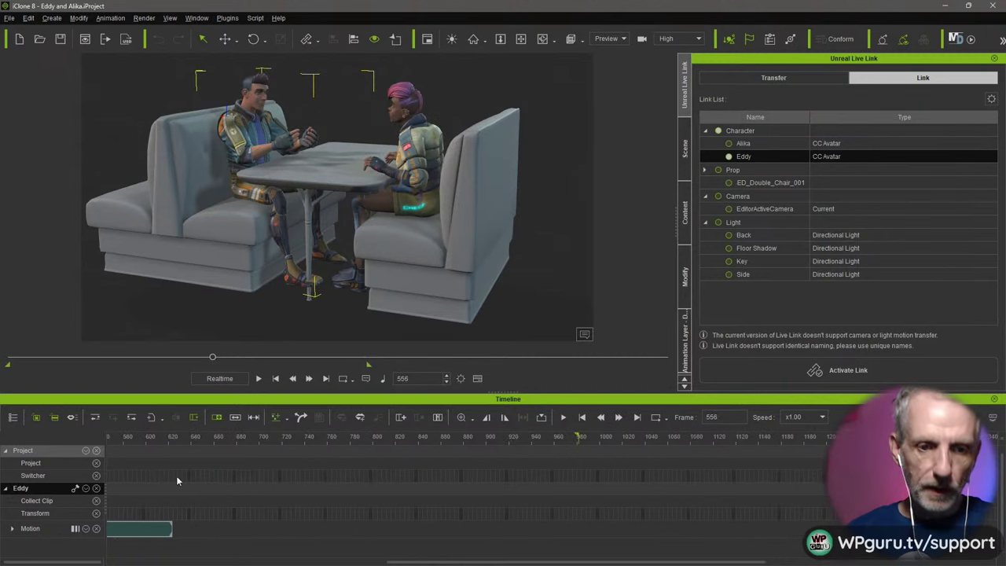